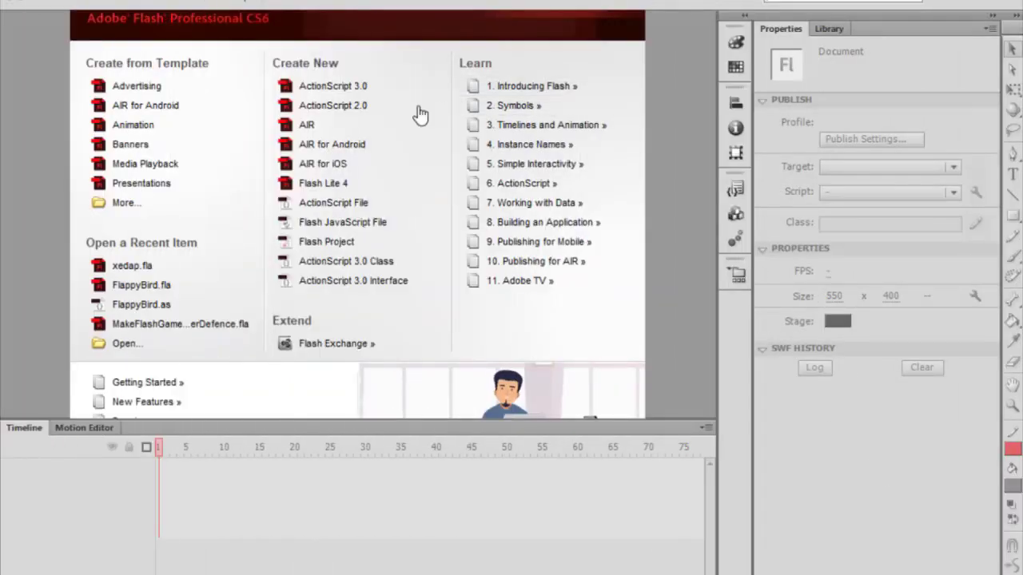
# Create a new ActionScript 3.0 document and import the R7 picture from Pictures to the stage.
pyautogui.click(338, 86)
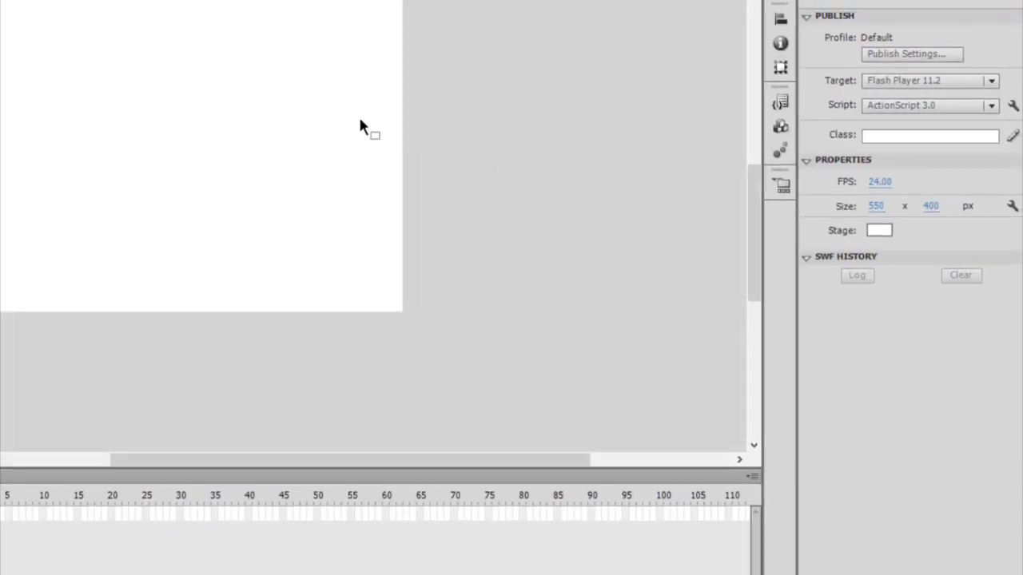
pyautogui.click(47, 18)
pyautogui.moveTo(72, 230)
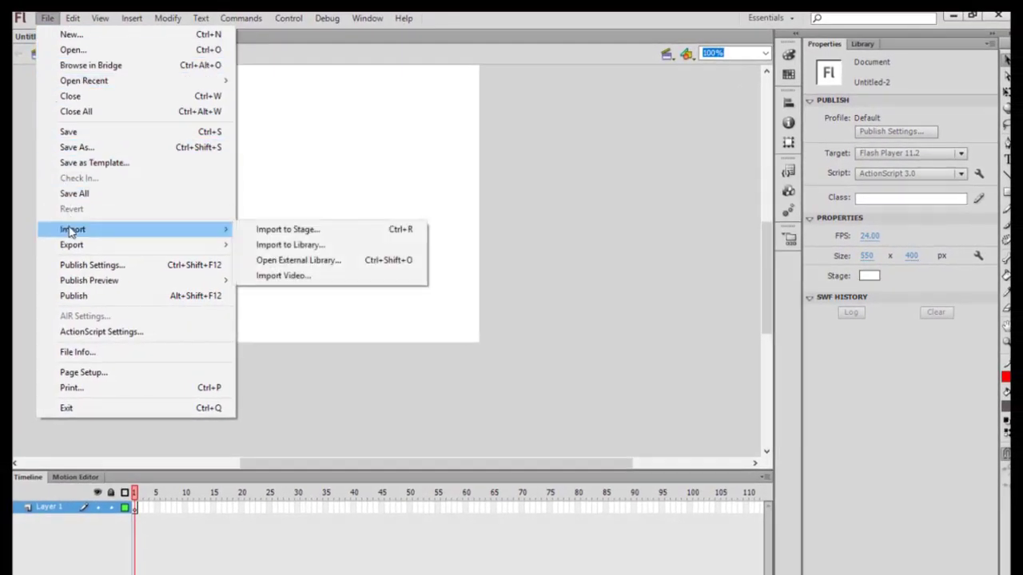
pyautogui.click(309, 232)
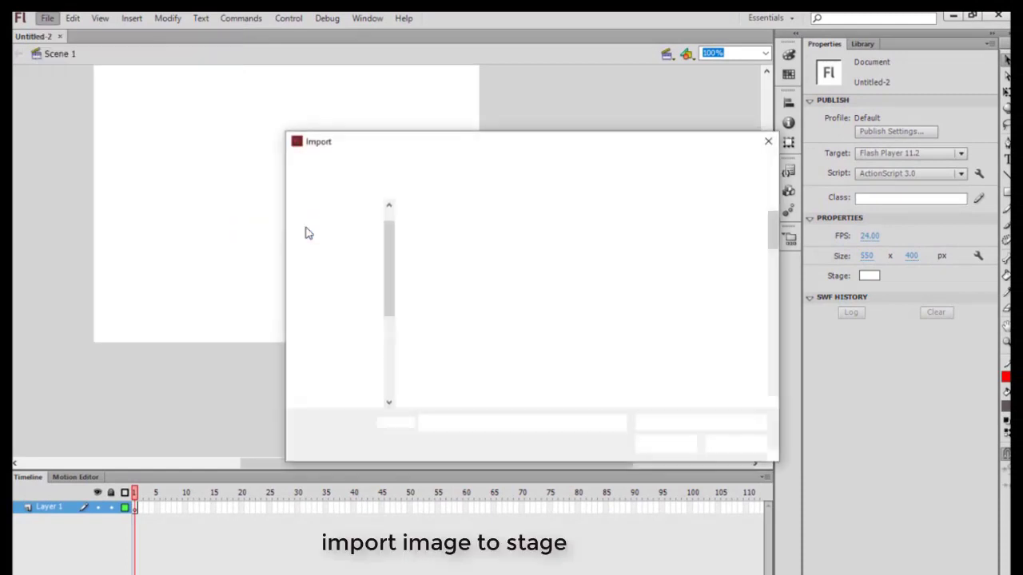
pyautogui.click(344, 260)
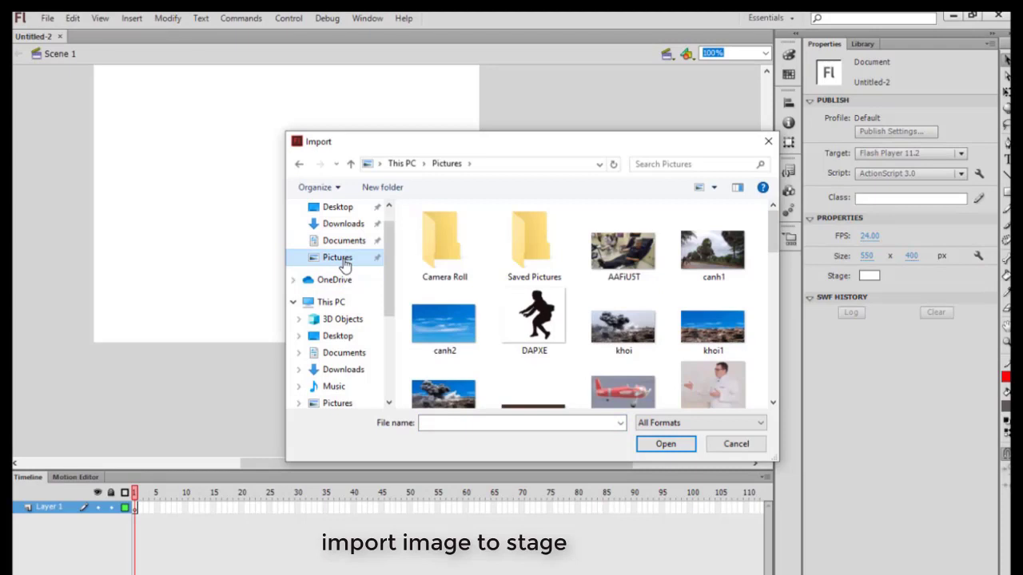
pyautogui.moveTo(772, 232); pyautogui.dragTo(770, 289)
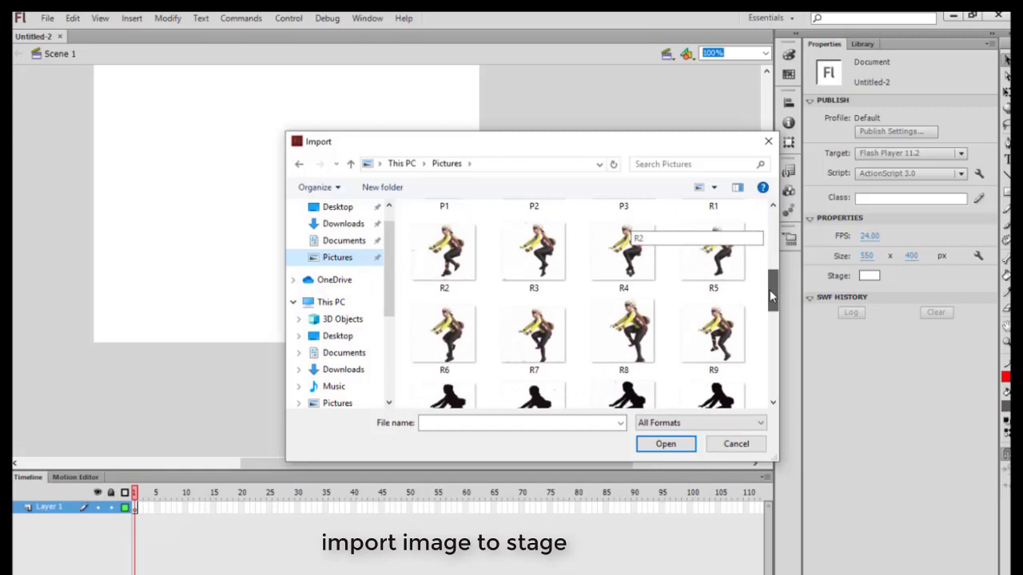
pyautogui.click(554, 336)
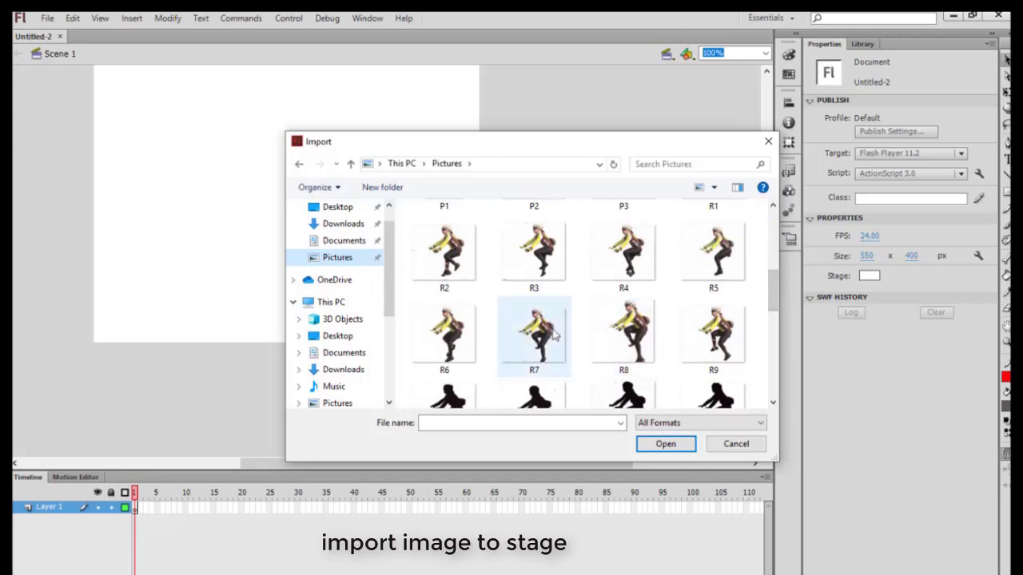
pyautogui.click(669, 445)
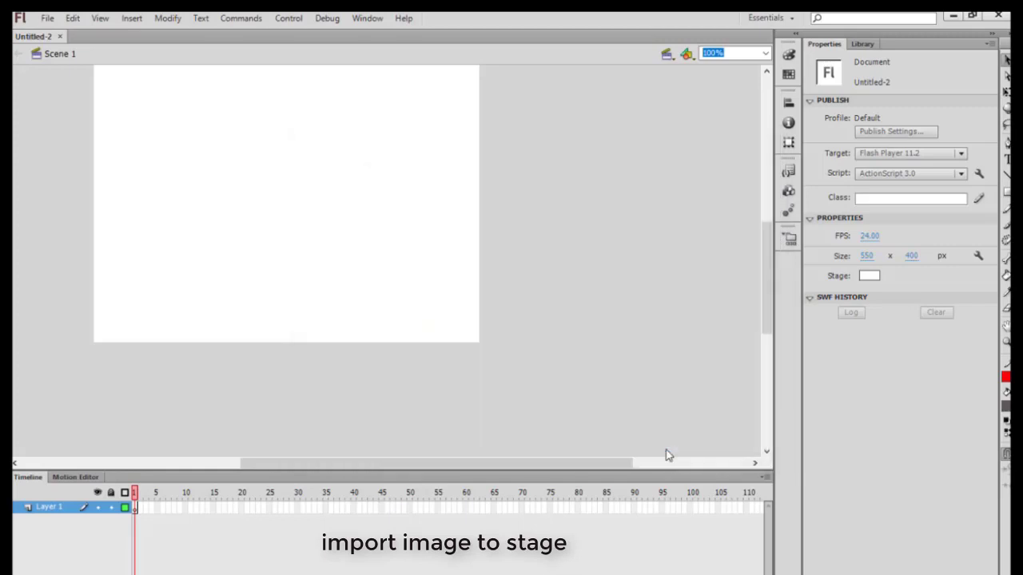
# Accept importing the image sequence and move the cyclist bitmap up-left onto the stage.
pyautogui.click(526, 334)
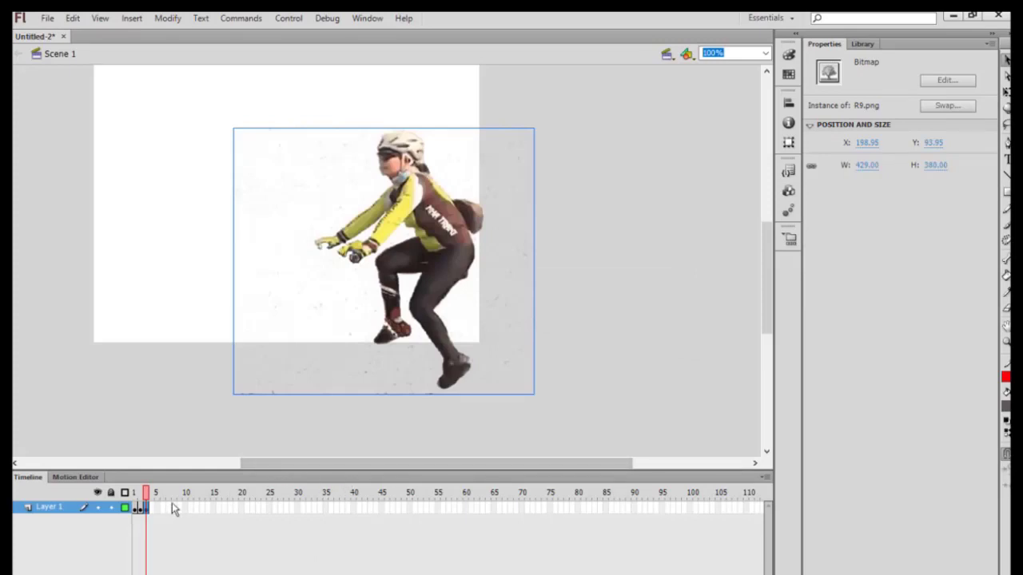
pyautogui.click(136, 508)
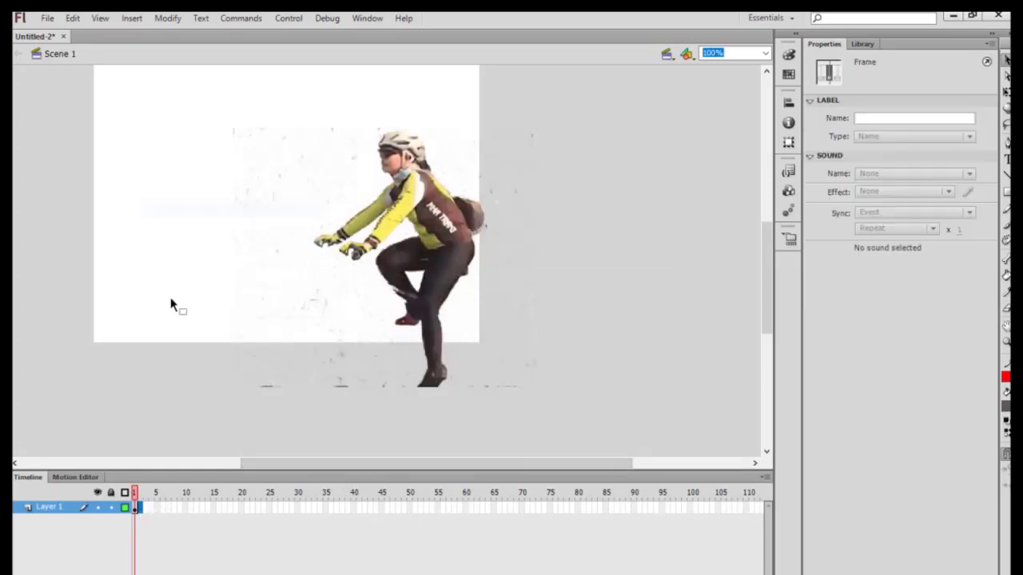
pyautogui.click(170, 297)
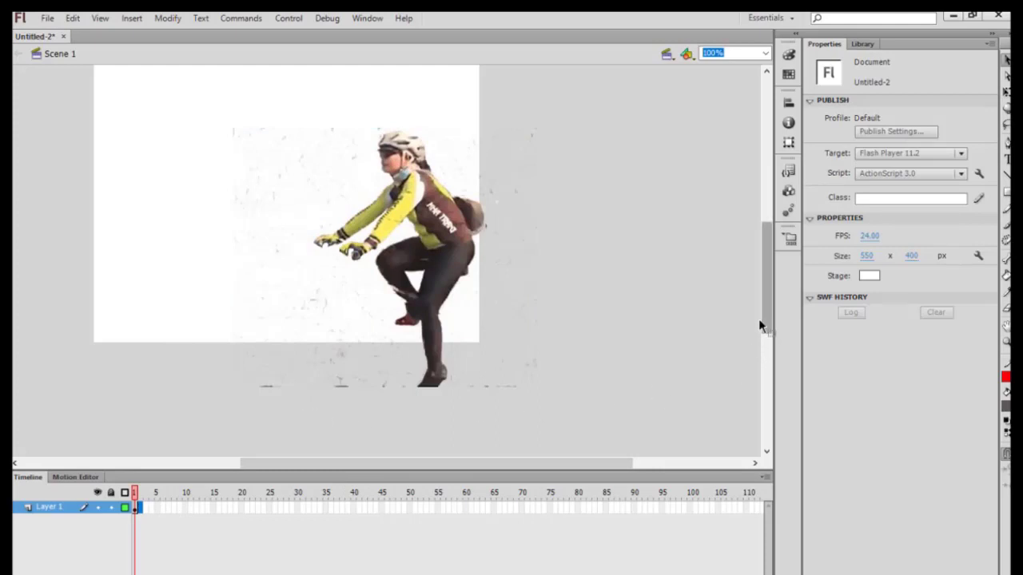
pyautogui.moveTo(769, 316); pyautogui.dragTo(768, 292)
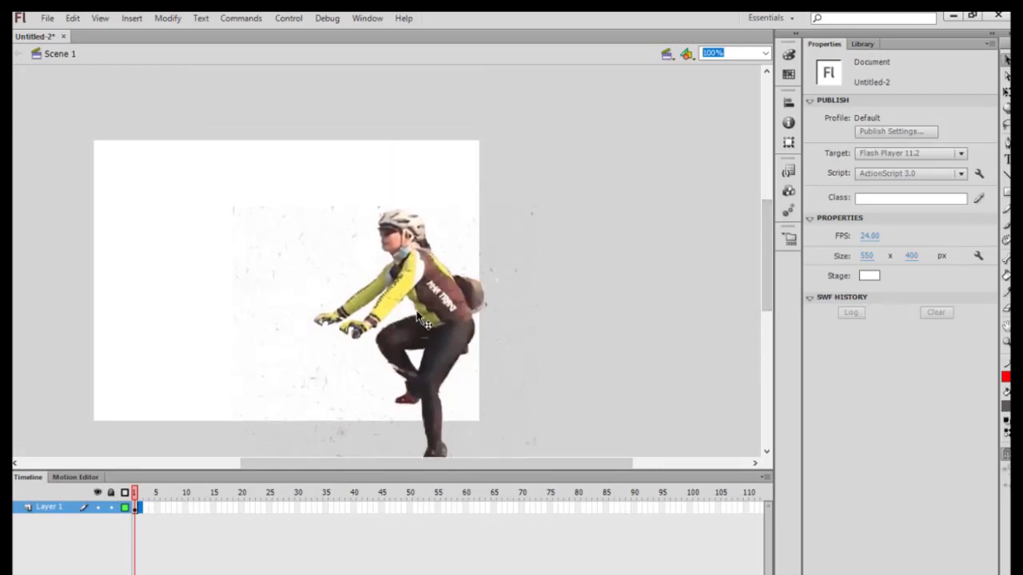
pyautogui.moveTo(422, 320); pyautogui.dragTo(311, 265)
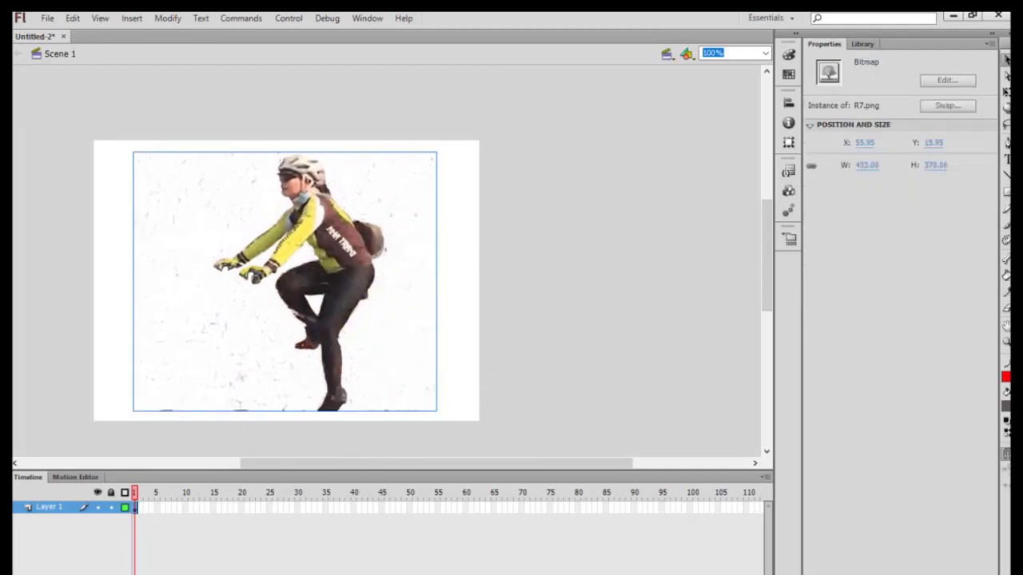
# Rename the cyclist's layer to BG, add a new layer above it, and lock BG.
pyautogui.click(37, 509)
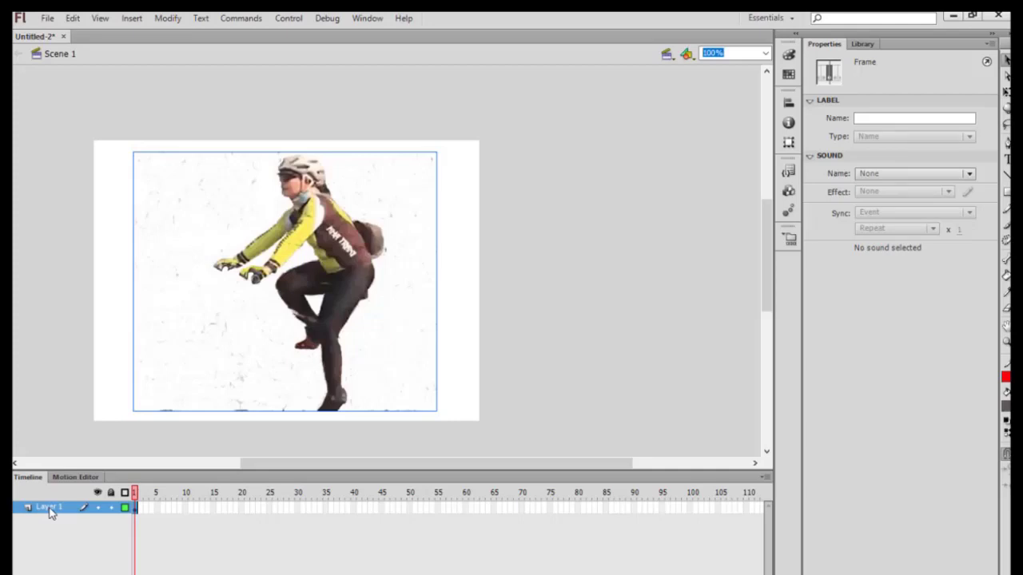
pyautogui.doubleClick(49, 508)
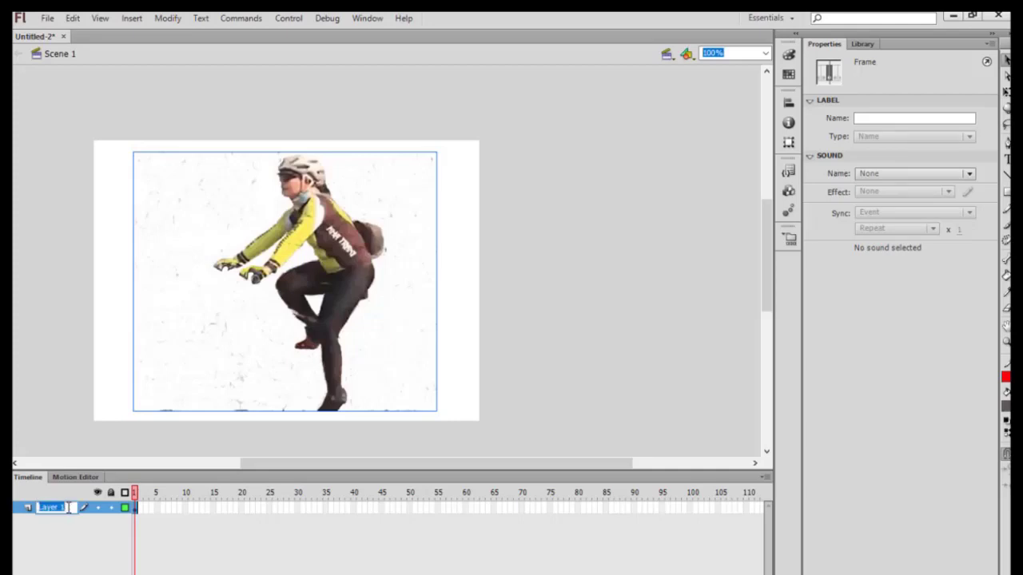
pyautogui.write('BG')
pyautogui.click(70, 551)
pyautogui.click(20, 569)
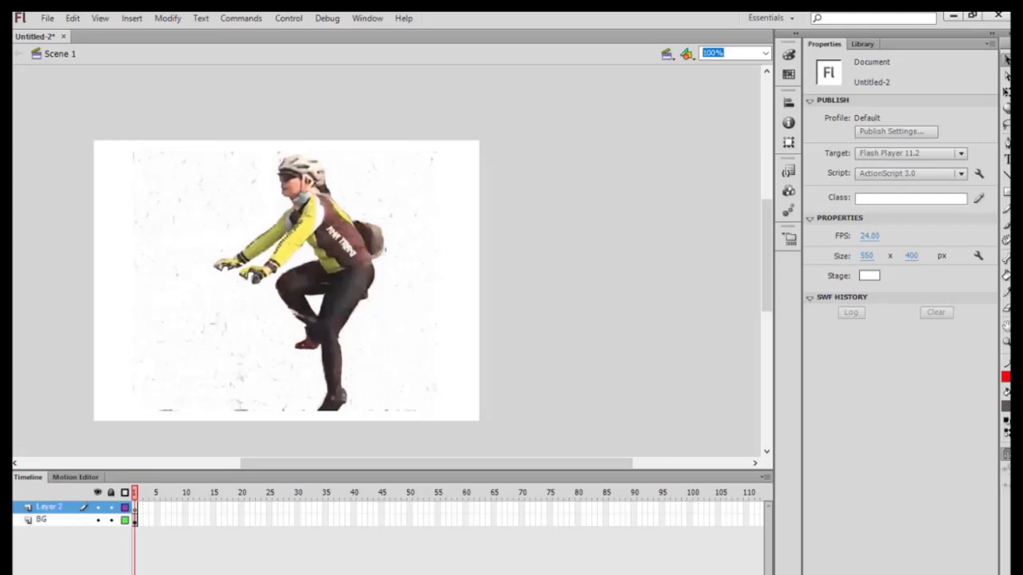
pyautogui.click(134, 507)
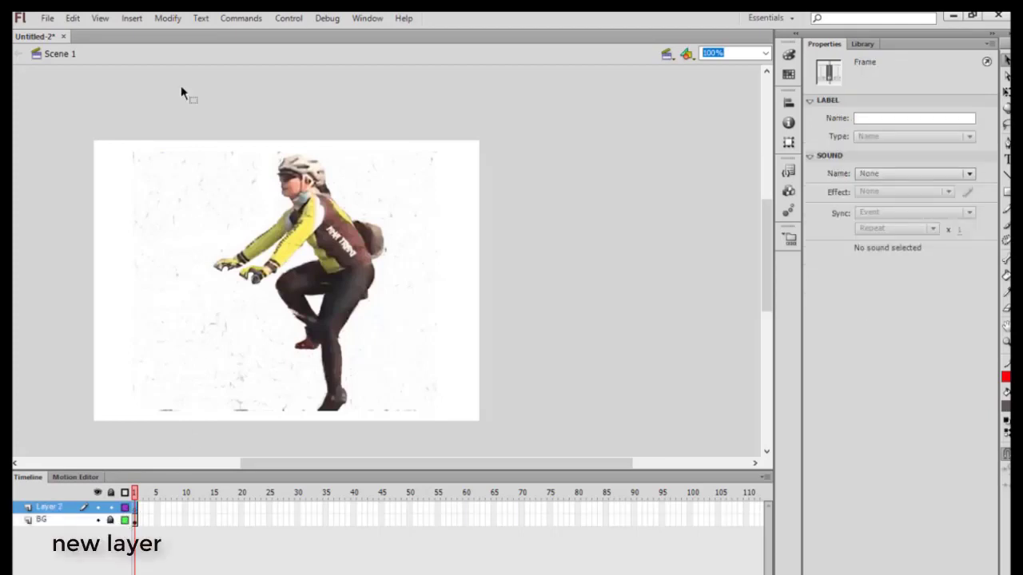
# Zoom the stage to 200%, then to 400%.
pyautogui.click(764, 53)
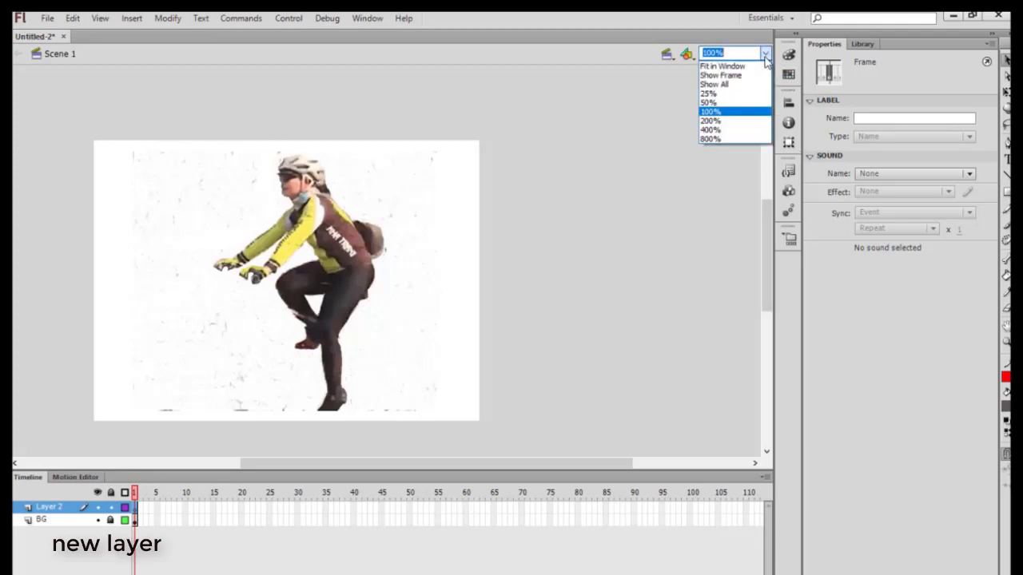
pyautogui.click(713, 120)
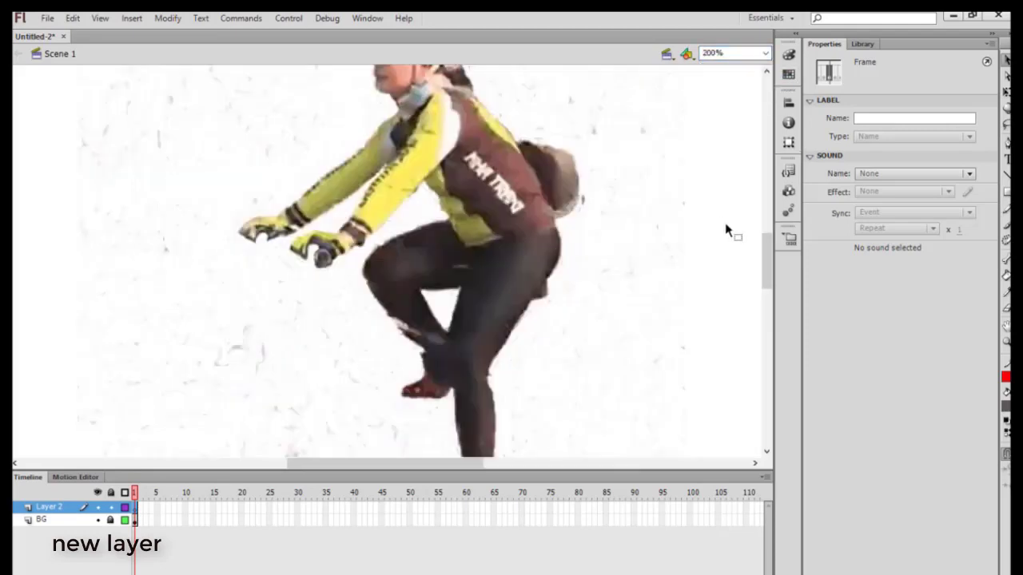
pyautogui.moveTo(765, 263); pyautogui.dragTo(765, 234)
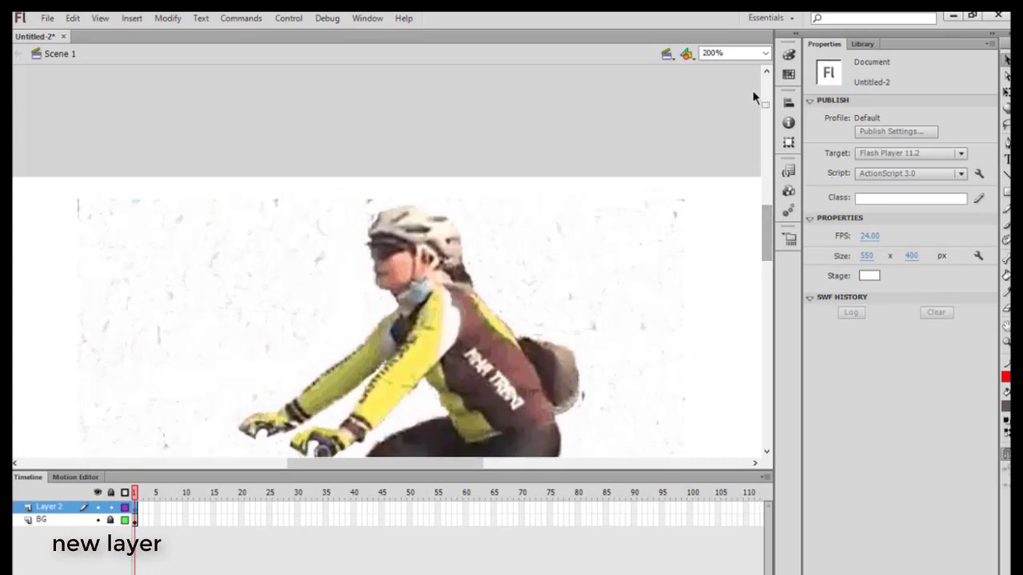
pyautogui.click(765, 53)
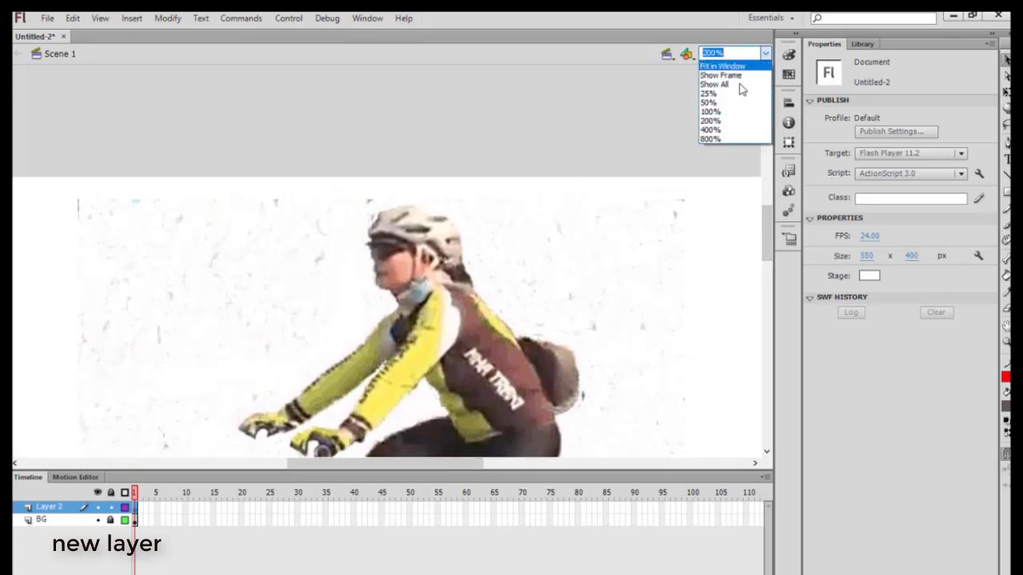
pyautogui.click(711, 131)
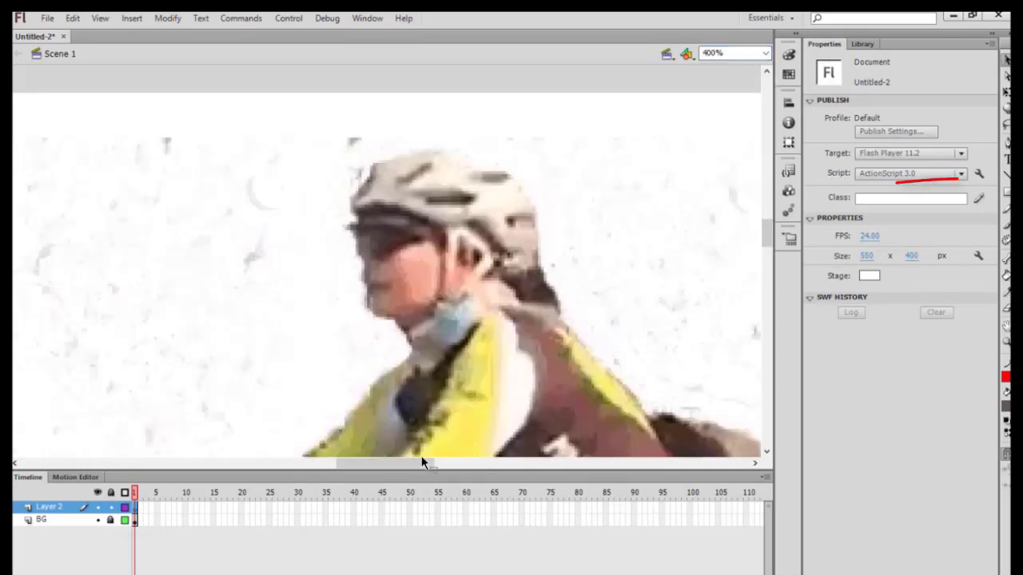
pyautogui.moveTo(426, 463); pyautogui.dragTo(436, 462)
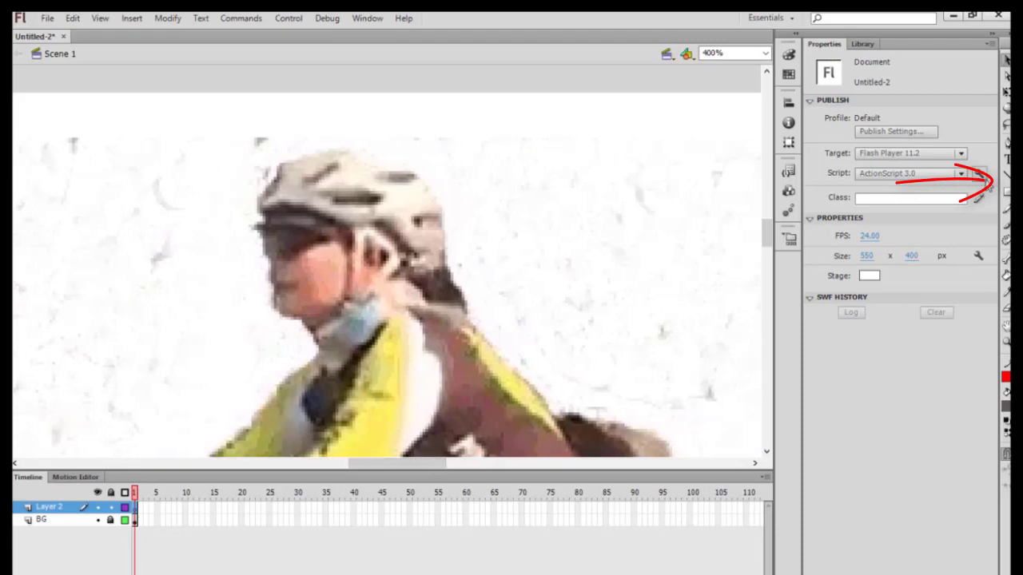
# With the Line tool, draw red segments up the helmet, down the head, along the neck and up the face.
pyautogui.click(1006, 175)
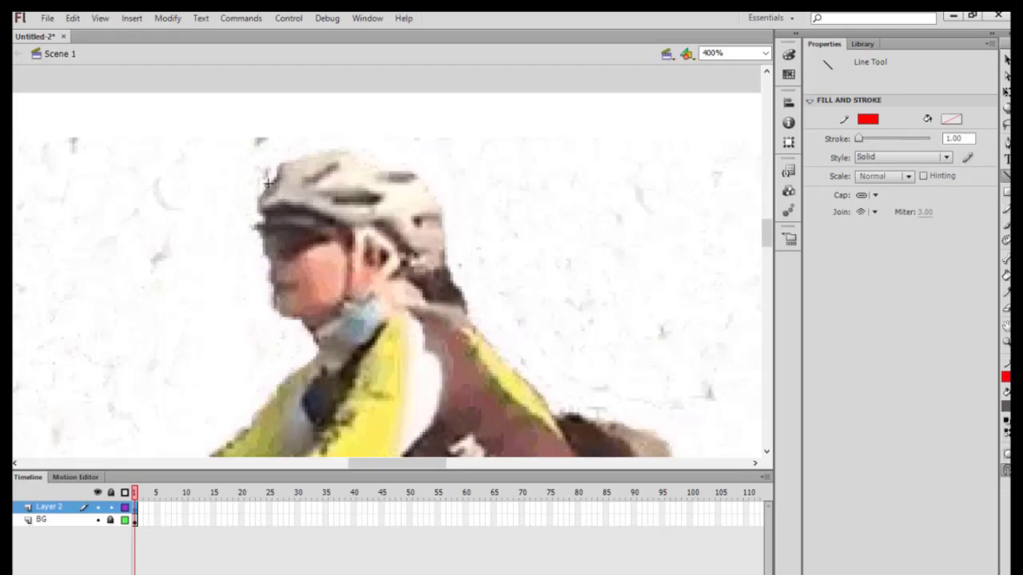
pyautogui.moveTo(281, 164)
pyautogui.mouseDown()
pyautogui.moveTo(339, 150)
pyautogui.moveTo(371, 164)
pyautogui.mouseUp()
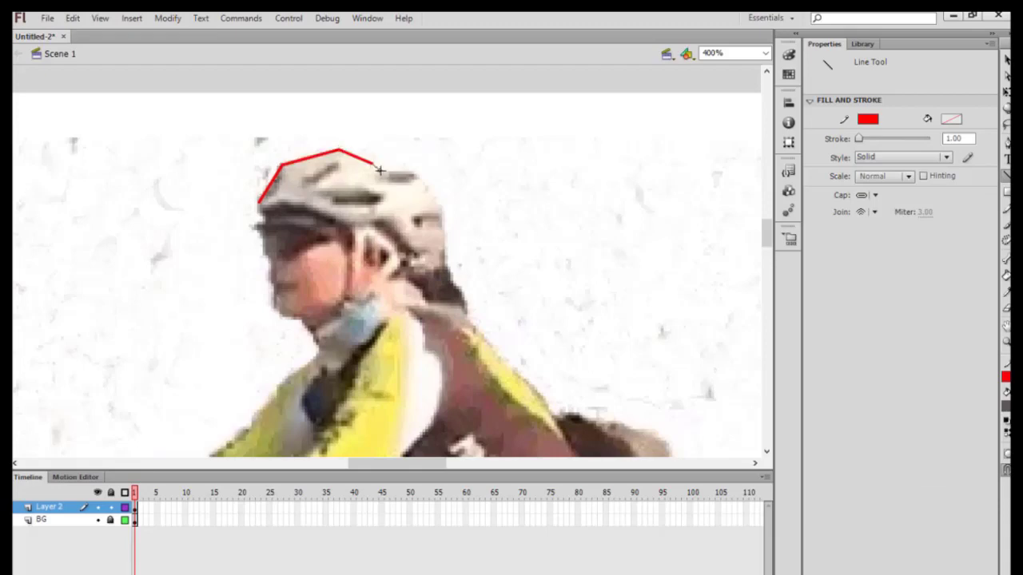
pyautogui.moveTo(402, 171)
pyautogui.mouseDown()
pyautogui.moveTo(438, 207)
pyautogui.moveTo(445, 266)
pyautogui.mouseUp()
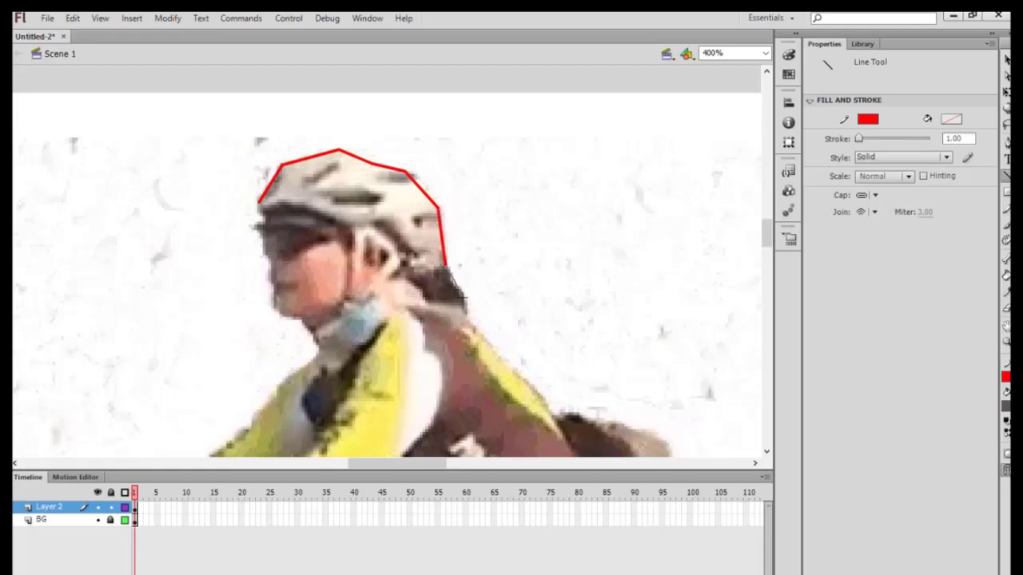
pyautogui.moveTo(464, 305); pyautogui.dragTo(463, 305)
pyautogui.moveTo(395, 305); pyautogui.dragTo(334, 365)
pyautogui.moveTo(334, 365); pyautogui.dragTo(334, 365)
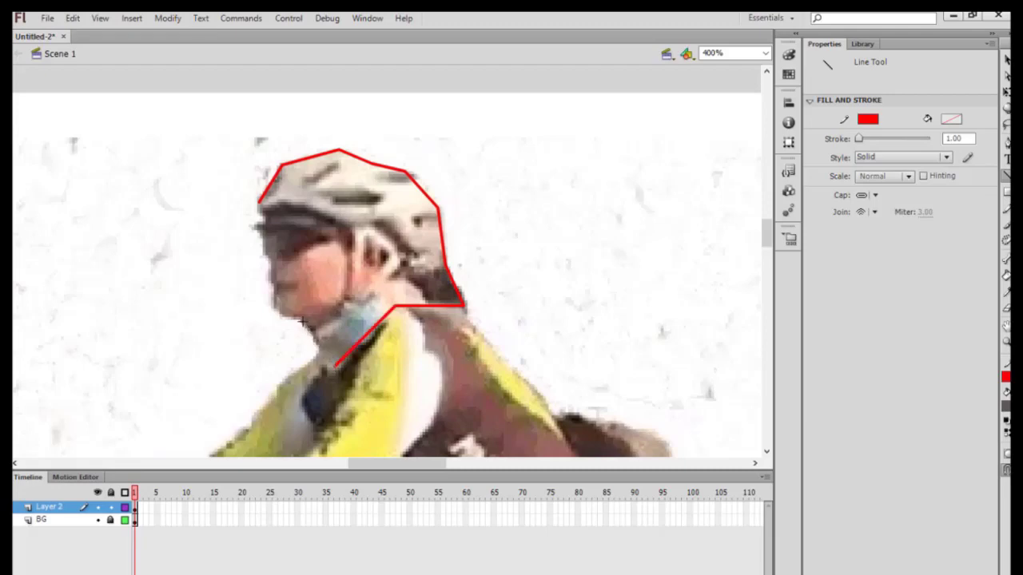
pyautogui.moveTo(334, 365); pyautogui.dragTo(301, 318)
pyautogui.moveTo(276, 298); pyautogui.dragTo(283, 285)
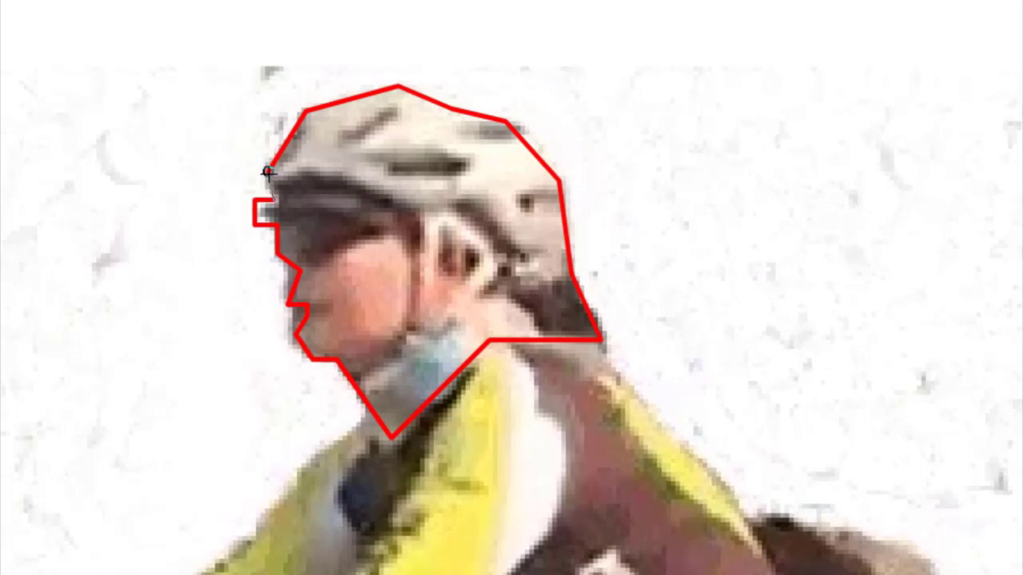
# Close the head outline and trace red lines along the helmet brim and around the ear.
pyautogui.click(267, 172)
pyautogui.click(268, 172)
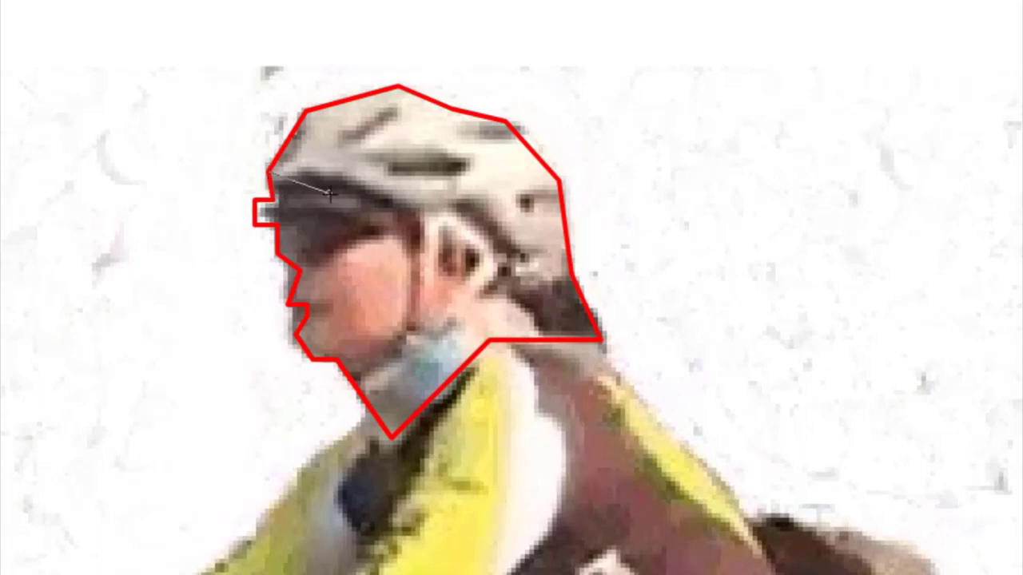
pyautogui.click(419, 207)
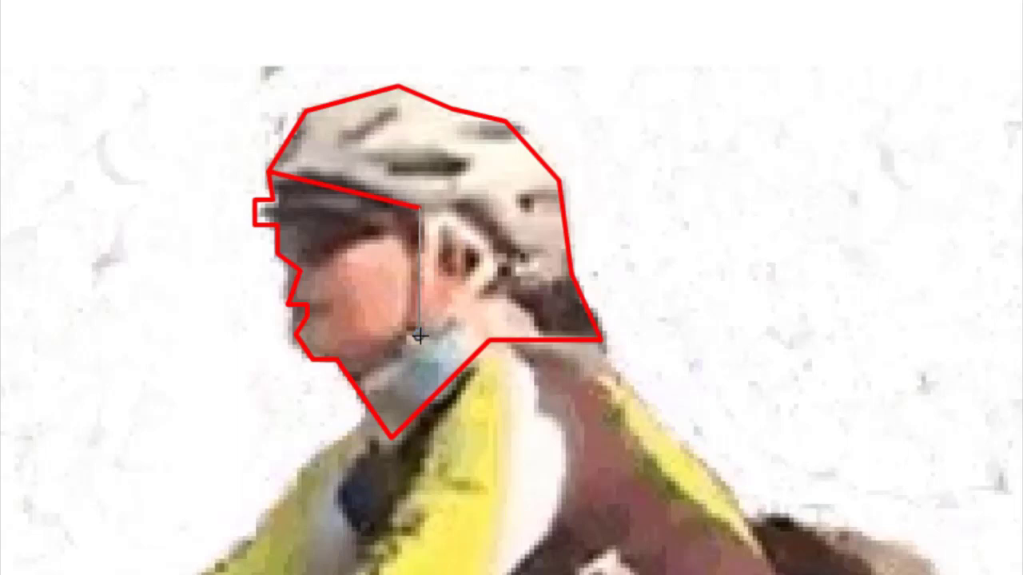
pyautogui.click(419, 336)
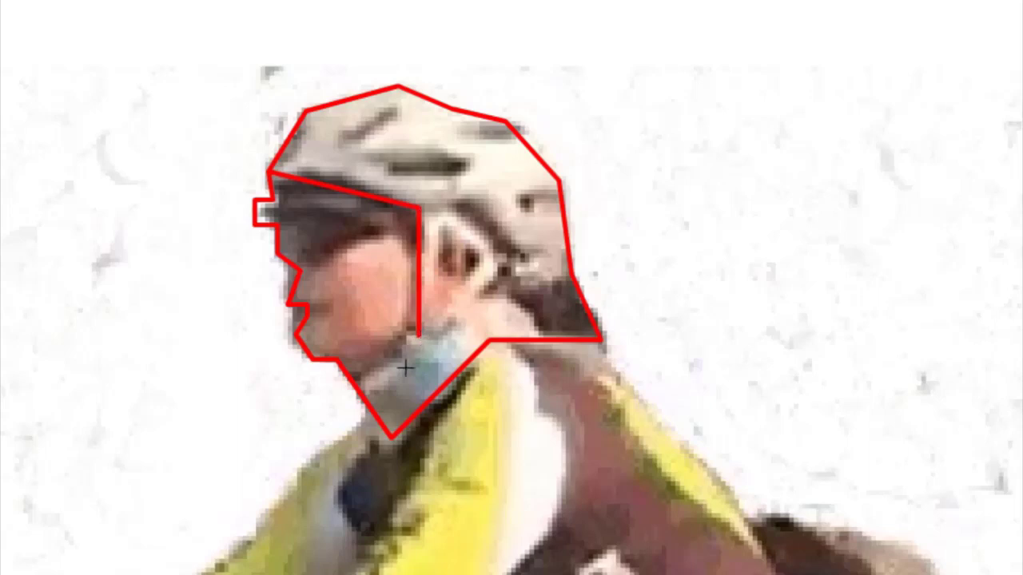
pyautogui.click(542, 338)
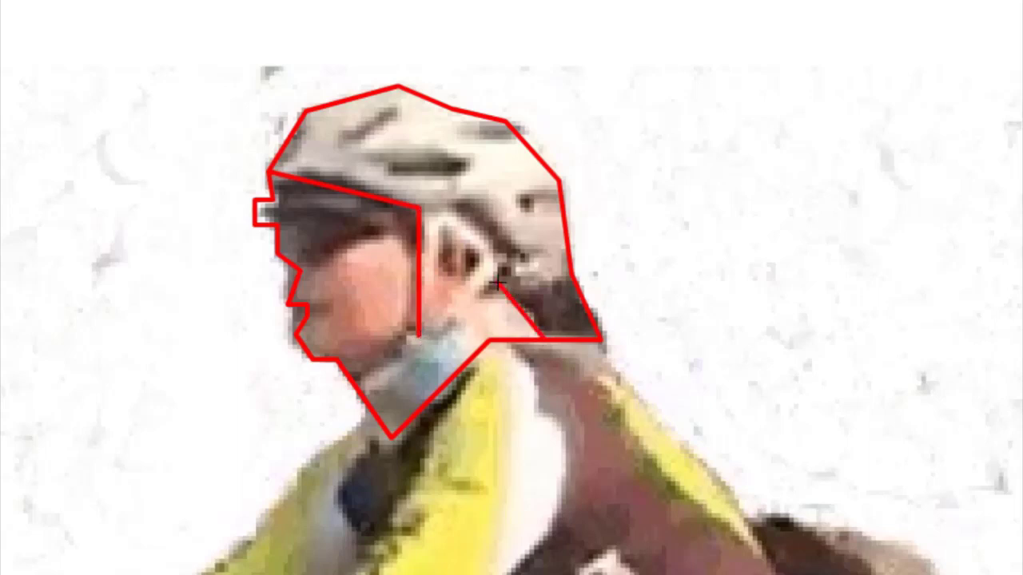
pyautogui.click(358, 389)
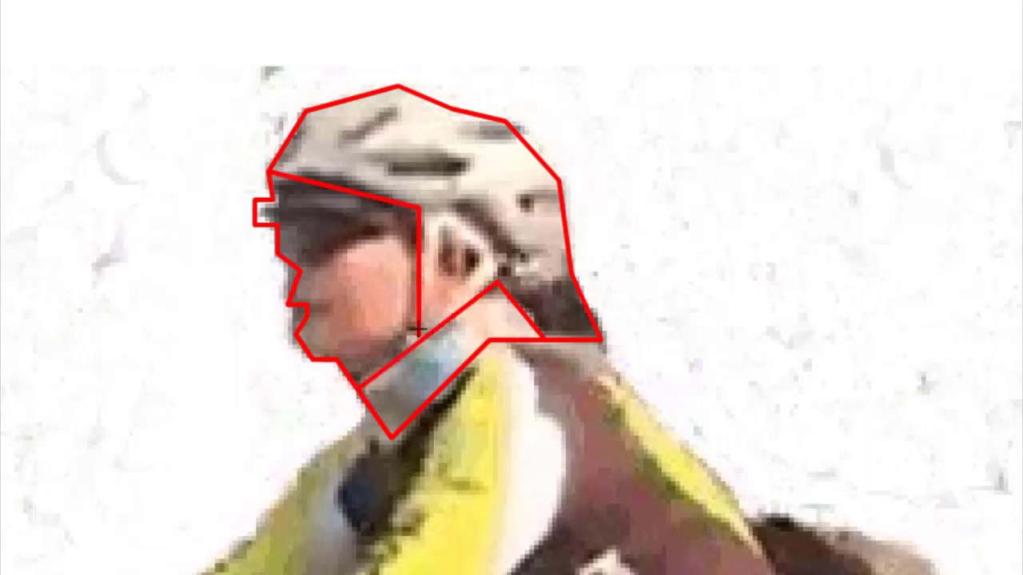
pyautogui.click(417, 340)
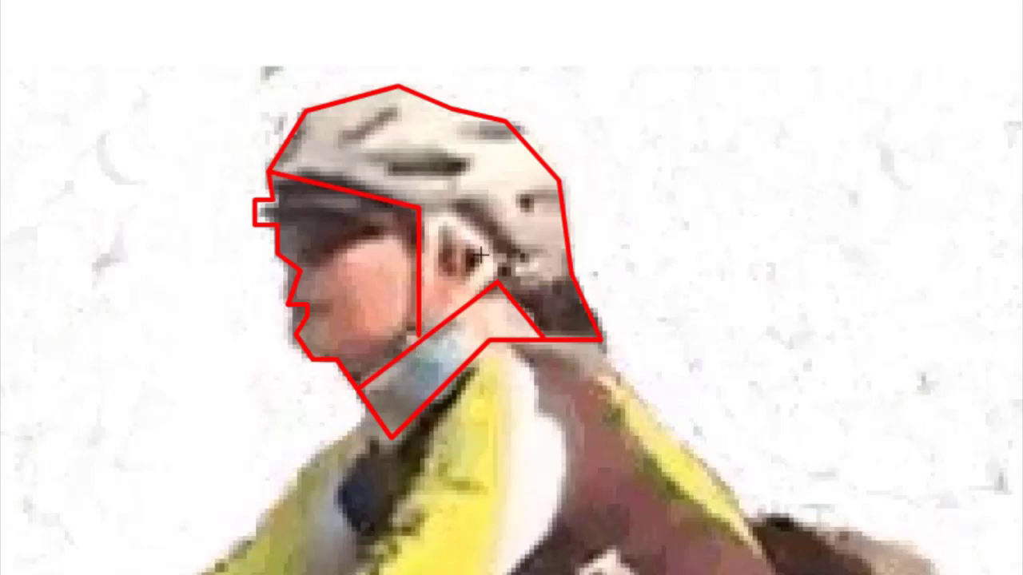
pyautogui.click(449, 214)
pyautogui.click(498, 256)
pyautogui.click(497, 284)
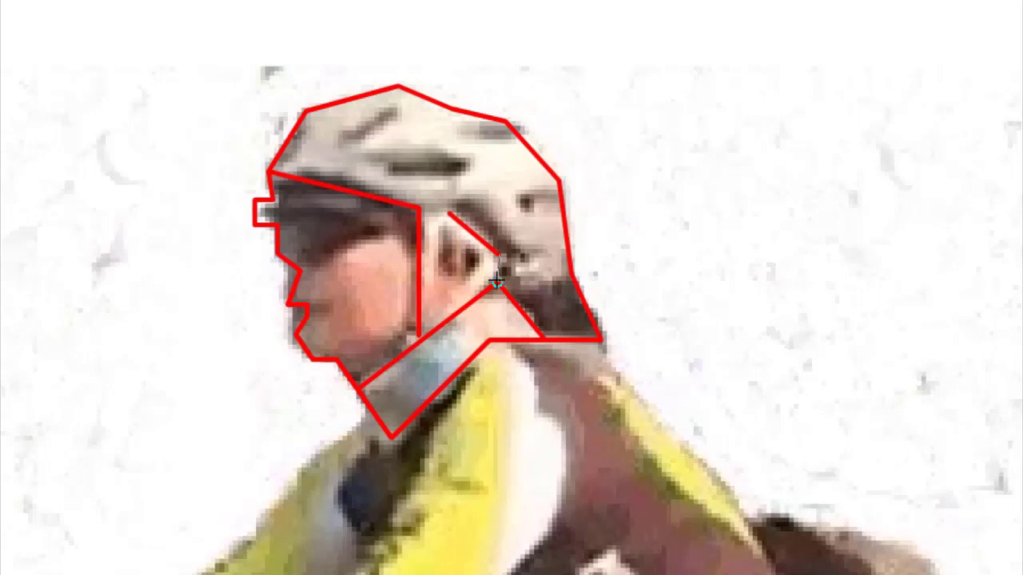
pyautogui.click(449, 214)
pyautogui.click(426, 209)
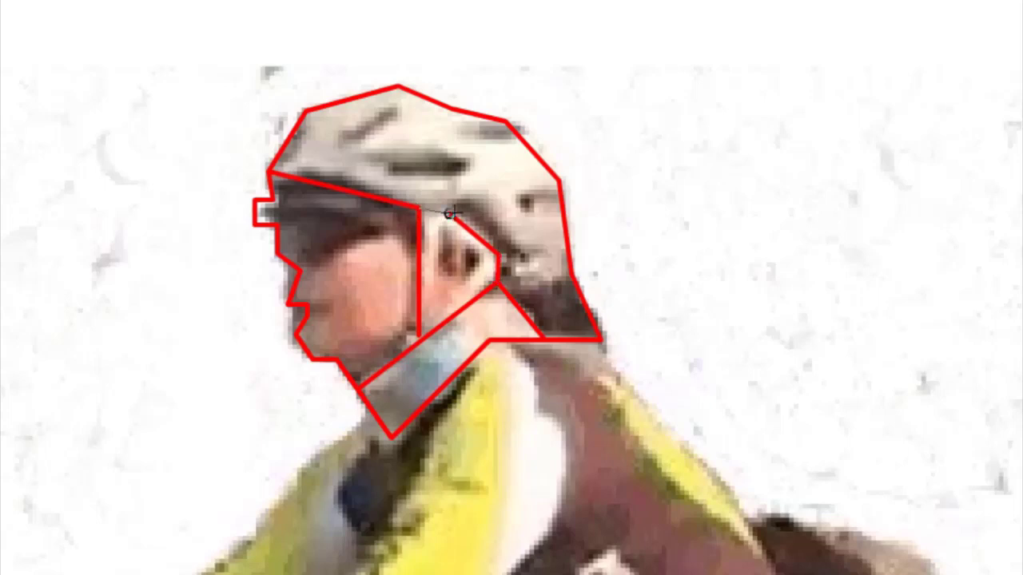
# Trace the sunglasses lens edges and the front of the glasses in red lines.
pyautogui.click(299, 269)
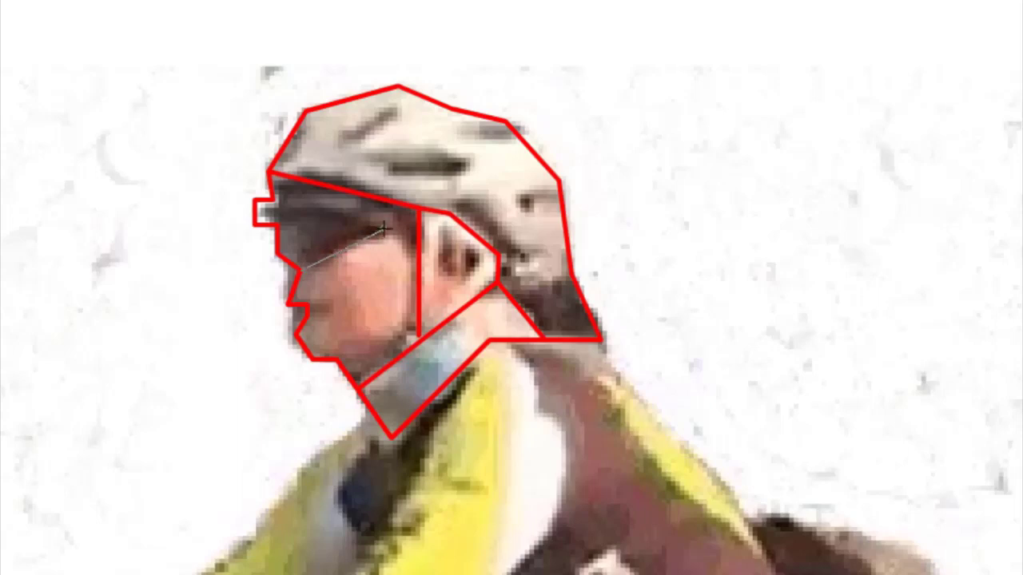
pyautogui.click(383, 229)
pyautogui.click(274, 204)
pyautogui.click(384, 227)
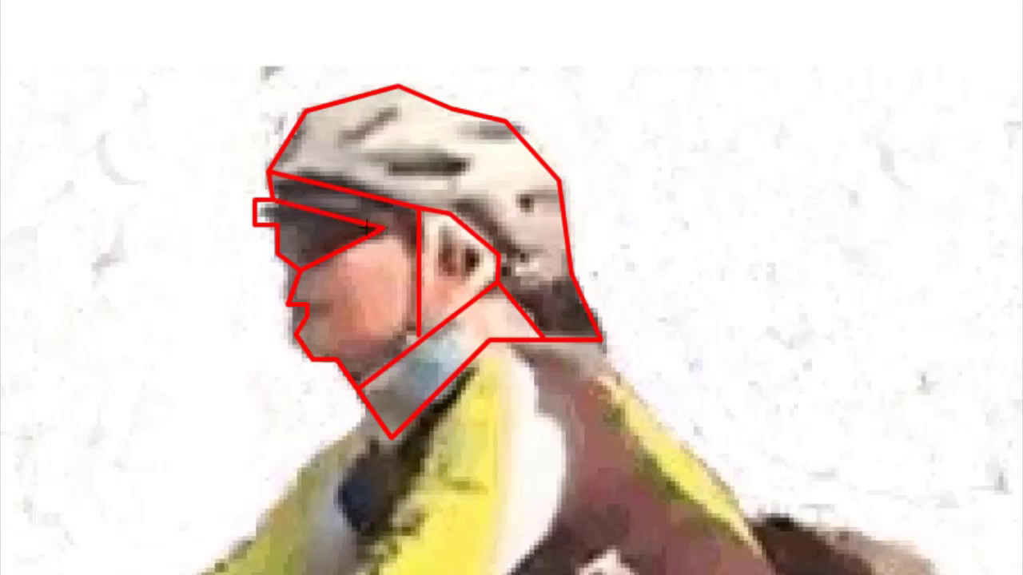
pyautogui.click(304, 211)
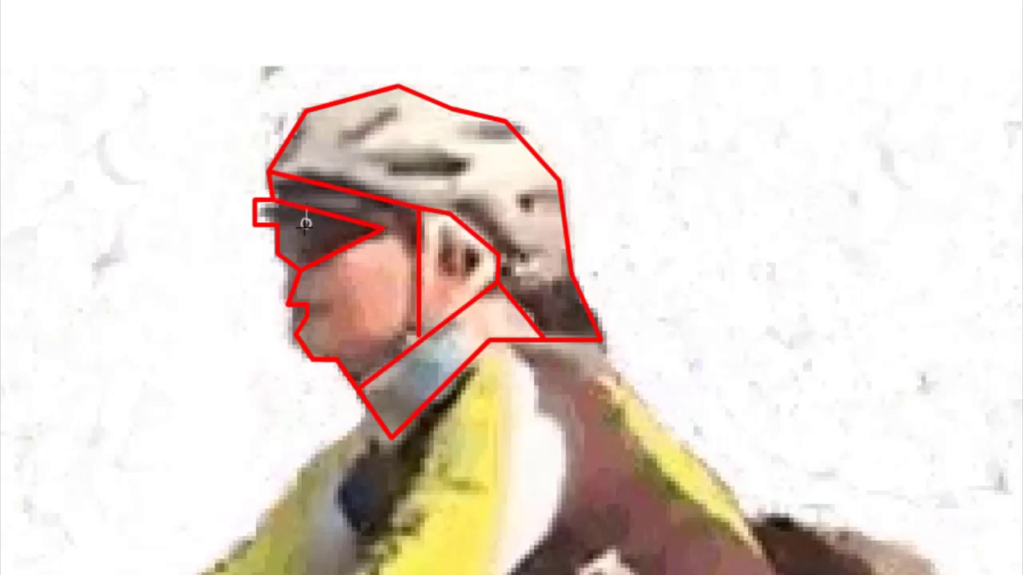
pyautogui.click(310, 268)
pyautogui.click(289, 225)
pyautogui.click(425, 103)
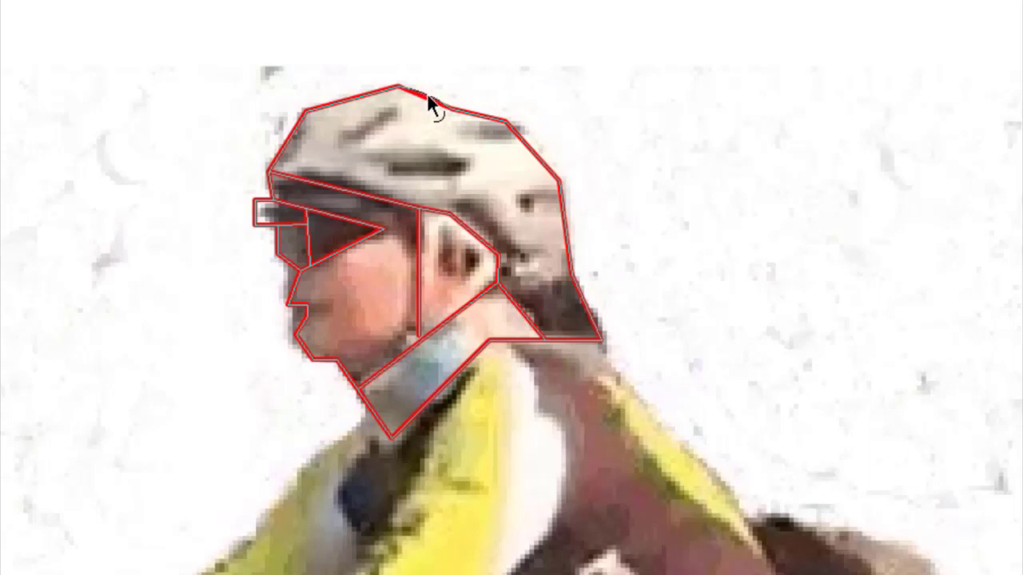
# Bend the helmet, back-of-neck and lower neck edges into curves and round the glasses tip.
pyautogui.moveTo(426, 98); pyautogui.dragTo(485, 116)
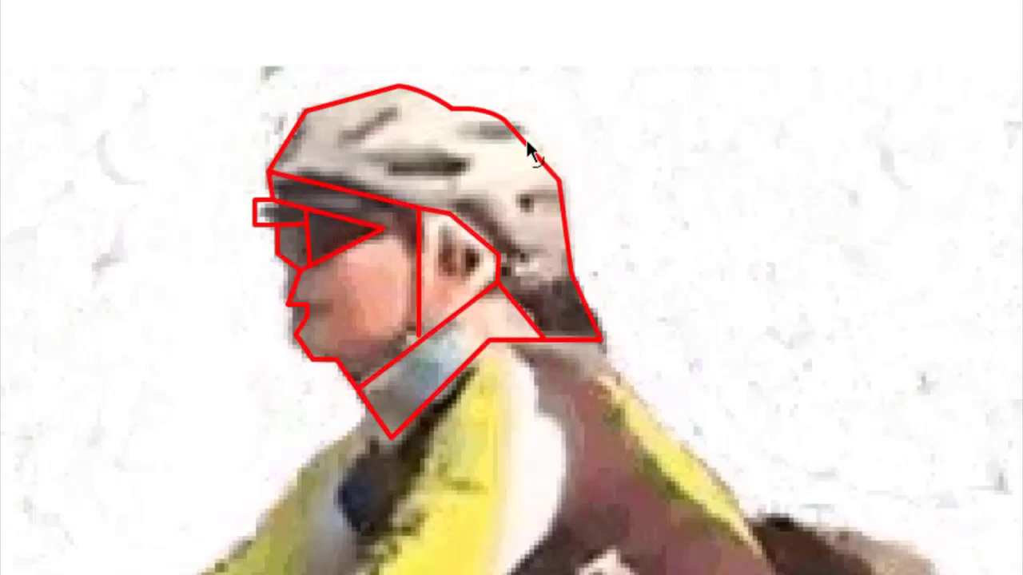
pyautogui.moveTo(530, 148); pyautogui.dragTo(537, 156)
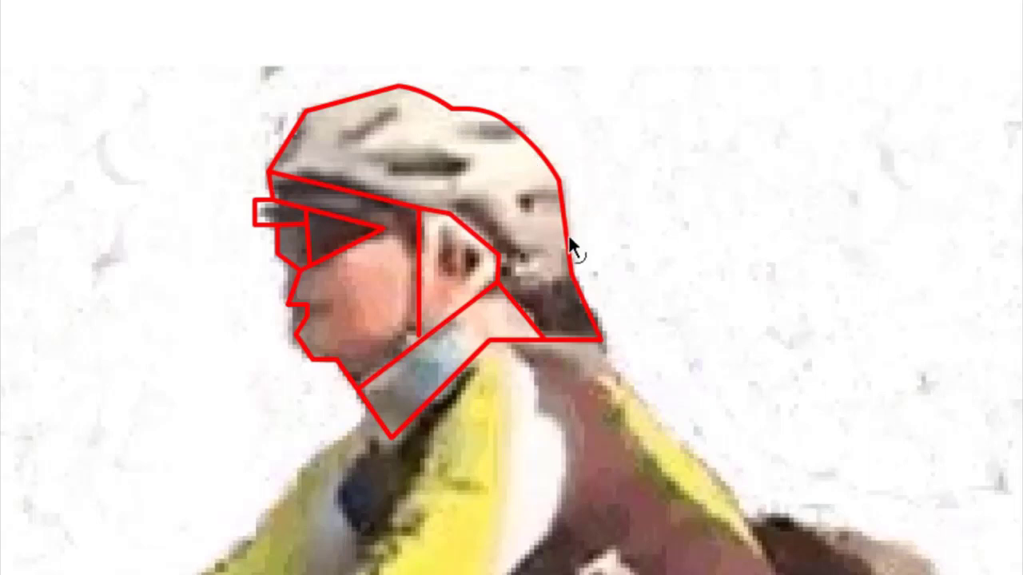
pyautogui.moveTo(569, 236); pyautogui.dragTo(571, 240)
pyautogui.moveTo(589, 311); pyautogui.dragTo(594, 315)
pyautogui.moveTo(523, 314); pyautogui.dragTo(530, 314)
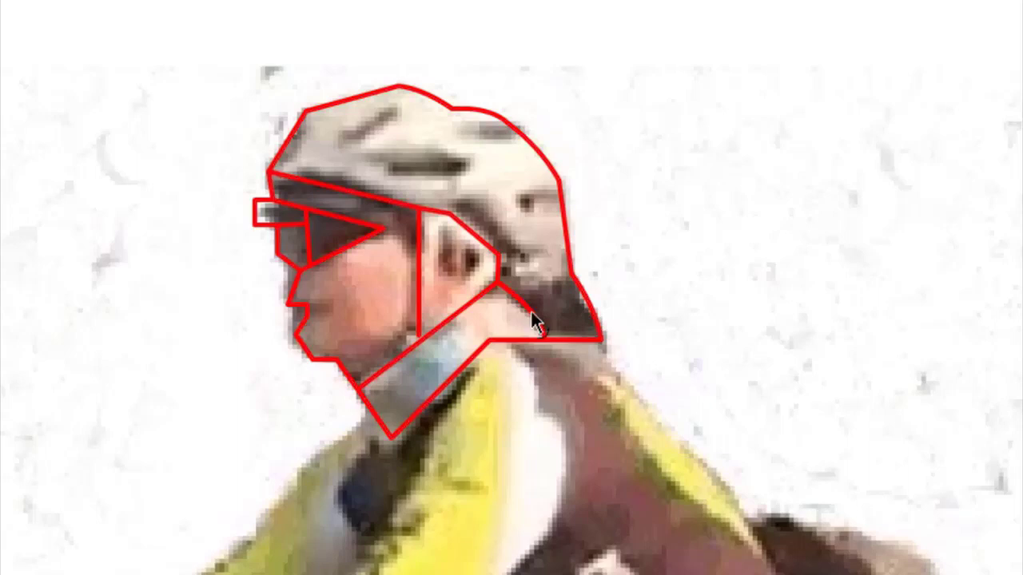
pyautogui.moveTo(459, 372); pyautogui.dragTo(463, 380)
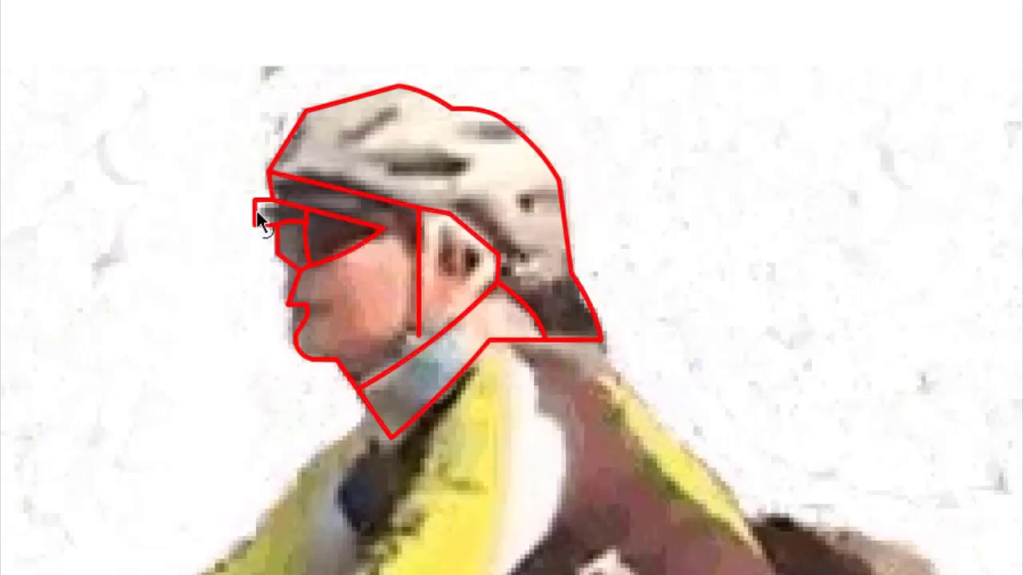
pyautogui.moveTo(252, 211); pyautogui.dragTo(272, 191)
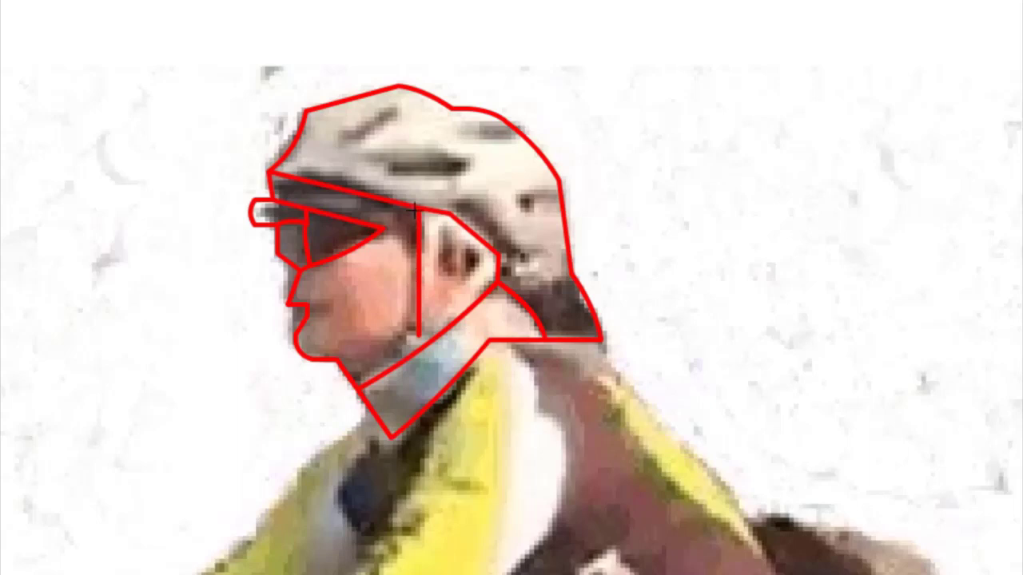
# Extend the vertical ear line down to the chin and add a curved jawline.
pyautogui.click(418, 257)
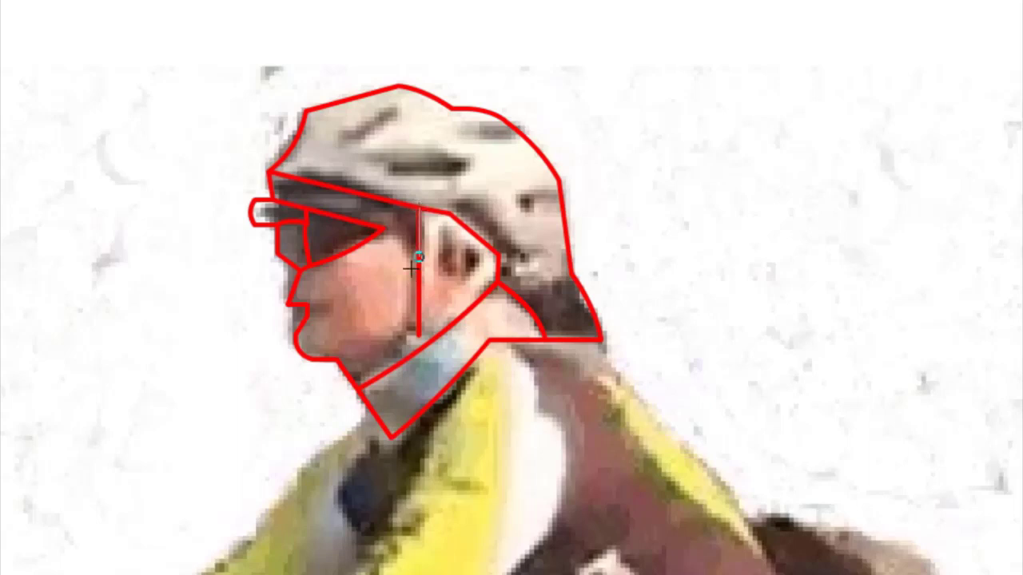
pyautogui.click(413, 345)
pyautogui.press('Escape')
pyautogui.moveTo(418, 291); pyautogui.dragTo(425, 291)
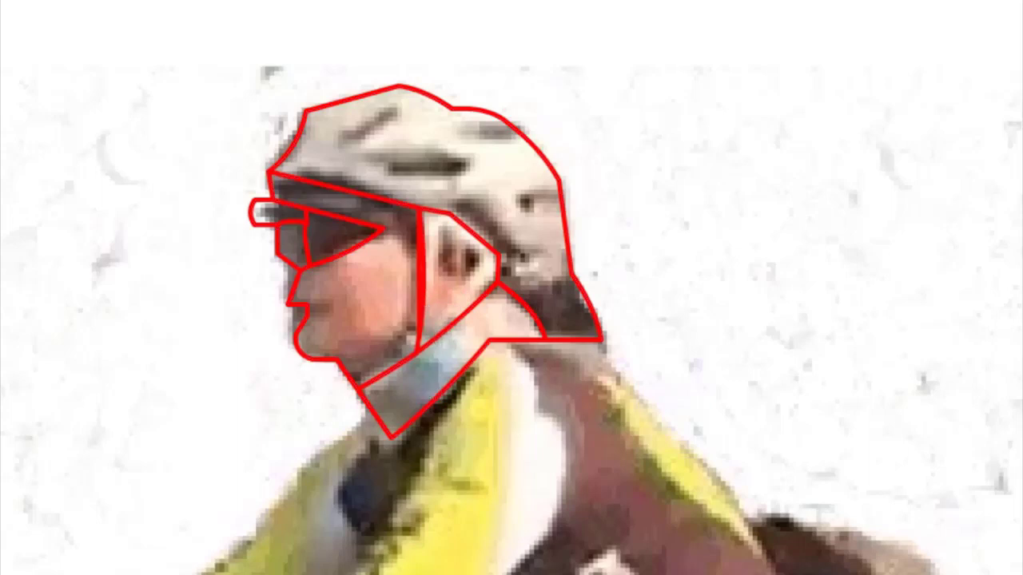
pyautogui.click(347, 372)
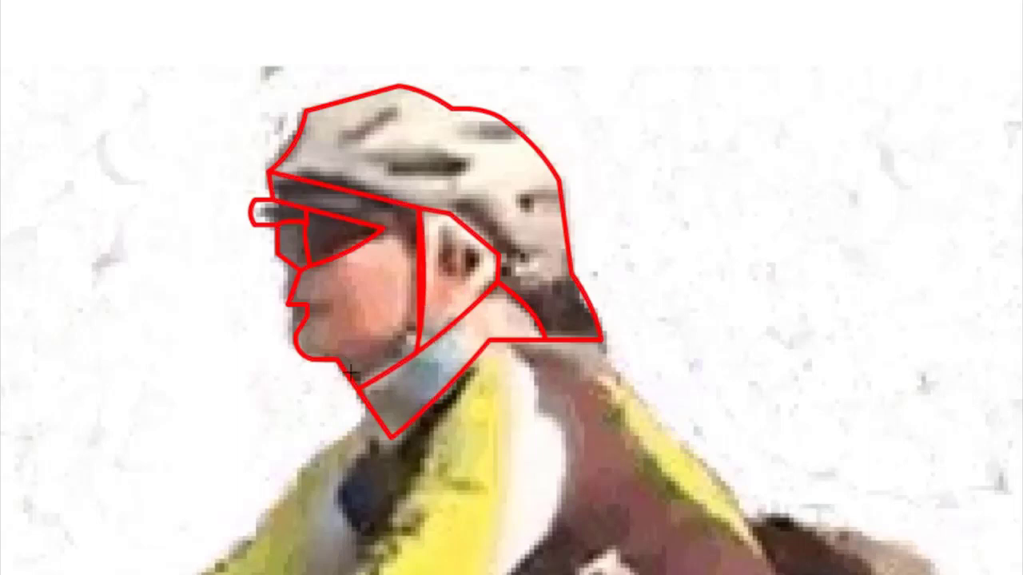
pyautogui.click(417, 323)
pyautogui.moveTo(378, 353); pyautogui.dragTo(382, 358)
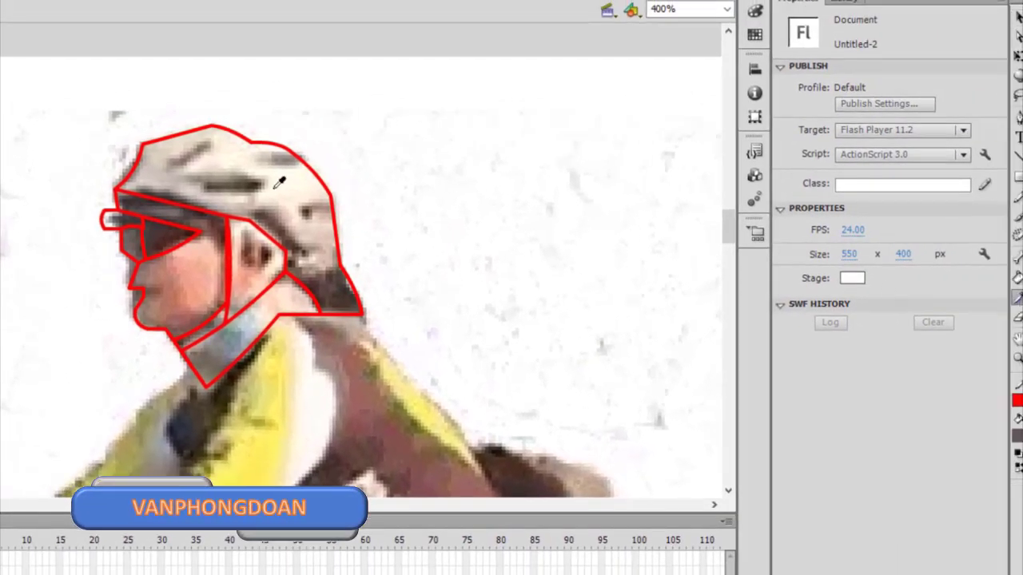
# Paint Bucket the helmet light cream and fill the lens triangle with dark brown sampled from the photo.
pyautogui.press('k')
pyautogui.click(281, 186)
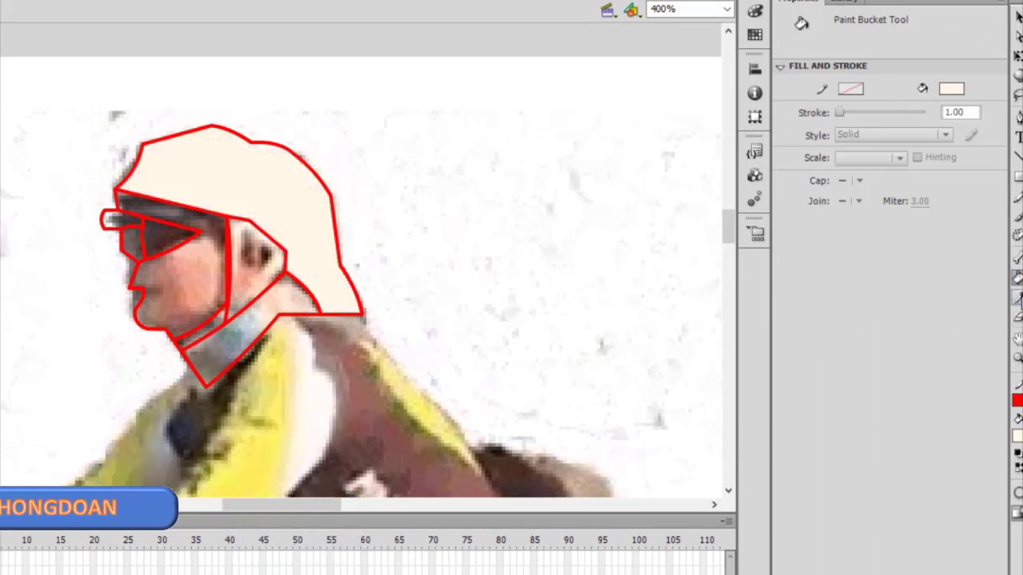
pyautogui.click(1018, 297)
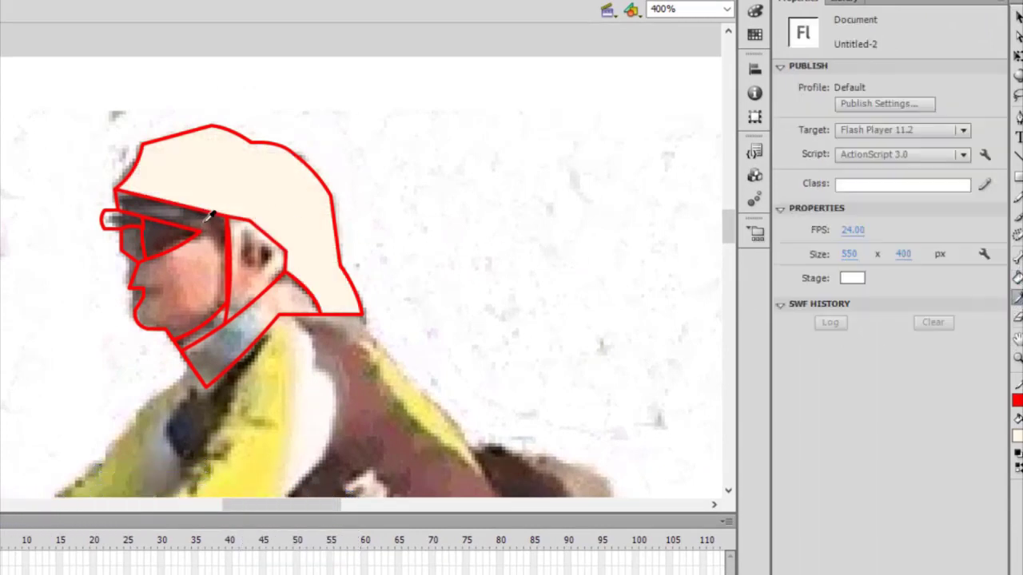
pyautogui.click(168, 233)
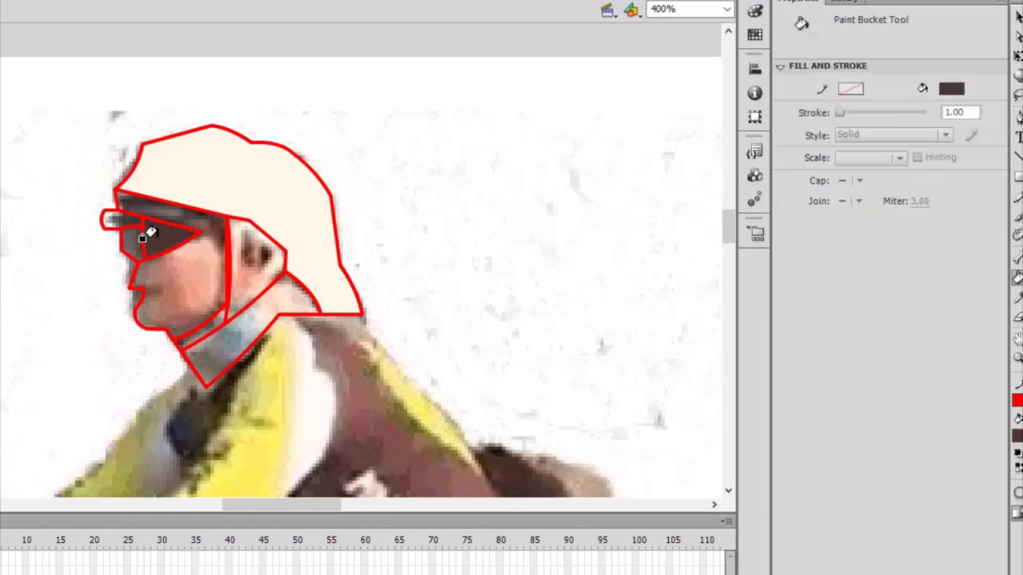
pyautogui.click(1017, 297)
pyautogui.click(179, 209)
pyautogui.press('n')
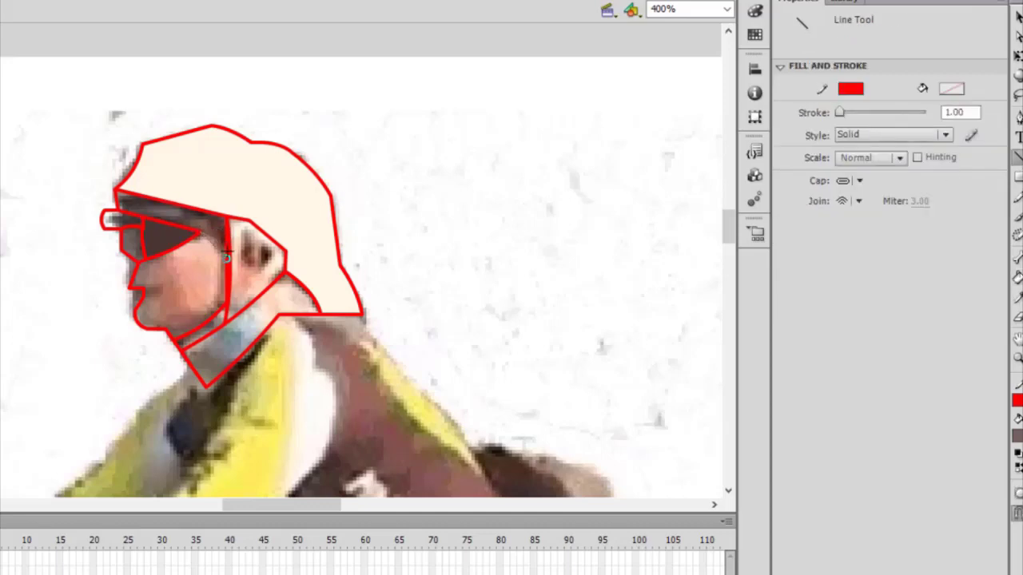
pyautogui.click(1017, 16)
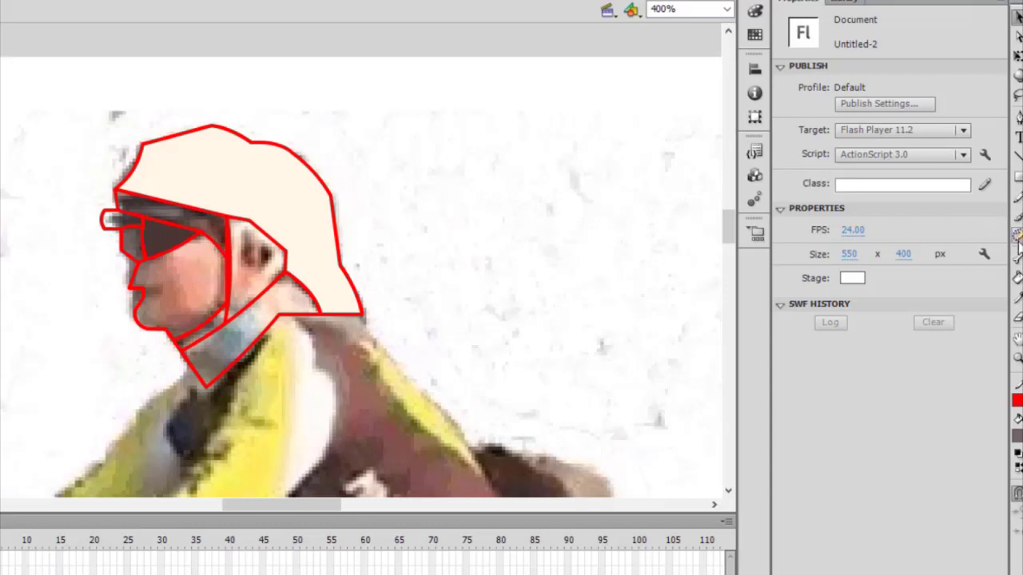
pyautogui.click(1017, 297)
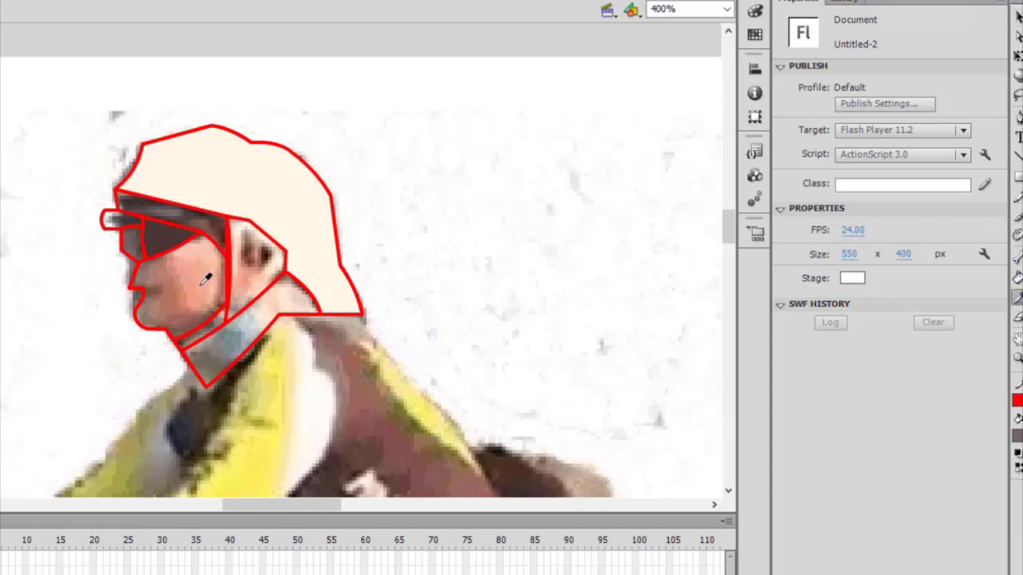
pyautogui.click(1017, 156)
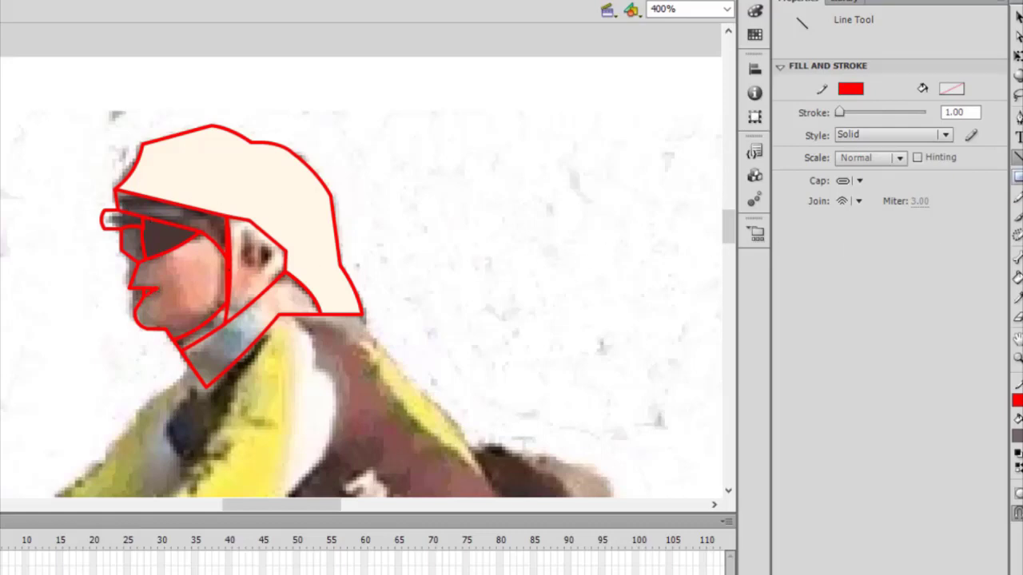
# Fill the face with sampled skin colour, the glasses front white, and the goggle strap dark grey.
pyautogui.click(1017, 296)
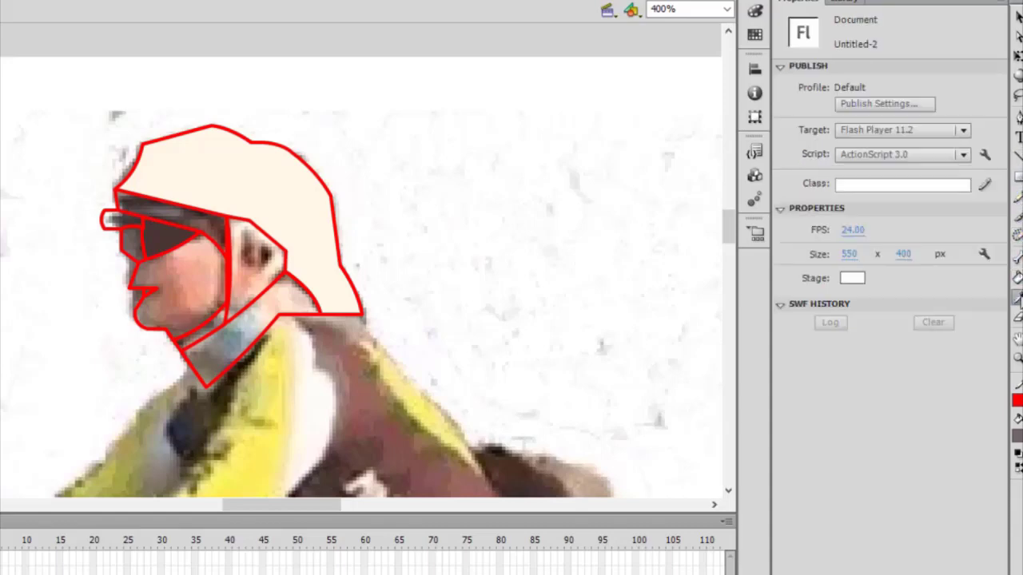
pyautogui.click(207, 263)
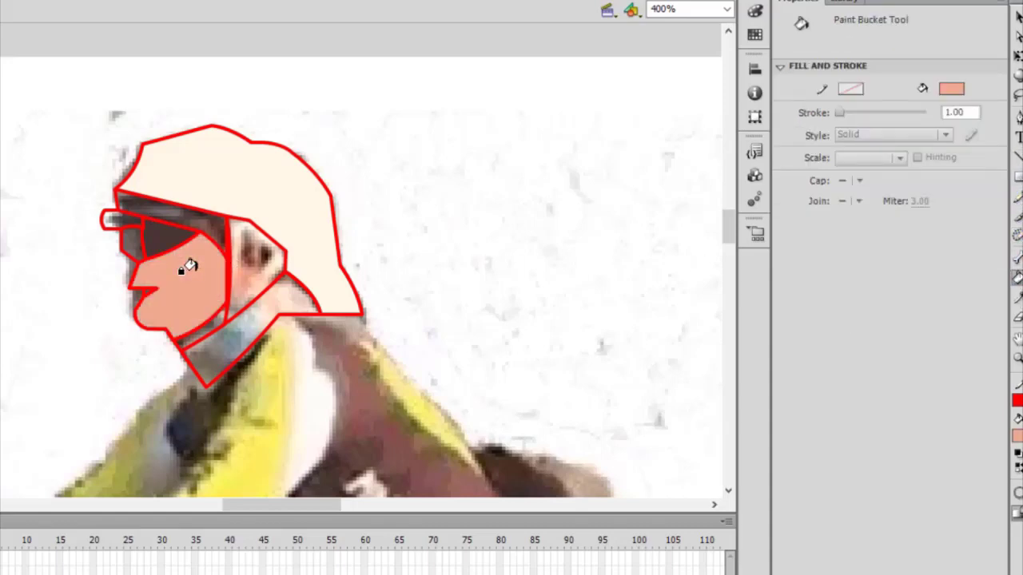
pyautogui.click(1017, 295)
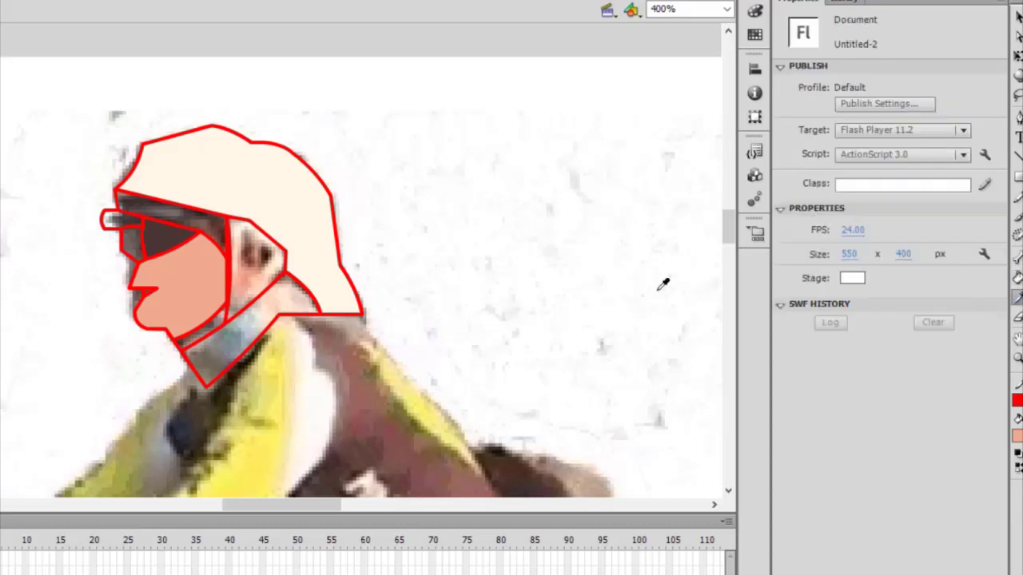
pyautogui.click(136, 287)
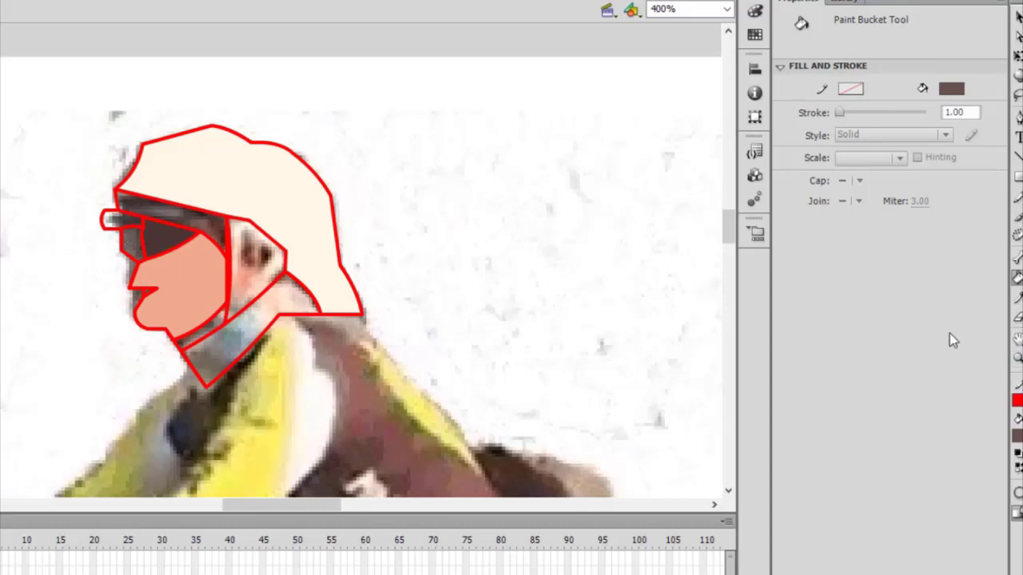
pyautogui.click(1018, 297)
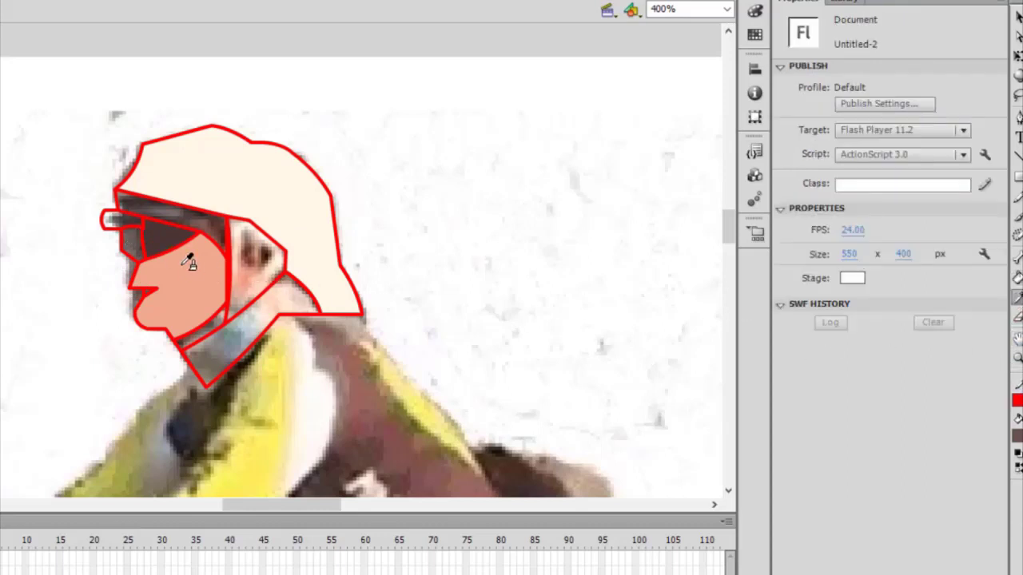
pyautogui.click(144, 234)
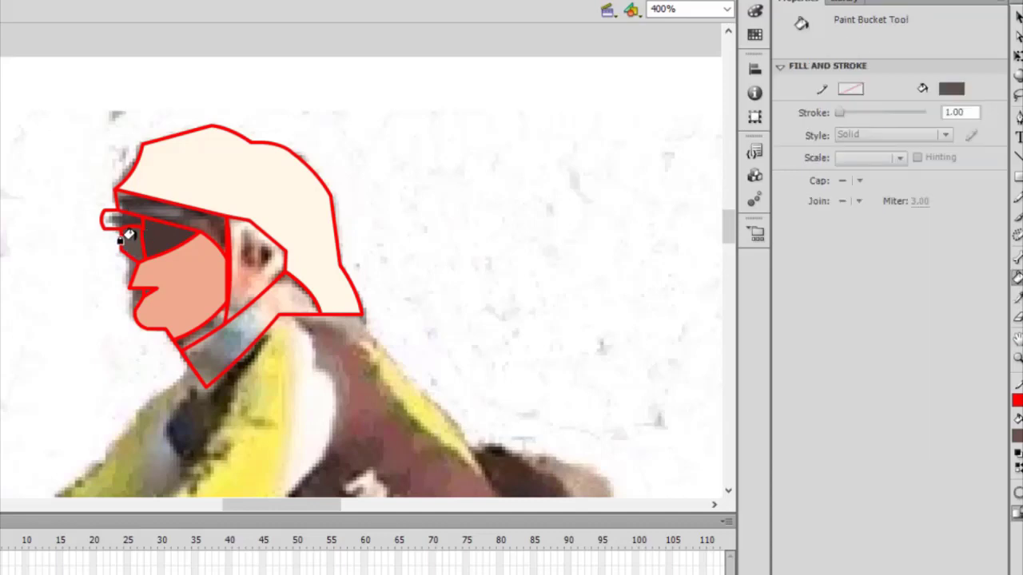
pyautogui.click(1018, 298)
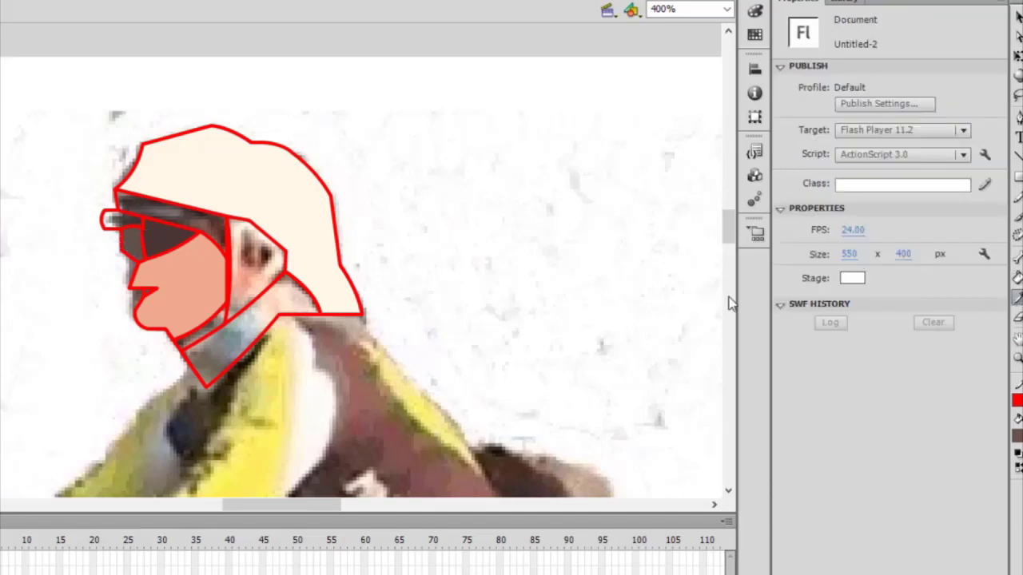
pyautogui.click(114, 217)
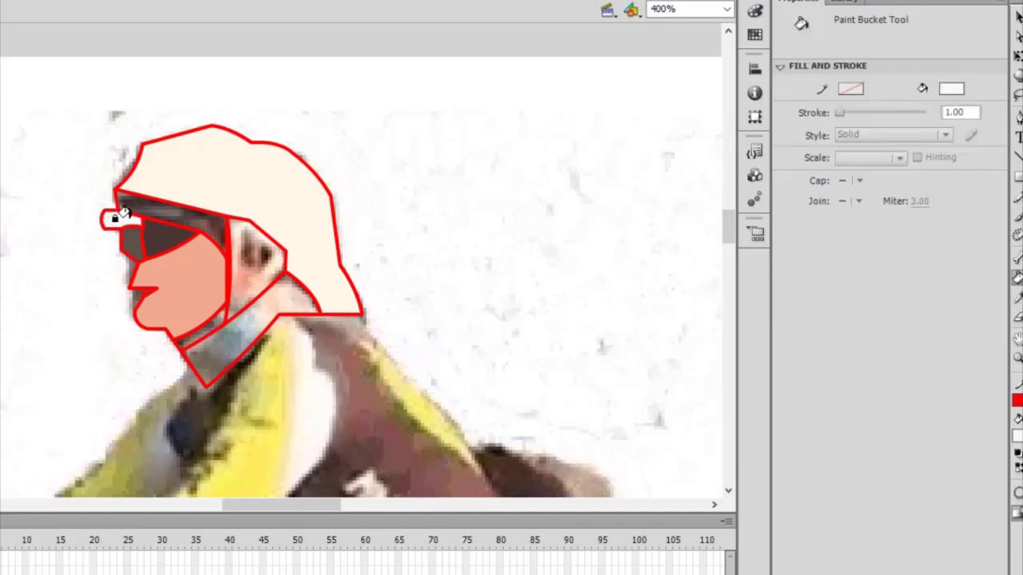
pyautogui.click(1018, 302)
pyautogui.click(173, 214)
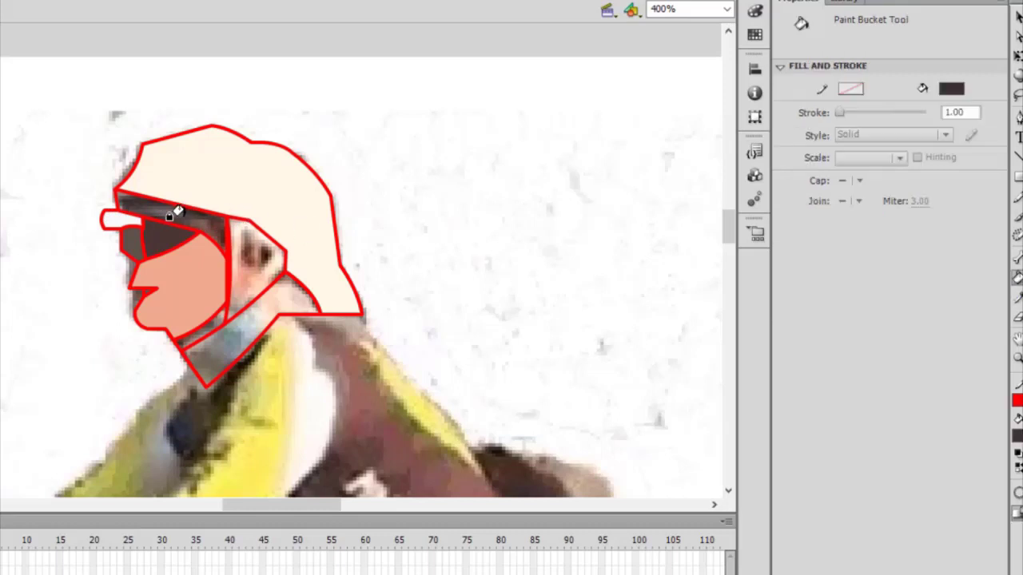
pyautogui.click(161, 202)
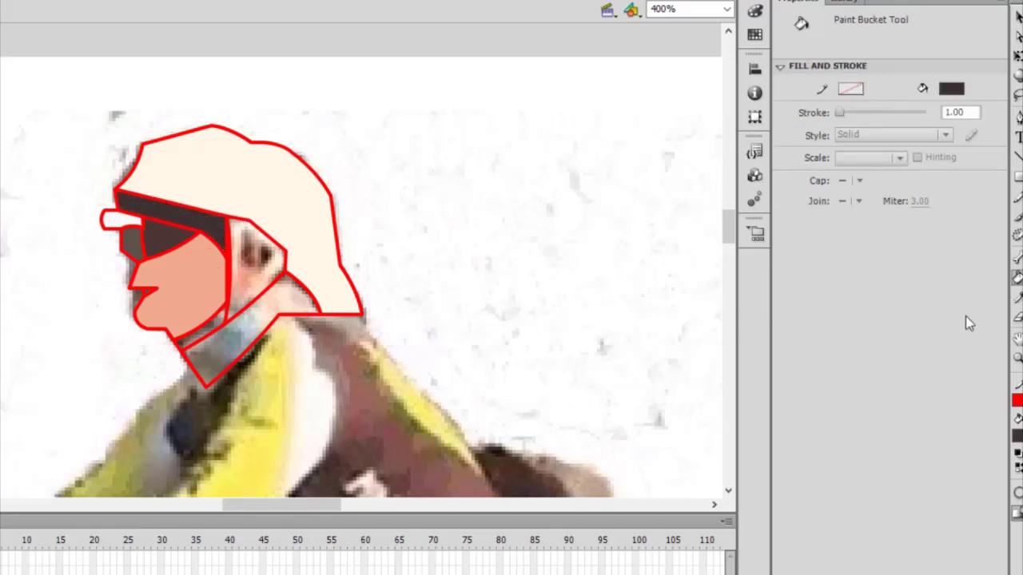
# Fill the collar area cream, the ear area with skin colour, and the neck strip red.
pyautogui.click(1018, 297)
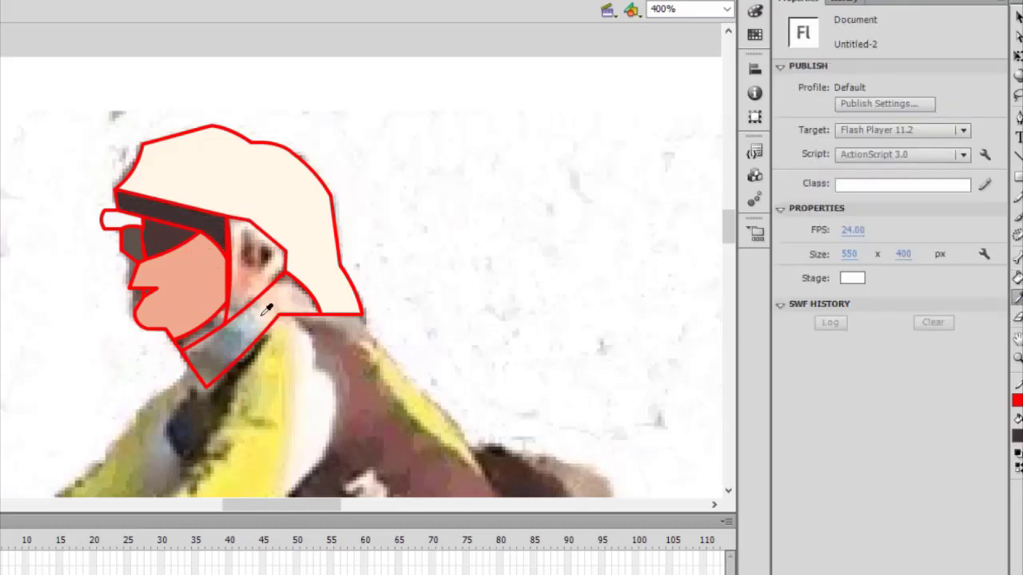
pyautogui.click(265, 313)
pyautogui.click(235, 319)
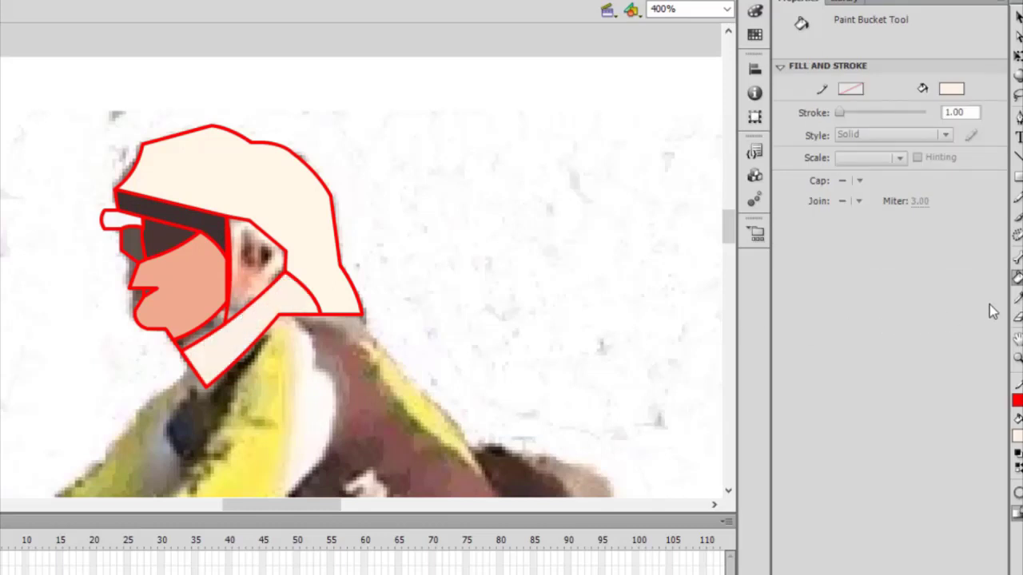
pyautogui.click(1018, 297)
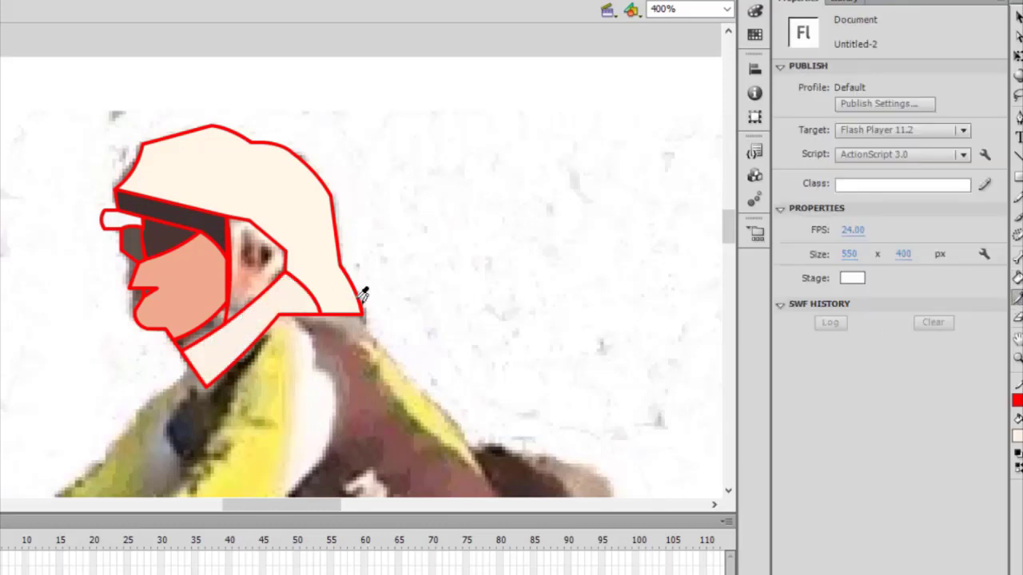
pyautogui.click(227, 274)
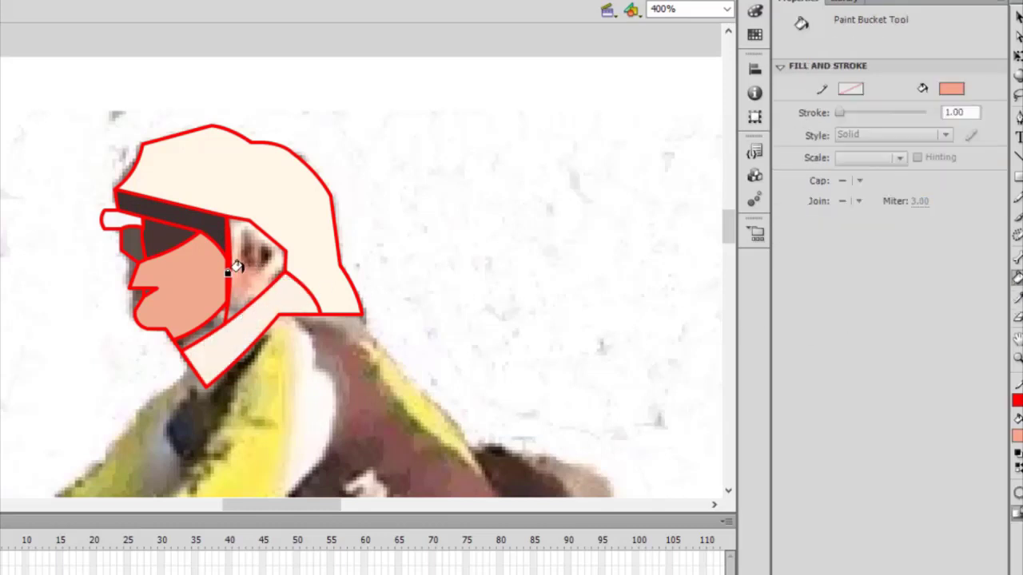
pyautogui.click(1016, 298)
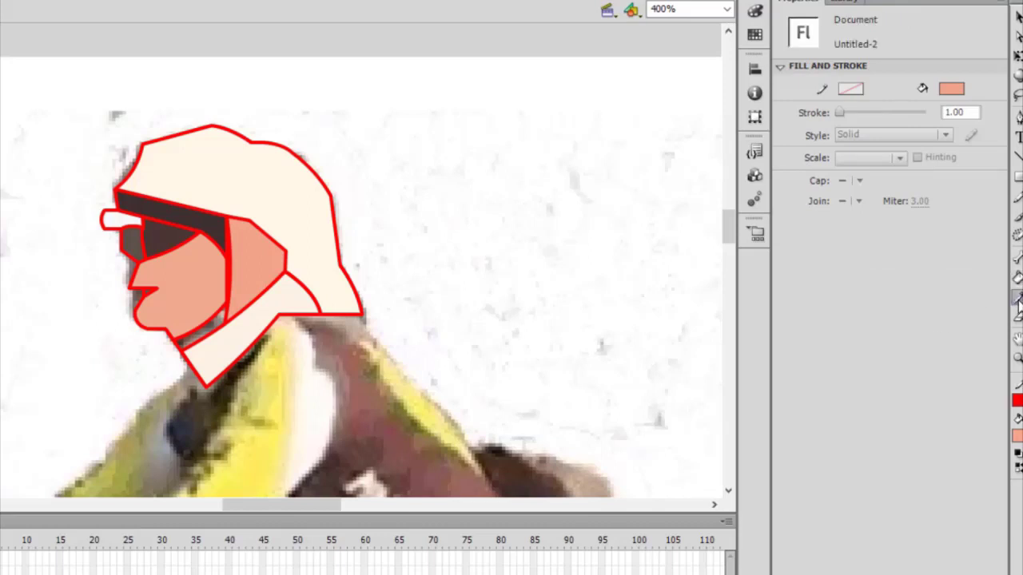
pyautogui.click(186, 329)
pyautogui.click(178, 334)
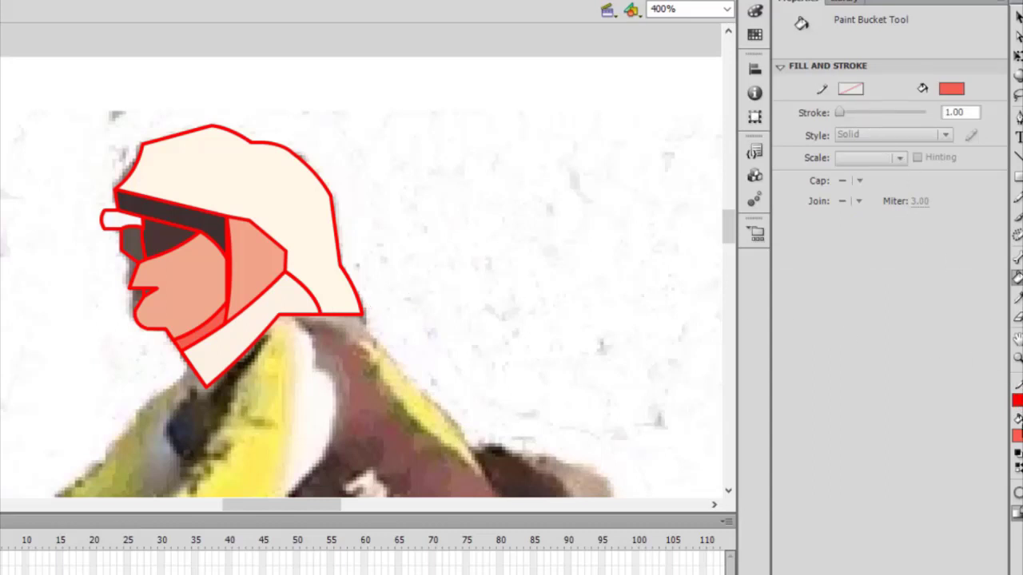
# Set the fill colour to black and switch to the Ink Bottle tool.
pyautogui.click(1017, 435)
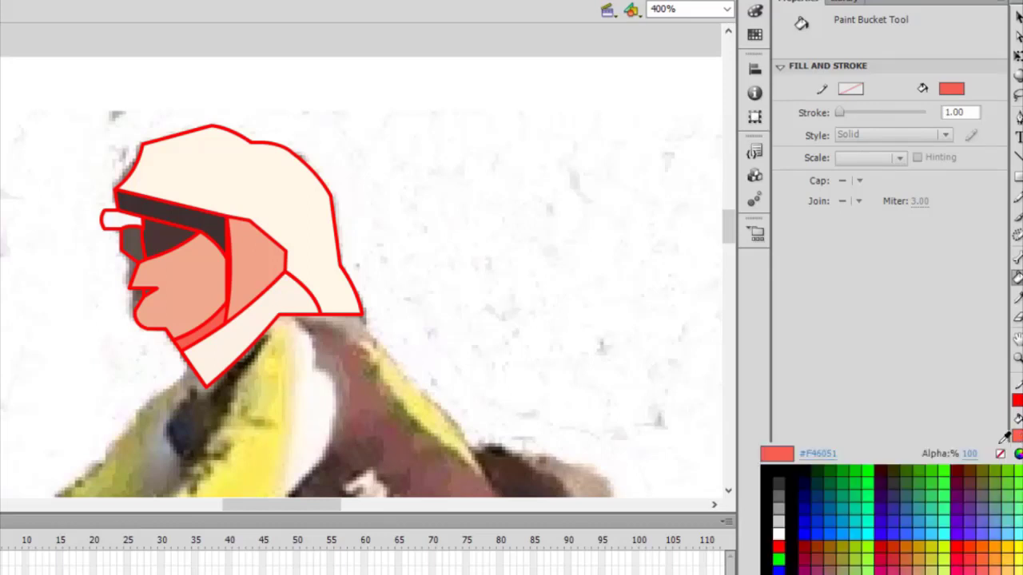
pyautogui.click(773, 503)
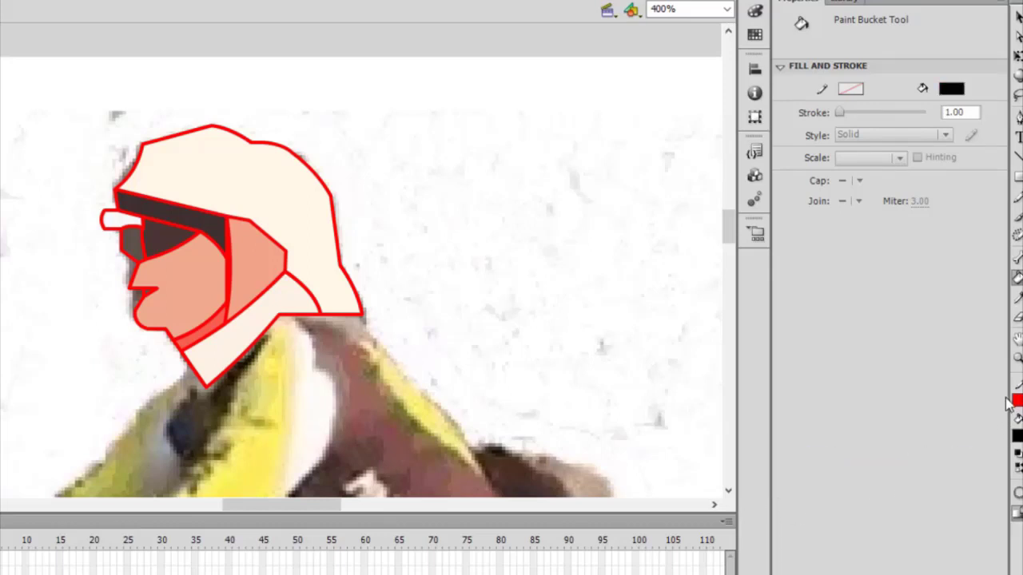
pyautogui.click(1017, 277)
pyautogui.click(890, 297)
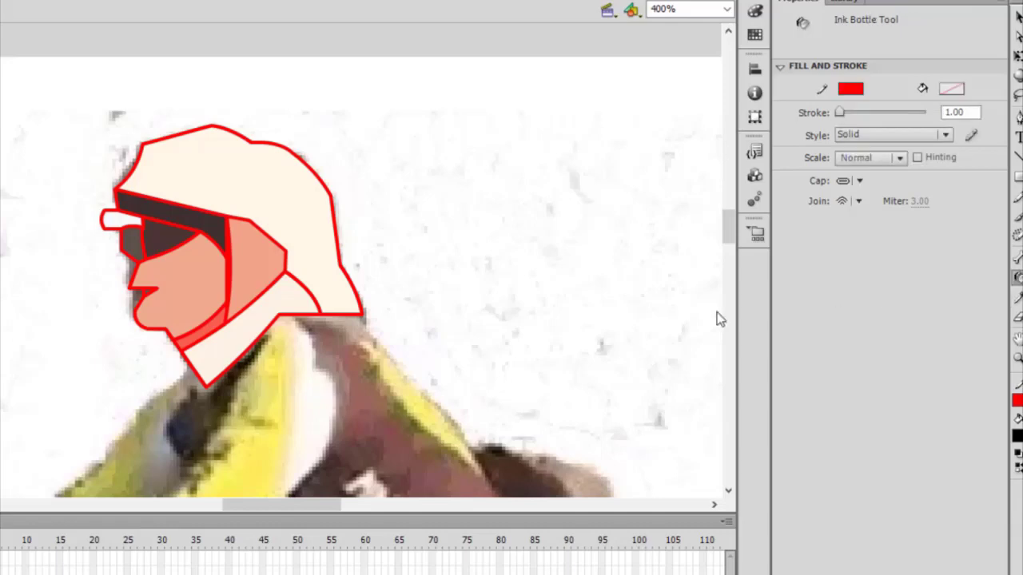
# Set a black stroke and ink the hood, visor, glasses, face, mouth, jaw and neck outlines.
pyautogui.click(850, 89)
pyautogui.click(774, 193)
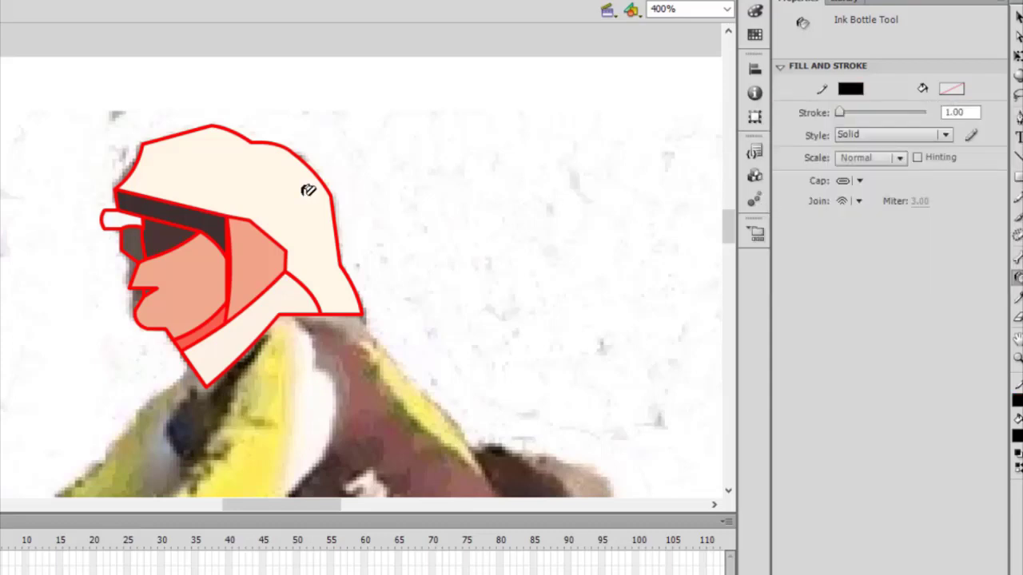
pyautogui.click(158, 142)
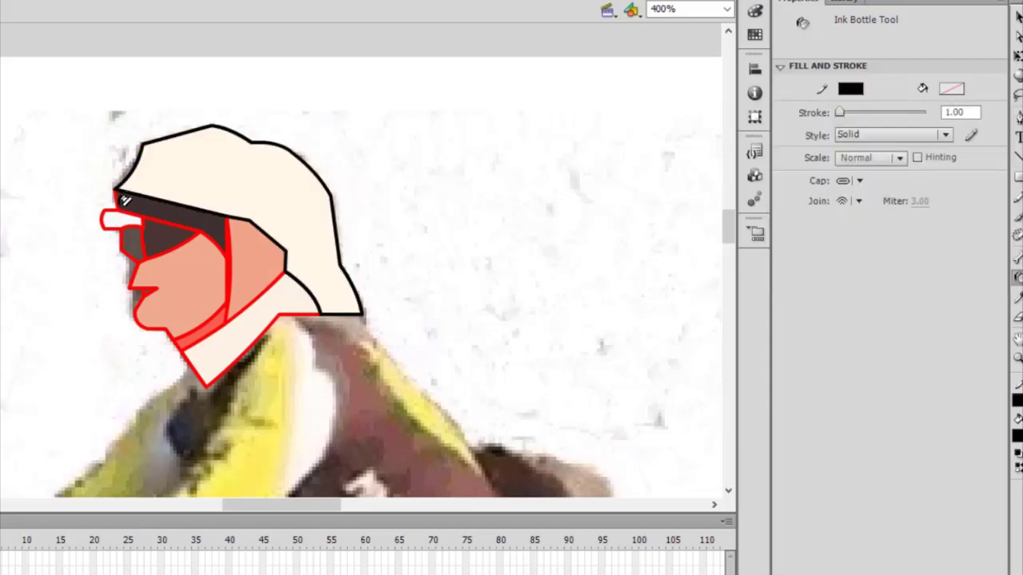
pyautogui.click(108, 216)
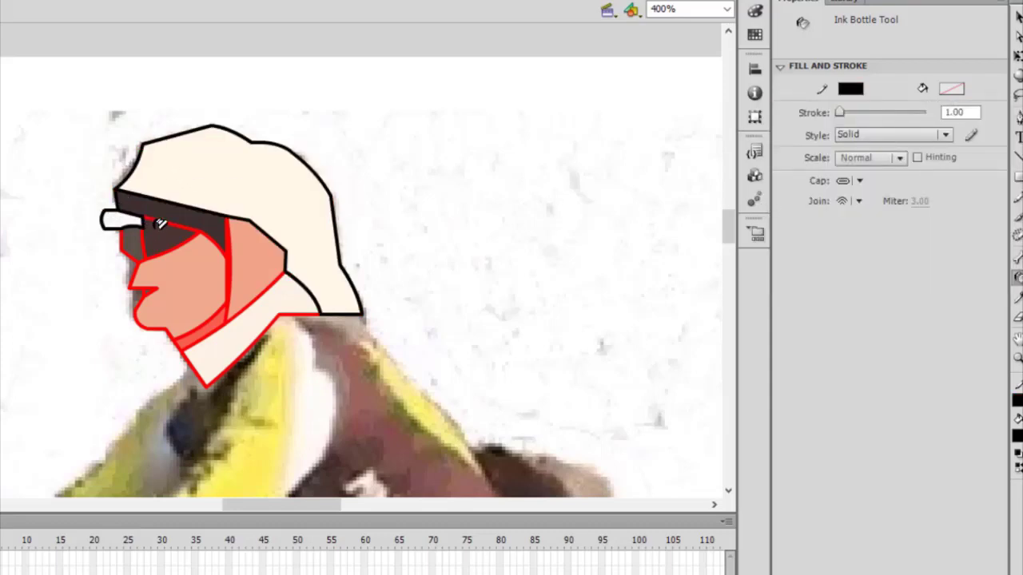
pyautogui.click(160, 224)
pyautogui.click(230, 236)
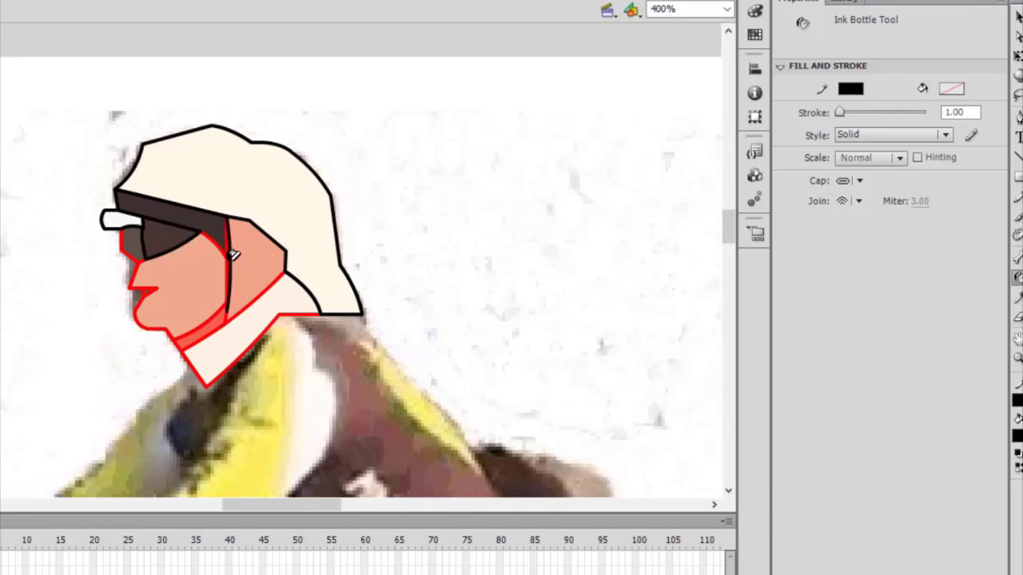
pyautogui.click(231, 254)
pyautogui.click(215, 248)
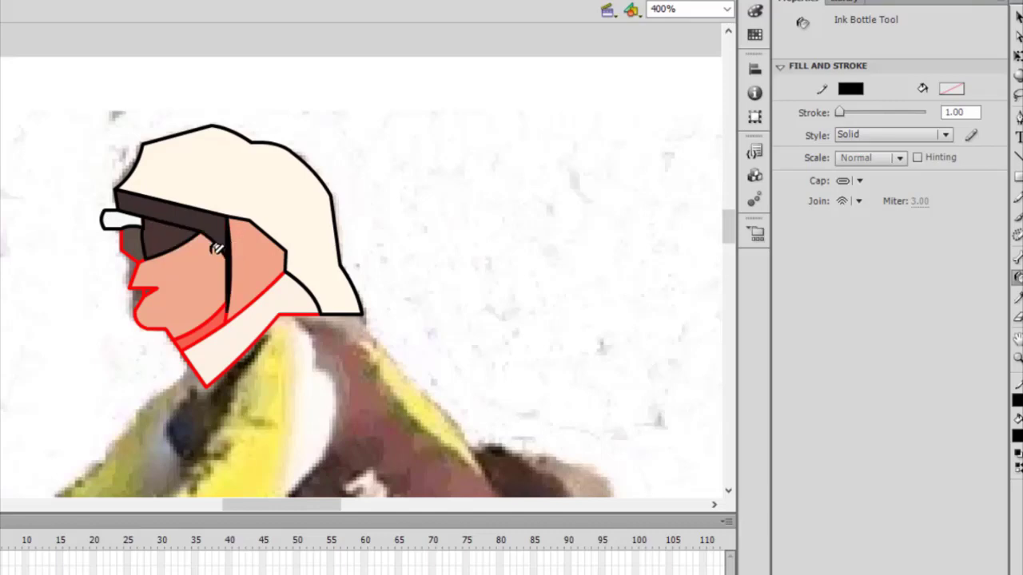
pyautogui.click(134, 257)
pyautogui.click(133, 276)
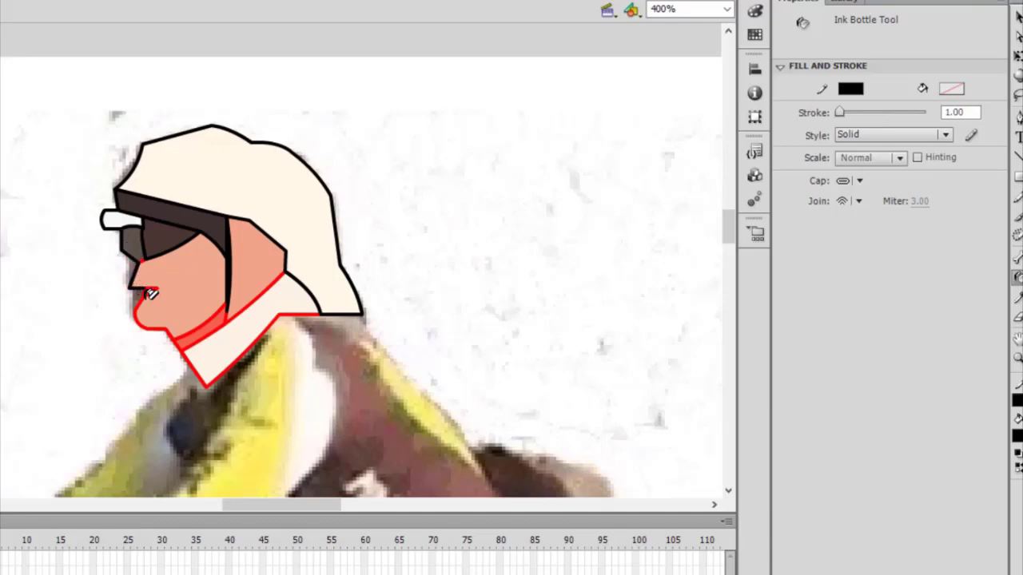
pyautogui.click(148, 295)
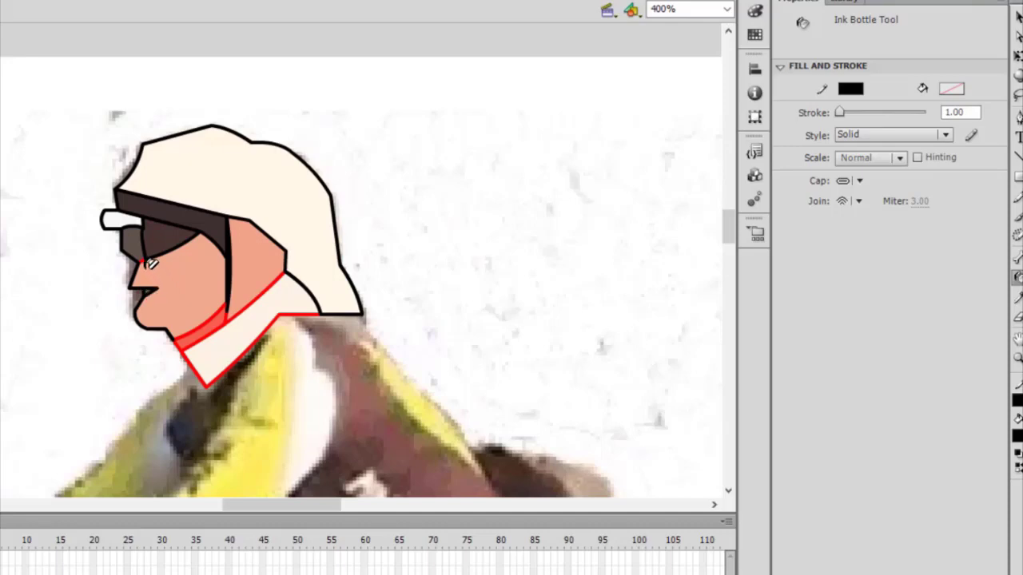
pyautogui.click(148, 265)
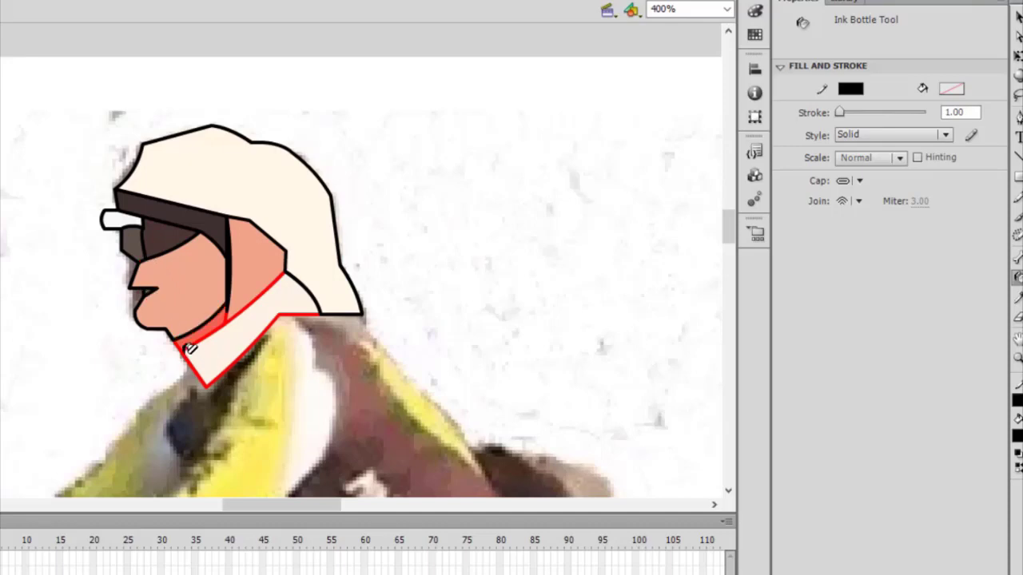
pyautogui.click(189, 348)
pyautogui.click(240, 312)
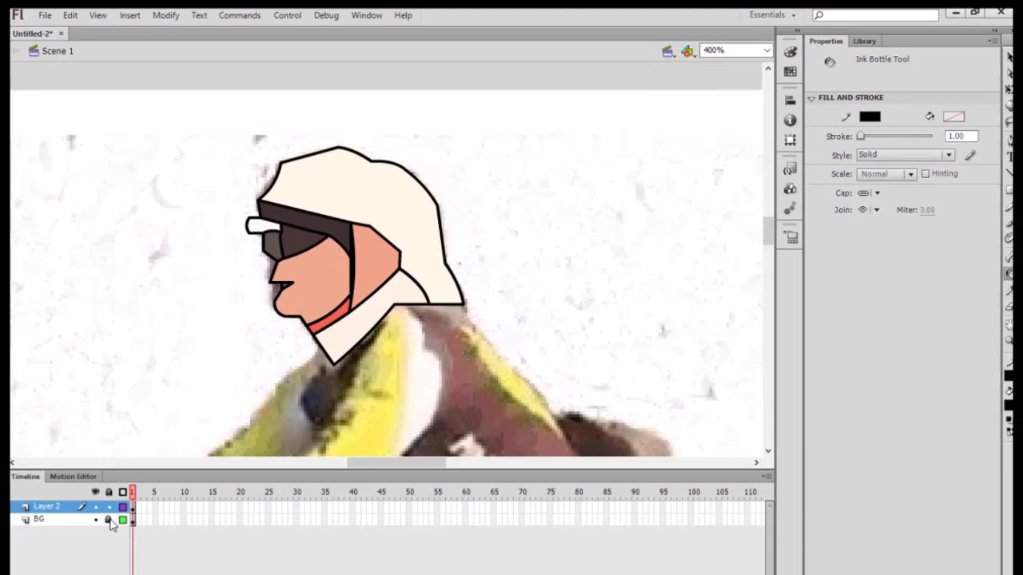
# Draw a line cutting off the helmet's lower back and fill that piece with sampled reddish brown.
pyautogui.click(1007, 173)
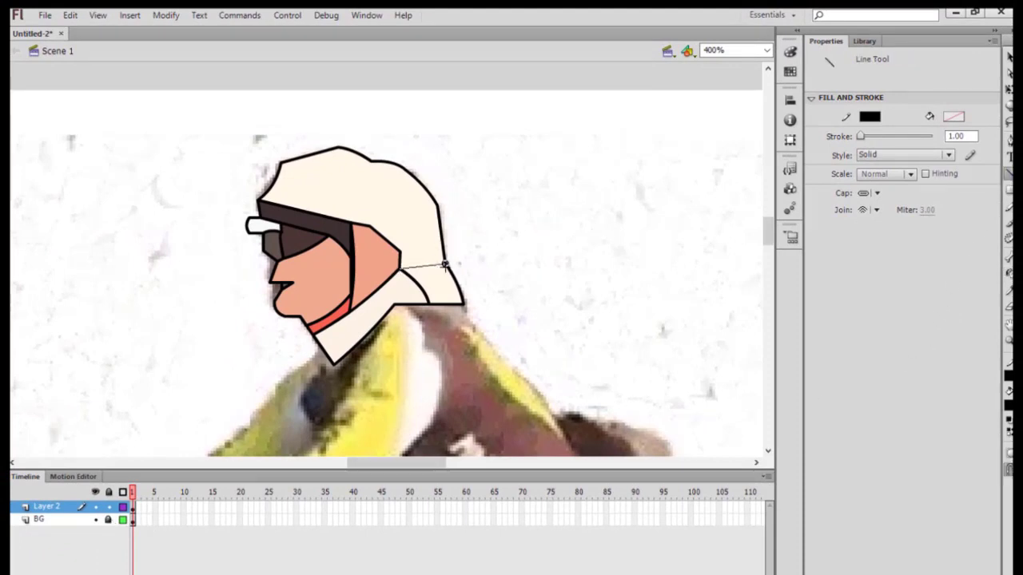
pyautogui.moveTo(400, 270); pyautogui.dragTo(446, 264)
pyautogui.click(1009, 294)
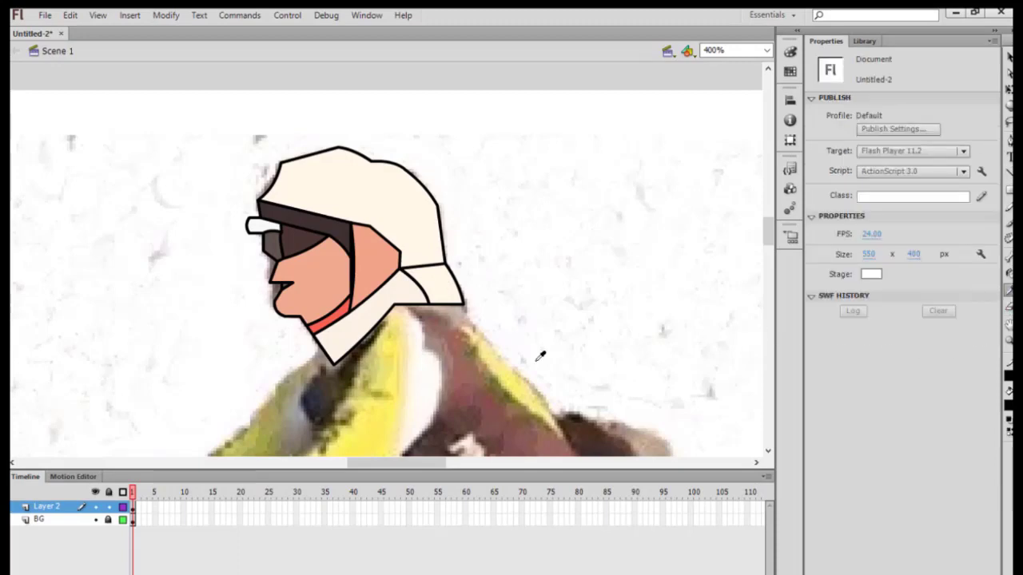
pyautogui.click(461, 339)
pyautogui.click(433, 286)
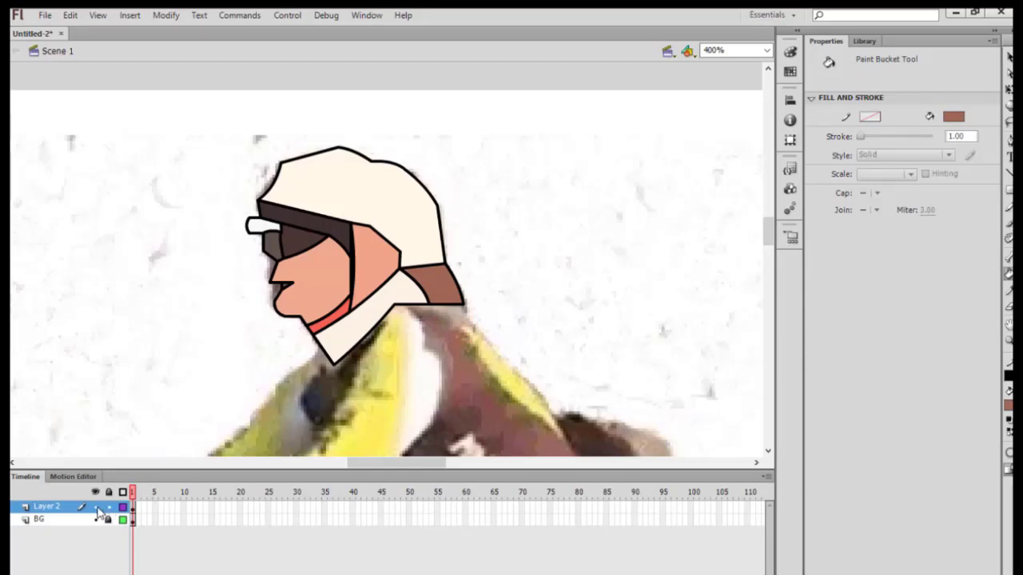
# Toggle Layer 2's visibility to compare the drawing with the photo, leaving it visible.
pyautogui.click(95, 508)
pyautogui.click(95, 507)
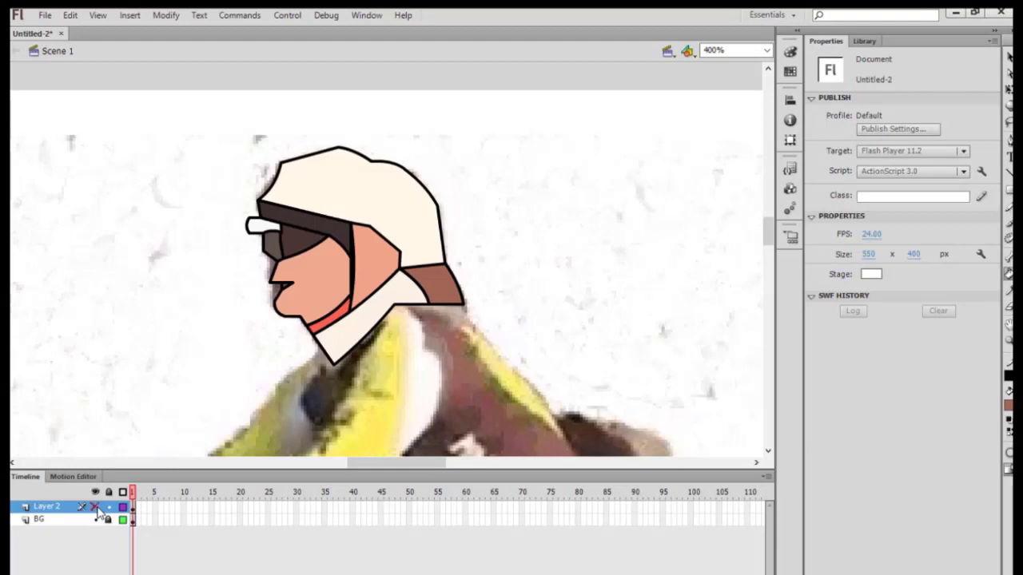
pyautogui.click(95, 507)
pyautogui.click(1008, 58)
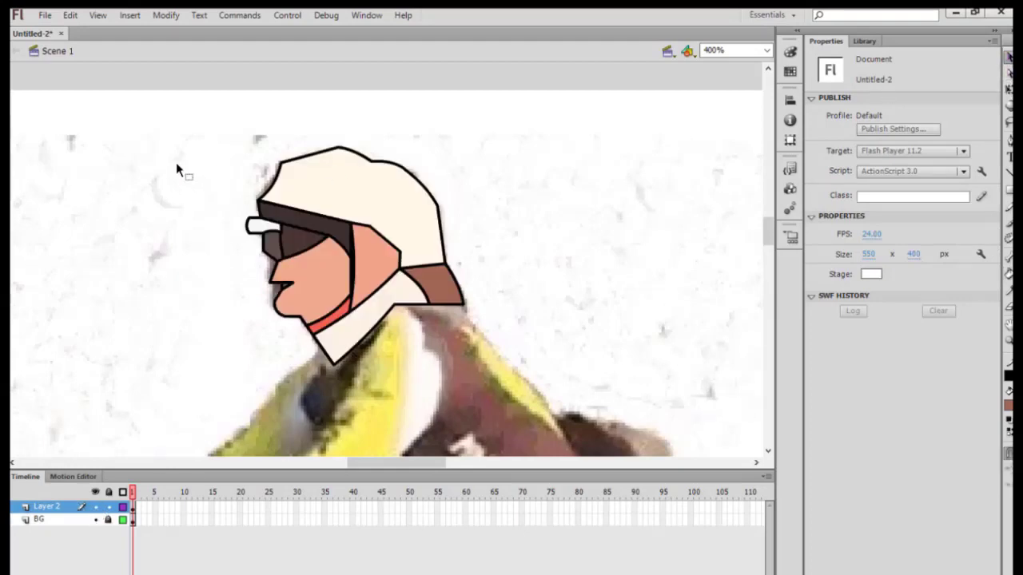
# Select the whole cartoon head, apply Modify > Convert to Bitmap, and add Layer 3 above.
pyautogui.moveTo(181, 165); pyautogui.dragTo(538, 382)
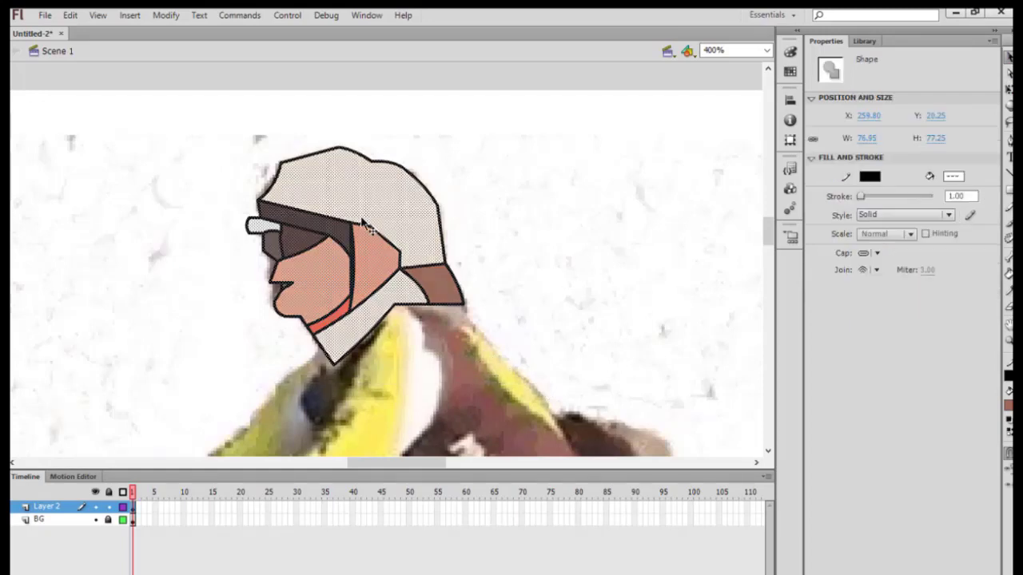
pyautogui.click(166, 15)
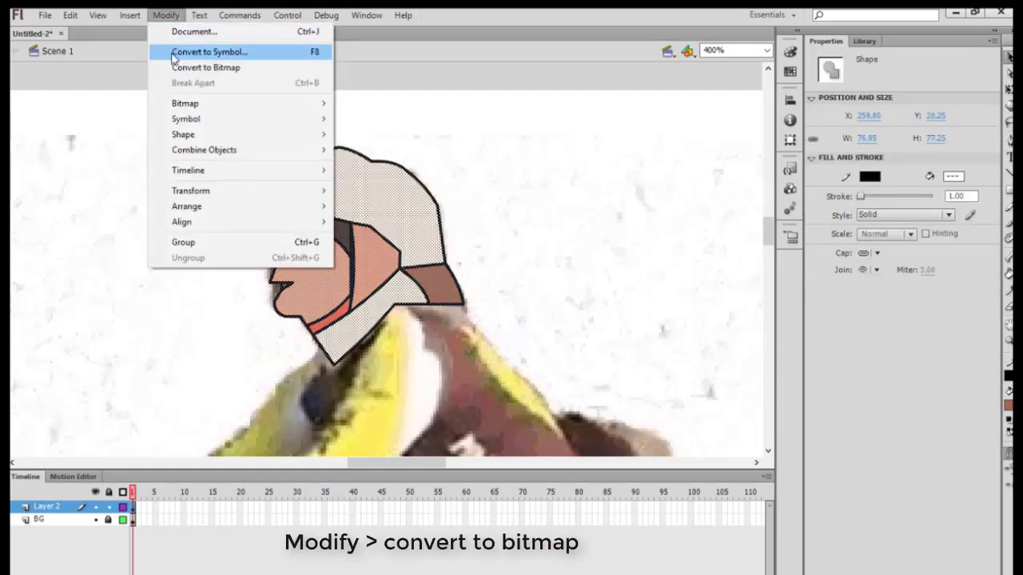
pyautogui.click(217, 70)
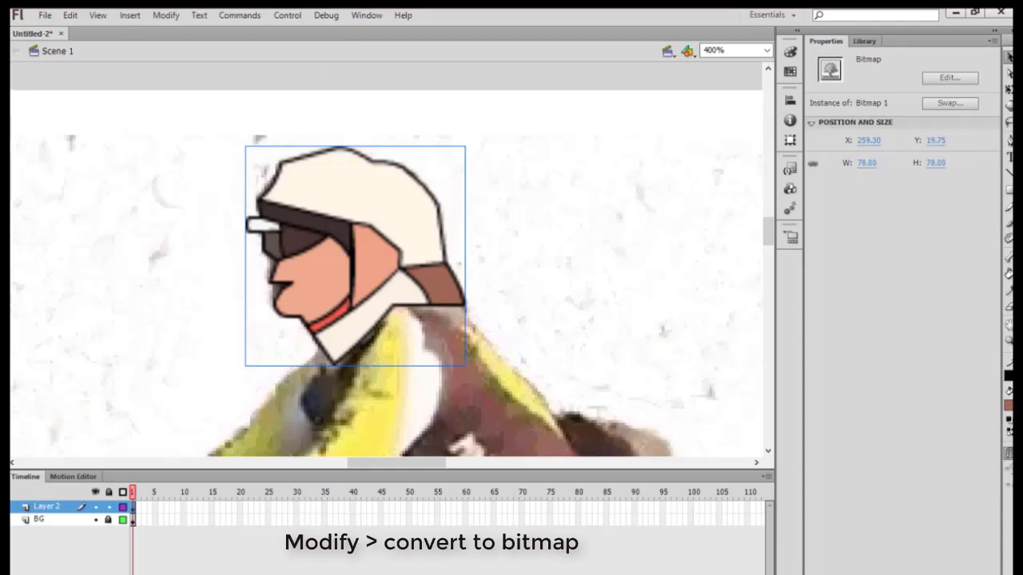
pyautogui.click(16, 564)
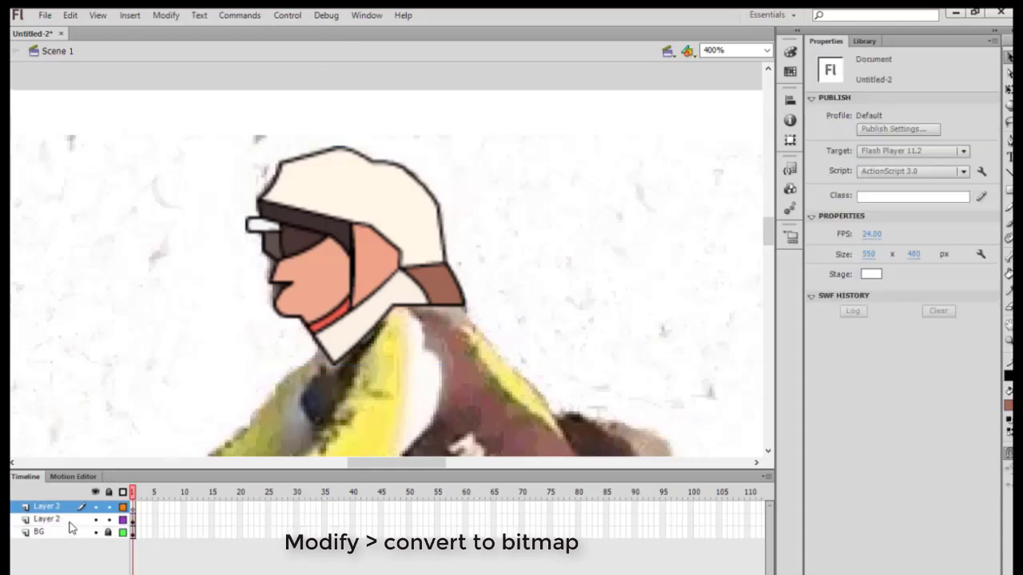
# Select frame 1 of Layer 3 and scroll the stage to the rider's torso and arms.
pyautogui.click(133, 507)
pyautogui.click(327, 382)
pyautogui.scroll(-3, 327, 382)
pyautogui.scroll(-3, 327, 382)
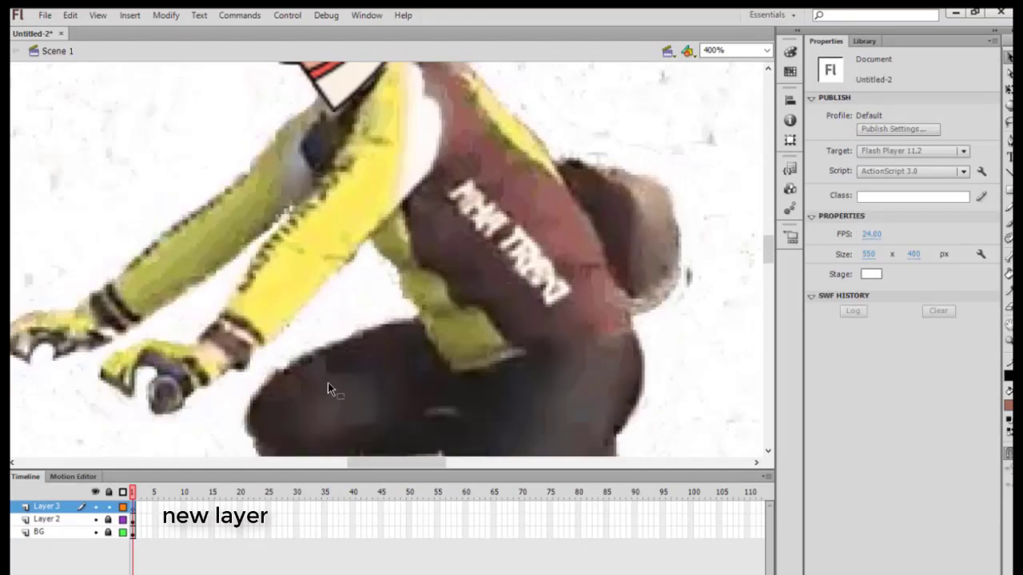
pyautogui.scroll(-3, 327, 381)
pyautogui.scroll(-2, 328, 389)
pyautogui.scroll(2, 327, 387)
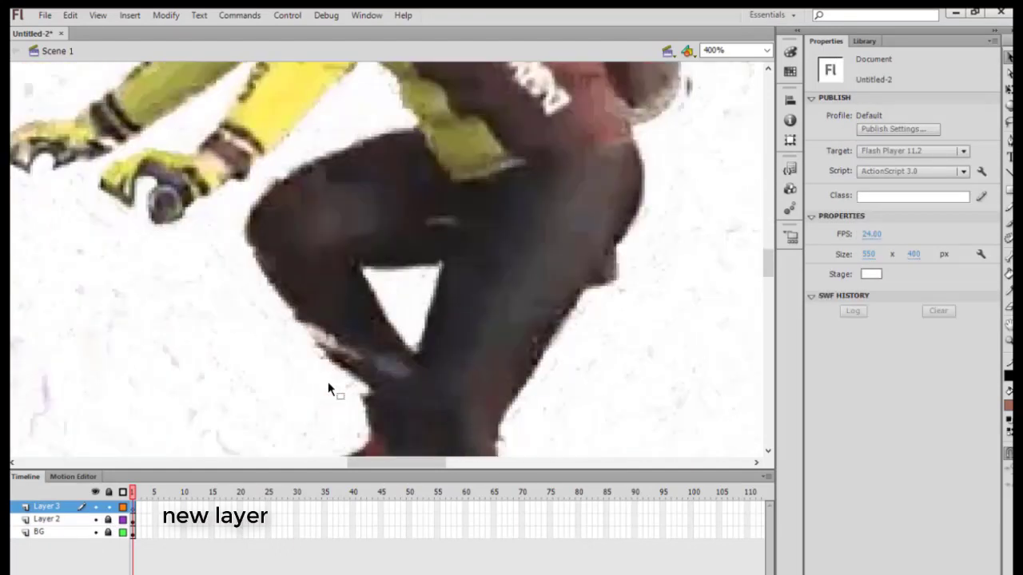
pyautogui.scroll(4, 556, 354)
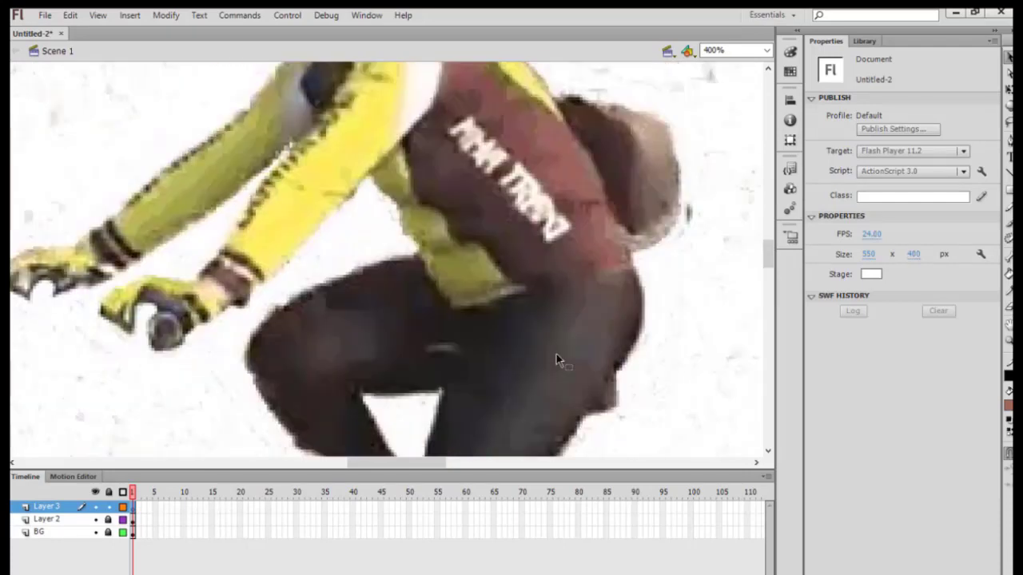
pyautogui.scroll(2, 557, 354)
pyautogui.scroll(2, 557, 354)
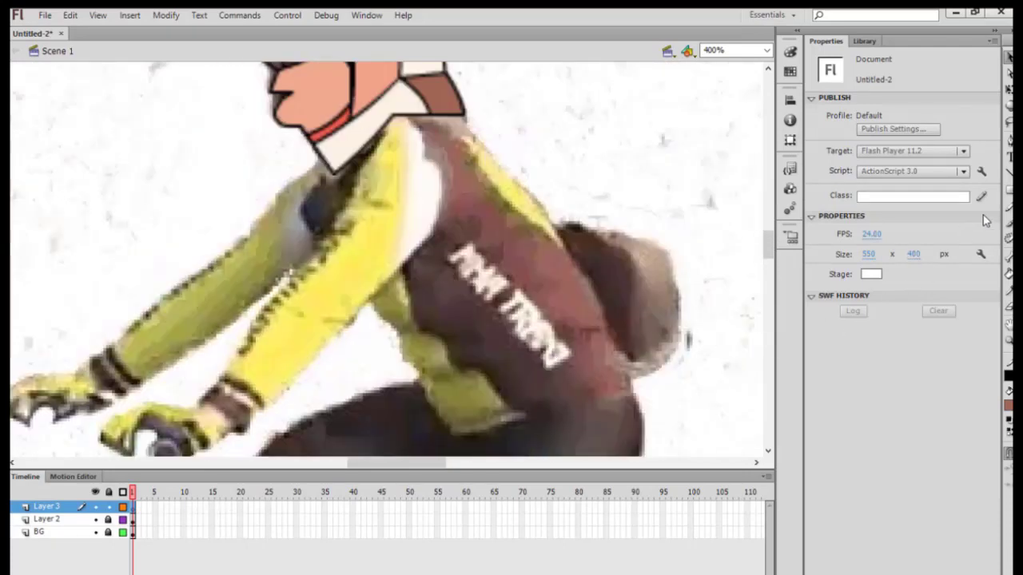
# With a red Line tool, outline the sleeve, collar and lower back.
pyautogui.click(1008, 172)
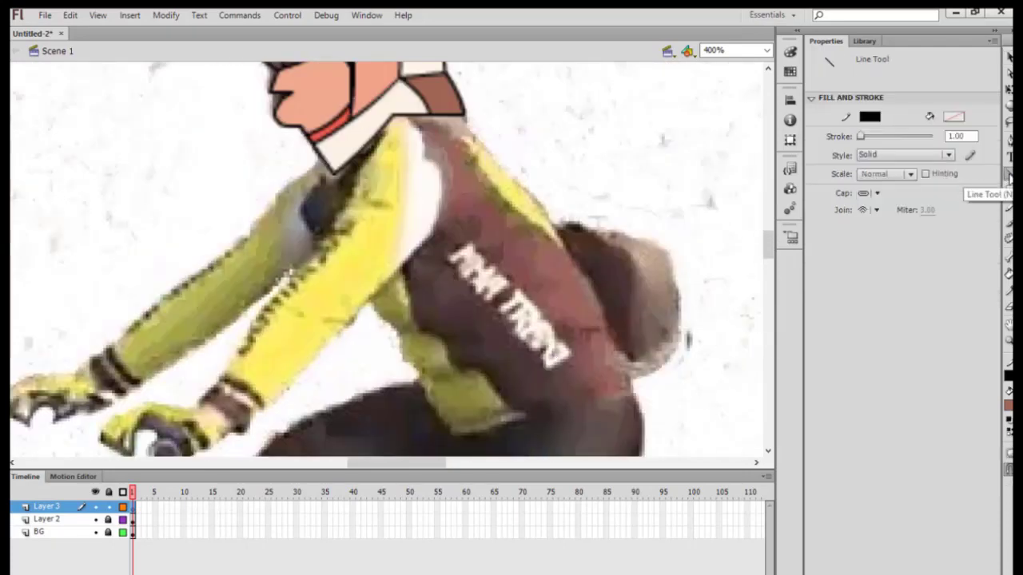
pyautogui.click(869, 117)
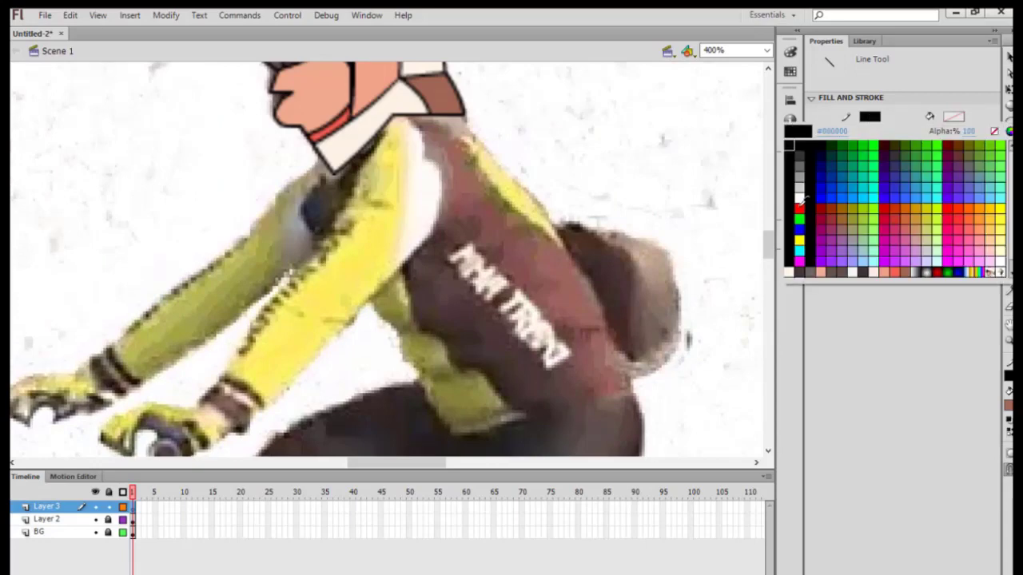
pyautogui.click(804, 201)
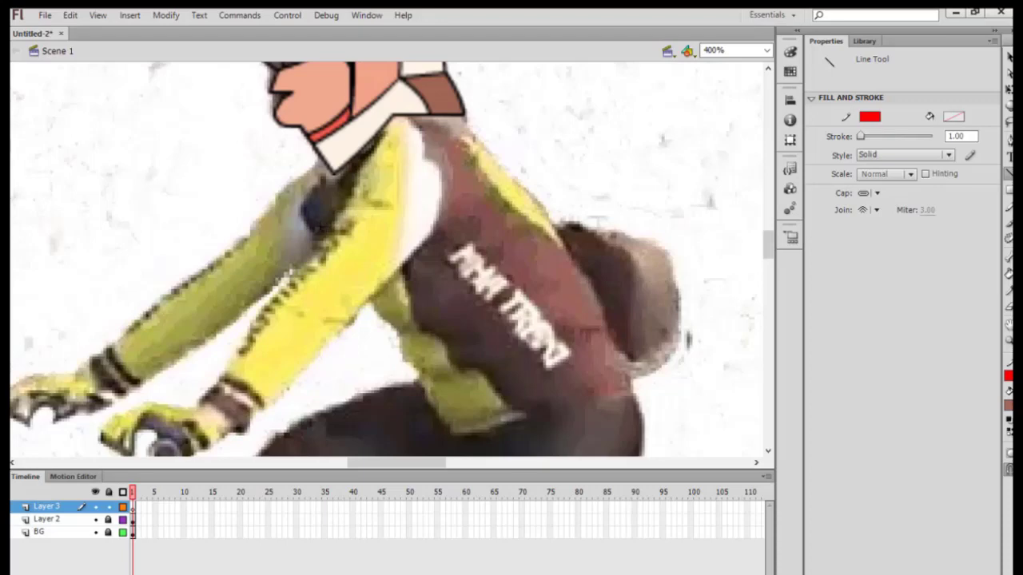
pyautogui.moveTo(328, 232); pyautogui.dragTo(361, 156)
pyautogui.moveTo(363, 149); pyautogui.dragTo(464, 118)
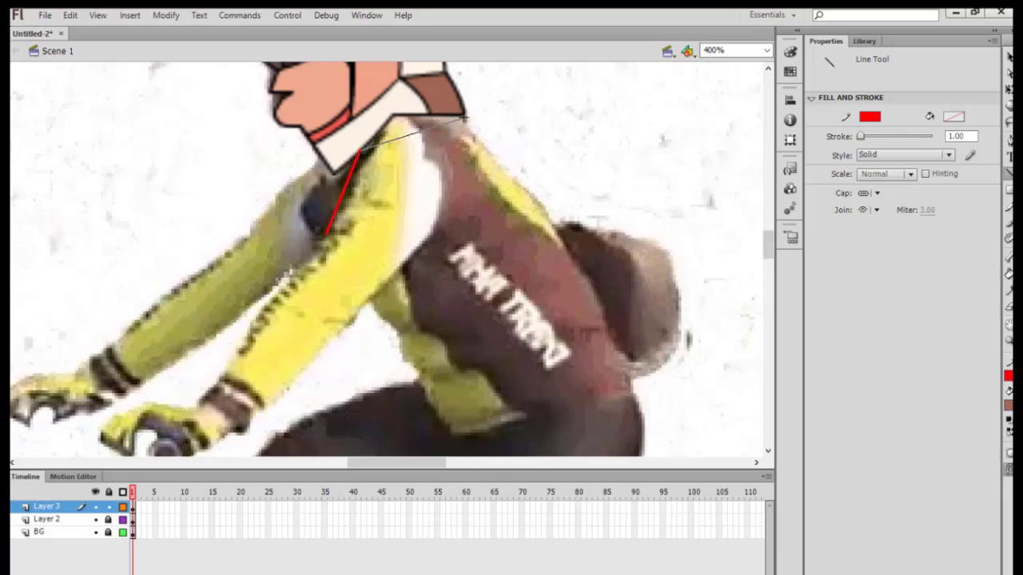
pyautogui.moveTo(461, 118)
pyautogui.mouseDown()
pyautogui.moveTo(557, 233)
pyautogui.moveTo(630, 385)
pyautogui.mouseUp()
pyautogui.scroll(-4, 630, 385)
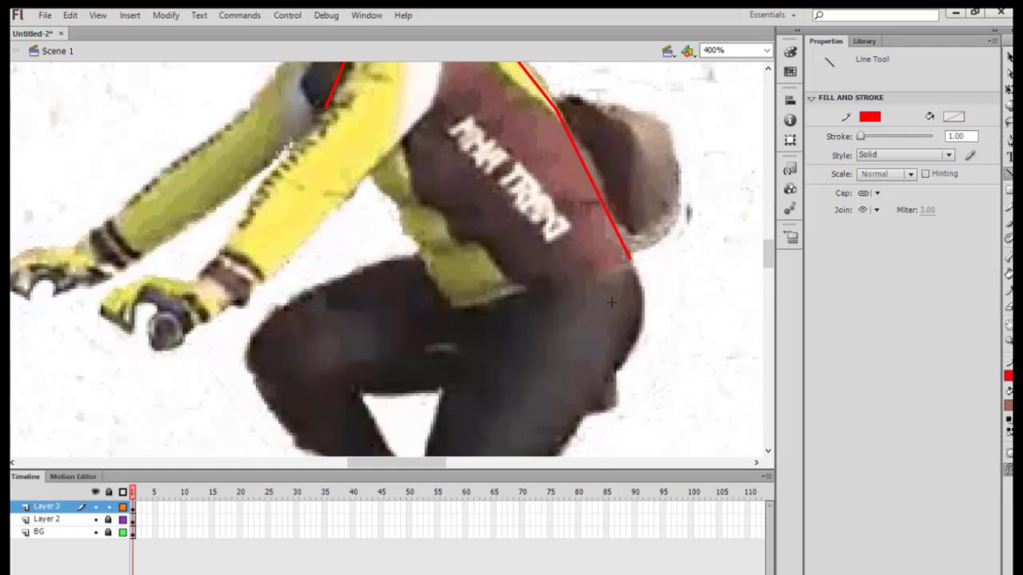
pyautogui.moveTo(631, 268)
pyautogui.mouseDown()
pyautogui.moveTo(617, 321)
pyautogui.moveTo(557, 349)
pyautogui.moveTo(468, 329)
pyautogui.moveTo(421, 244)
pyautogui.mouseUp()
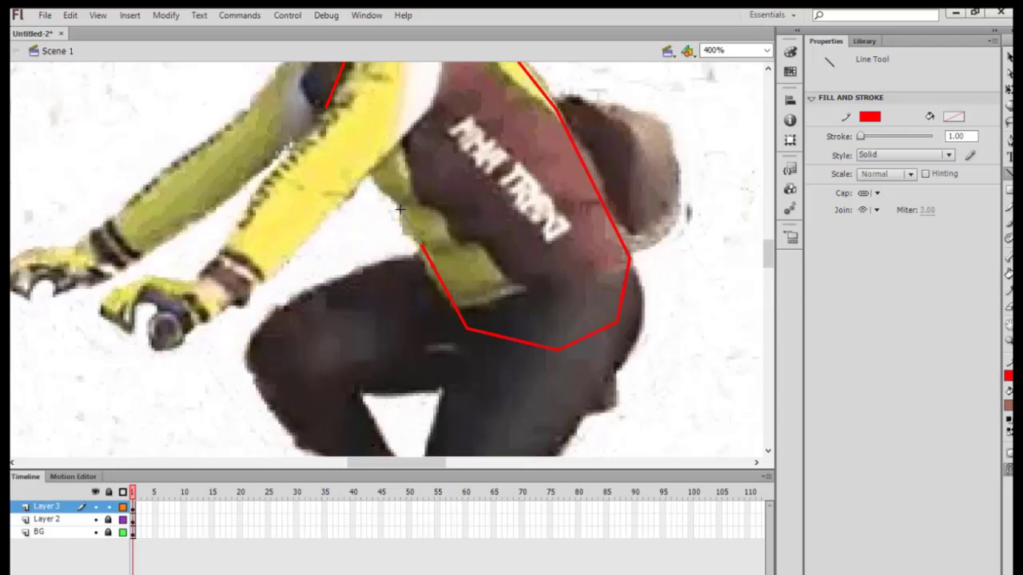
# Draw the torso's front edge up toward the shoulder.
pyautogui.moveTo(421, 246); pyautogui.dragTo(399, 209)
pyautogui.moveTo(400, 210); pyautogui.dragTo(326, 106)
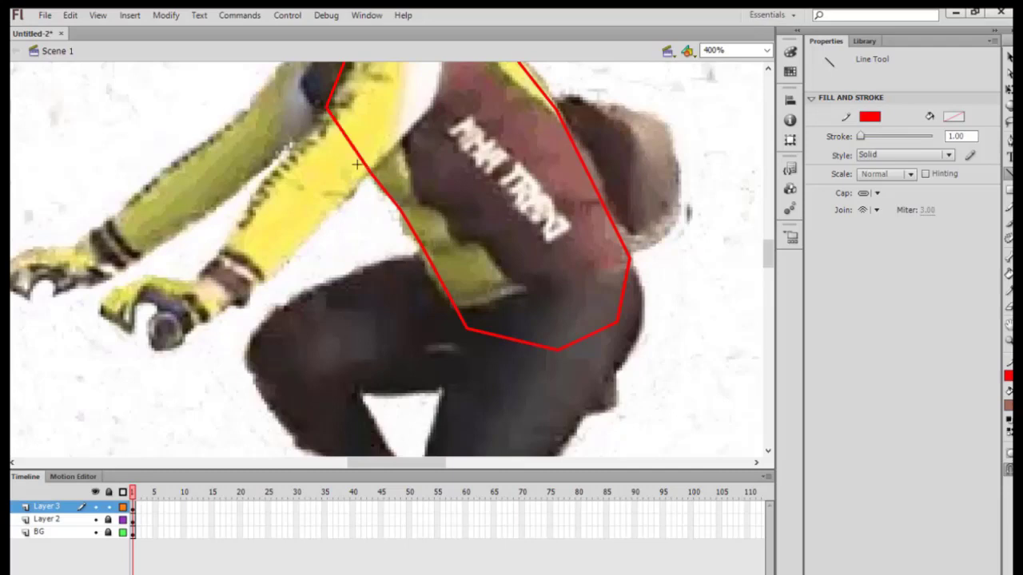
pyautogui.scroll(2, 466, 225)
pyautogui.scroll(4, 466, 225)
pyautogui.scroll(-4, 466, 225)
pyautogui.scroll(2, 466, 225)
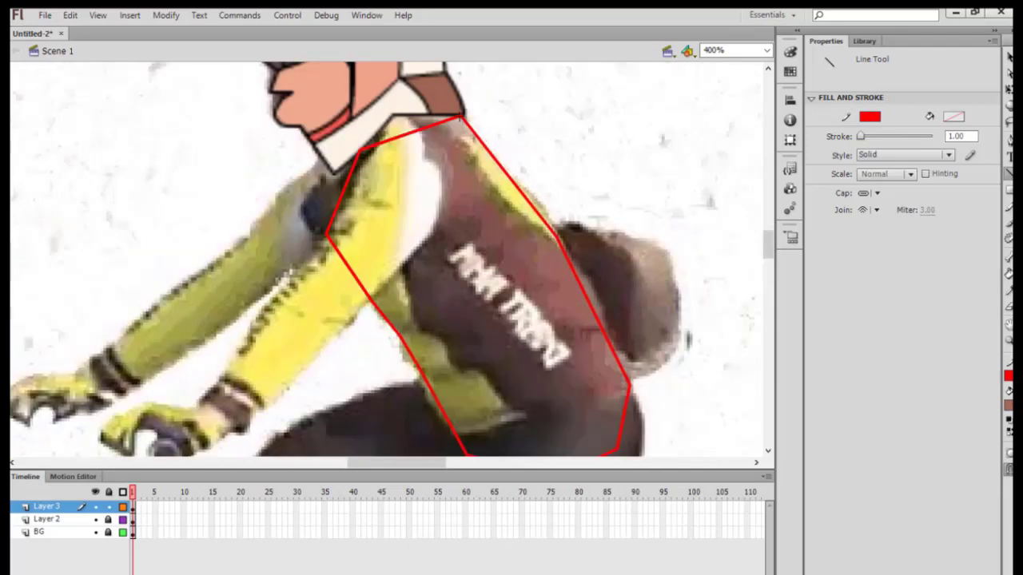
# Add red lines for the shoulder stripe, sleeve panel, white stripe and lower sleeve.
pyautogui.moveTo(462, 118)
pyautogui.mouseDown()
pyautogui.moveTo(494, 188)
pyautogui.moveTo(557, 235)
pyautogui.mouseUp()
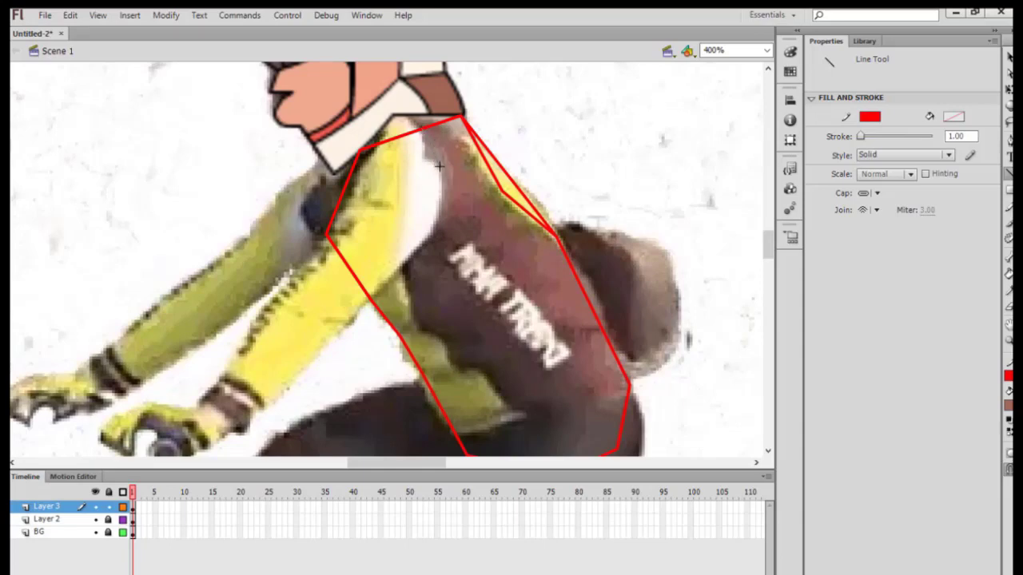
pyautogui.moveTo(423, 128)
pyautogui.mouseDown()
pyautogui.moveTo(438, 166)
pyautogui.moveTo(442, 222)
pyautogui.moveTo(432, 230)
pyautogui.mouseUp()
pyautogui.moveTo(371, 297); pyautogui.dragTo(431, 231)
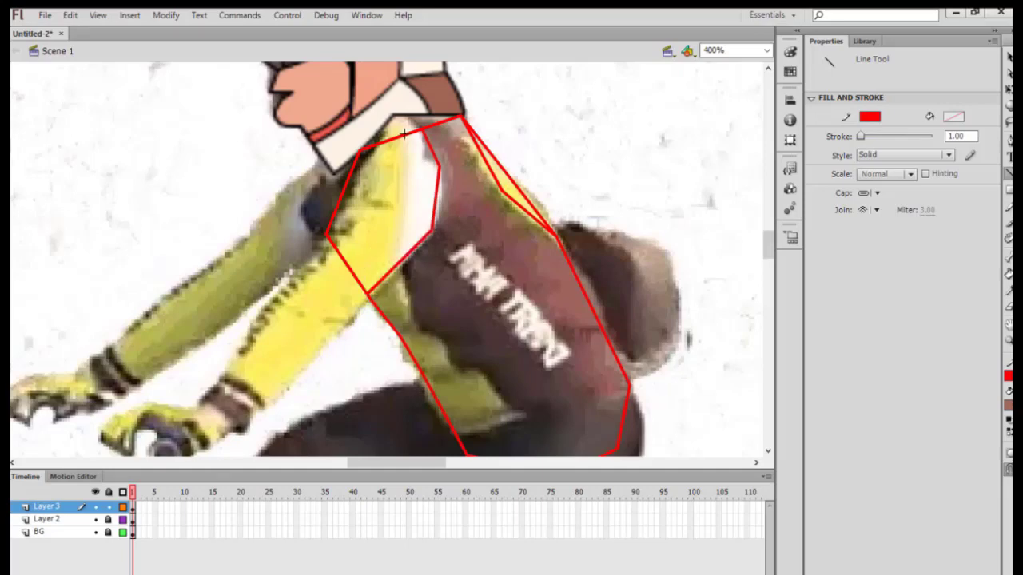
pyautogui.moveTo(404, 134); pyautogui.dragTo(402, 257)
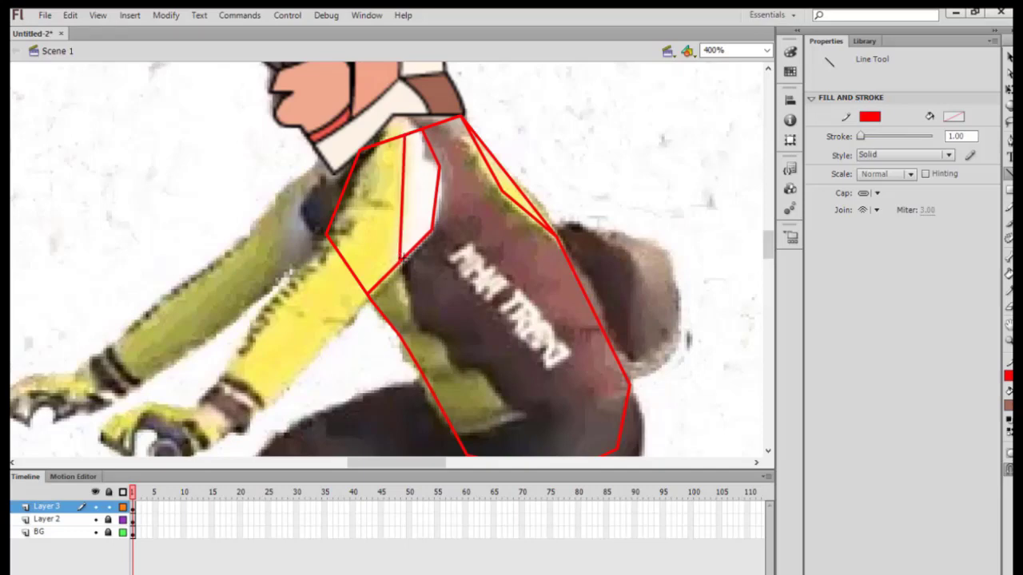
pyautogui.scroll(-2, 402, 258)
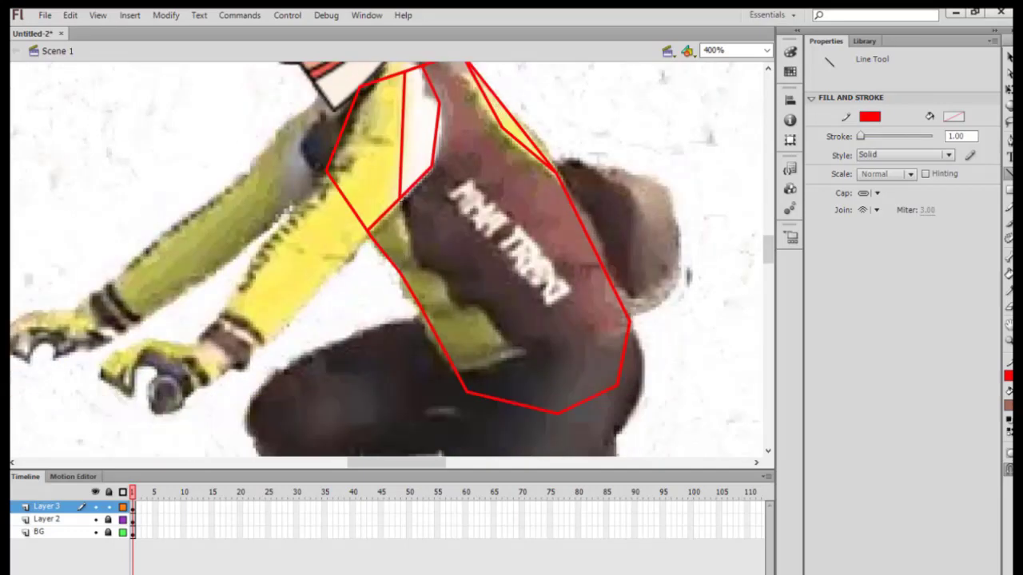
pyautogui.moveTo(414, 259)
pyautogui.mouseDown()
pyautogui.moveTo(451, 274)
pyautogui.moveTo(454, 297)
pyautogui.moveTo(483, 307)
pyautogui.moveTo(515, 345)
pyautogui.moveTo(457, 374)
pyautogui.mouseUp()
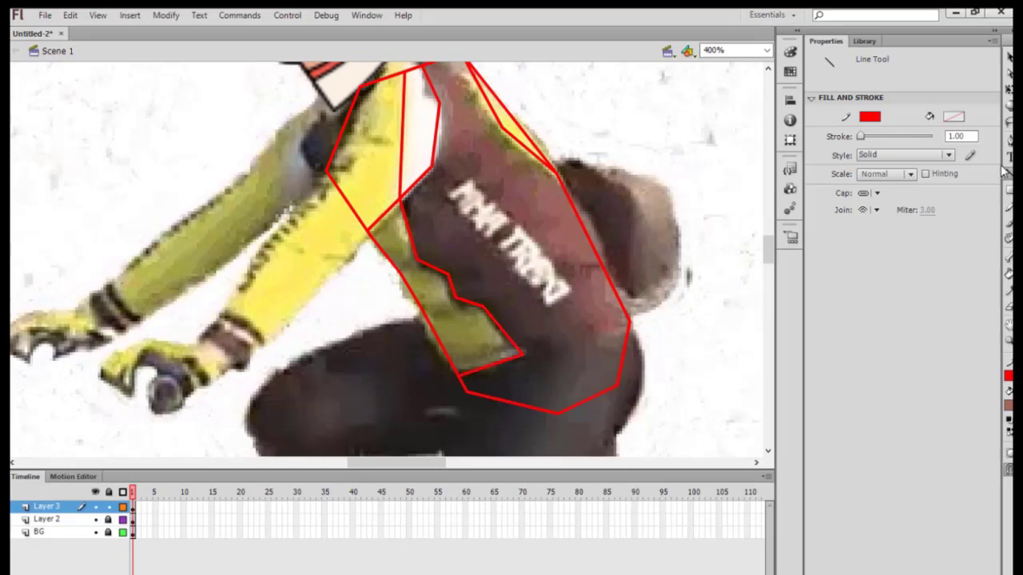
# Curve the bottom and lower-panel outlines to fit the sleeve edge.
pyautogui.click(1008, 58)
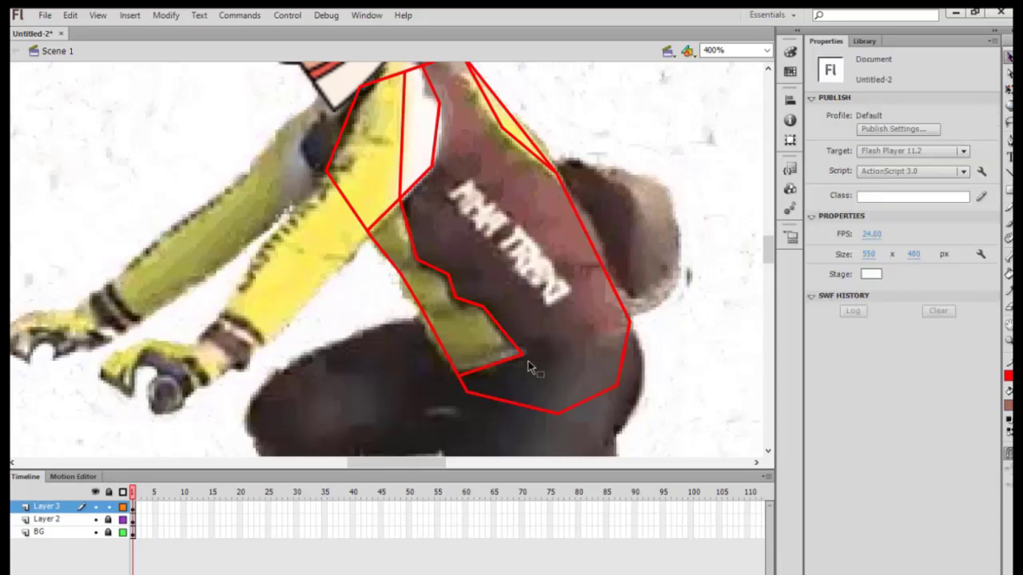
pyautogui.moveTo(489, 365); pyautogui.dragTo(492, 364)
pyautogui.moveTo(500, 336); pyautogui.dragTo(473, 307)
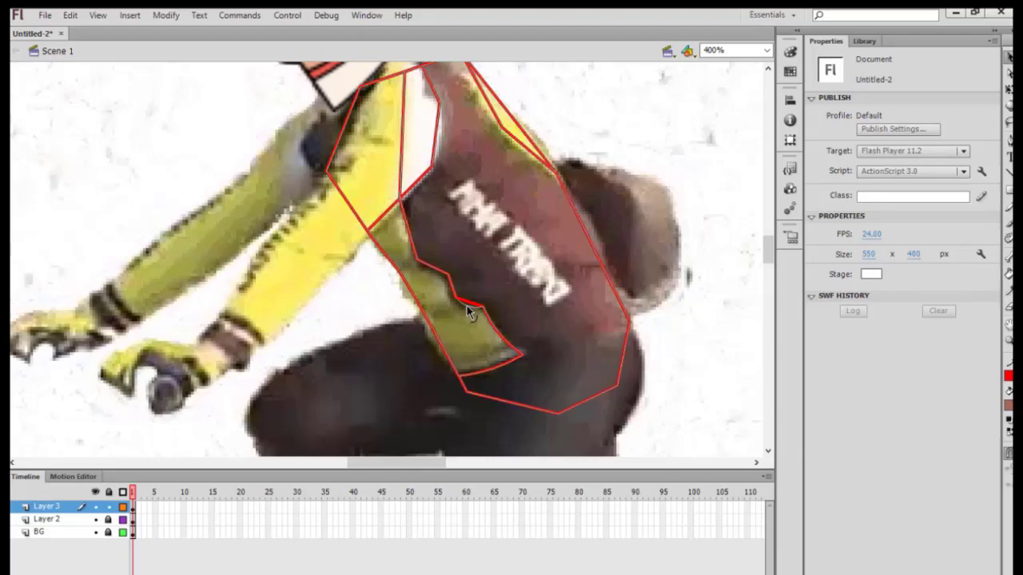
pyautogui.moveTo(471, 308); pyautogui.dragTo(429, 272)
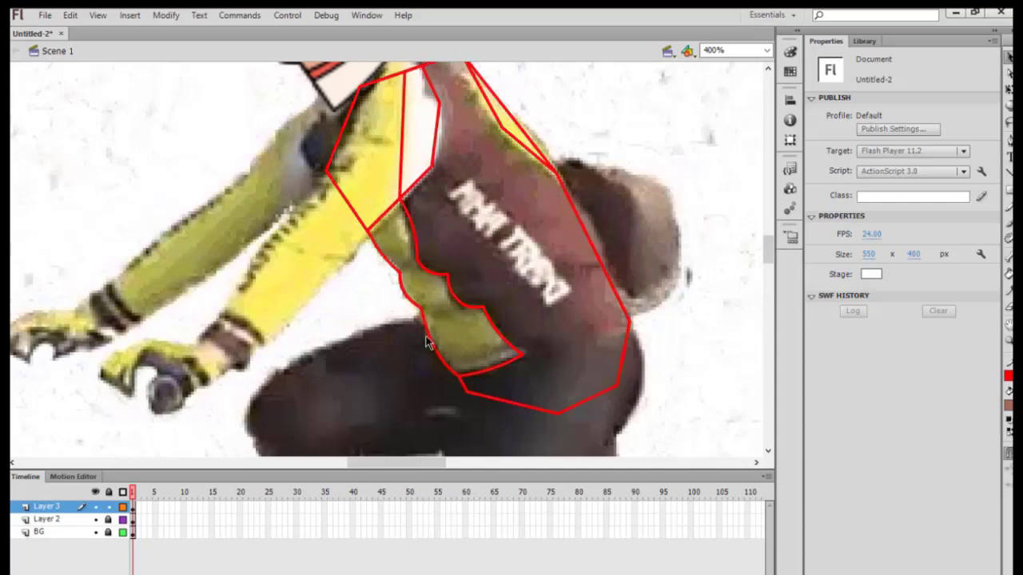
pyautogui.scroll(3, 537, 297)
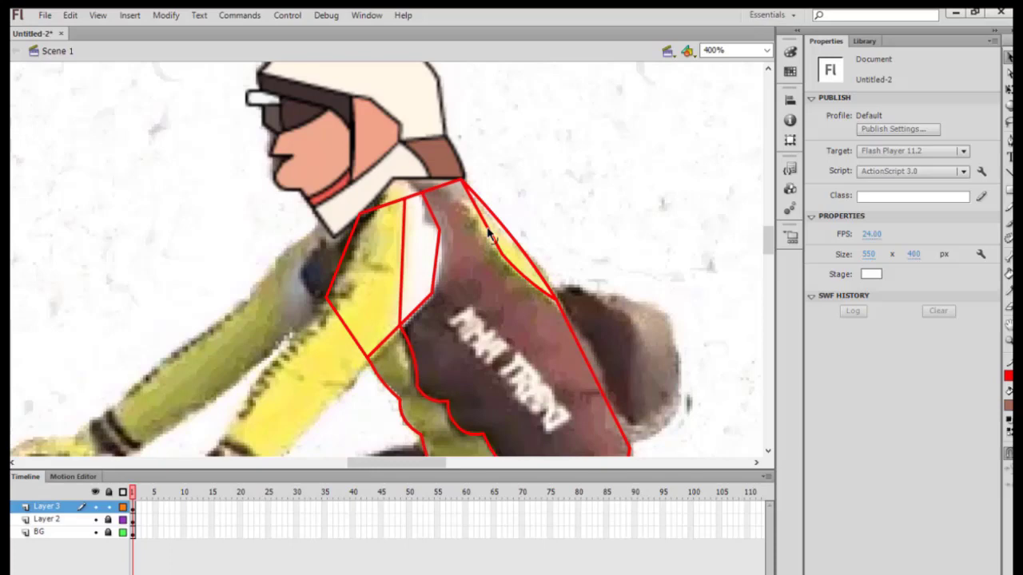
# Bow the inner torso line and shoulder edge into curves along the body.
pyautogui.moveTo(488, 231); pyautogui.dragTo(469, 241)
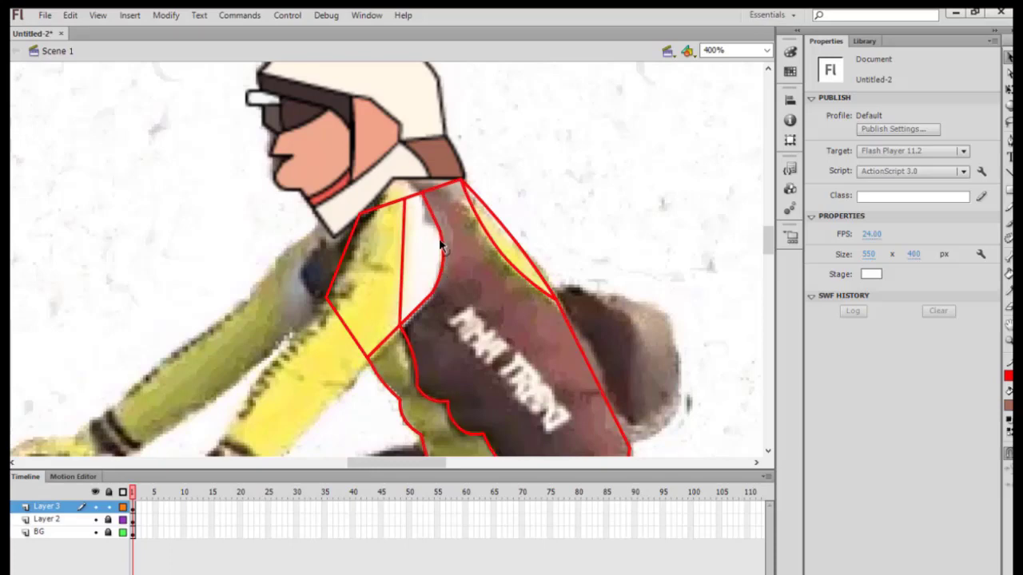
pyautogui.moveTo(444, 267); pyautogui.dragTo(425, 203)
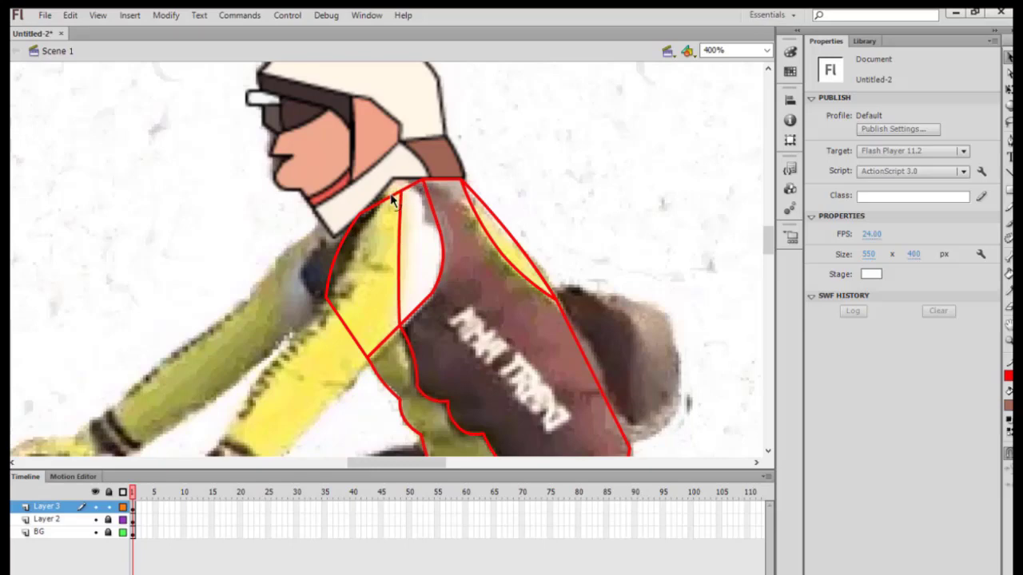
pyautogui.moveTo(392, 193); pyautogui.dragTo(400, 194)
pyautogui.scroll(-3, 427, 238)
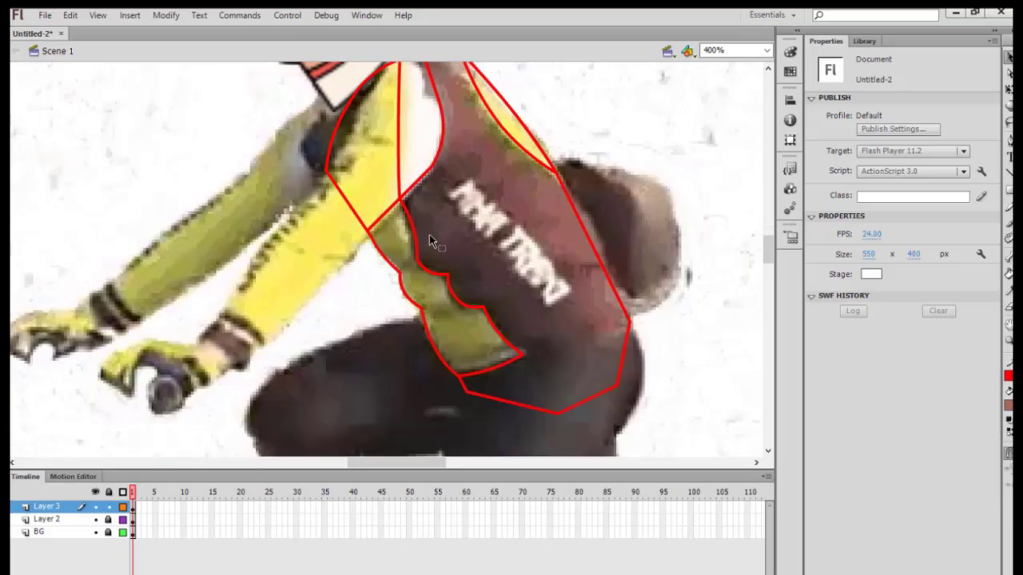
# Bulge and smooth the lower-right and bottom edges of the back.
pyautogui.click(624, 359)
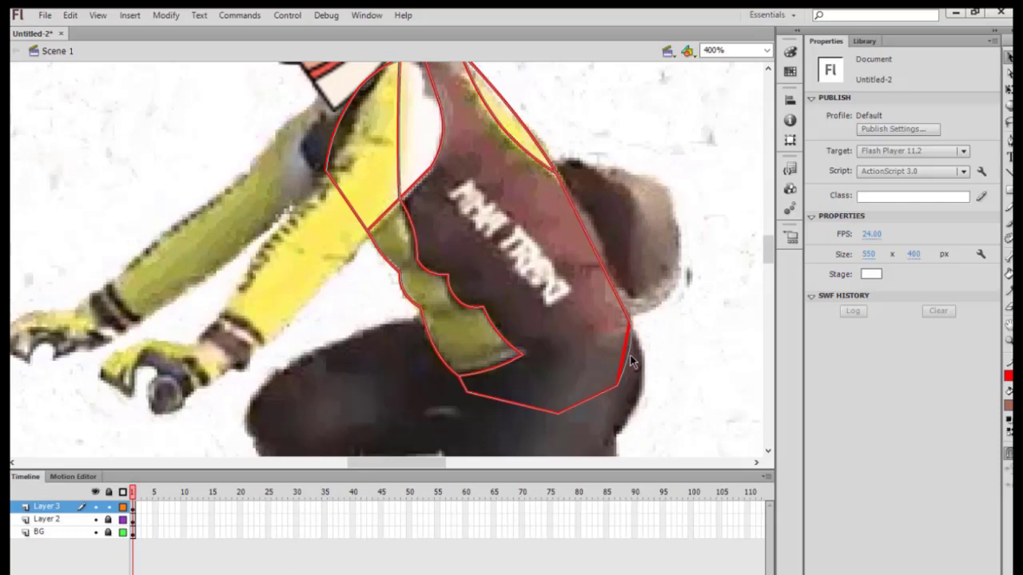
pyautogui.moveTo(632, 361); pyautogui.dragTo(632, 351)
pyautogui.moveTo(595, 401); pyautogui.dragTo(600, 406)
pyautogui.click(524, 411)
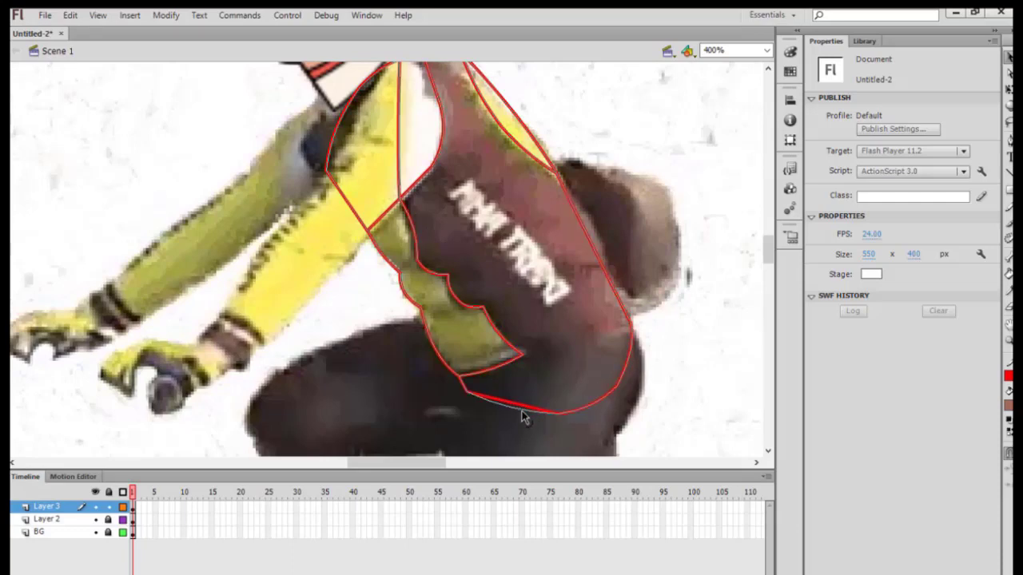
pyautogui.moveTo(520, 412); pyautogui.dragTo(518, 409)
pyautogui.scroll(2, 534, 380)
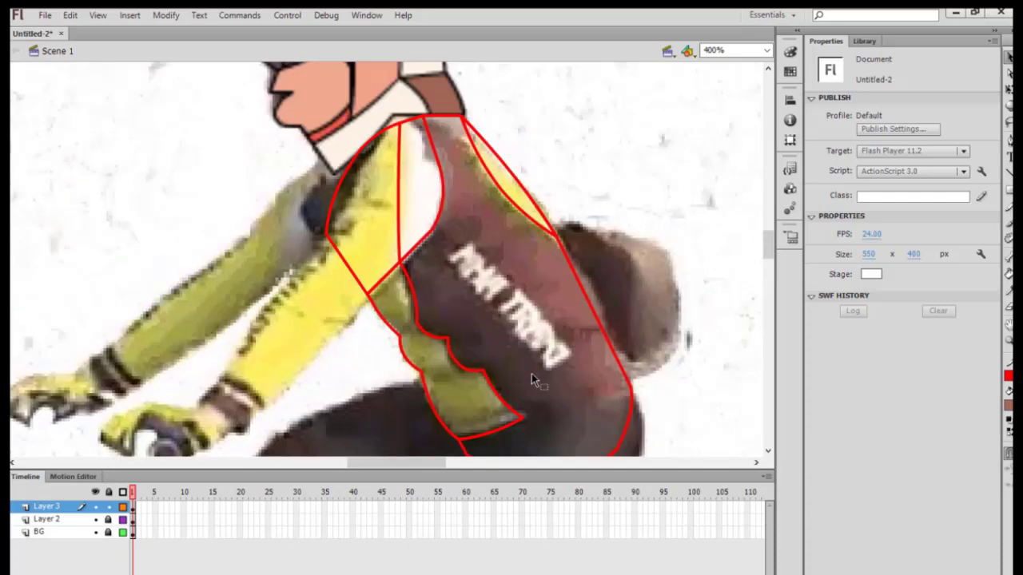
pyautogui.scroll(2, 533, 380)
pyautogui.scroll(2, 534, 380)
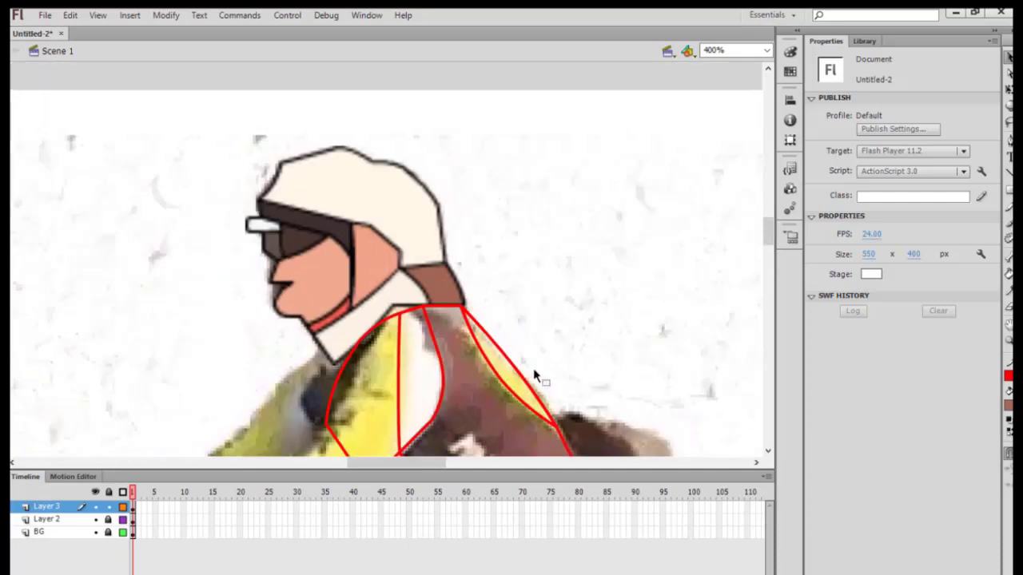
# Sample photo colours to fill the white stripe cream and the back panel brown.
pyautogui.press('i')
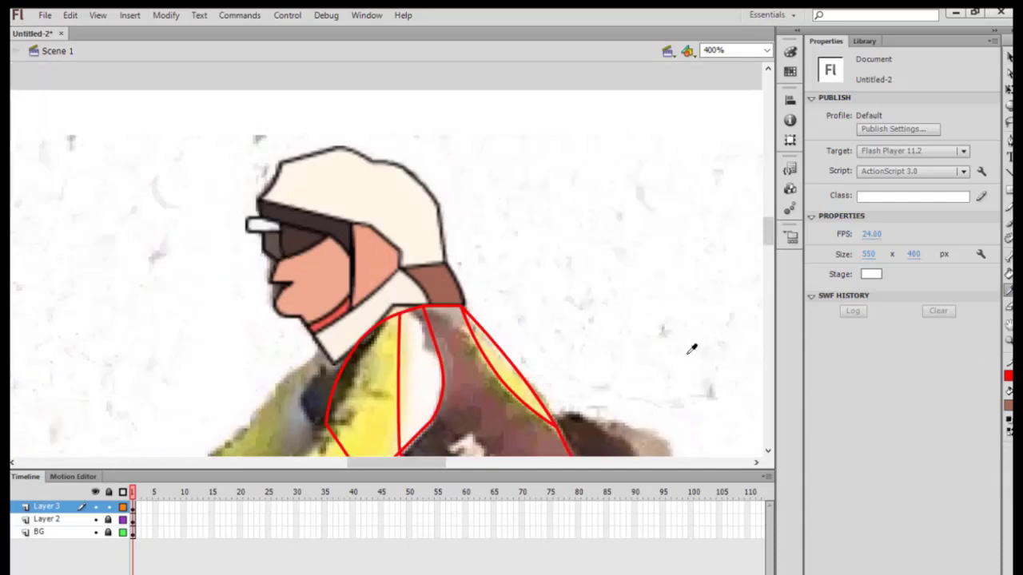
pyautogui.click(497, 368)
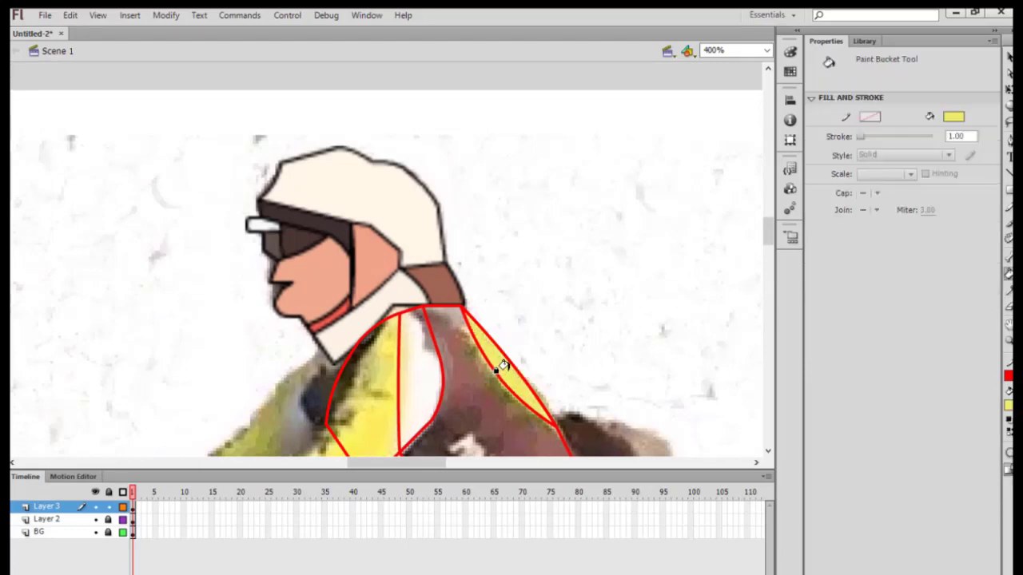
pyautogui.click(1007, 290)
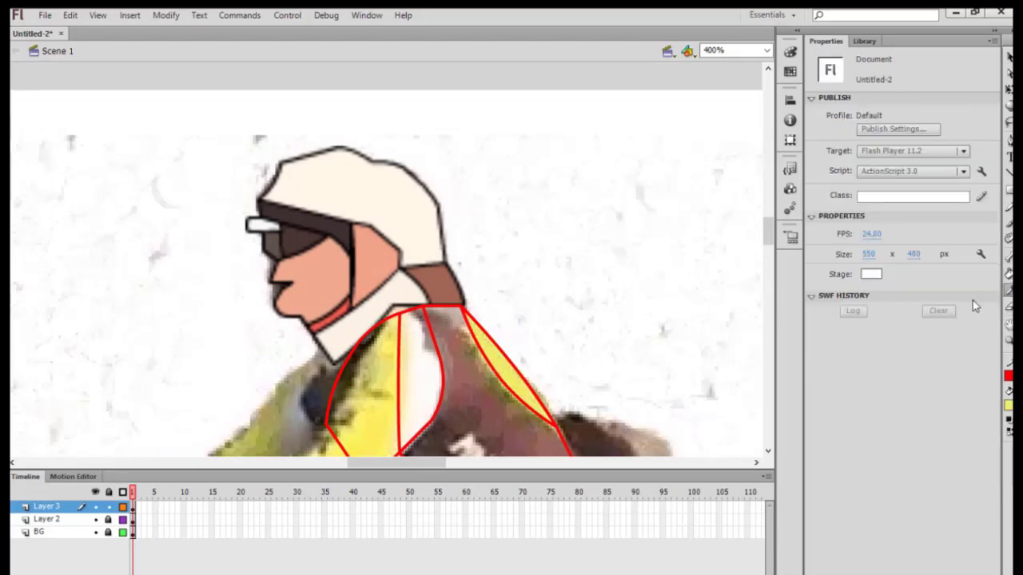
pyautogui.click(436, 376)
pyautogui.click(419, 374)
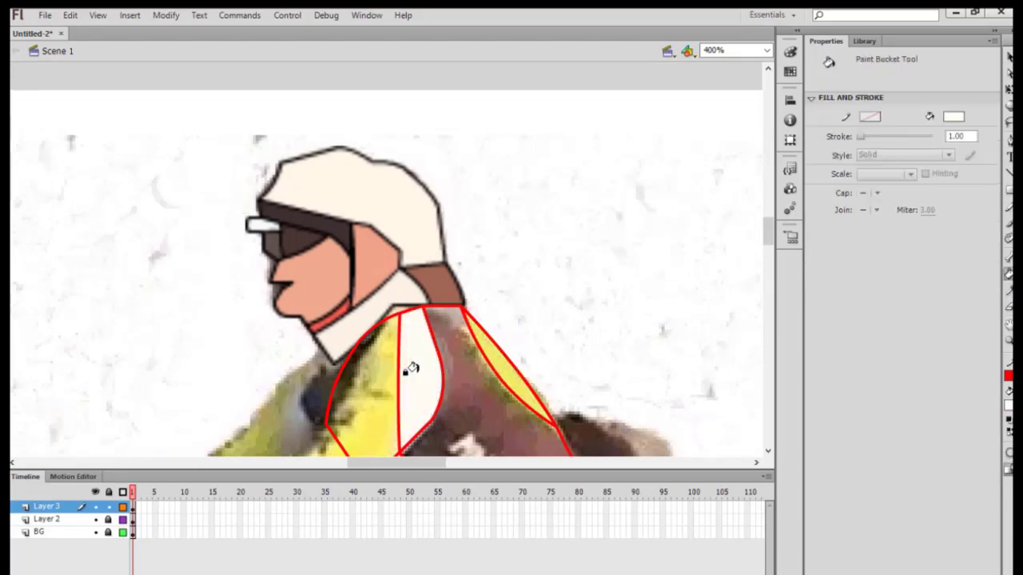
pyautogui.click(1008, 291)
pyautogui.click(479, 390)
pyautogui.click(457, 376)
# Fill the upper arm panel yellow and the lower sleeve panel olive.
pyautogui.scroll(-2, 457, 376)
pyautogui.scroll(-2, 458, 376)
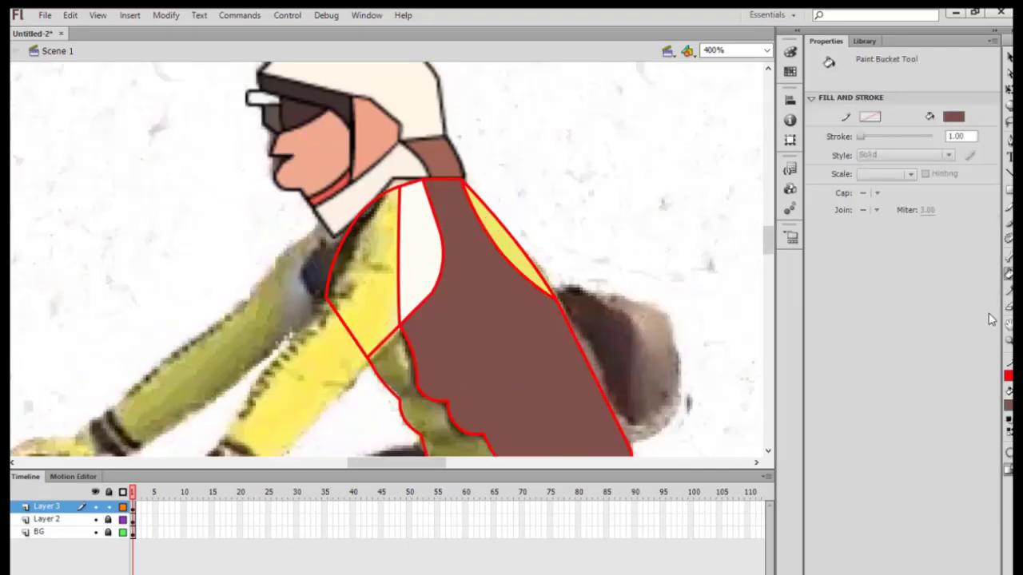
pyautogui.click(1008, 289)
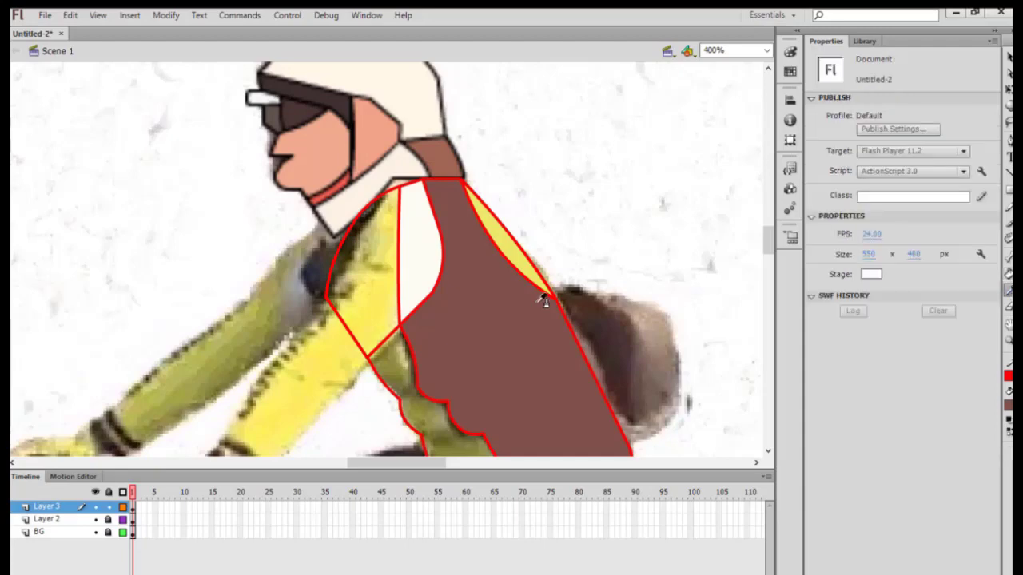
pyautogui.click(377, 290)
pyautogui.scroll(-2, 369, 292)
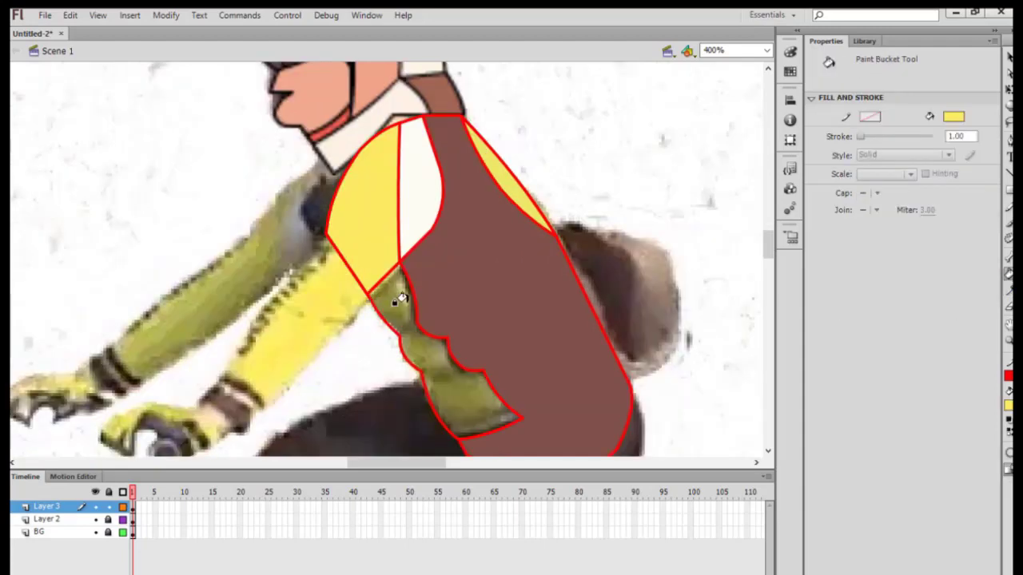
pyautogui.click(1009, 285)
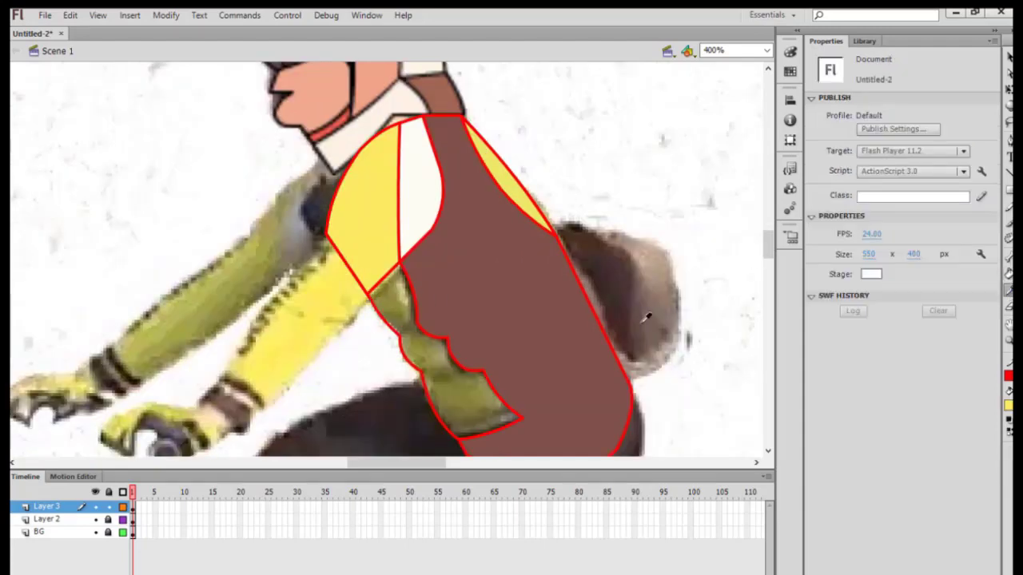
pyautogui.click(434, 344)
pyautogui.click(393, 314)
pyautogui.scroll(-2, 392, 309)
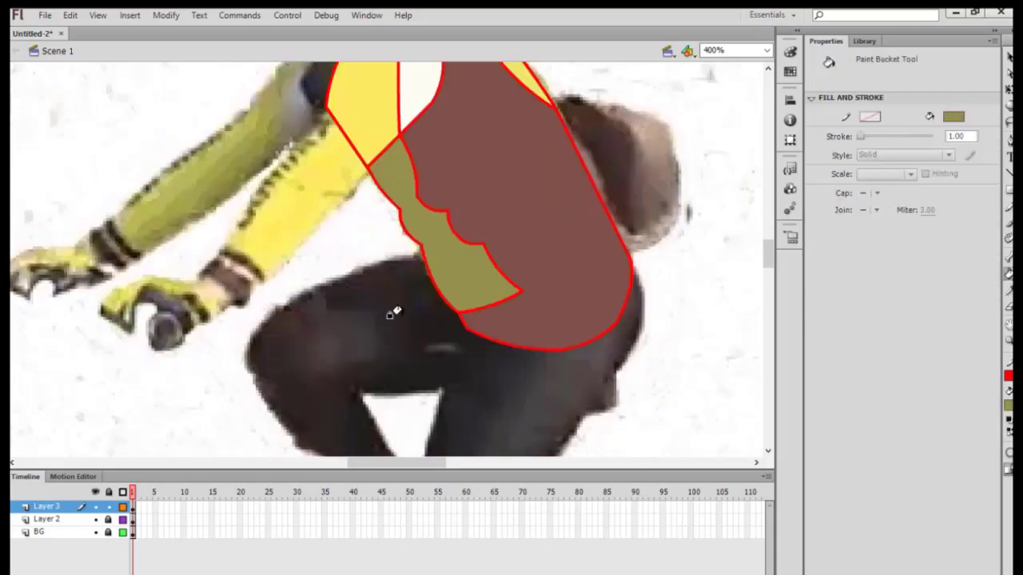
pyautogui.scroll(5, 401, 308)
pyautogui.scroll(-5, 406, 308)
pyautogui.scroll(-1, 415, 303)
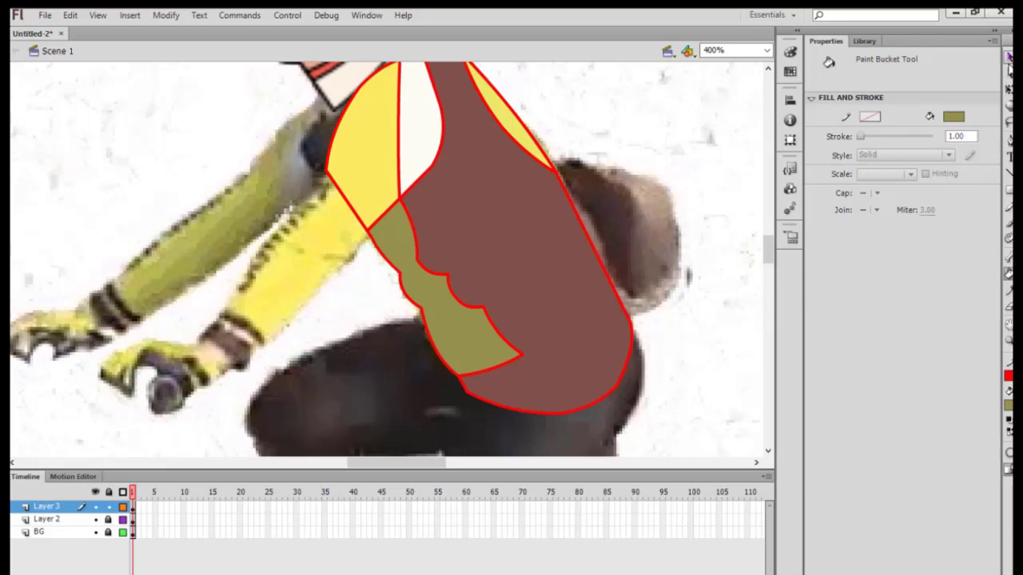
# Change the stroke colour from red to dark and select the Ink Bottle Tool.
pyautogui.click(1008, 67)
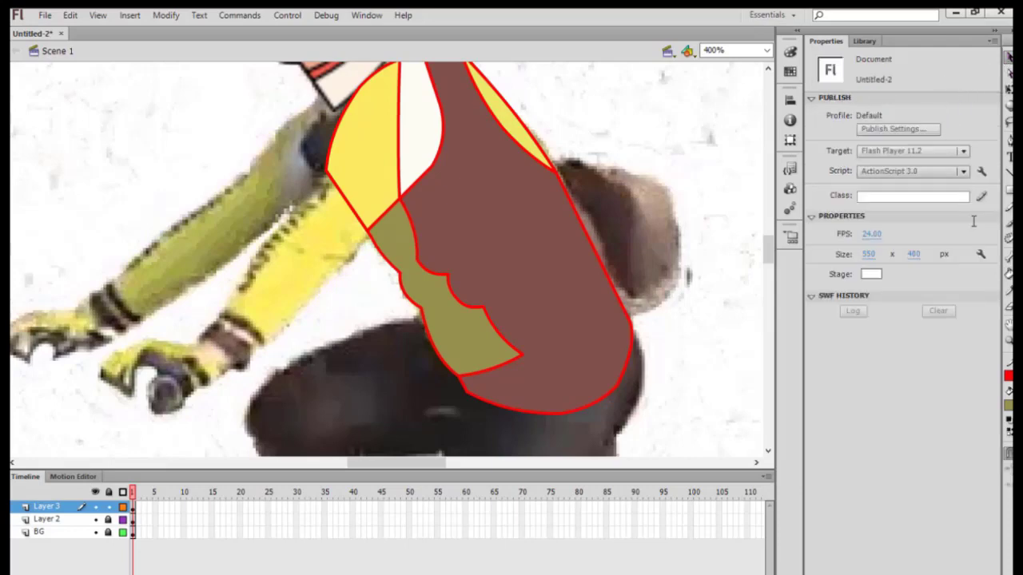
pyautogui.click(1009, 381)
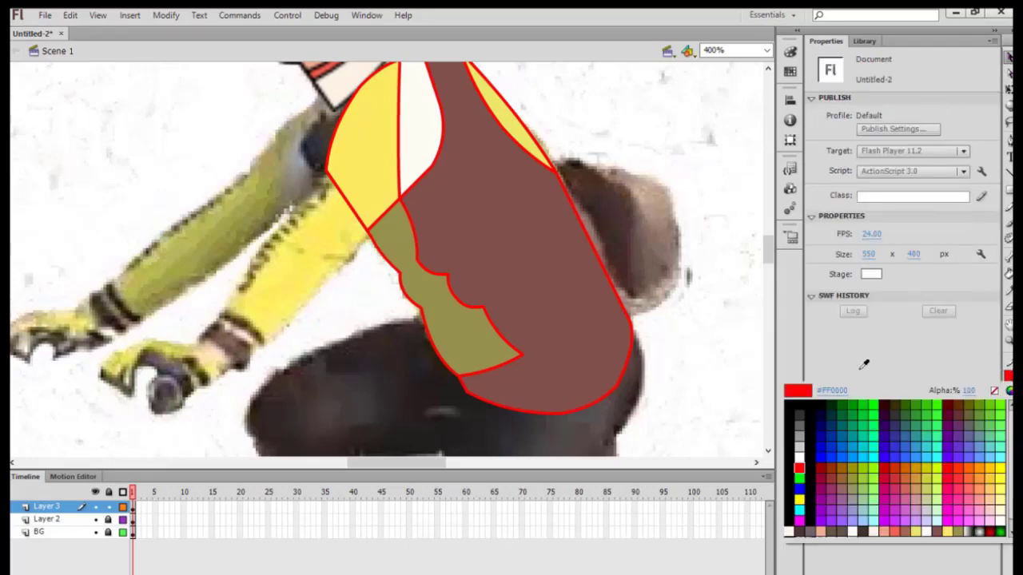
pyautogui.click(811, 400)
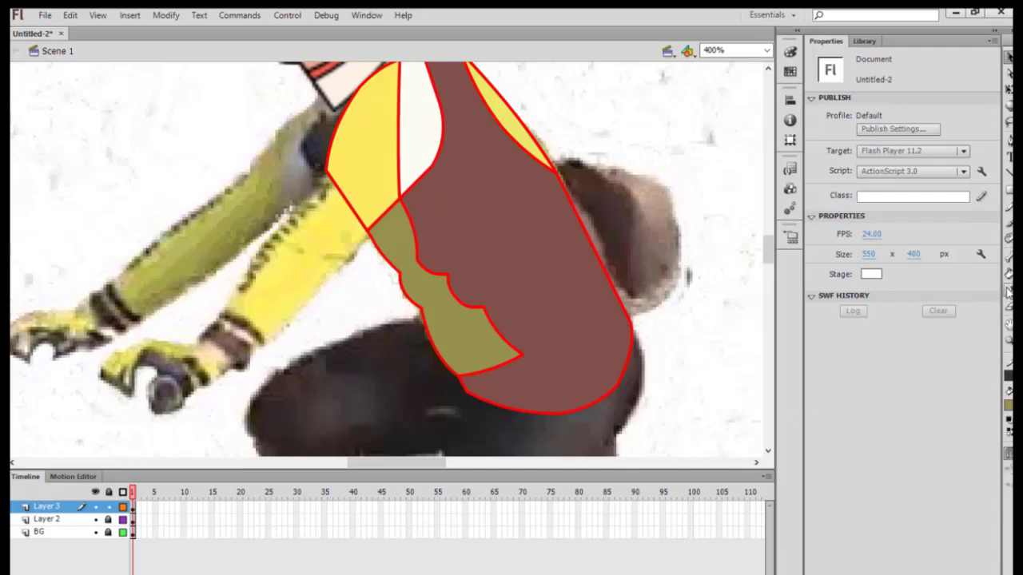
pyautogui.click(1009, 276)
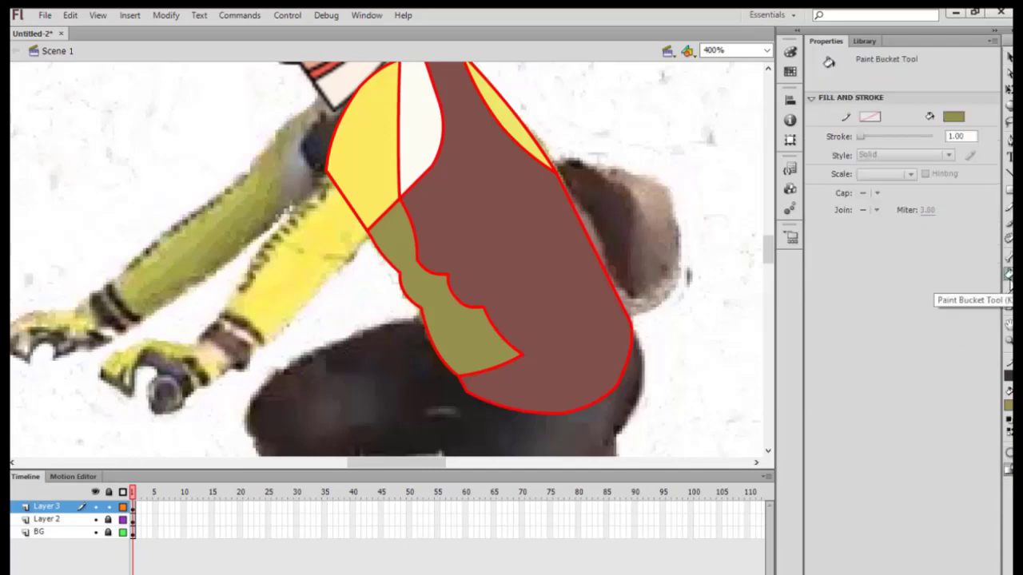
pyautogui.click(1008, 274)
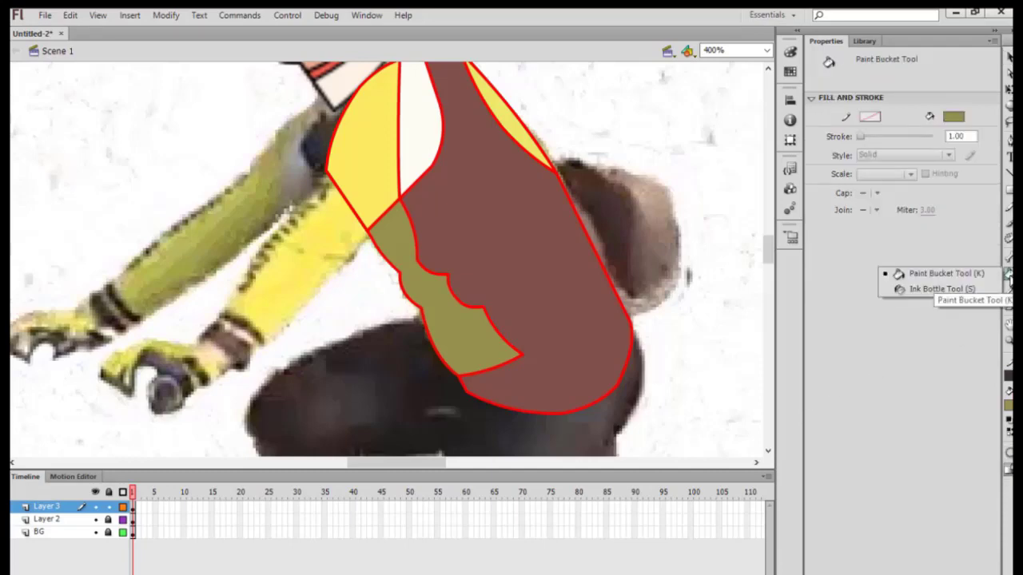
# Restroke the outlines of the brown, olive, yellow and cream torso shapes dark.
pyautogui.click(918, 287)
pyautogui.click(504, 330)
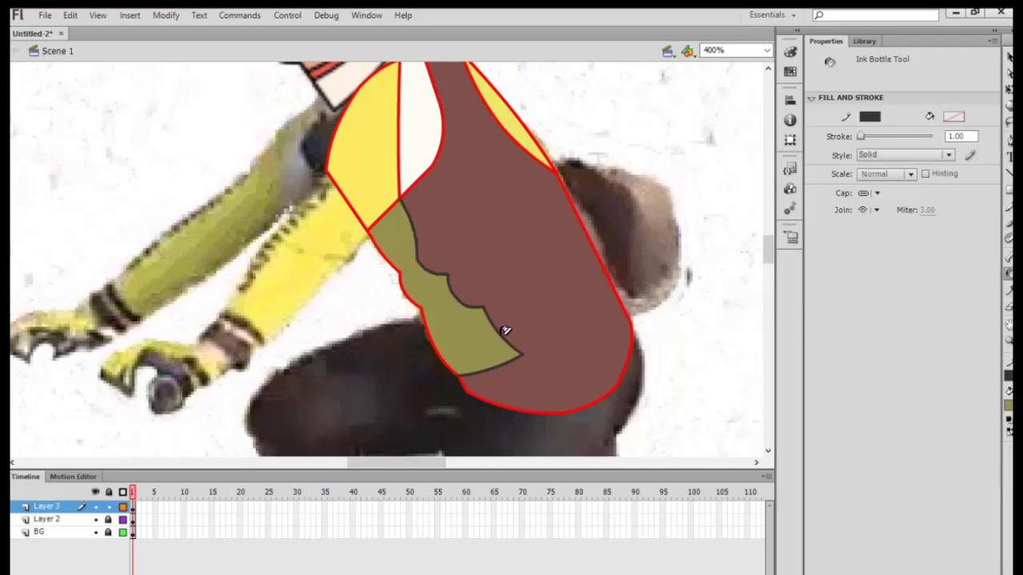
pyautogui.click(470, 378)
pyautogui.click(449, 355)
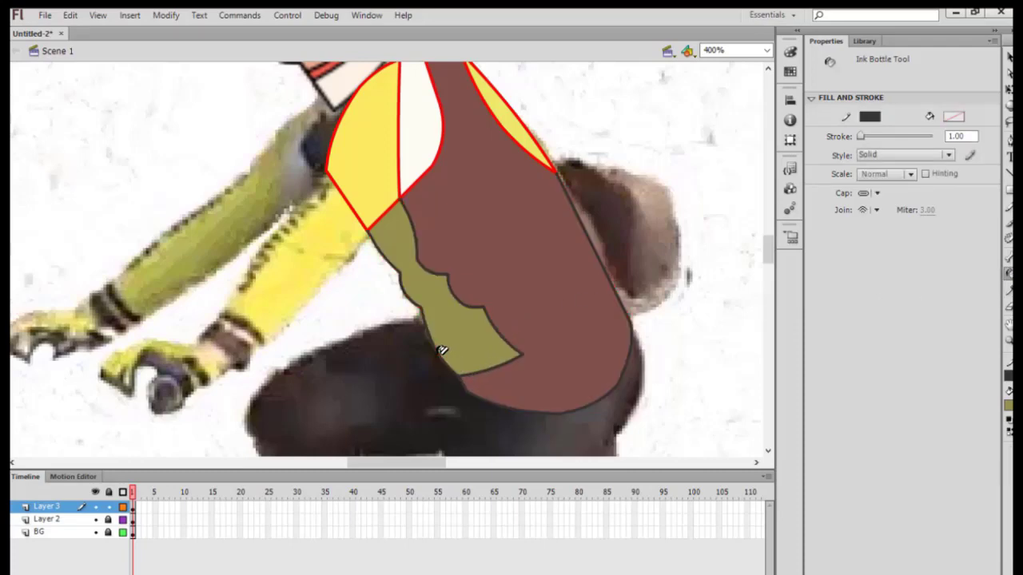
pyautogui.scroll(3, 388, 216)
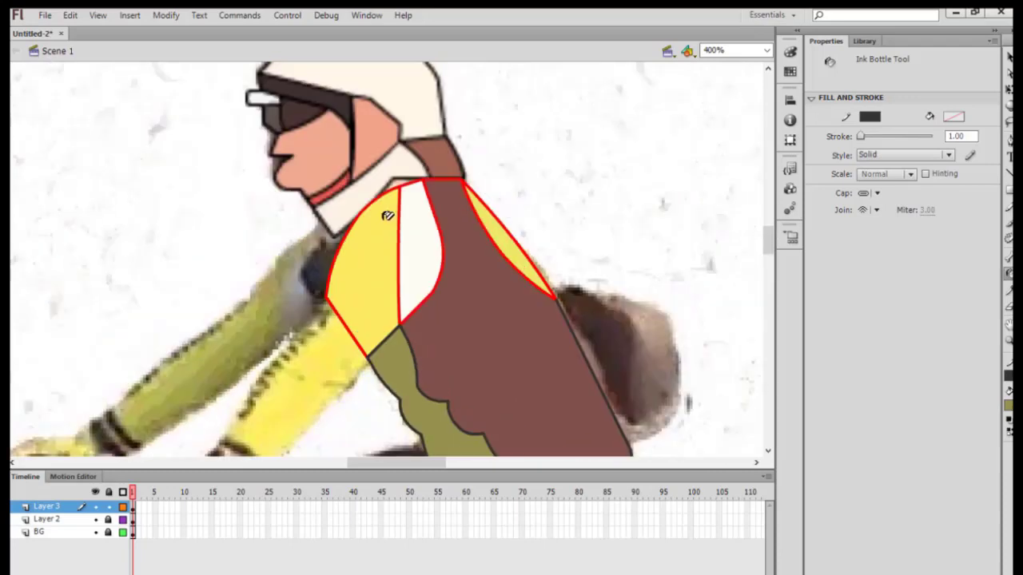
pyautogui.click(400, 227)
pyautogui.click(360, 226)
pyautogui.click(439, 181)
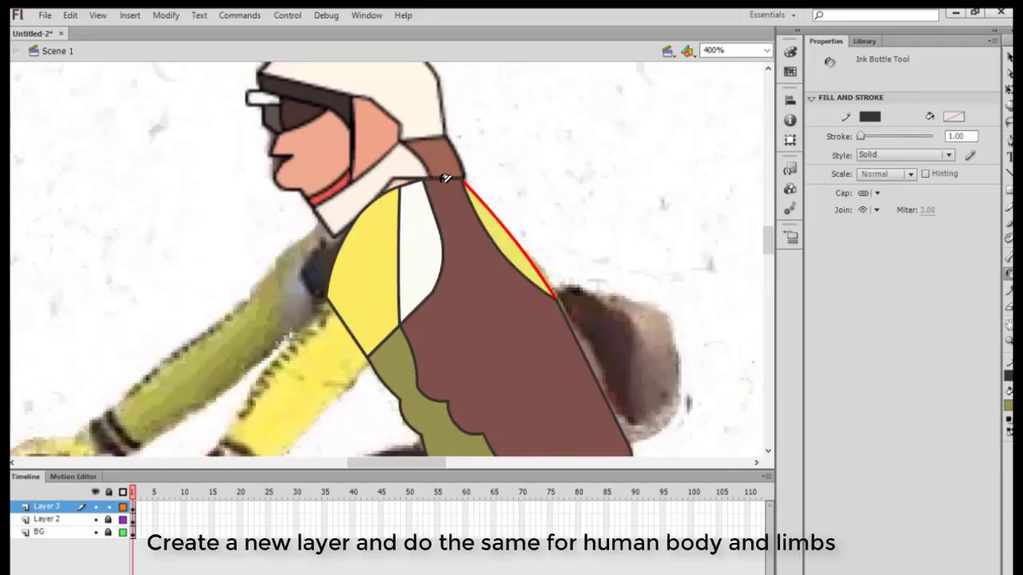
pyautogui.click(485, 199)
pyautogui.scroll(-3, 481, 262)
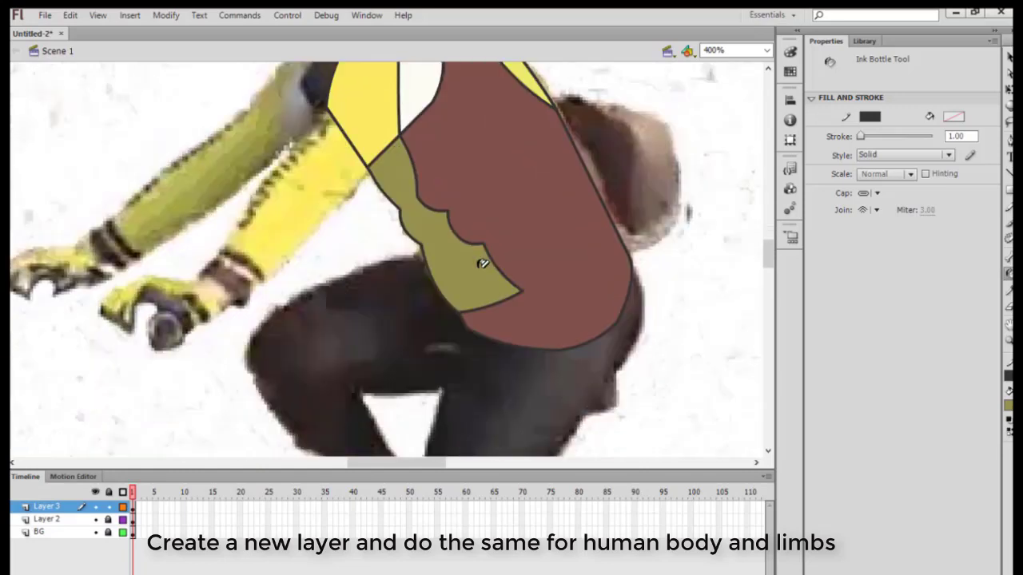
pyautogui.scroll(3, 479, 263)
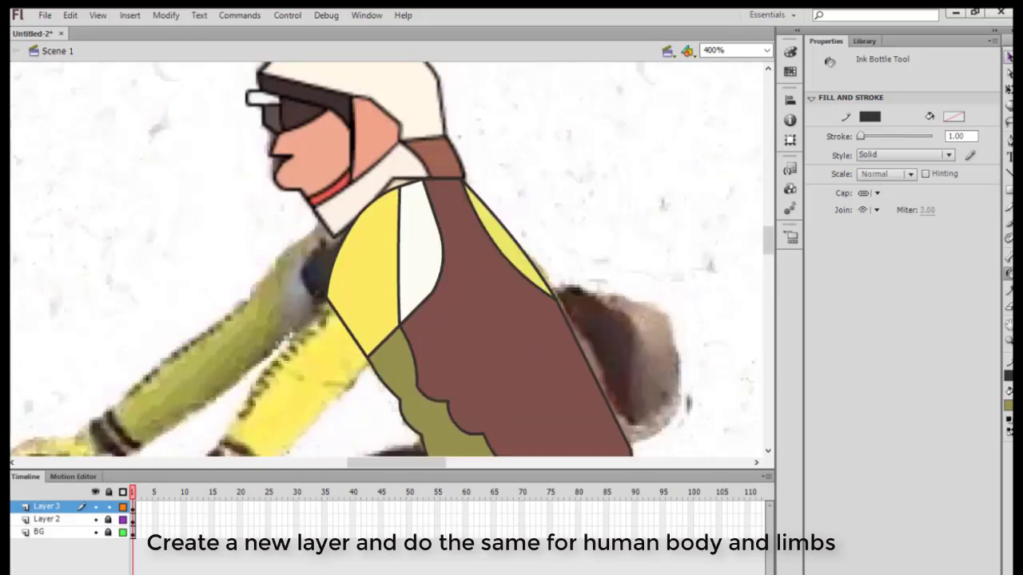
# At 100% zoom, marquee the whole torso and convert it to a bitmap.
pyautogui.click(1009, 57)
pyautogui.click(764, 51)
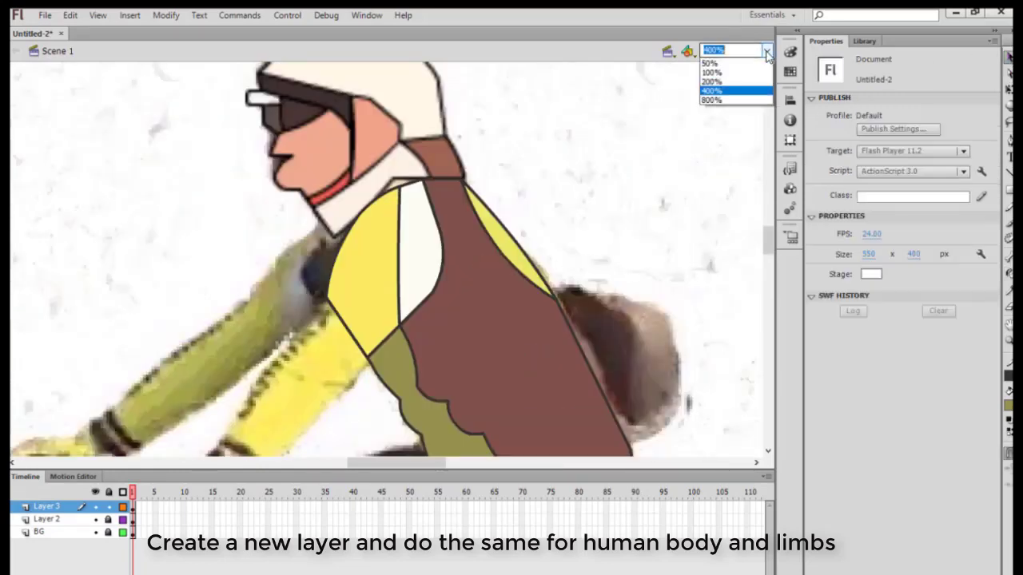
pyautogui.click(716, 112)
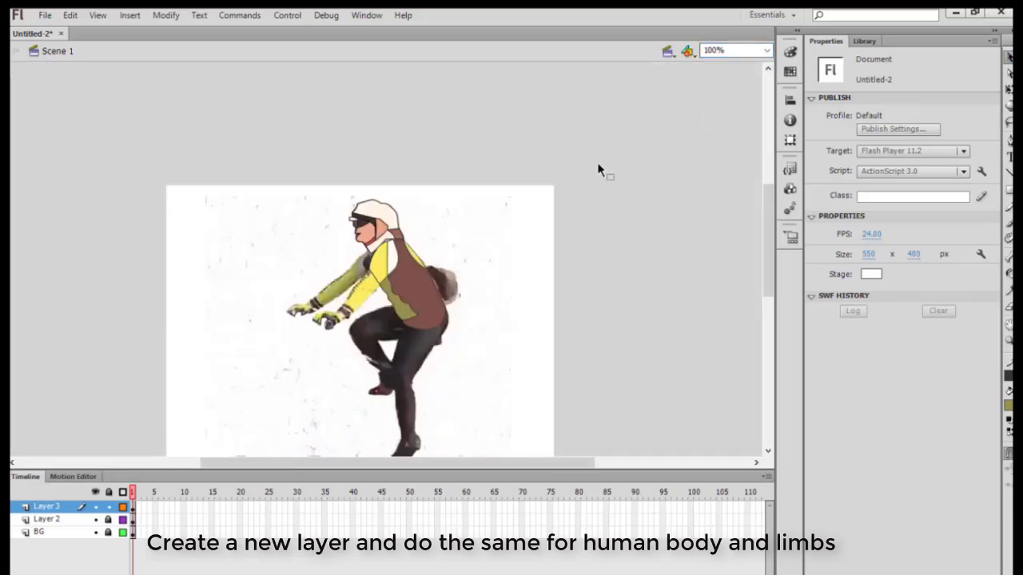
pyautogui.moveTo(314, 232); pyautogui.dragTo(480, 365)
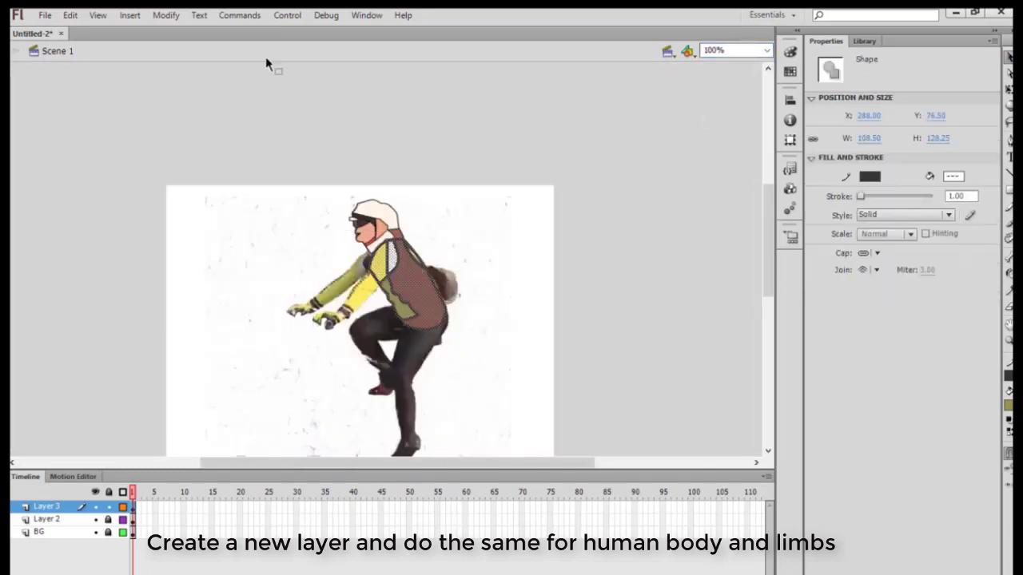
pyautogui.click(166, 15)
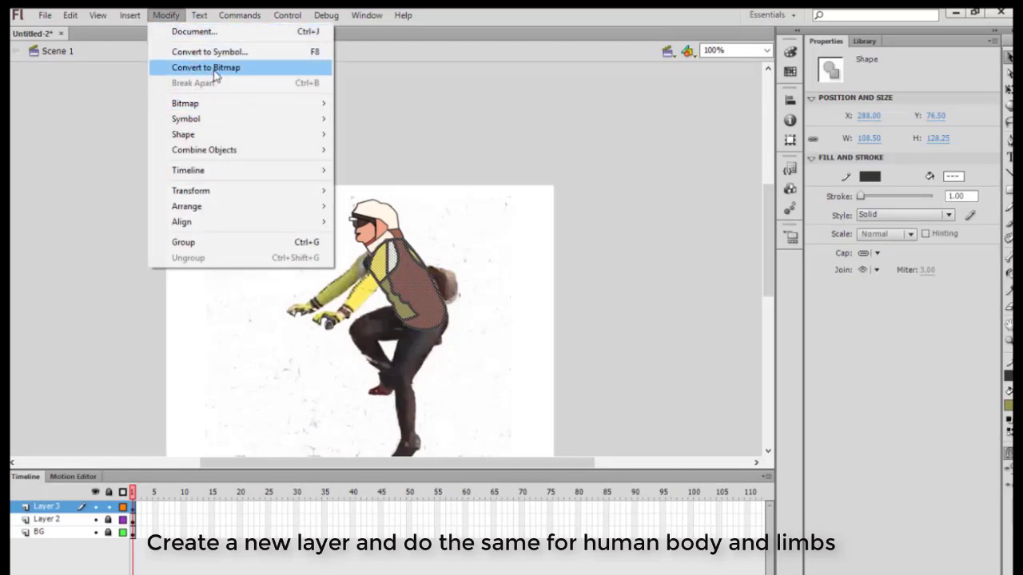
pyautogui.click(214, 70)
pyautogui.click(649, 273)
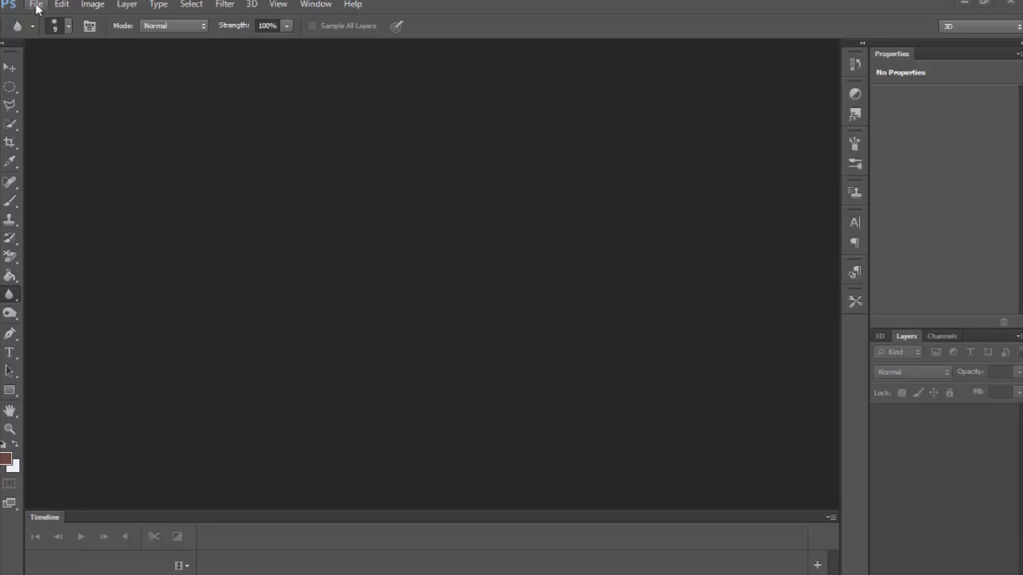
# Open khungxe and XD together from the Flash folder in Photoshop.
pyautogui.click(36, 6)
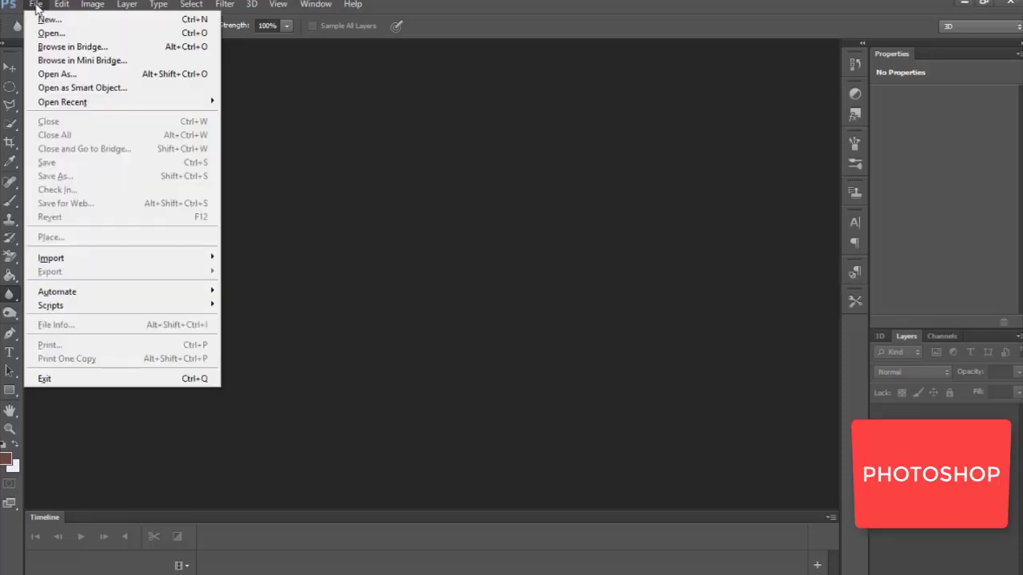
pyautogui.click(50, 33)
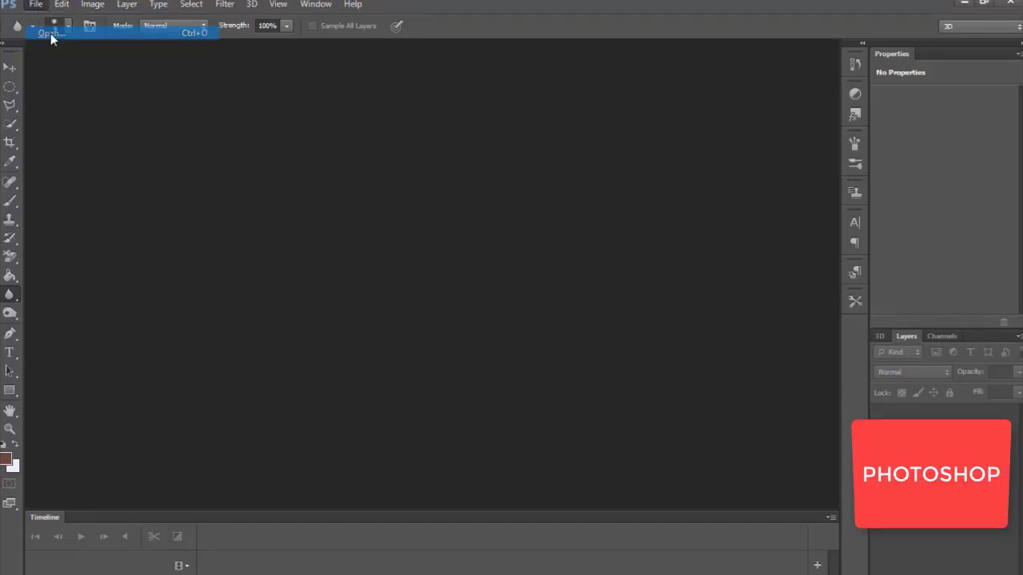
pyautogui.doubleClick(408, 216)
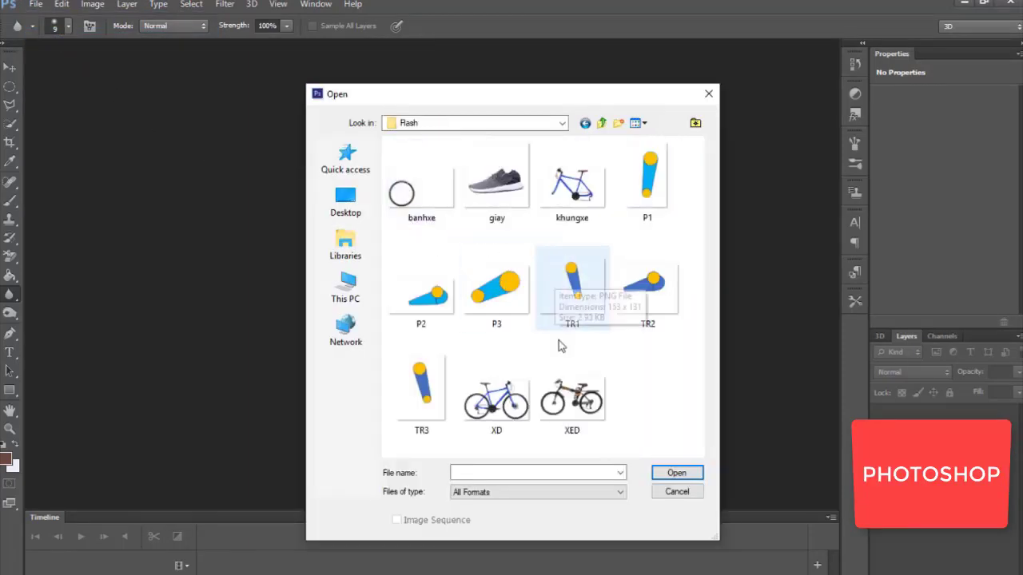
pyautogui.click(489, 406)
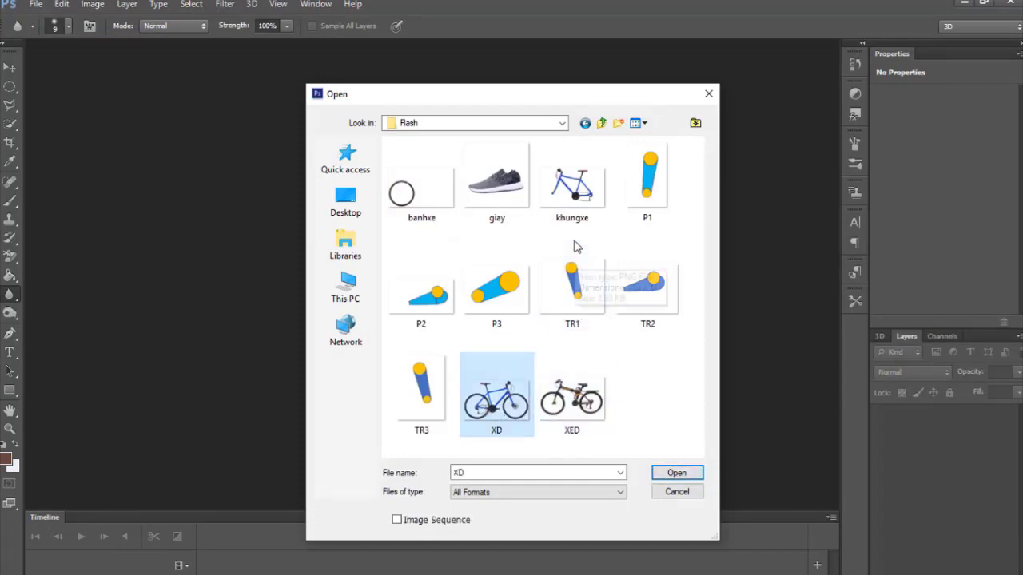
pyautogui.keyDown('shift'); pyautogui.click(575, 199); pyautogui.keyUp('shift')
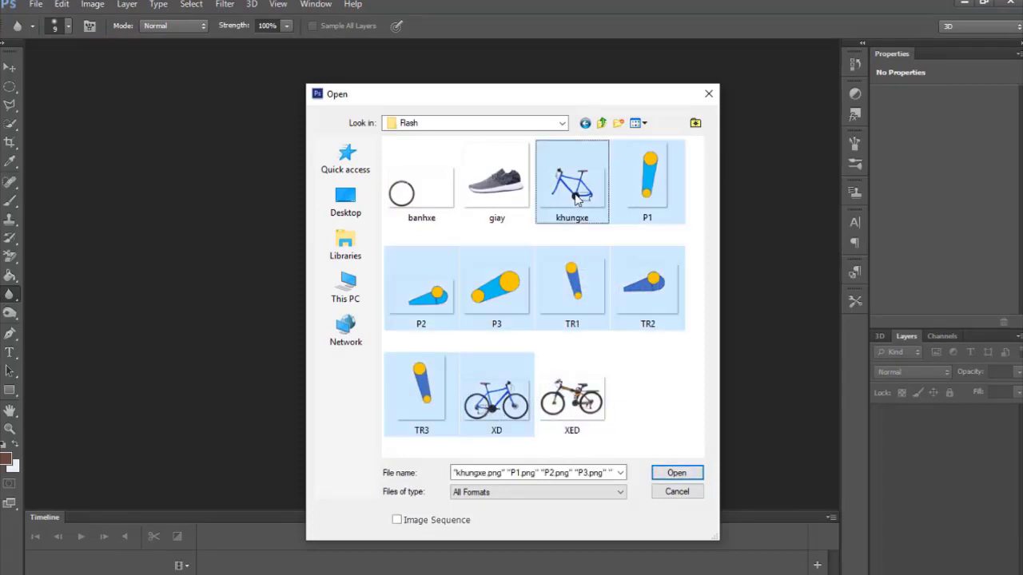
pyautogui.click(509, 406)
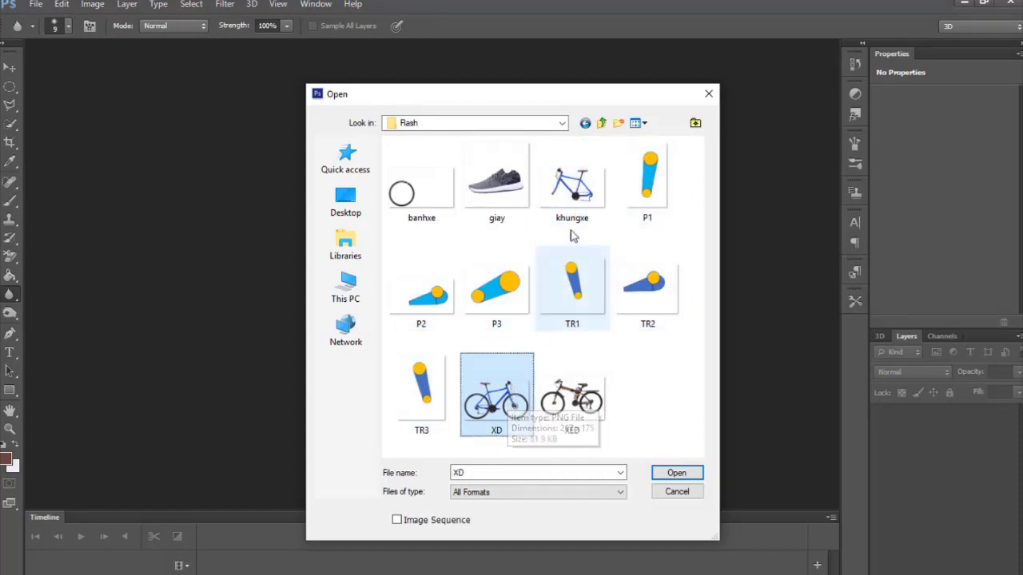
pyautogui.keyDown('ctrl'); pyautogui.click(572, 190); pyautogui.keyUp('ctrl')
pyautogui.click(665, 473)
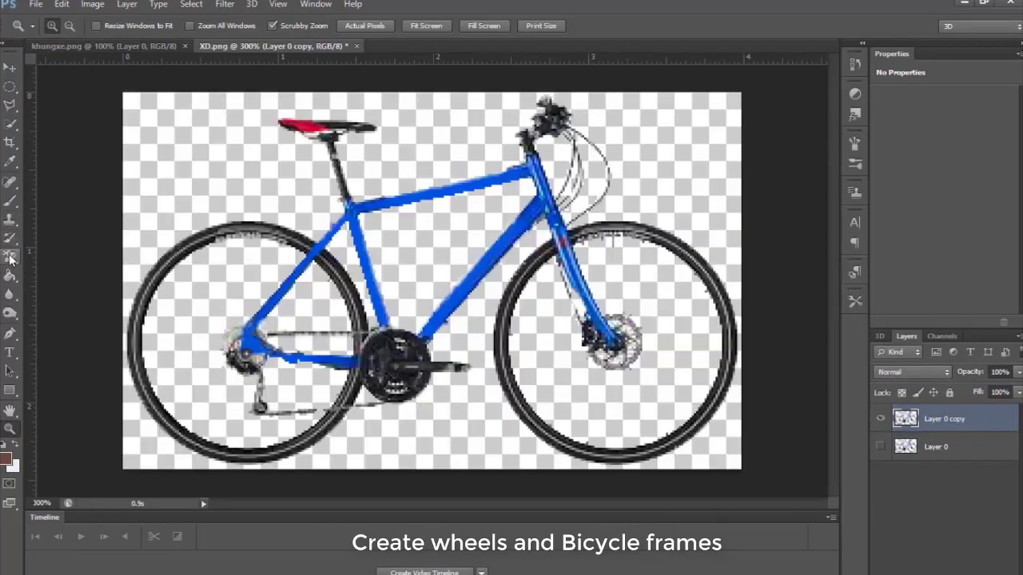
# Quick-select XD's rear tyre, holding Alt to subtract unwanted areas.
pyautogui.click(10, 255)
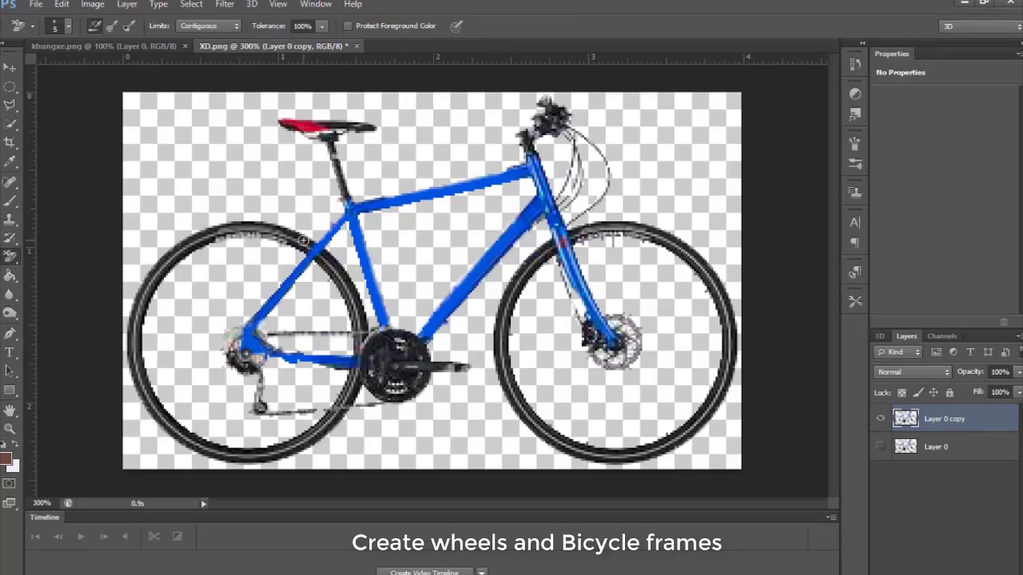
pyautogui.click(11, 125)
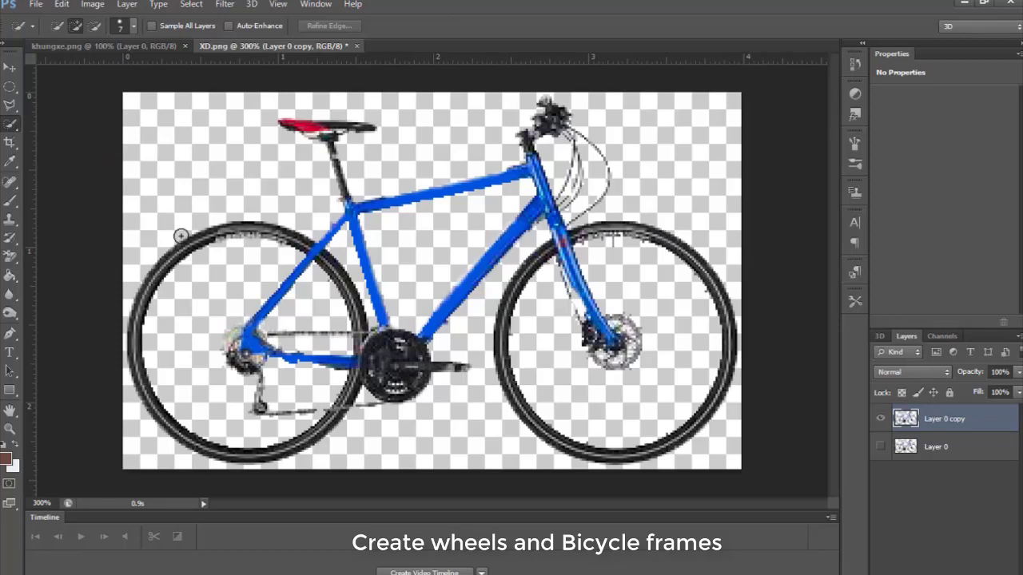
pyautogui.moveTo(193, 242); pyautogui.dragTo(185, 249)
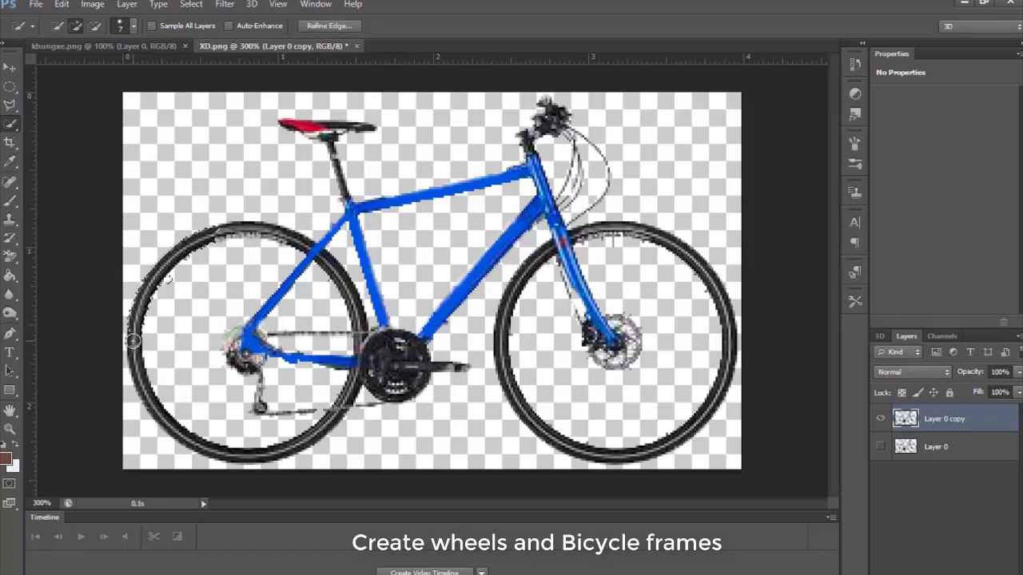
pyautogui.moveTo(140, 385)
pyautogui.mouseDown()
pyautogui.moveTo(181, 438)
pyautogui.moveTo(226, 454)
pyautogui.moveTo(318, 432)
pyautogui.moveTo(348, 398)
pyautogui.moveTo(364, 334)
pyautogui.moveTo(352, 302)
pyautogui.moveTo(263, 236)
pyautogui.mouseUp()
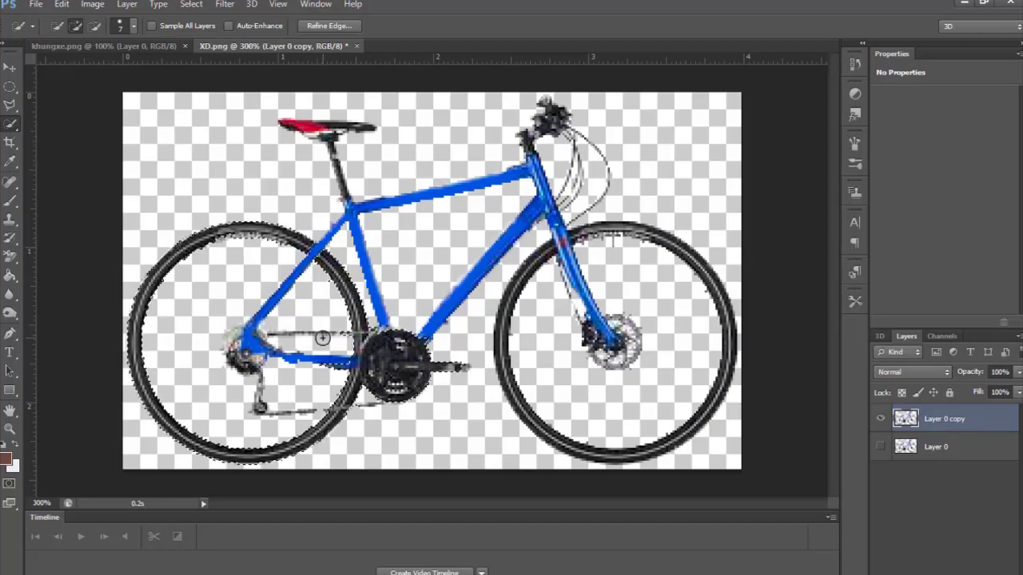
pyautogui.press('alt')
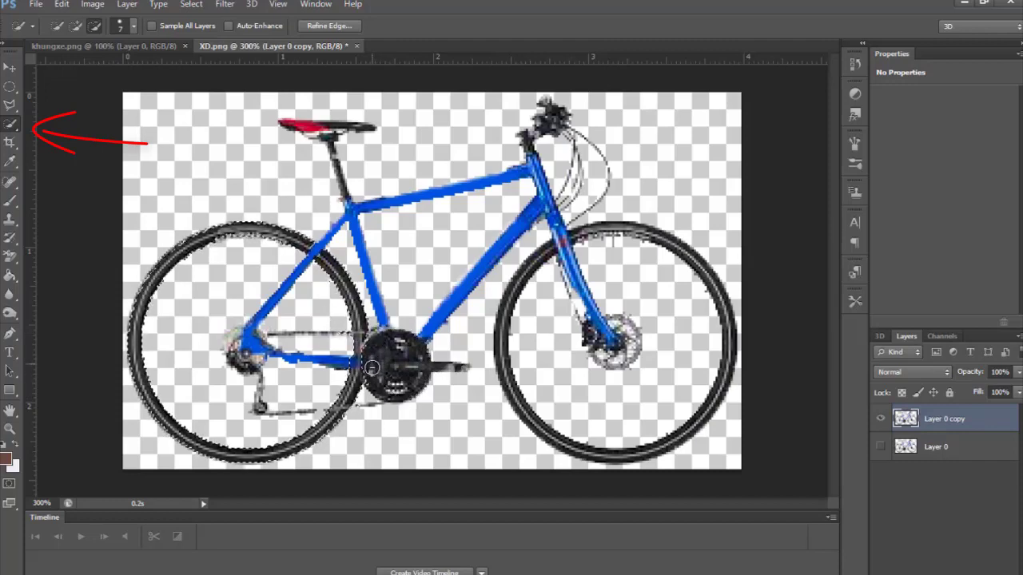
pyautogui.press('alt')
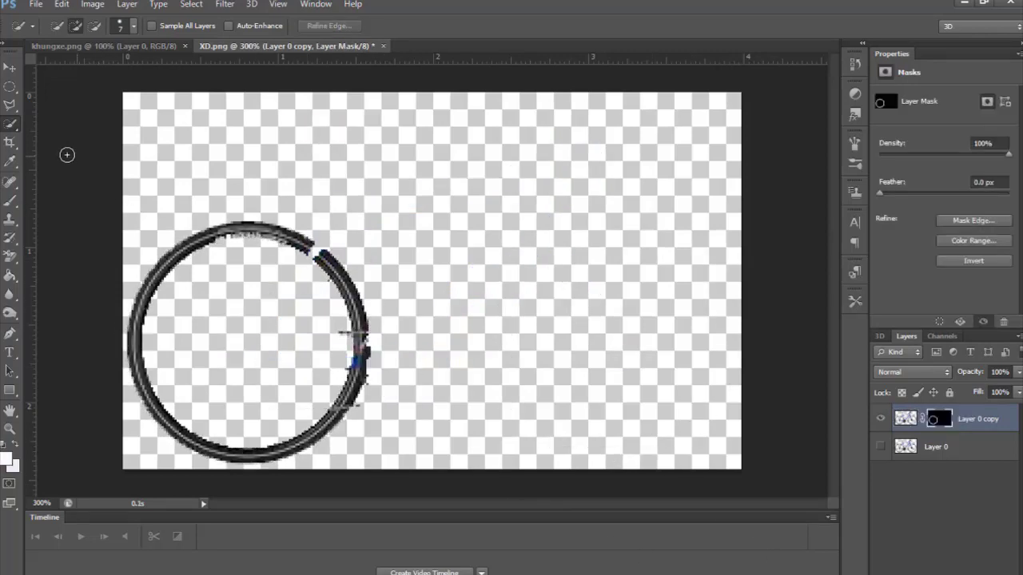
# Sample a colour from the wheel ring for the Brush.
pyautogui.click(16, 201)
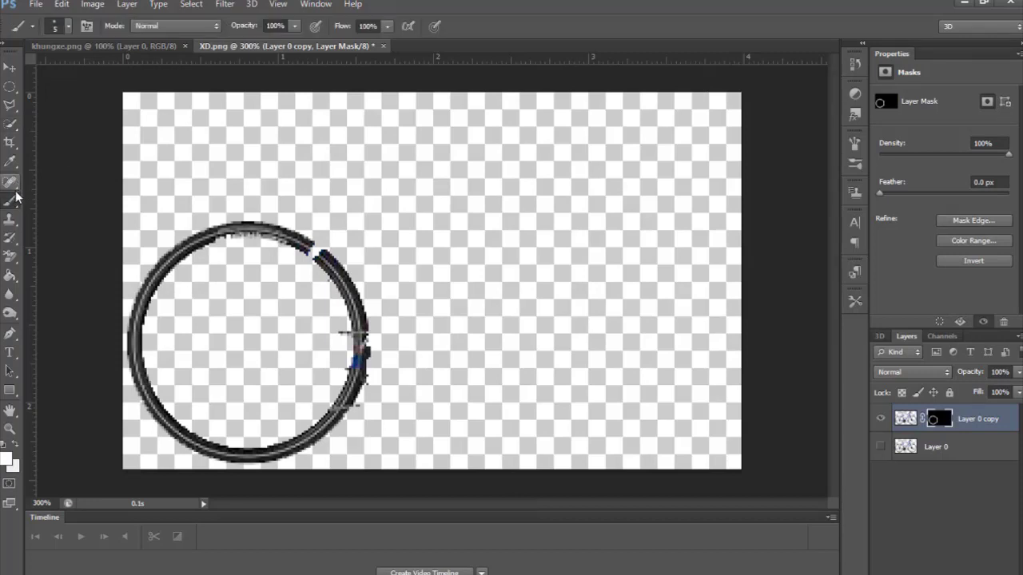
pyautogui.click(12, 161)
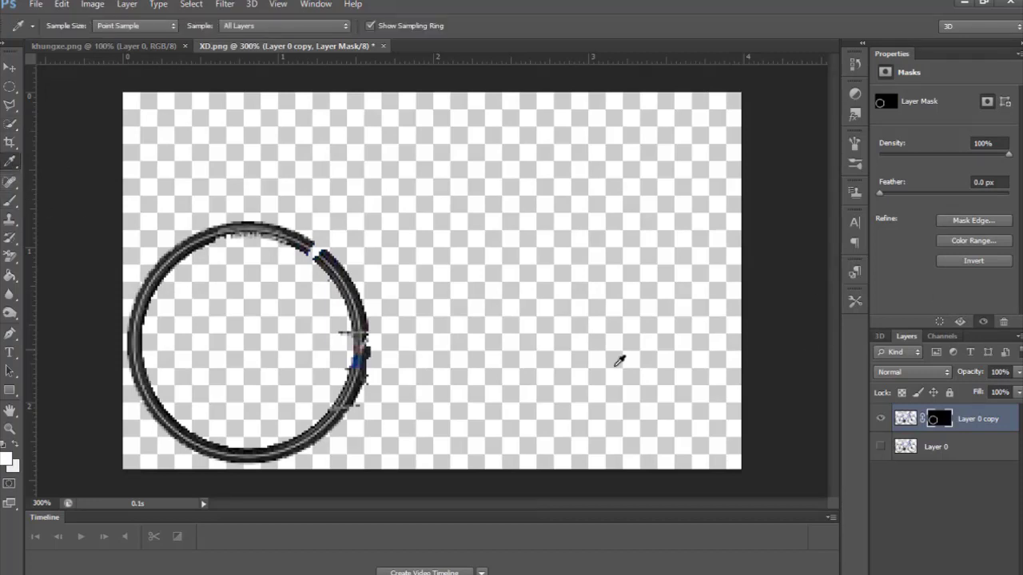
pyautogui.click(334, 257)
pyautogui.click(11, 201)
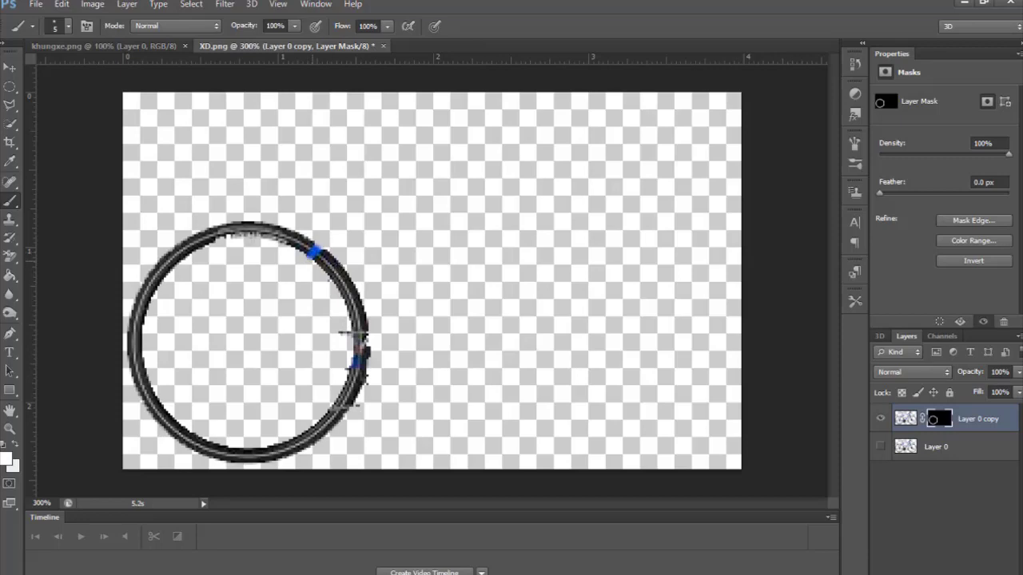
# Set Save for Web format to transparent PNG-24 and close with Done.
pyautogui.click(36, 5)
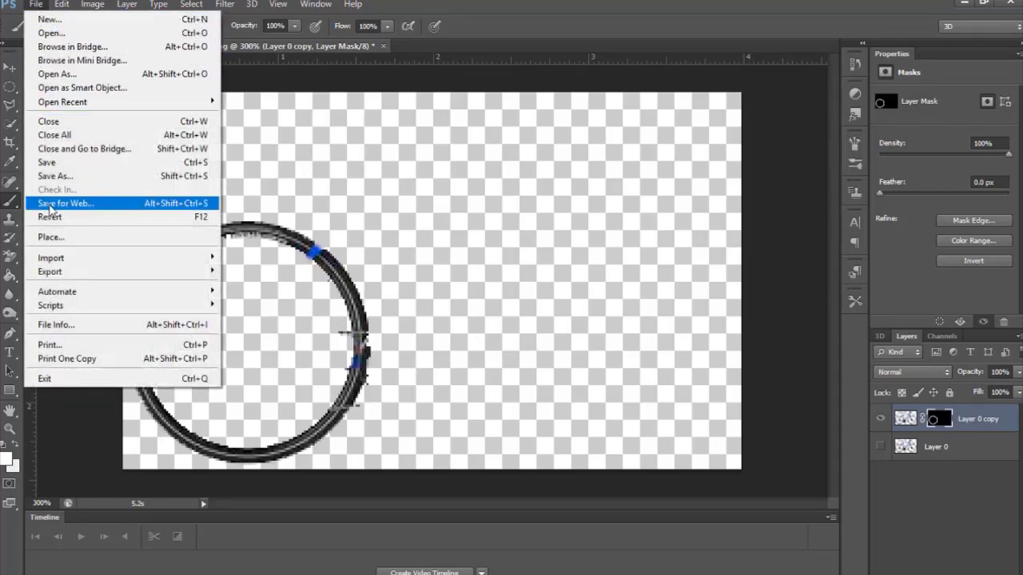
pyautogui.click(50, 206)
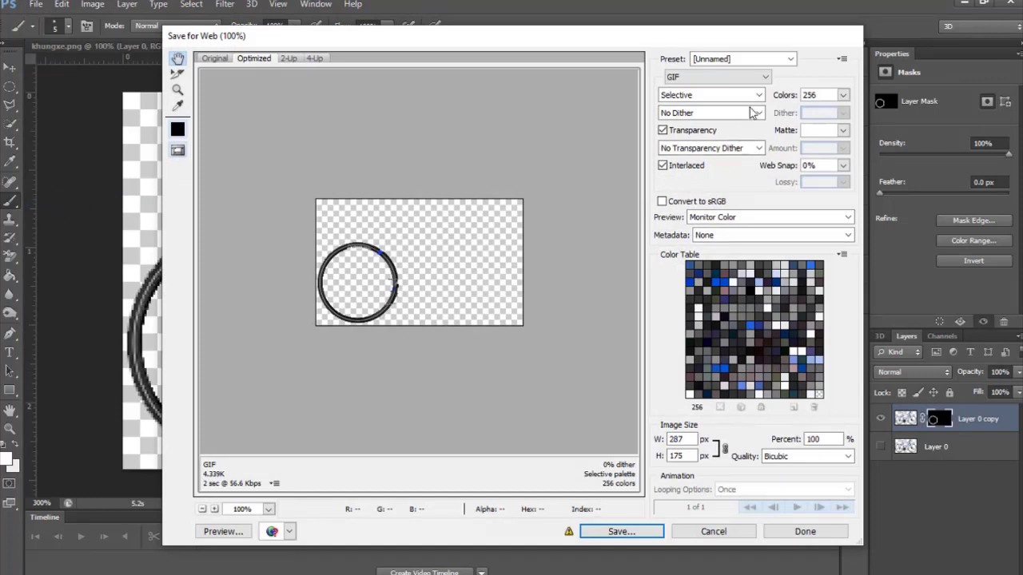
pyautogui.click(719, 77)
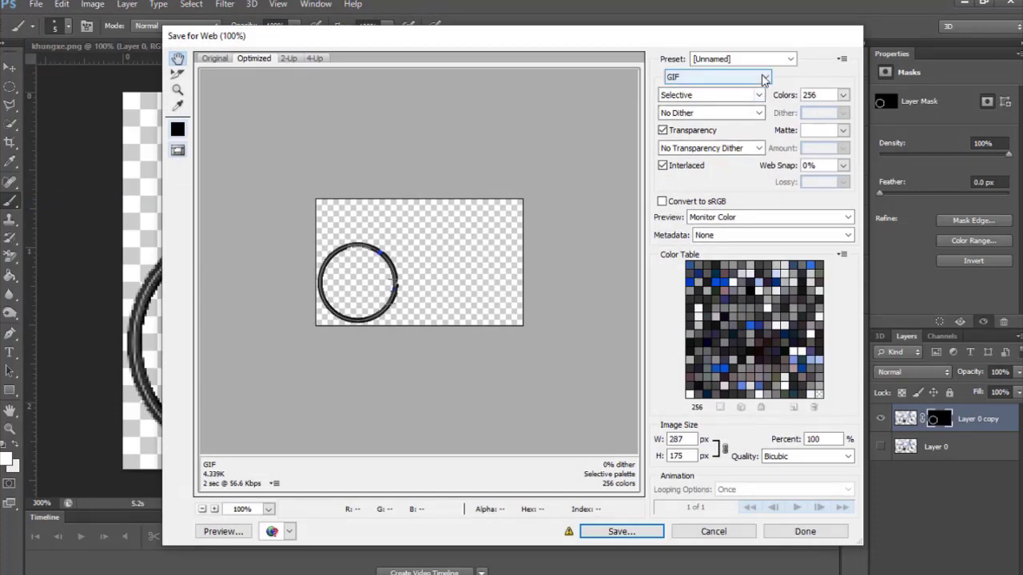
pyautogui.click(685, 119)
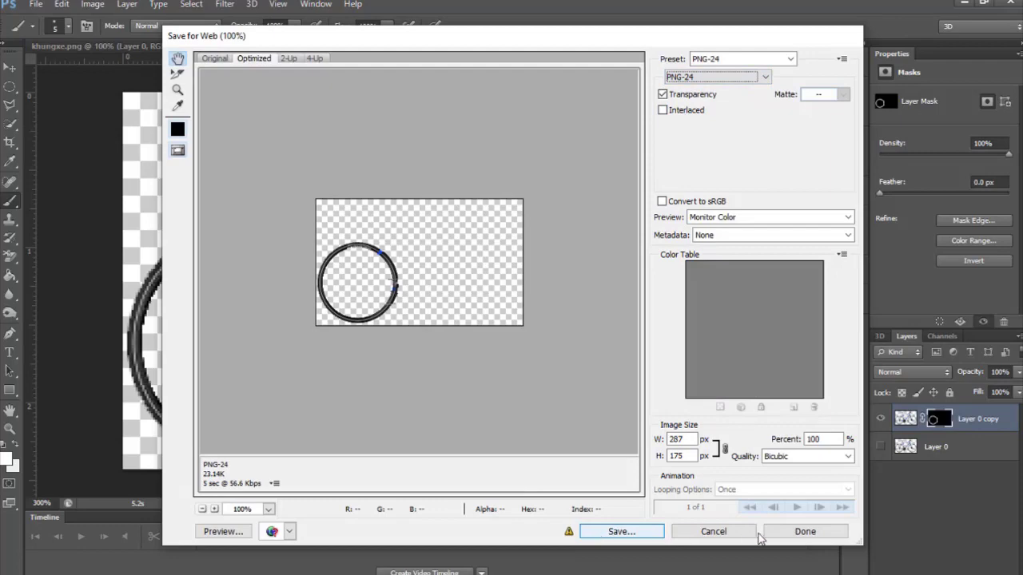
pyautogui.click(799, 532)
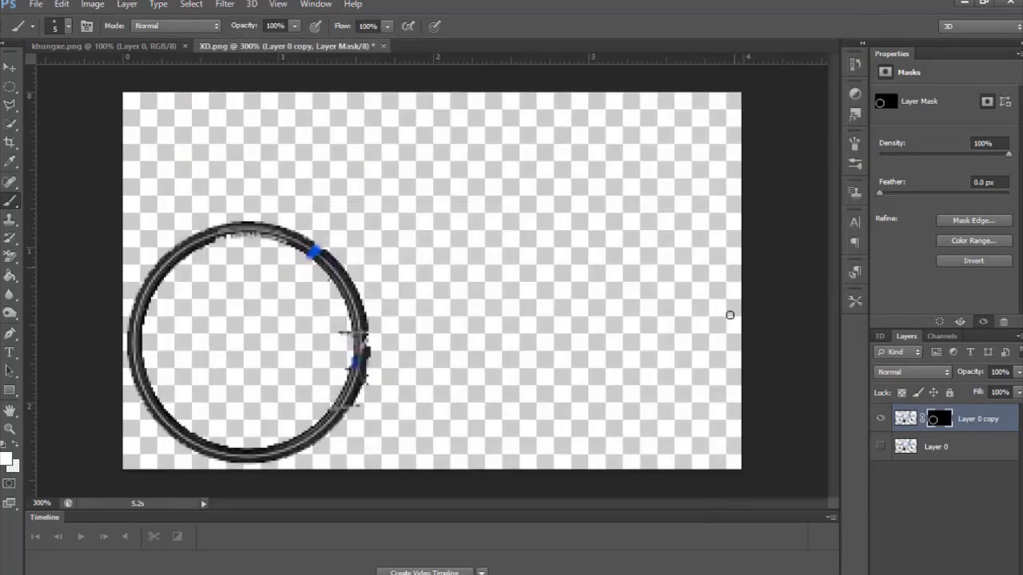
pyautogui.rightClick(940, 421)
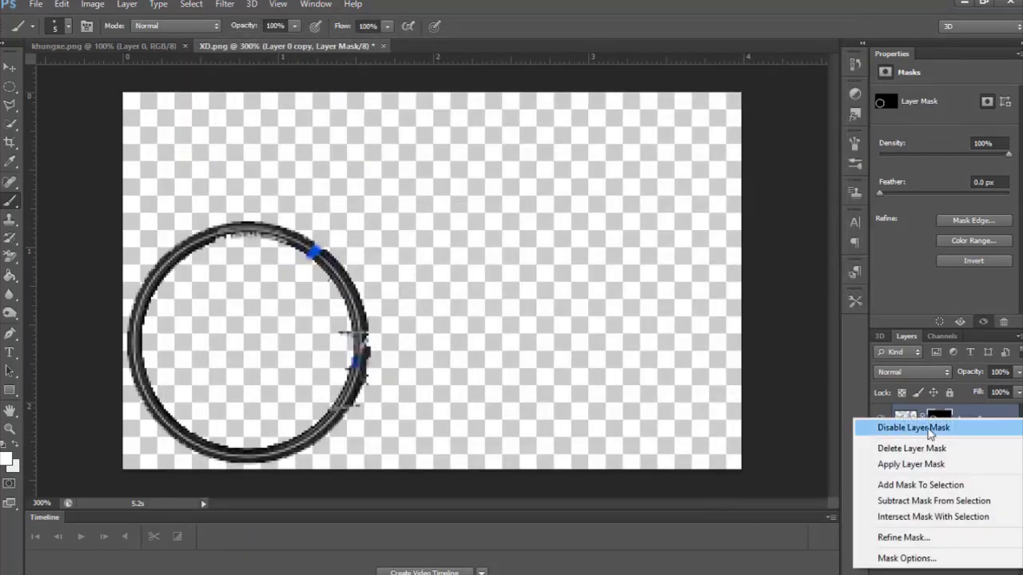
# Delete the layer mask and background-erase frame fragments touching the rear wheel.
pyautogui.click(909, 450)
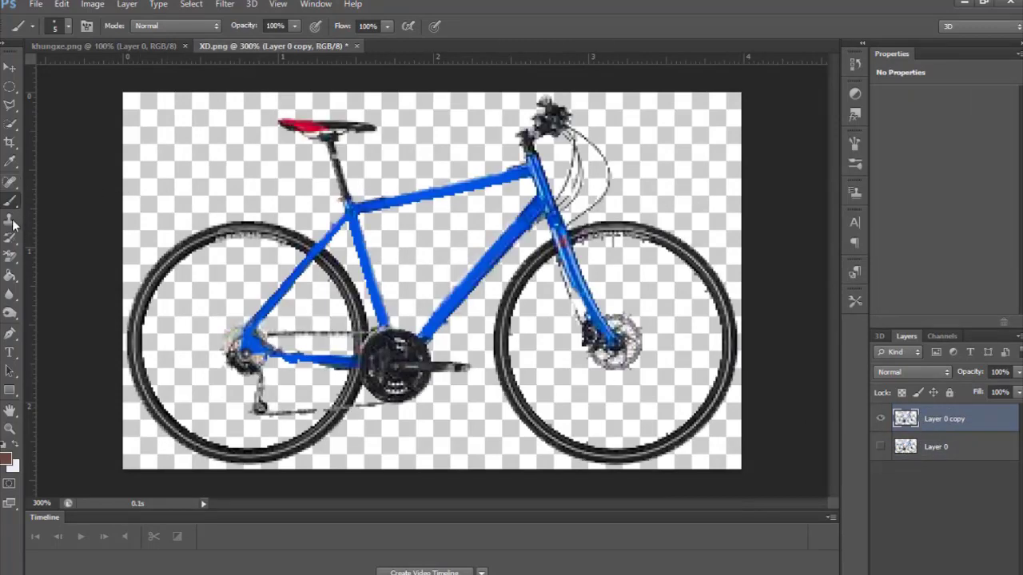
pyautogui.click(11, 257)
pyautogui.moveTo(294, 246); pyautogui.dragTo(303, 244)
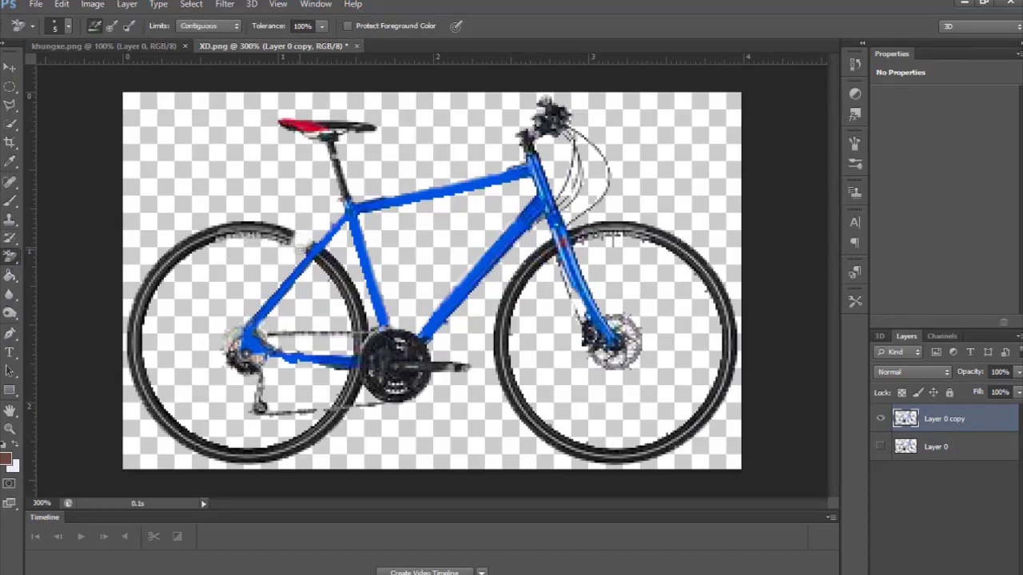
pyautogui.moveTo(303, 245); pyautogui.dragTo(271, 240)
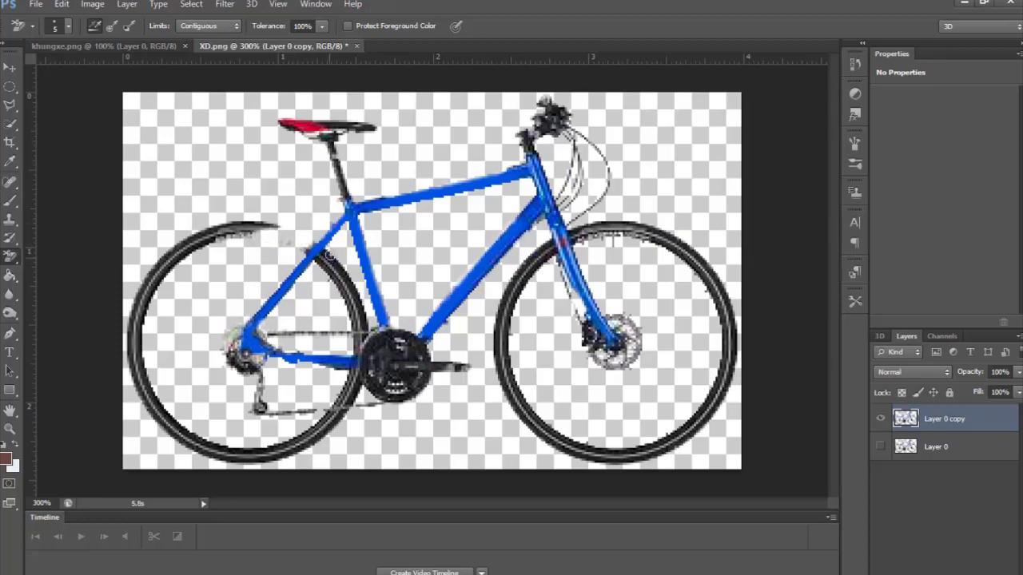
pyautogui.moveTo(328, 254); pyautogui.dragTo(316, 266)
pyautogui.moveTo(287, 335)
pyautogui.mouseDown()
pyautogui.moveTo(349, 331)
pyautogui.moveTo(335, 261)
pyautogui.moveTo(354, 323)
pyautogui.mouseUp()
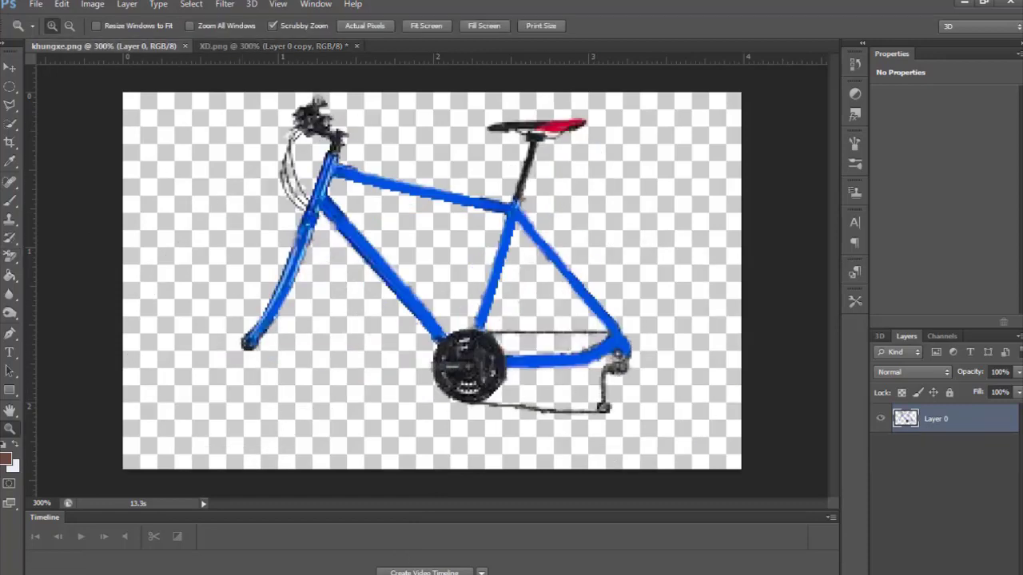
# Keep PNG-24 Save for Web export settings for the khungxe frame image in Photoshop.
pyautogui.click(36, 4)
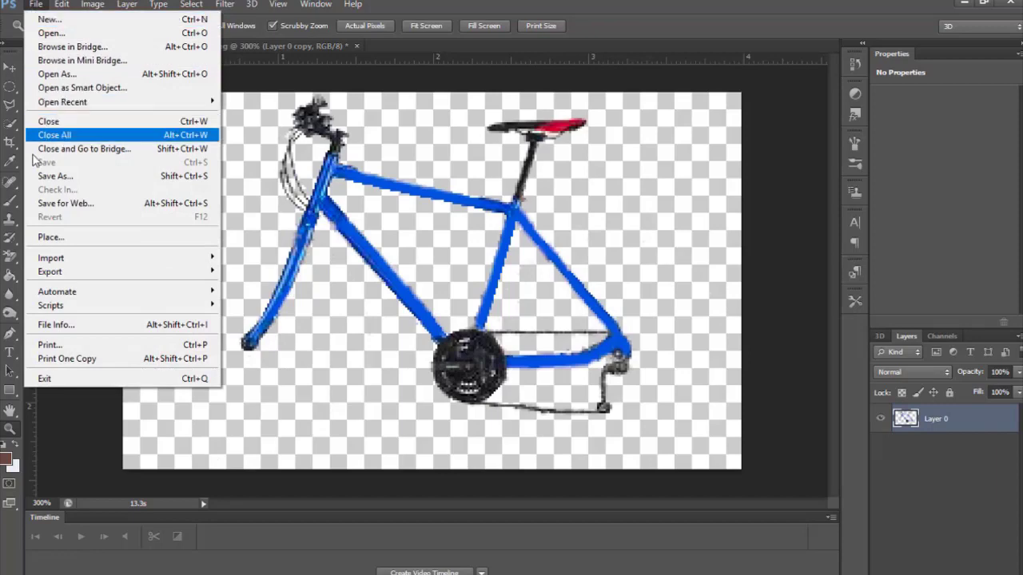
pyautogui.click(47, 199)
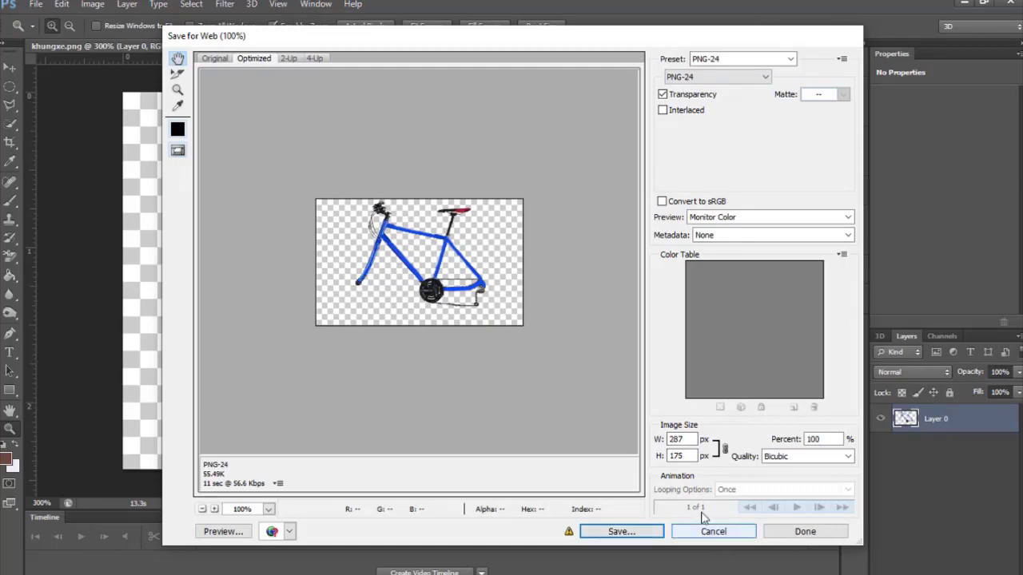
pyautogui.click(796, 534)
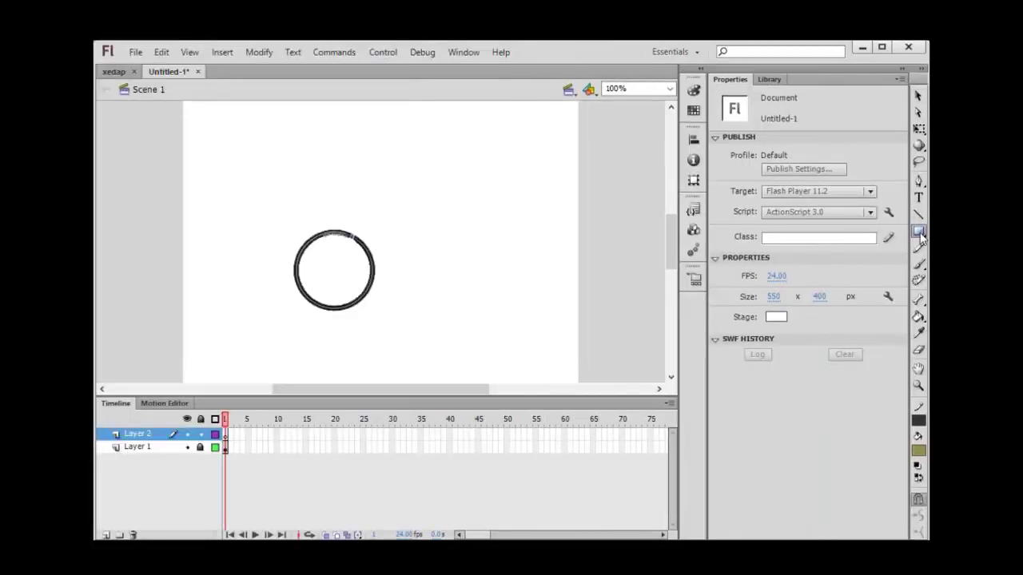
# Draw a new circle with the Oval Tool to the right of the rim.
pyautogui.click(919, 232)
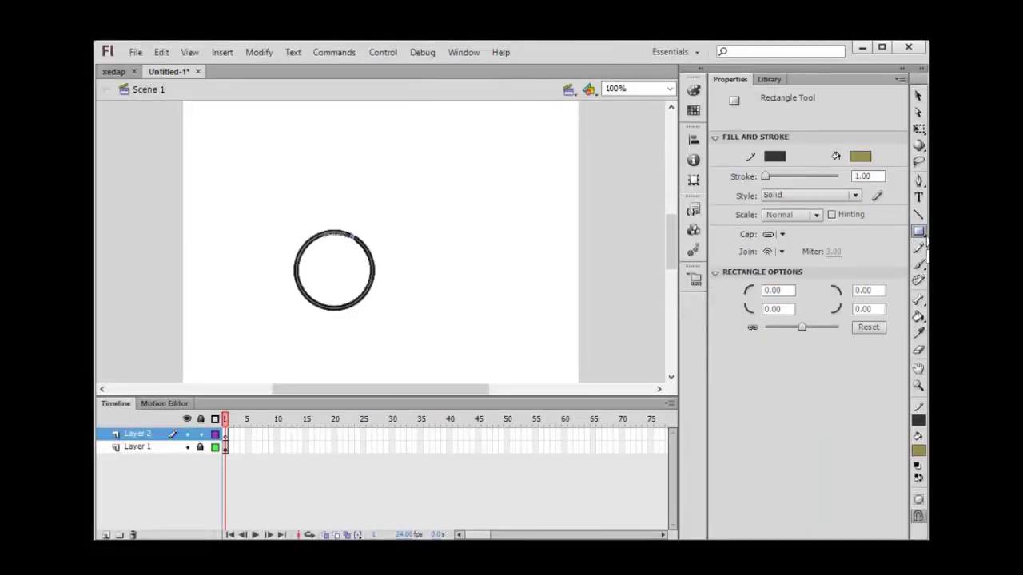
pyautogui.click(919, 231)
pyautogui.click(799, 248)
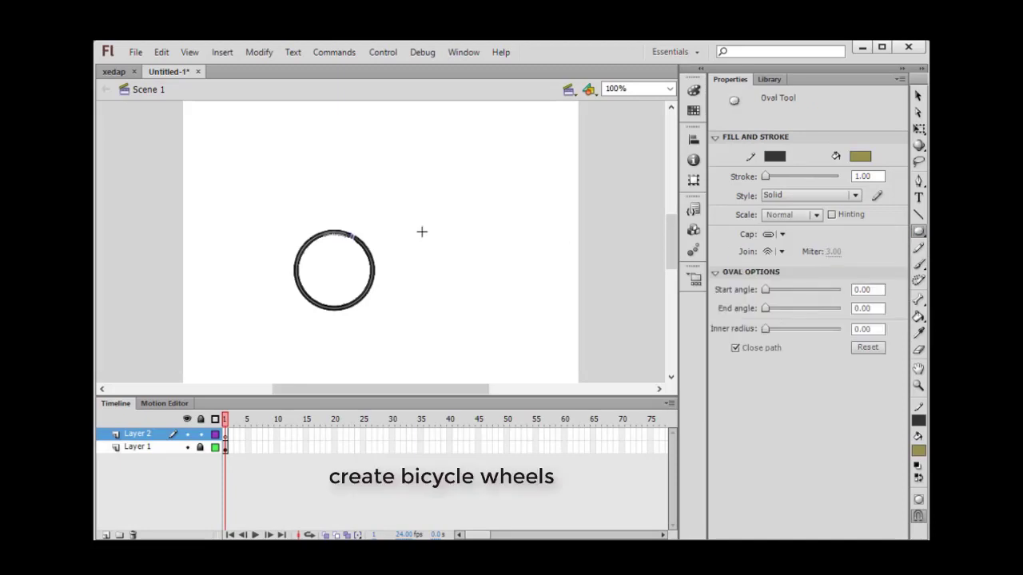
pyautogui.moveTo(426, 215); pyautogui.dragTo(482, 311)
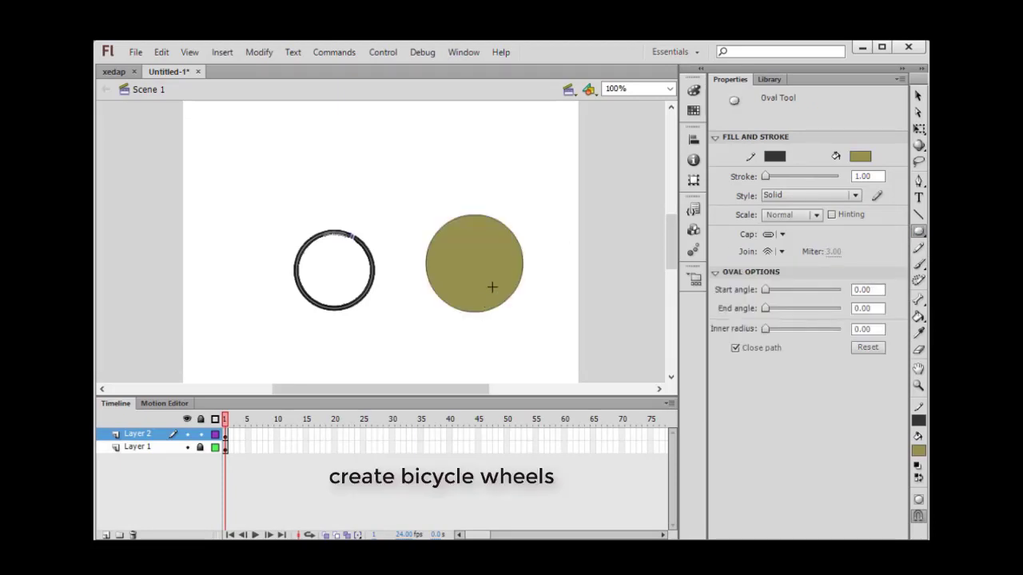
# Nudge the new circle down and left onto the wheel and thicken its stroke.
pyautogui.click(917, 95)
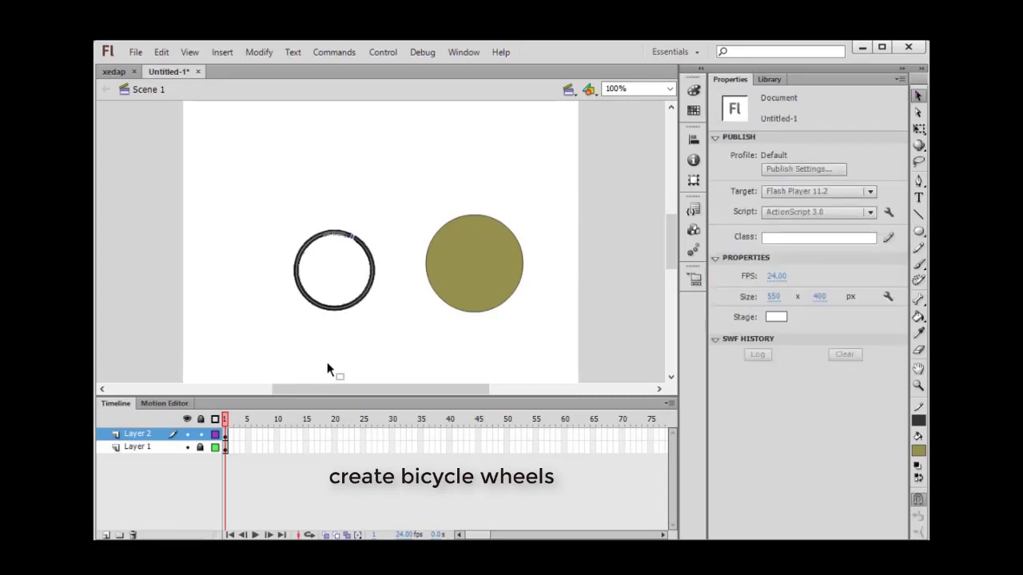
pyautogui.moveTo(416, 210)
pyautogui.mouseDown()
pyautogui.moveTo(535, 309)
pyautogui.moveTo(378, 297)
pyautogui.mouseUp()
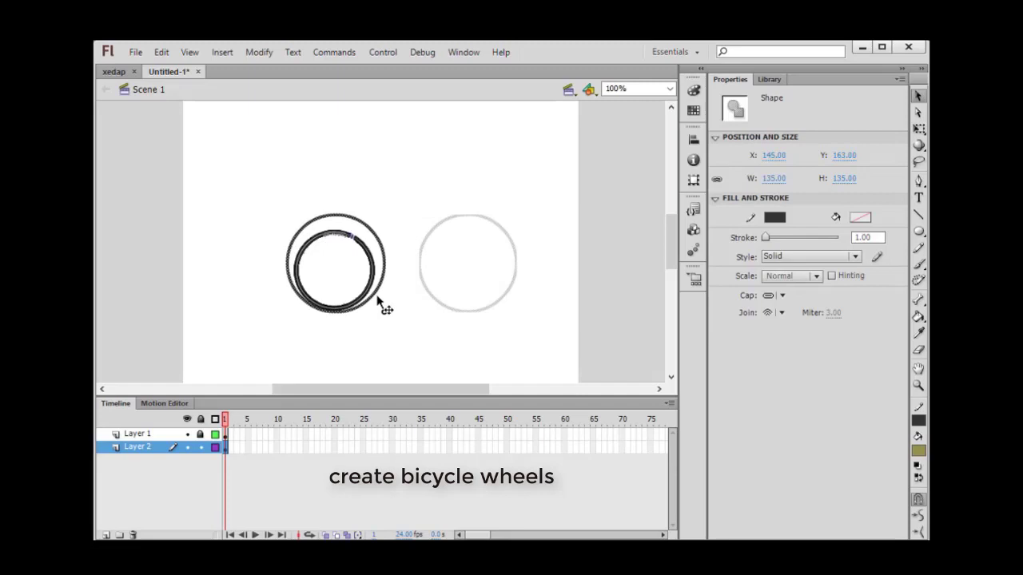
pyautogui.press('Down')
pyautogui.press('Down')
pyautogui.press('Down')
pyautogui.press('Down')
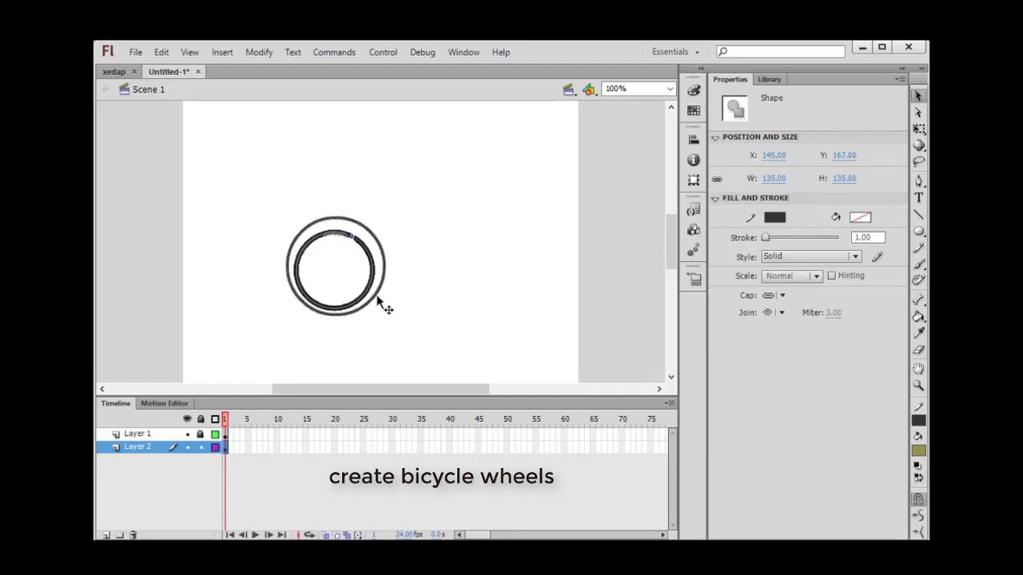
pyautogui.press('Down')
pyautogui.press('Down')
pyautogui.press('Down')
pyautogui.press('Down')
pyautogui.press('Left')
pyautogui.press('Left')
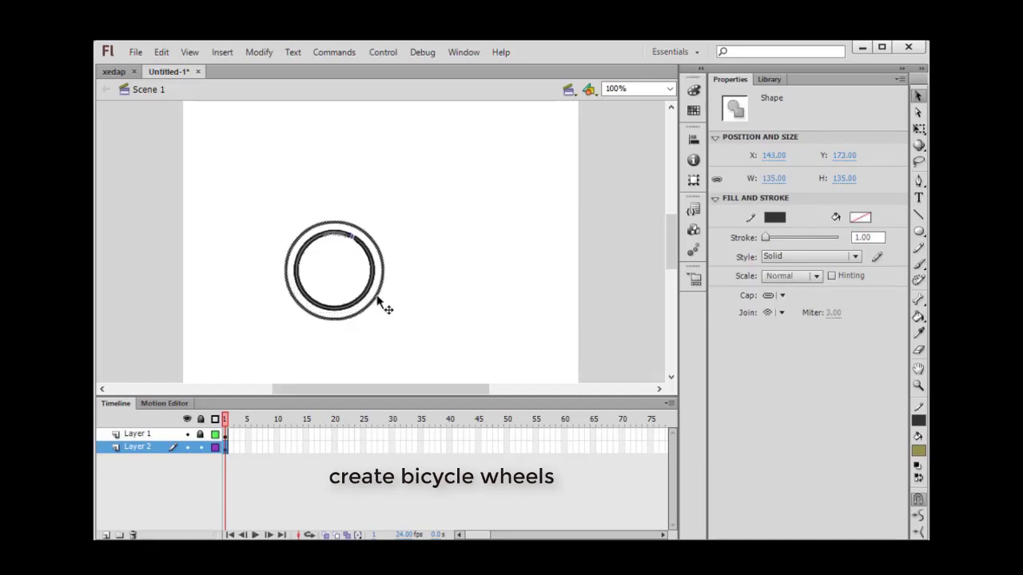
pyautogui.press('Down')
pyautogui.press('Down')
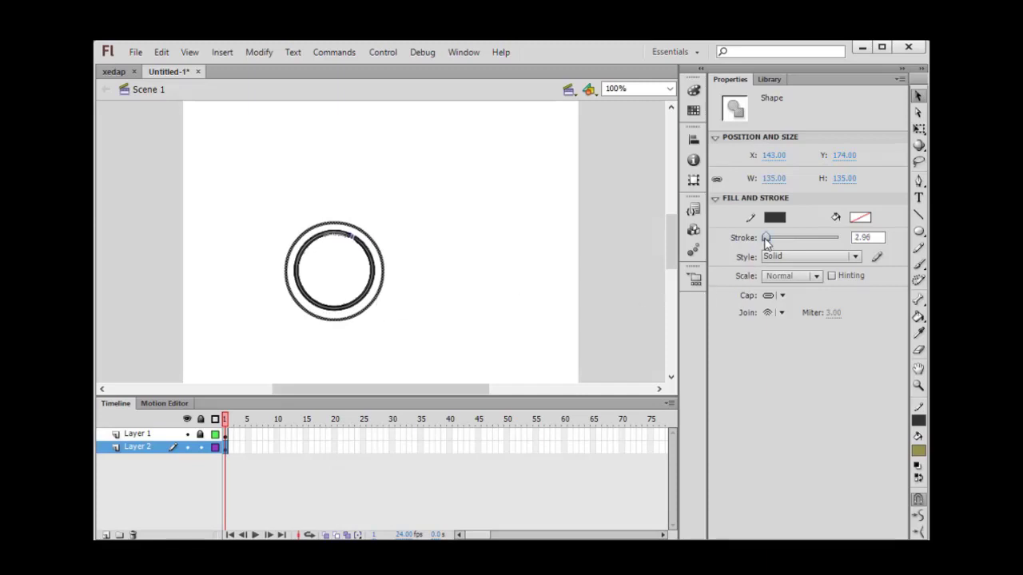
pyautogui.moveTo(765, 241); pyautogui.dragTo(771, 243)
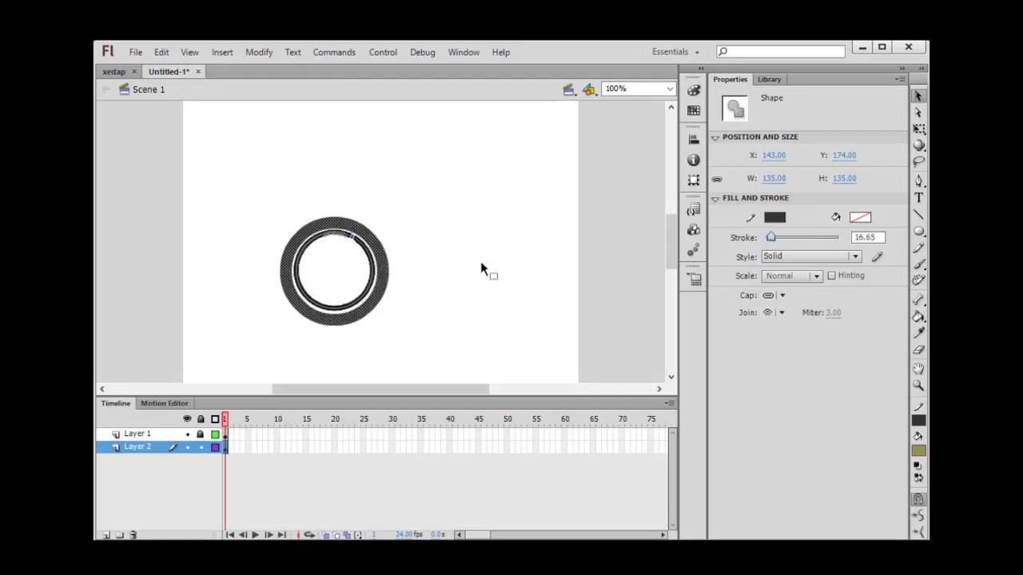
# Shrink the ring slightly with Free Transform and nudge it up-right over the rim.
pyautogui.click(918, 130)
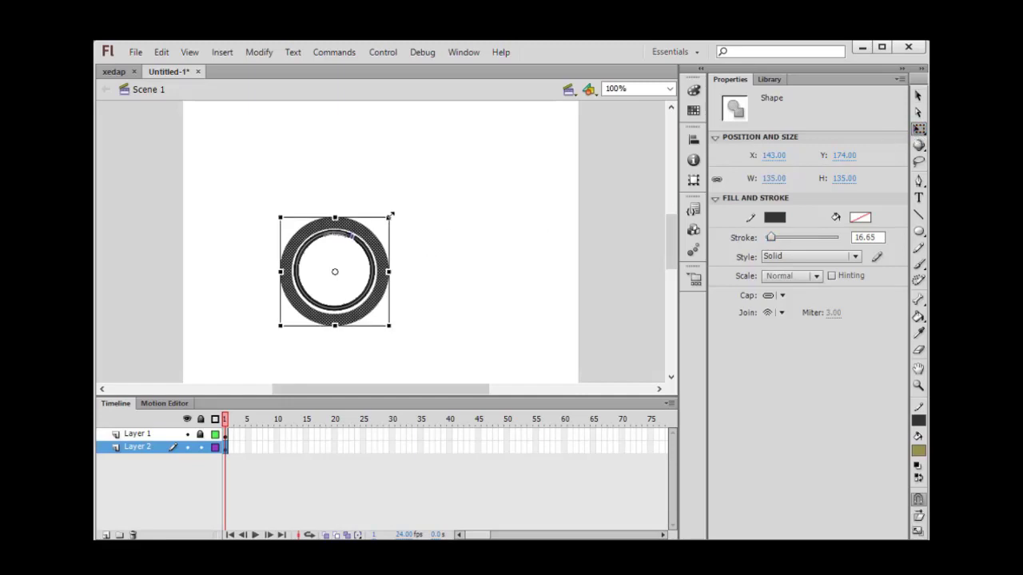
pyautogui.moveTo(390, 216); pyautogui.dragTo(380, 229)
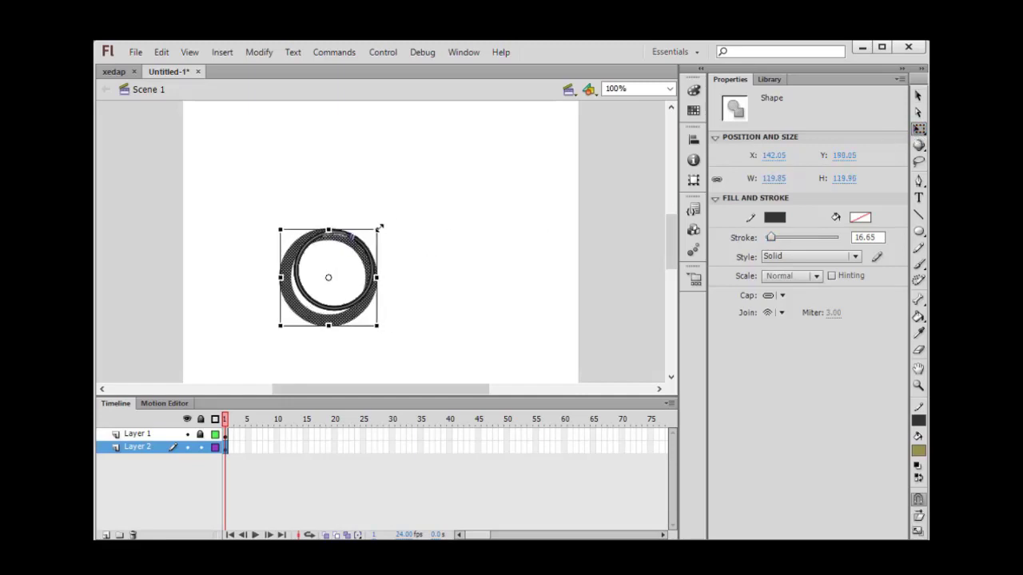
pyautogui.click(341, 268)
pyautogui.click(297, 318)
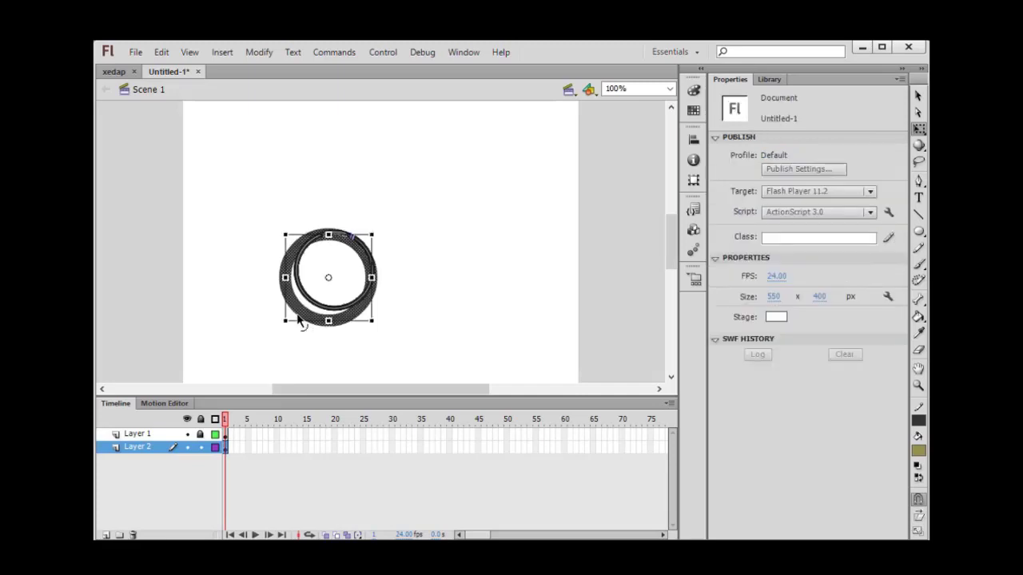
pyautogui.press('Up')
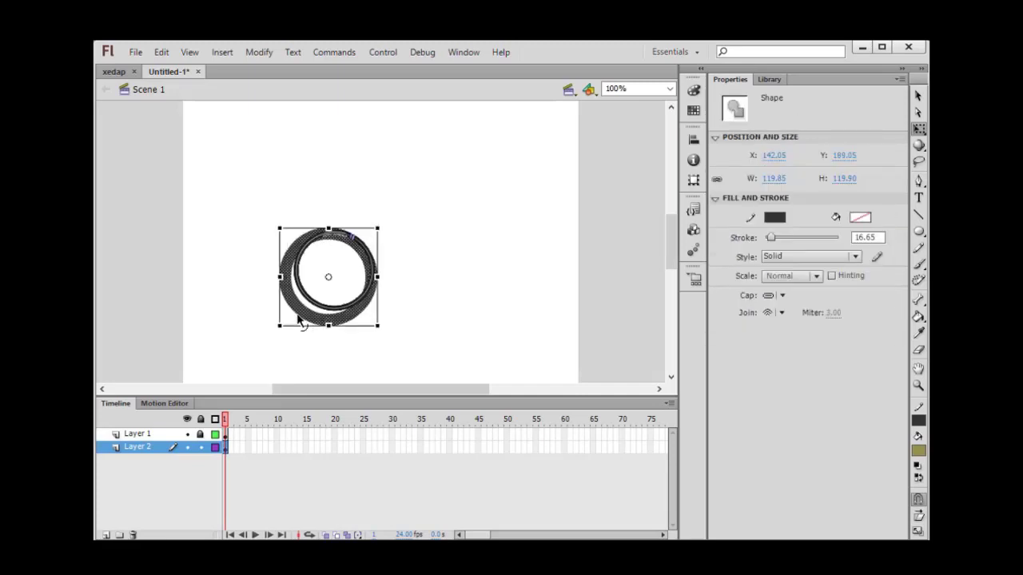
pyautogui.press('Right')
pyautogui.press('Right')
pyautogui.press('Right')
pyautogui.press('Right')
pyautogui.press('Right')
pyautogui.press('Up')
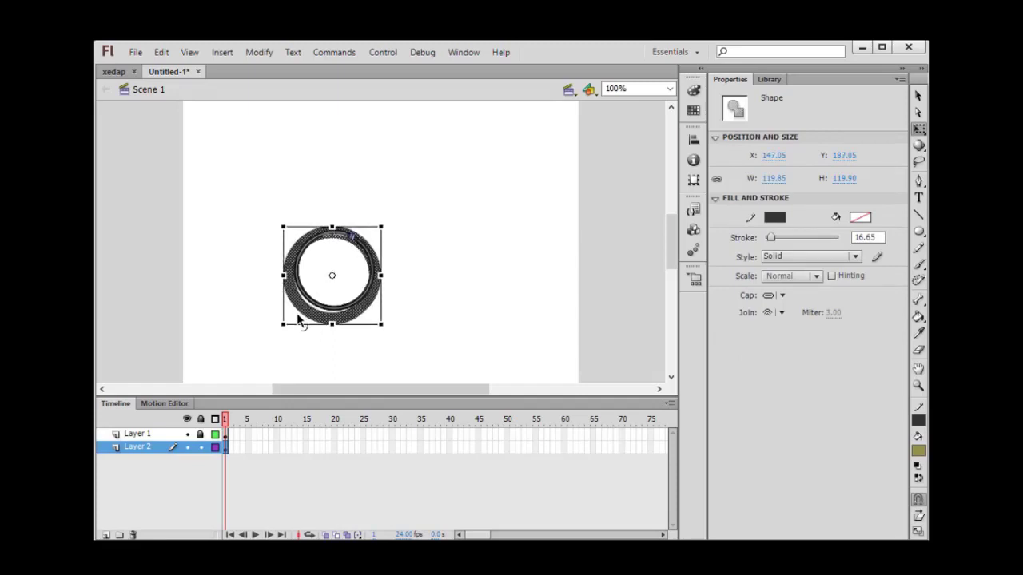
pyautogui.press('Up')
pyautogui.press('Up')
pyautogui.press('Up')
pyautogui.press('Right')
pyautogui.press('Right')
pyautogui.press('Right')
pyautogui.press('Right')
pyautogui.press('Up')
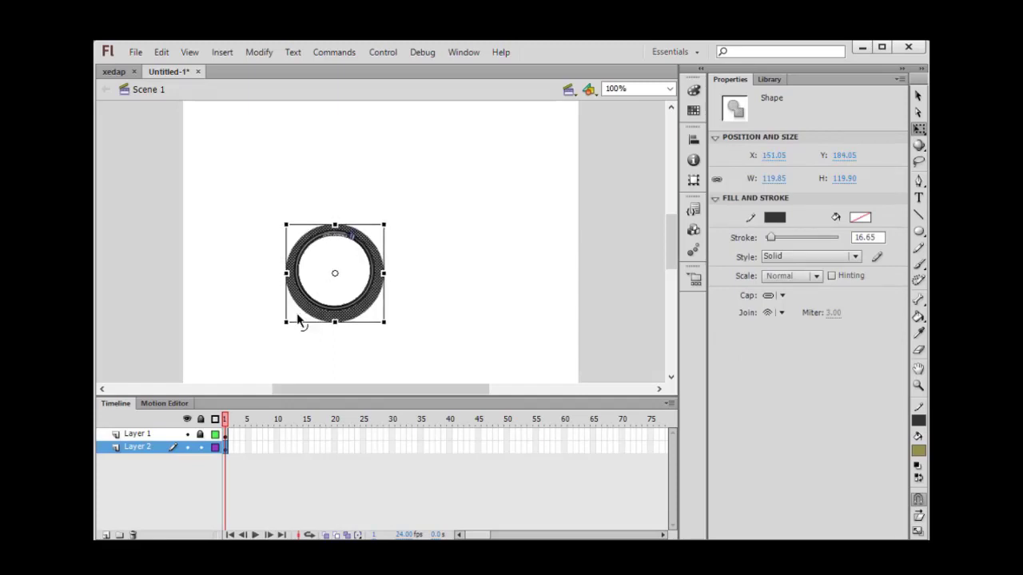
pyautogui.press('Up')
pyautogui.press('Up')
pyautogui.press('Up')
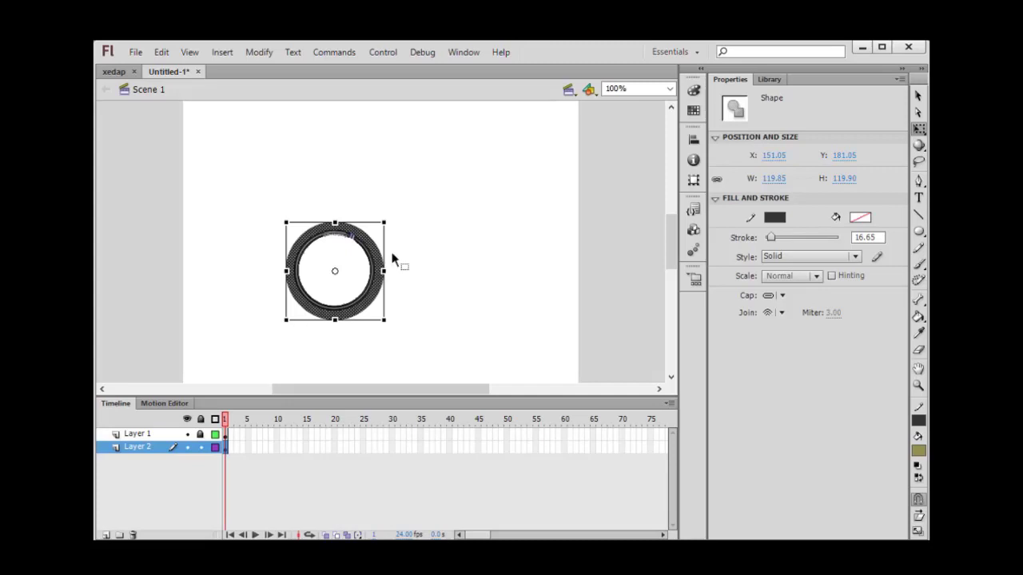
# Shrink the ring further to hug the rim, set its stroke to 10.75, and deselect.
pyautogui.moveTo(386, 221); pyautogui.dragTo(372, 231)
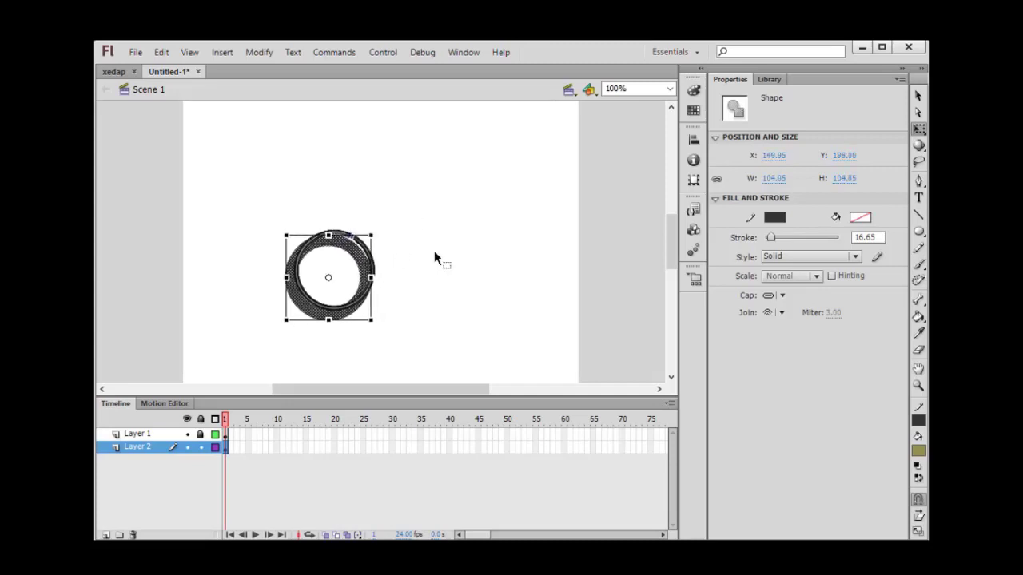
pyautogui.press('Up')
pyautogui.press('Up')
pyautogui.press('Up')
pyautogui.press('Up')
pyautogui.press('Up')
pyautogui.press('Down')
pyautogui.press('Down')
pyautogui.press('Down')
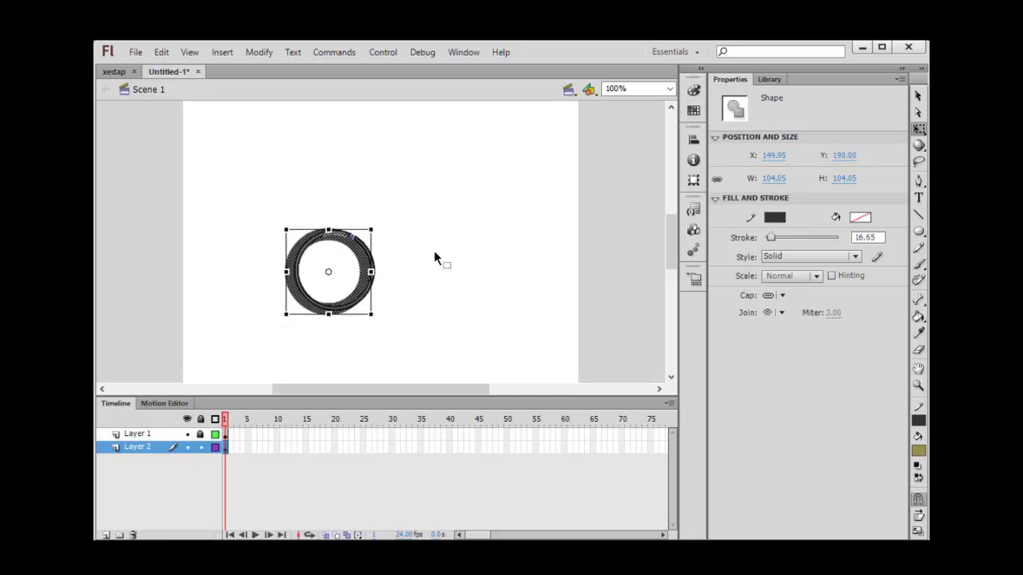
pyautogui.press('Down')
pyautogui.press('Down')
pyautogui.press('Down')
pyautogui.press('Right')
pyautogui.press('Right')
pyautogui.press('Right')
pyautogui.press('Right')
pyautogui.press('Right')
pyautogui.press('Right')
pyautogui.press('Right')
pyautogui.press('Right')
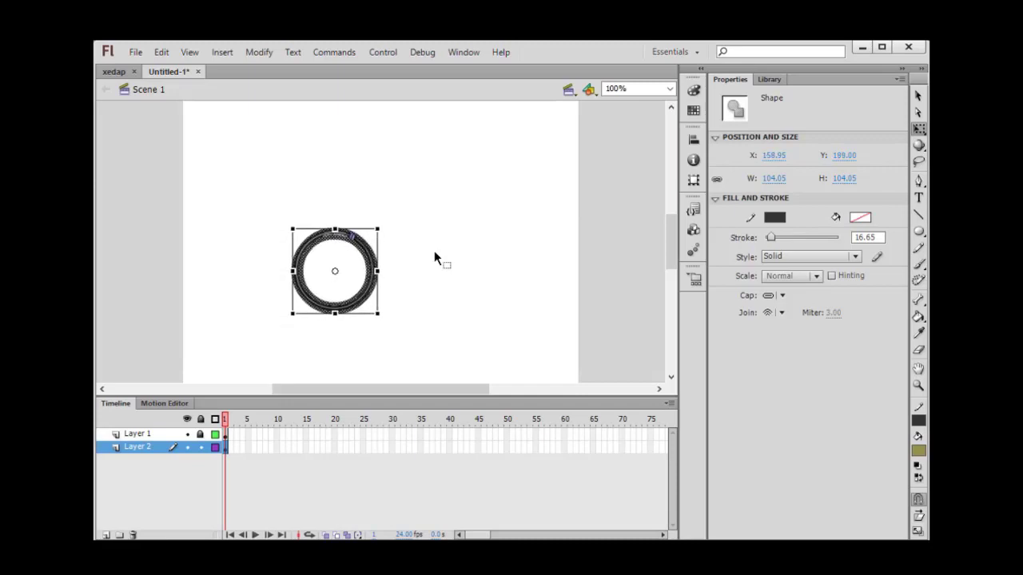
pyautogui.press('Right')
pyautogui.press('Right')
pyautogui.hotkey('shift', 'Up')
pyautogui.press('Left')
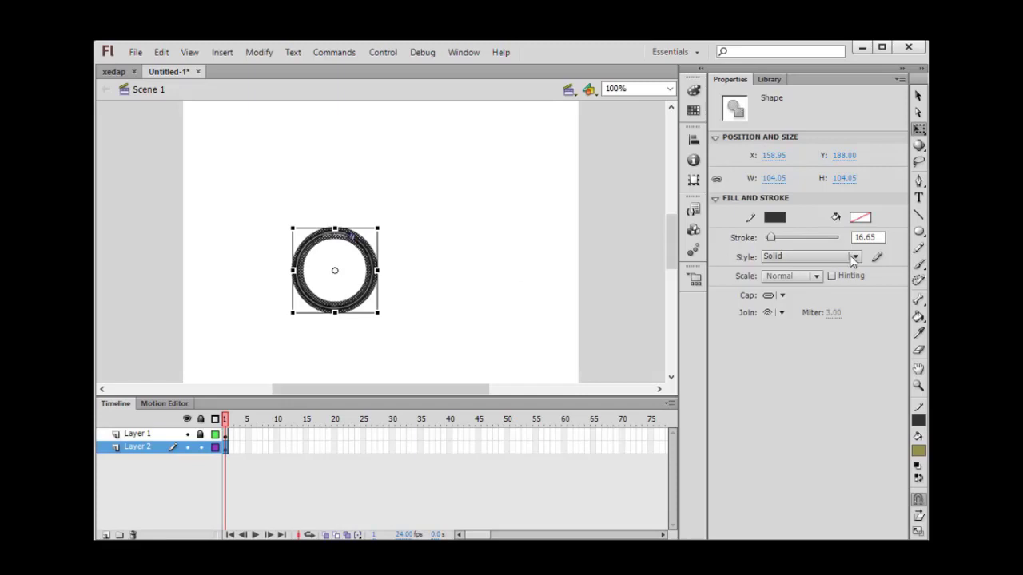
pyautogui.moveTo(772, 241); pyautogui.dragTo(770, 240)
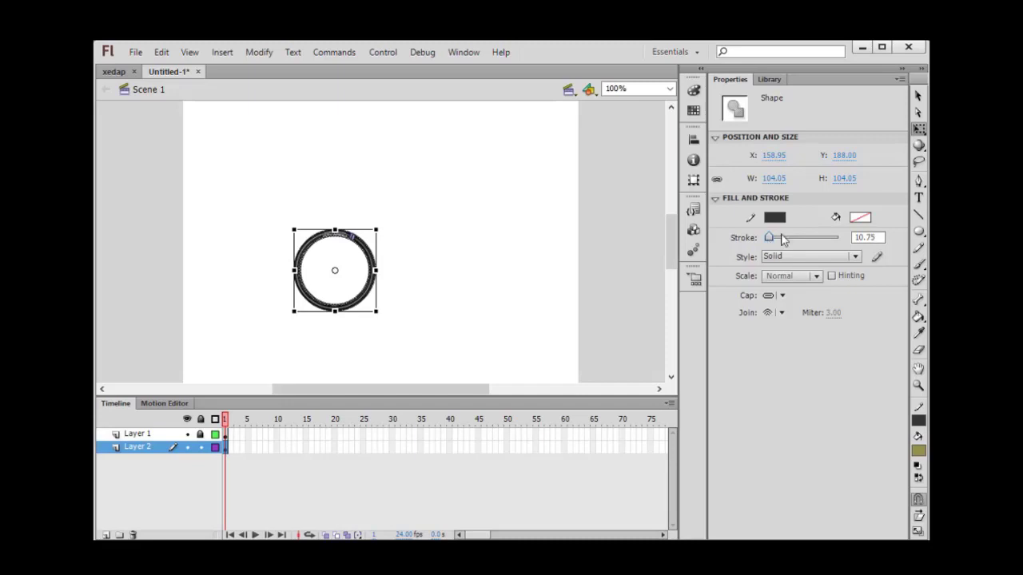
pyautogui.click(918, 96)
pyautogui.click(403, 325)
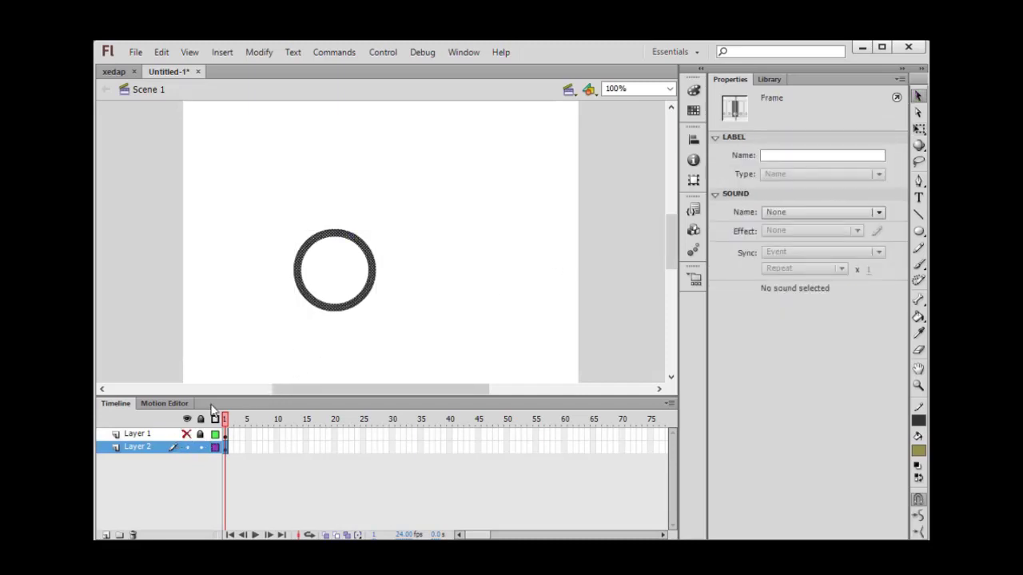
# Duplicate the rim circle and move the copy to the right.
pyautogui.moveTo(255, 199); pyautogui.dragTo(423, 346)
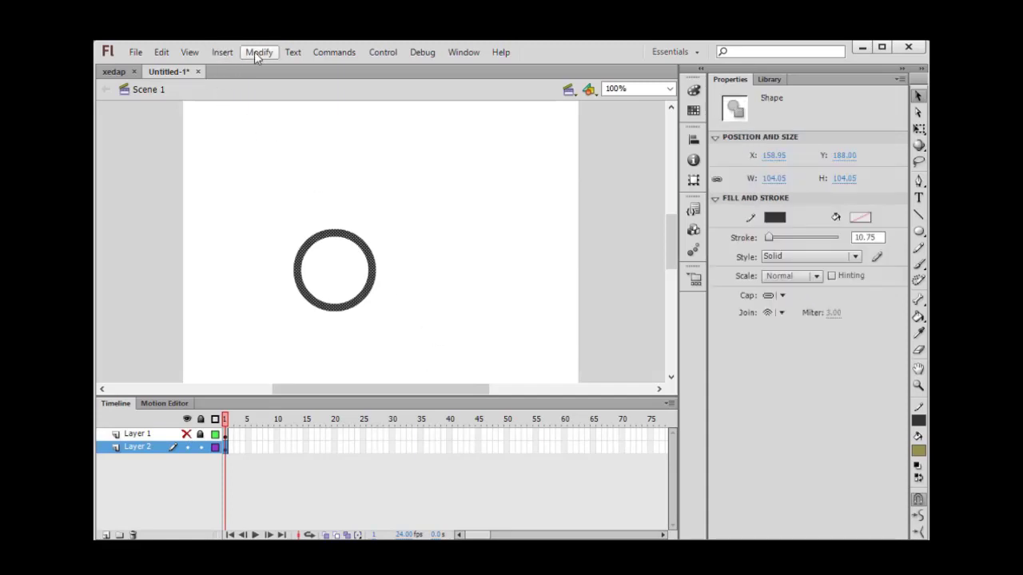
pyautogui.click(189, 52)
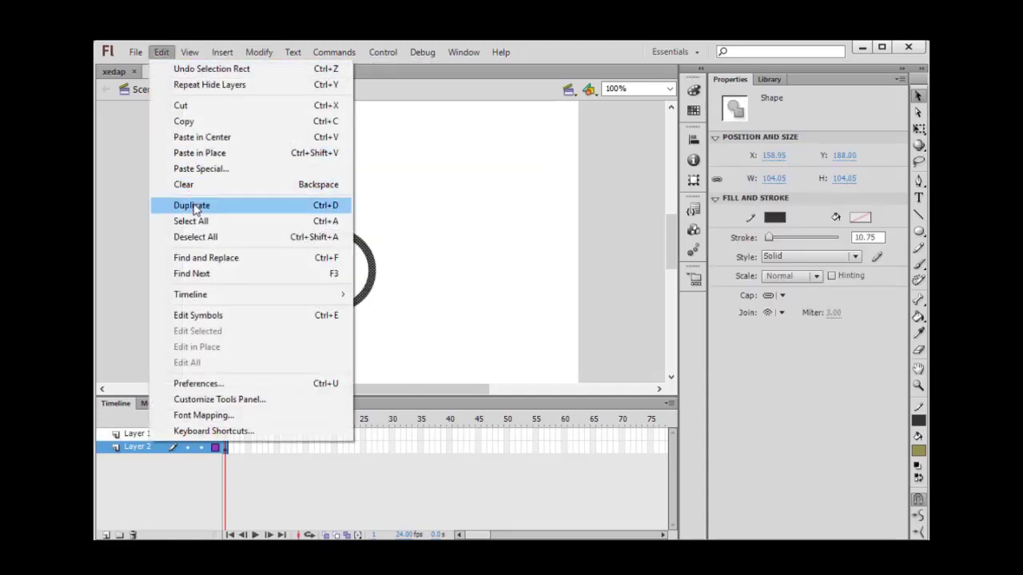
pyautogui.click(192, 206)
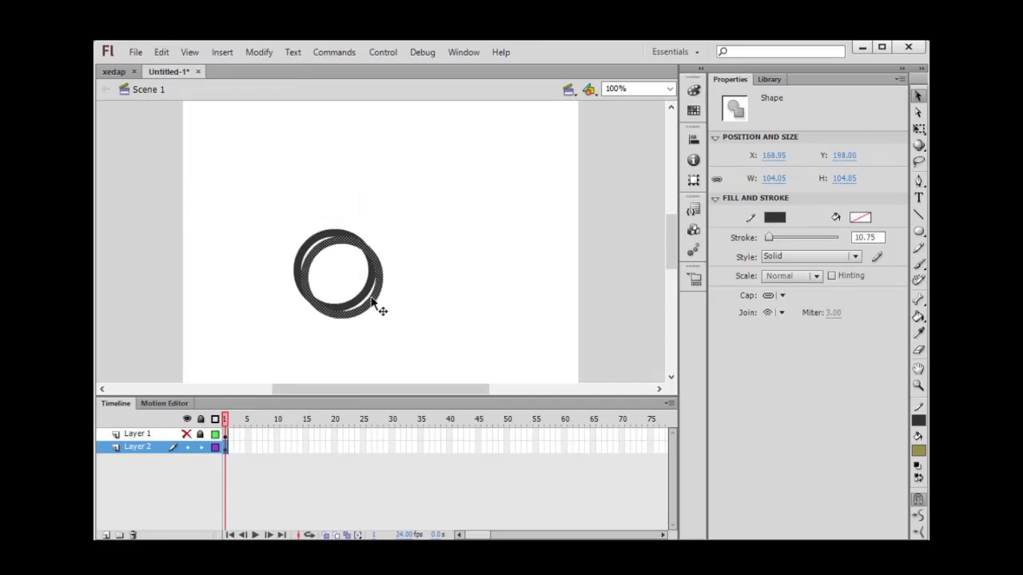
pyautogui.moveTo(373, 301); pyautogui.dragTo(521, 314)
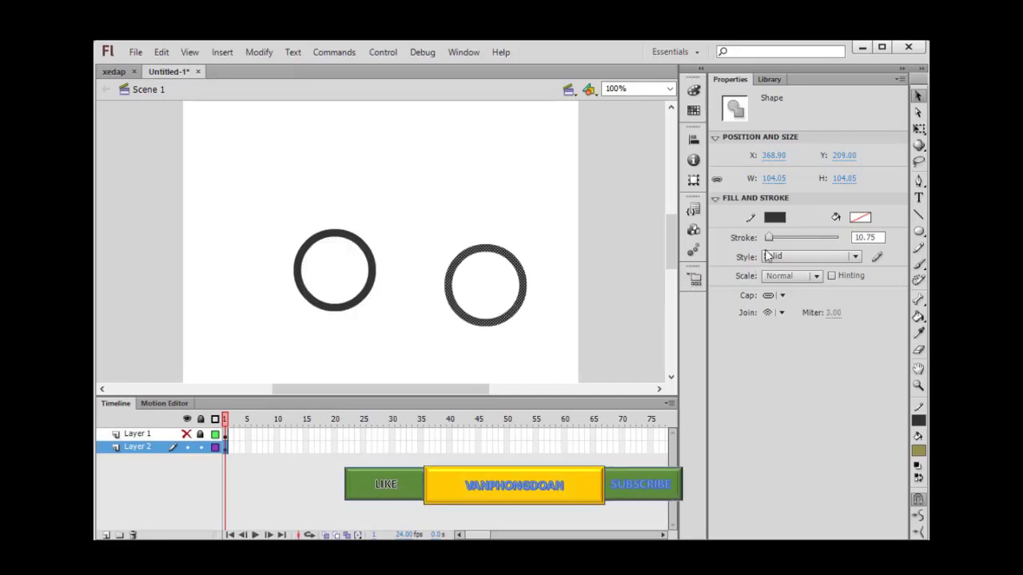
# Make the copy's stroke white and about 2.9 wide, then place it on the black rim.
pyautogui.moveTo(771, 239); pyautogui.dragTo(768, 239)
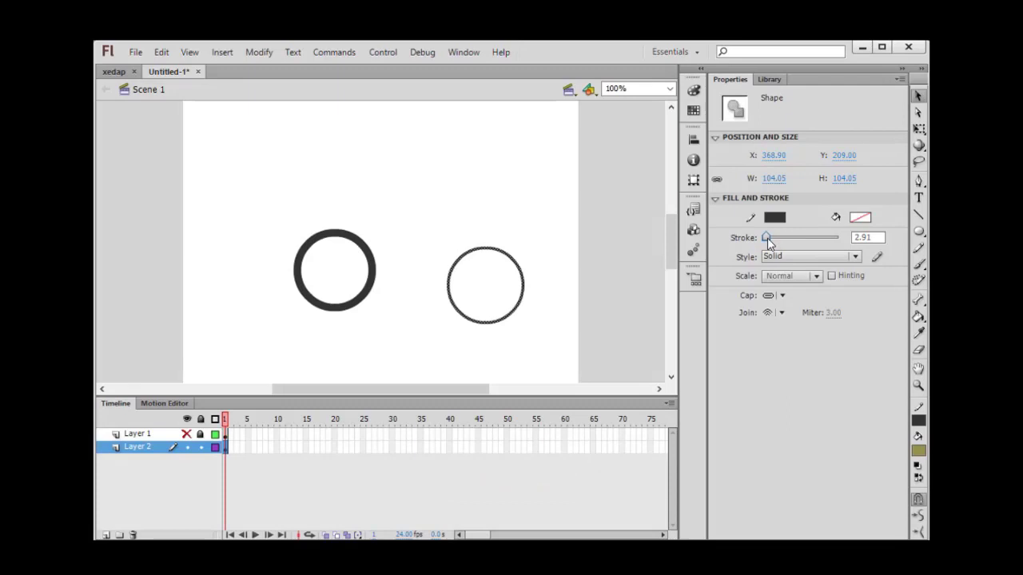
pyautogui.click(771, 222)
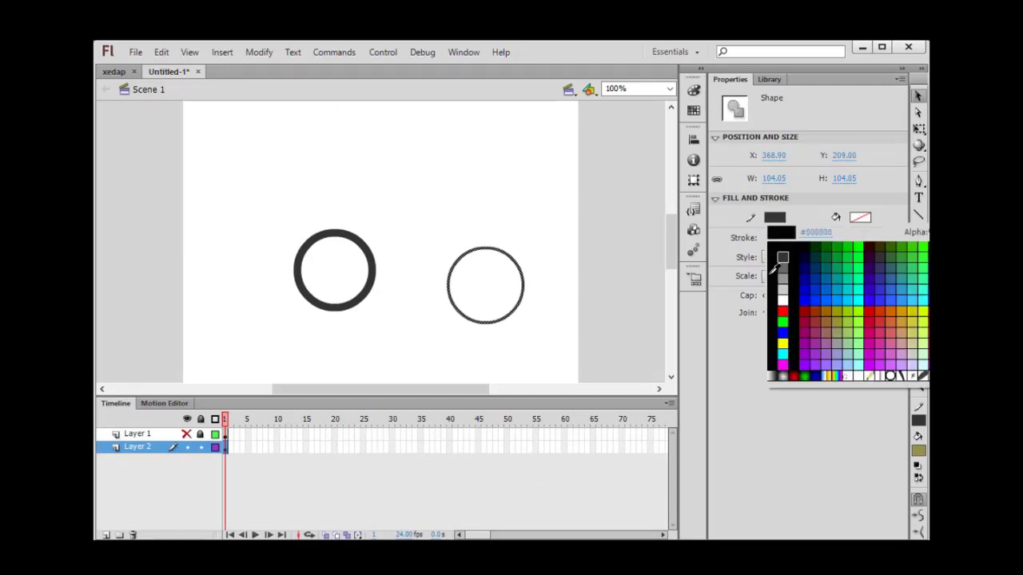
pyautogui.click(785, 296)
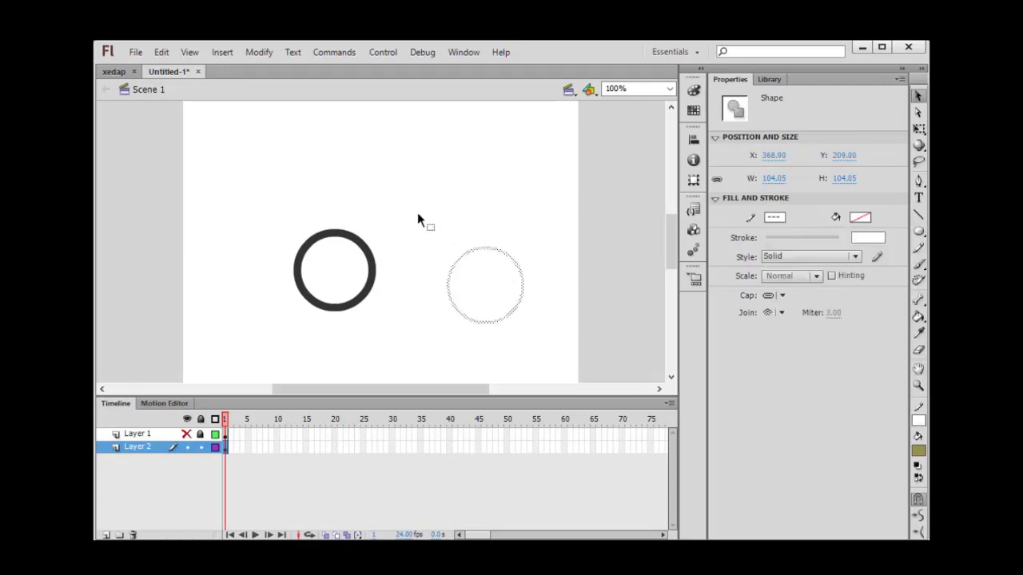
pyautogui.moveTo(417, 213); pyautogui.dragTo(598, 342)
pyautogui.moveTo(520, 315)
pyautogui.mouseDown()
pyautogui.moveTo(364, 297)
pyautogui.moveTo(462, 297)
pyautogui.mouseUp()
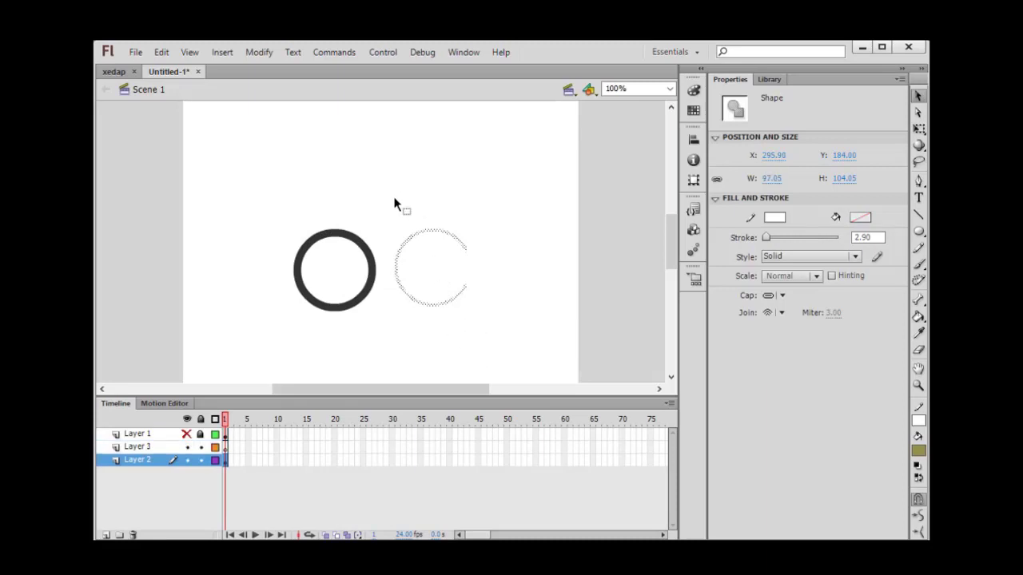
pyautogui.moveTo(394, 199); pyautogui.dragTo(511, 347)
# Move the white circle onto Layer 3 and convert it to a bitmap.
pyautogui.press('Delete')
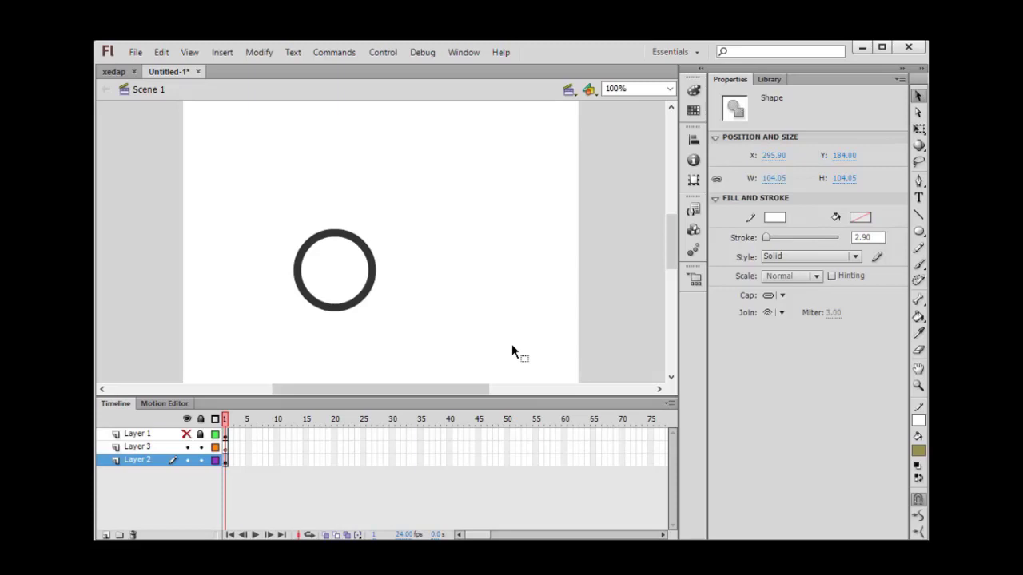
pyautogui.click(225, 447)
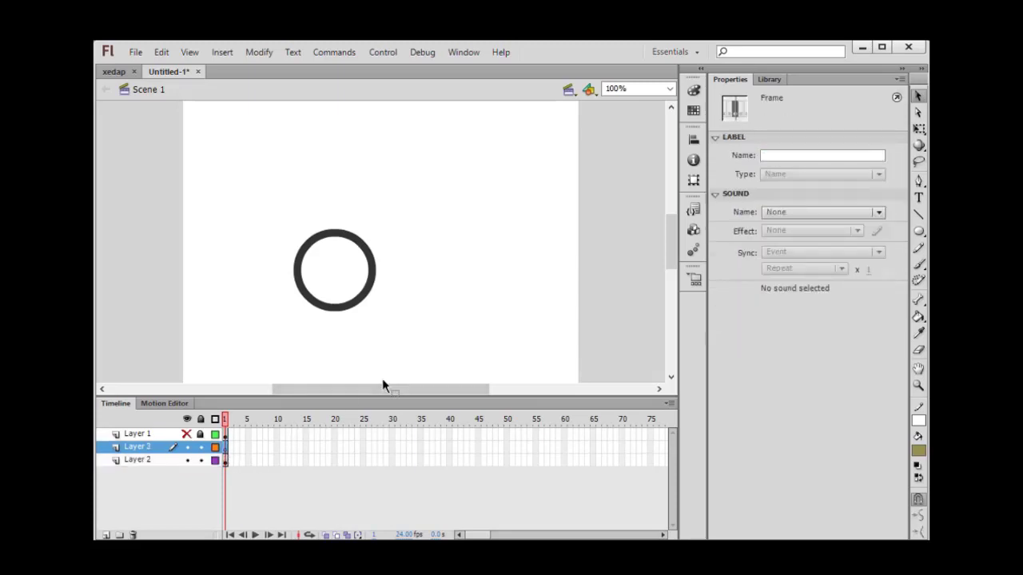
pyautogui.hotkey('ctrl', 'v')
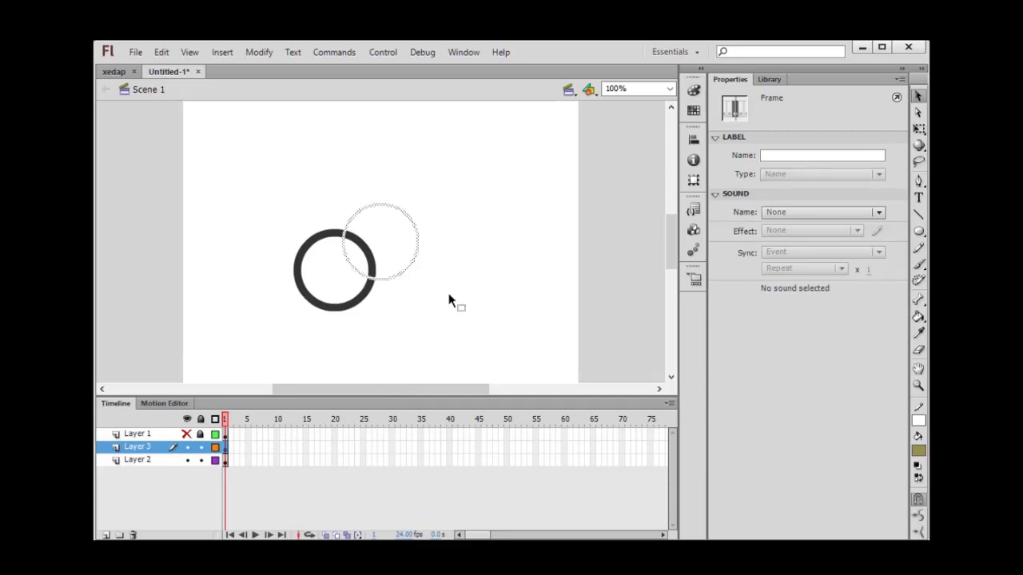
pyautogui.click(259, 53)
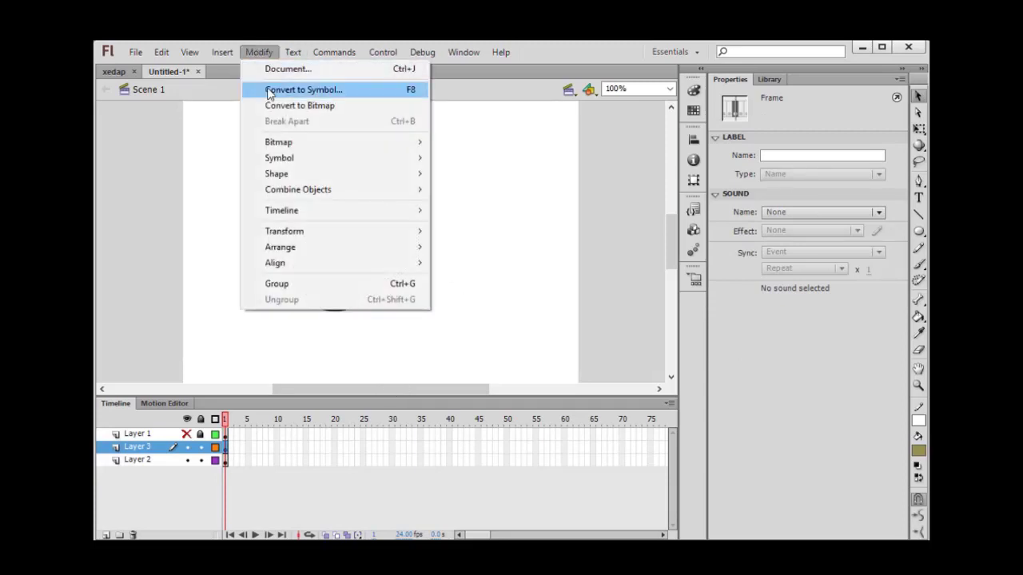
pyautogui.click(290, 109)
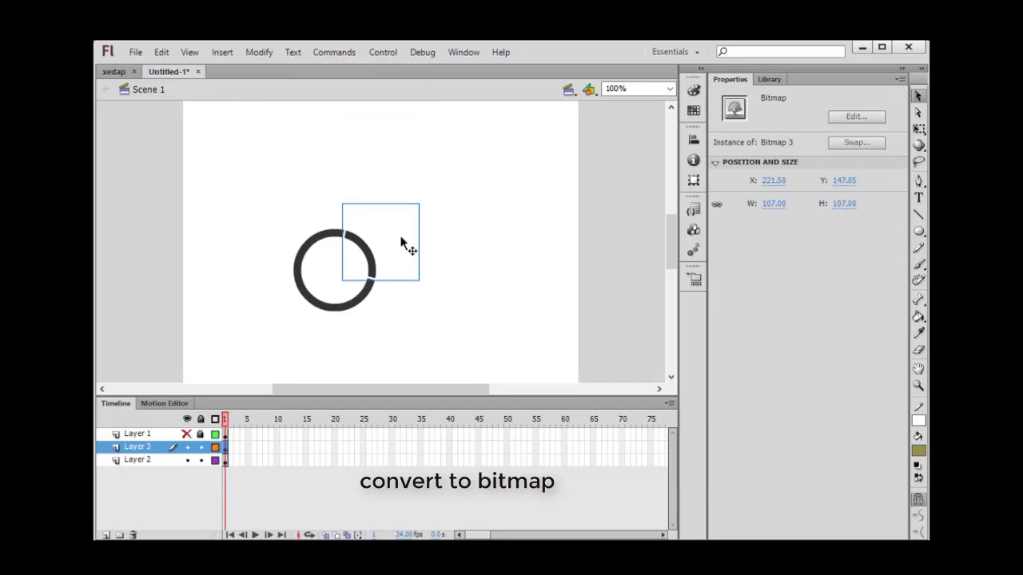
pyautogui.moveTo(401, 242); pyautogui.dragTo(469, 242)
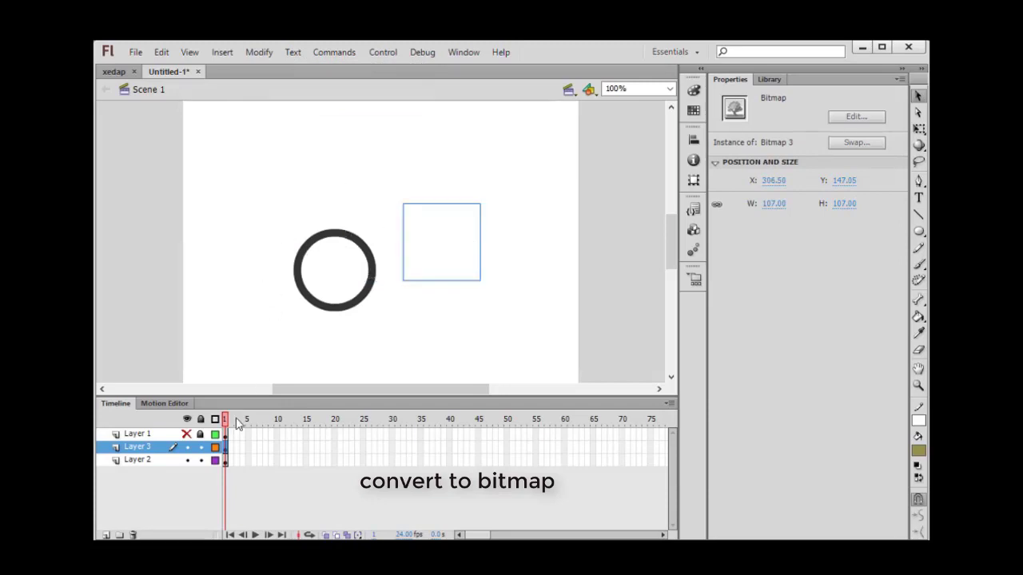
# Convert the black rim circle on Layer 2 to a bitmap.
pyautogui.click(284, 227)
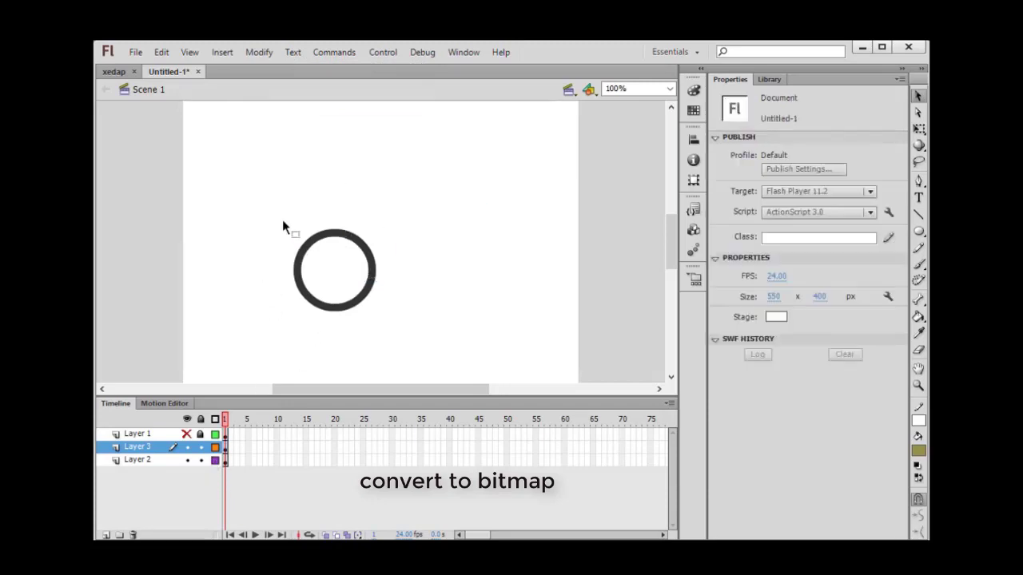
pyautogui.moveTo(282, 223); pyautogui.dragTo(380, 329)
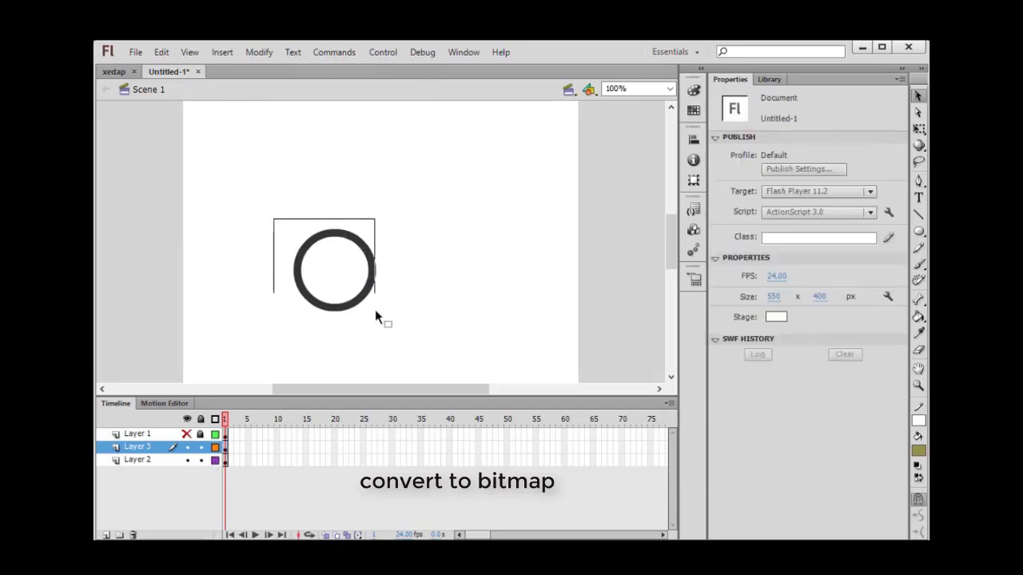
pyautogui.click(259, 53)
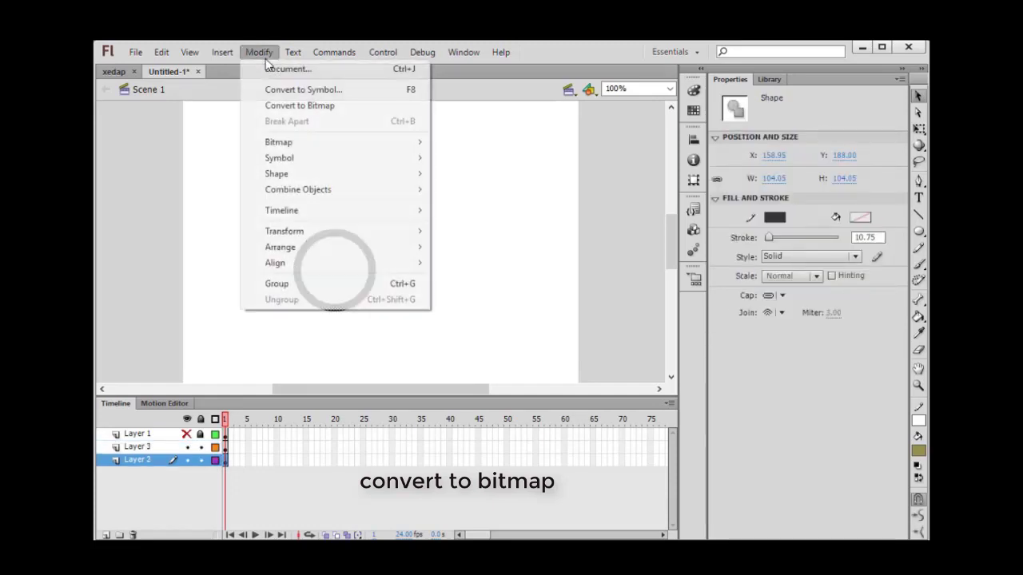
pyautogui.click(271, 107)
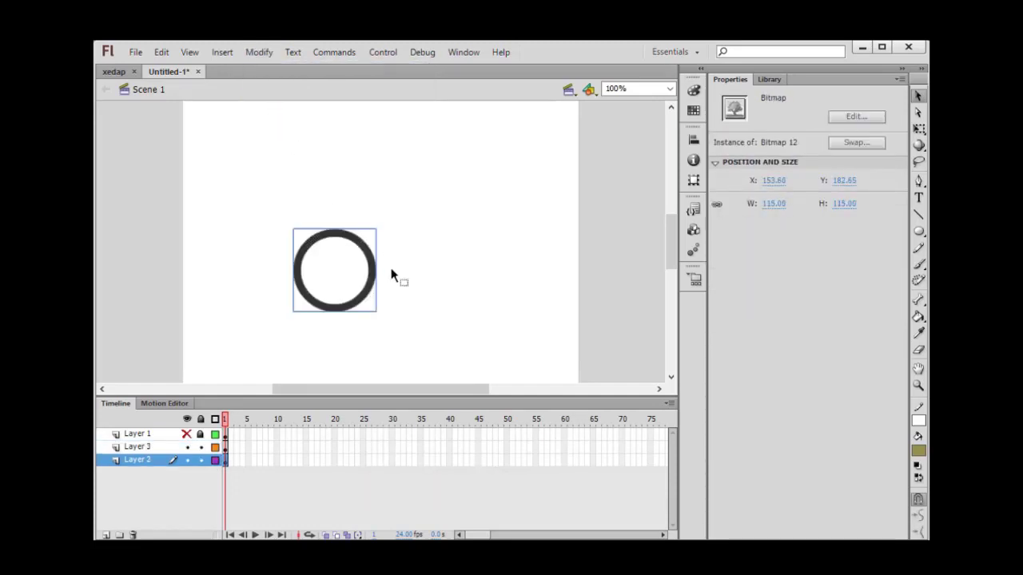
pyautogui.click(420, 300)
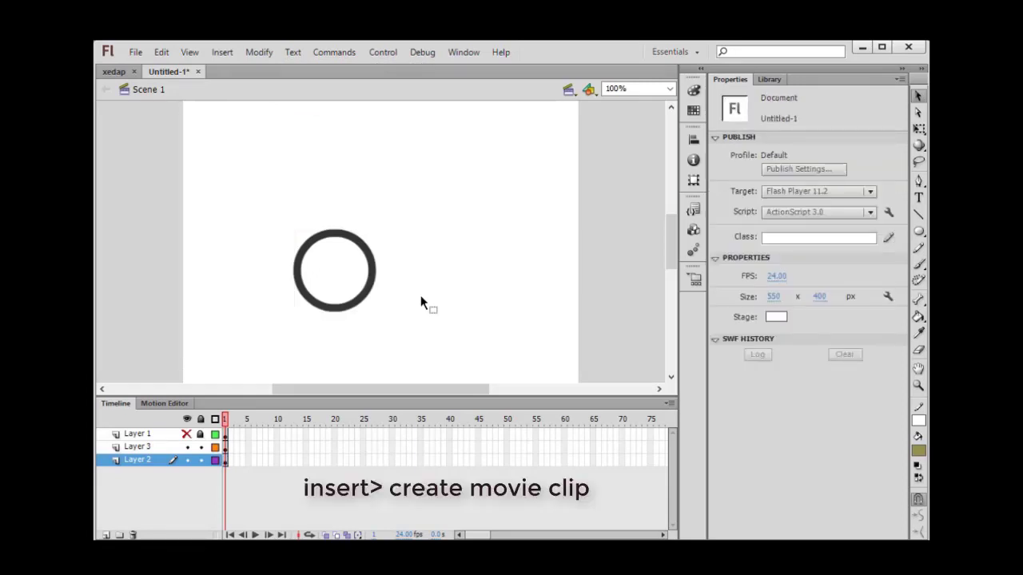
# Create a new movie clip symbol named 'banhxe'.
pyautogui.click(227, 53)
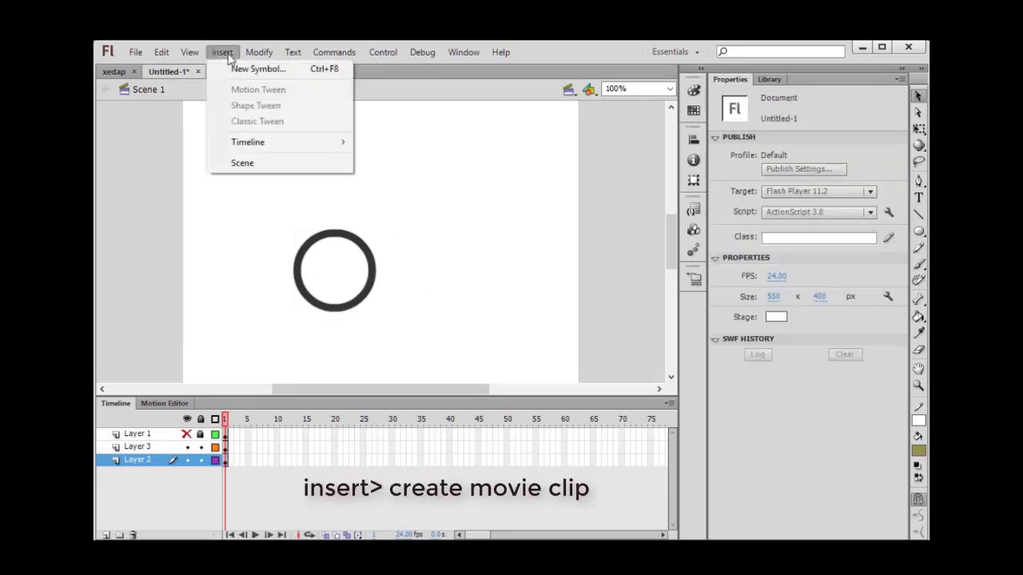
pyautogui.click(249, 73)
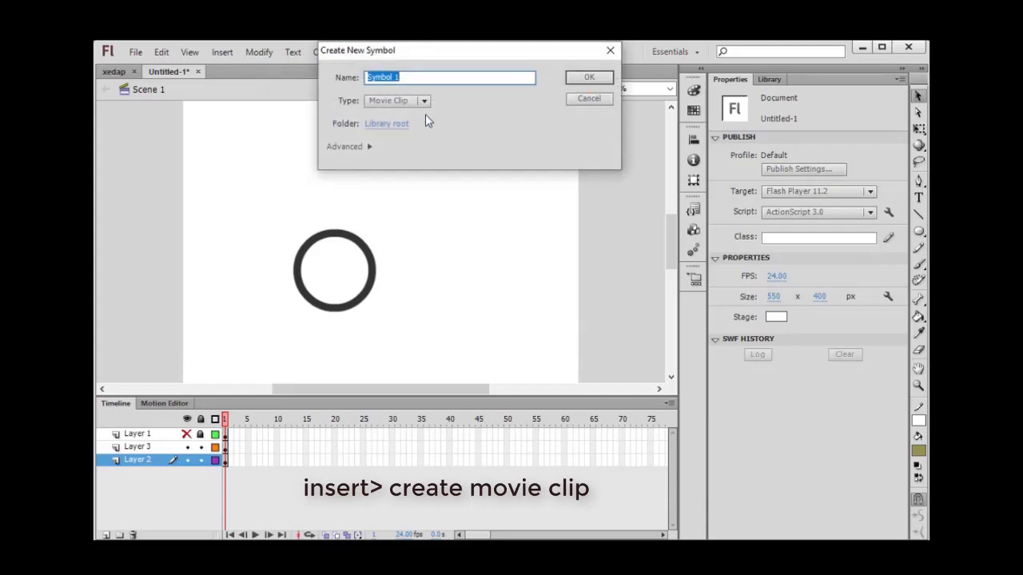
pyautogui.write('ba')
pyautogui.write('n')
pyautogui.click(759, 211)
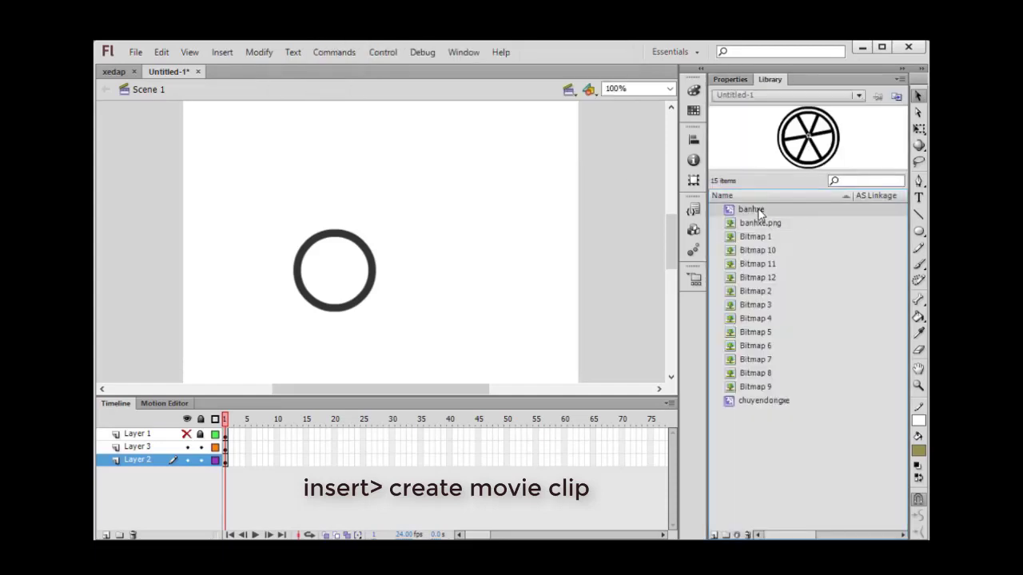
# Place a banhxe wheel, then delete the black rim circle and the wheel from the stage.
pyautogui.moveTo(807, 143)
pyautogui.mouseDown()
pyautogui.moveTo(479, 210)
pyautogui.moveTo(461, 235)
pyautogui.moveTo(467, 246)
pyautogui.mouseUp()
pyautogui.click(423, 308)
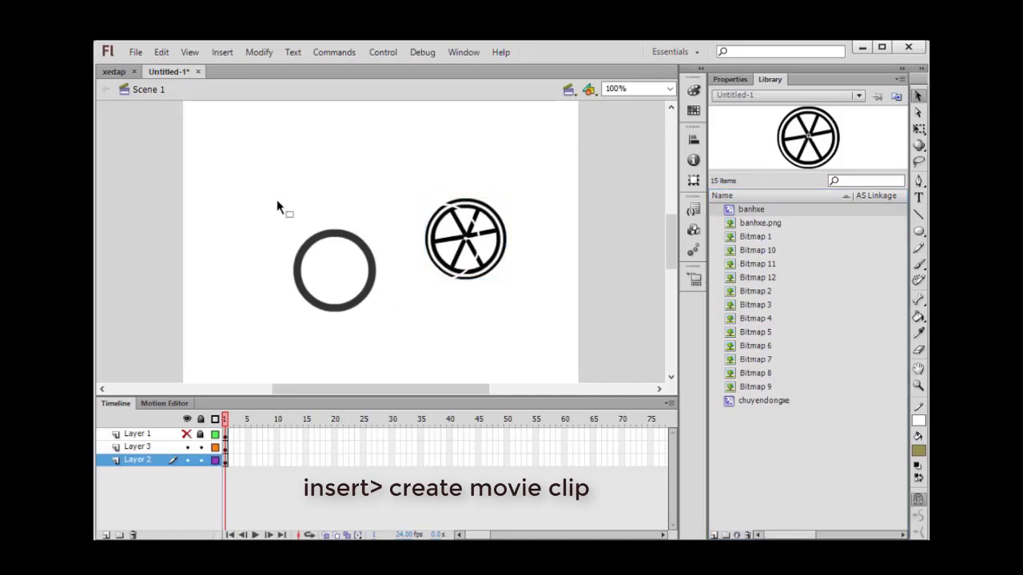
pyautogui.moveTo(278, 201); pyautogui.dragTo(387, 340)
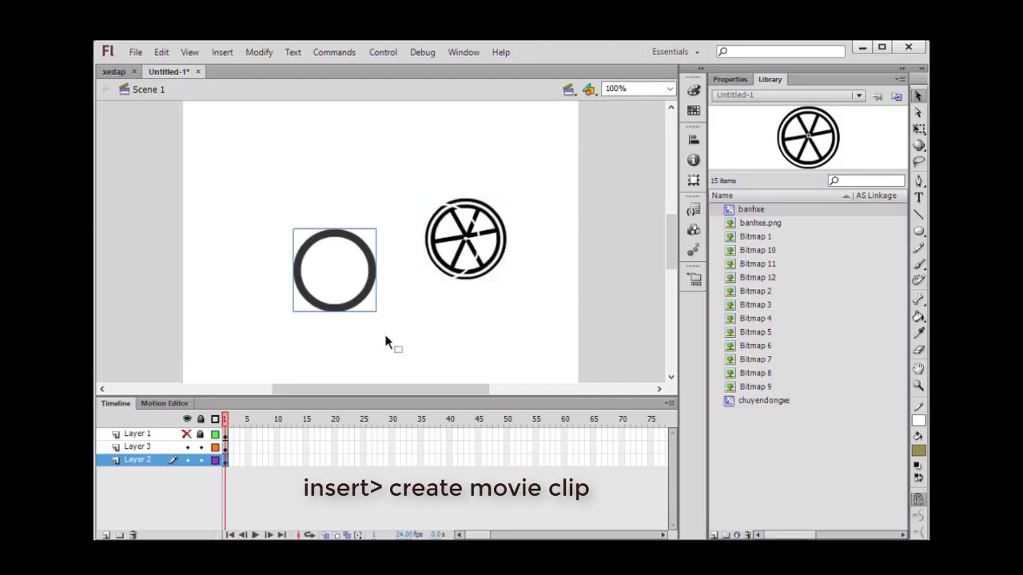
pyautogui.press('Delete')
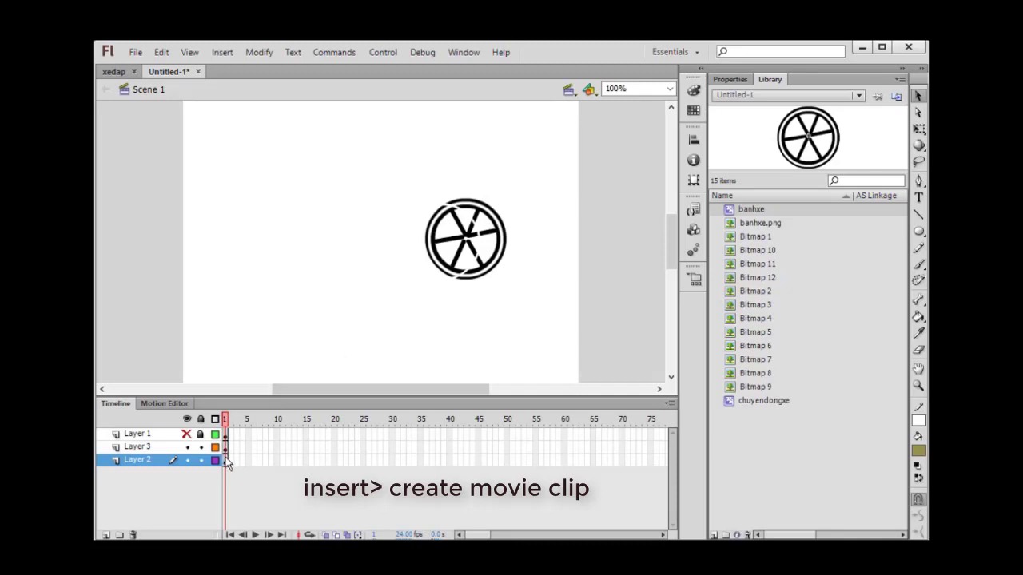
pyautogui.click(226, 460)
pyautogui.press('Delete')
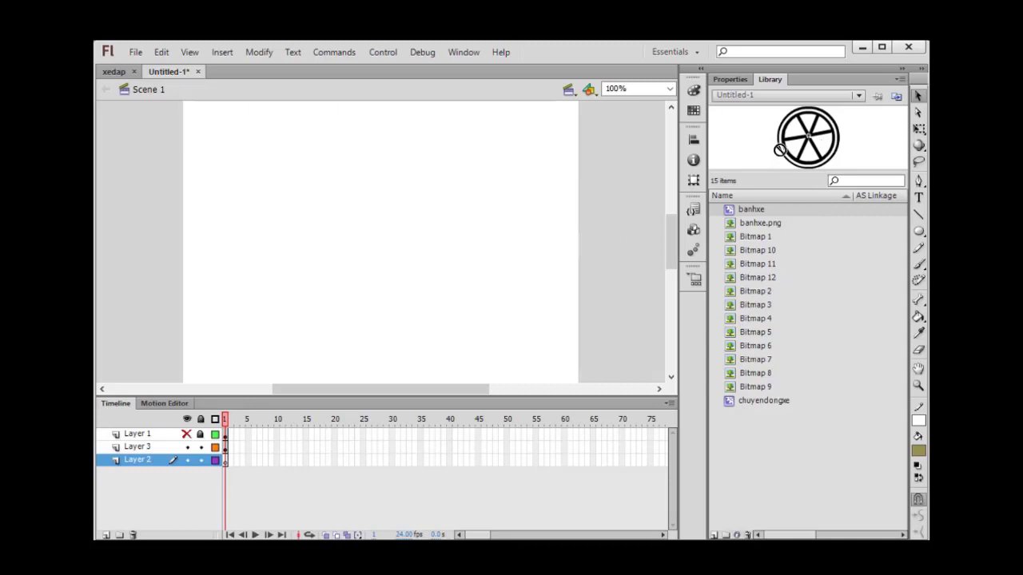
# Drag a banhxe instance to the stage centre and open it for symbol editing.
pyautogui.moveTo(780, 147); pyautogui.dragTo(405, 249)
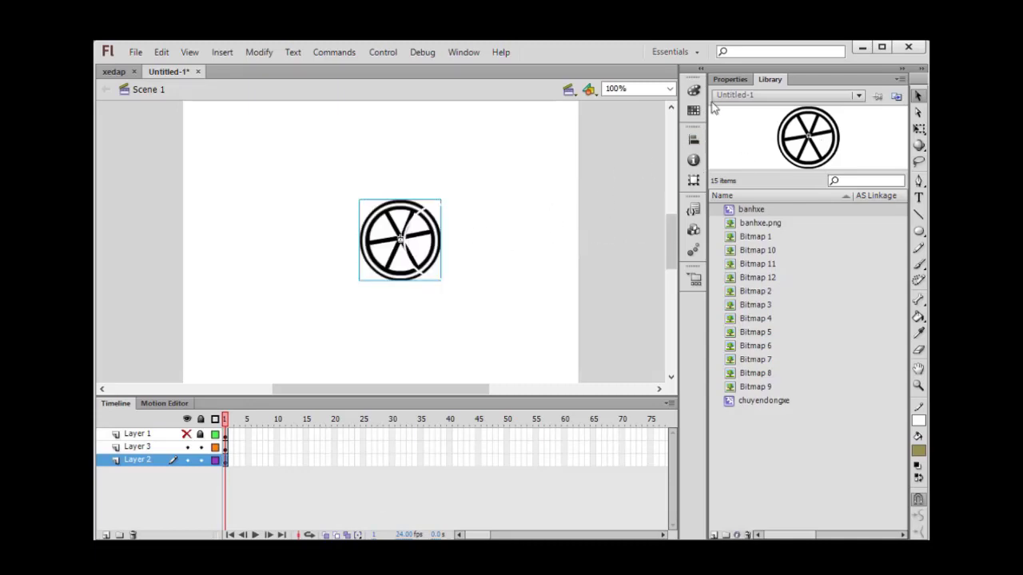
pyautogui.click(729, 79)
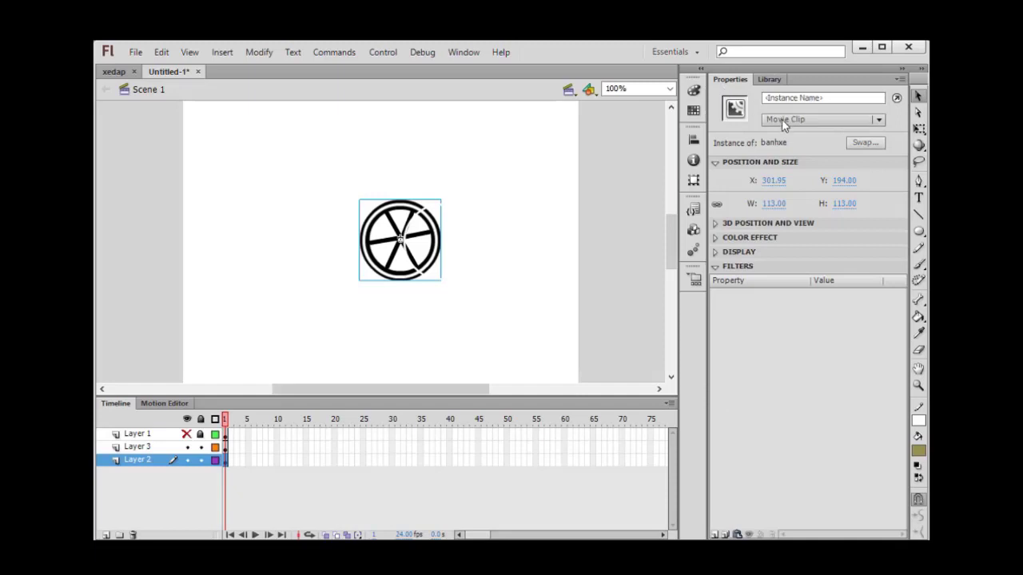
pyautogui.doubleClick(405, 250)
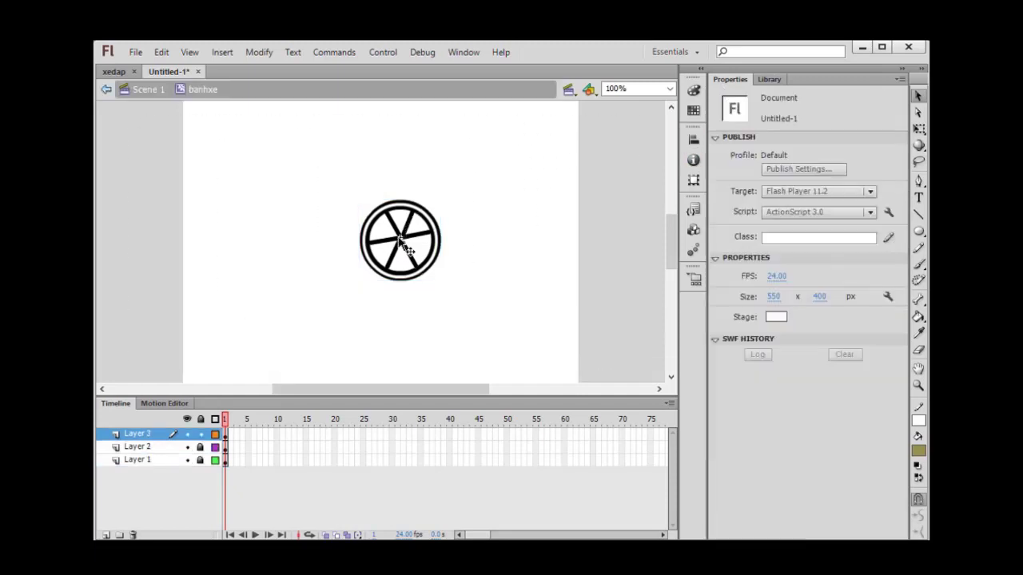
# Toggle the rim layer's outline and visibility in the banhxe symbol, leaving the rim visible.
pyautogui.click(188, 455)
pyautogui.click(188, 448)
pyautogui.click(189, 462)
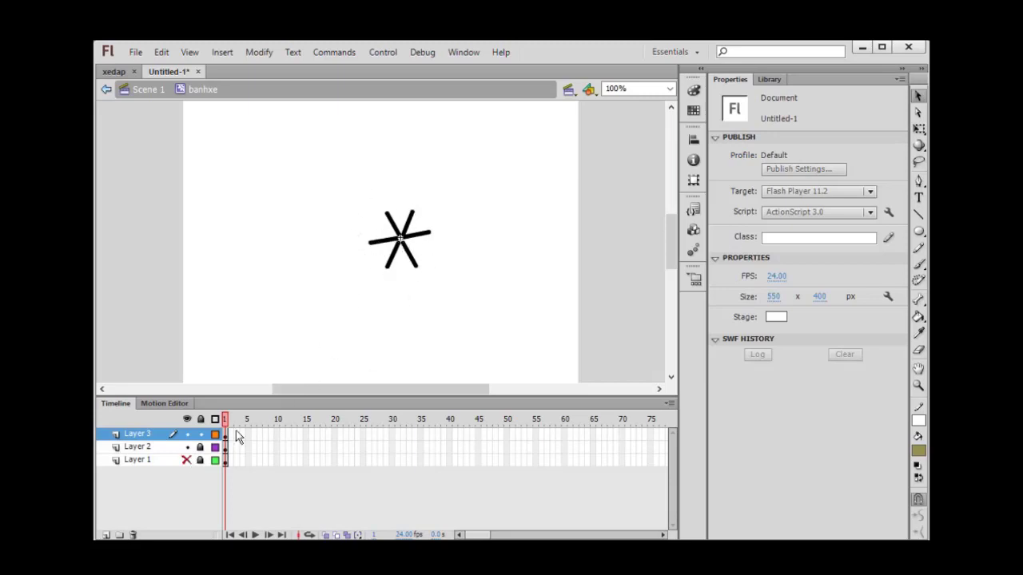
pyautogui.click(186, 460)
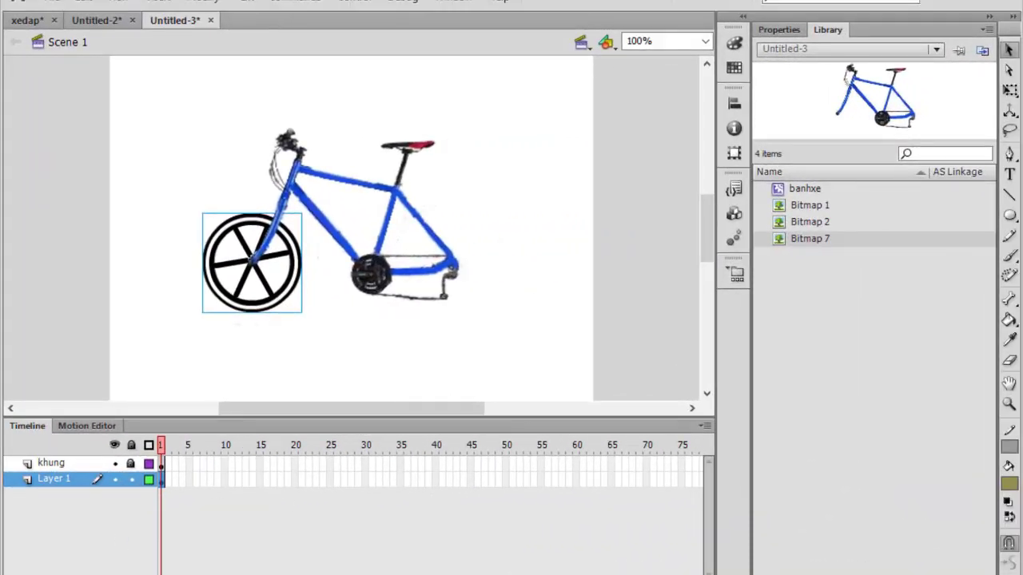
# Add a new layer and place a banhxe wheel at the bicycle's rear, nudged into alignment.
pyautogui.click(15, 569)
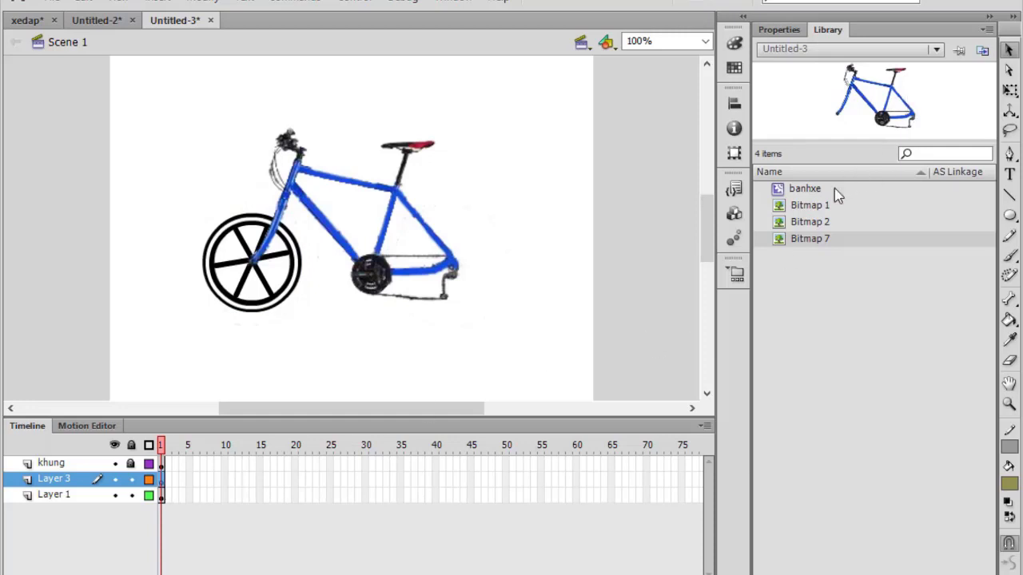
pyautogui.click(807, 190)
pyautogui.moveTo(874, 108); pyautogui.dragTo(452, 282)
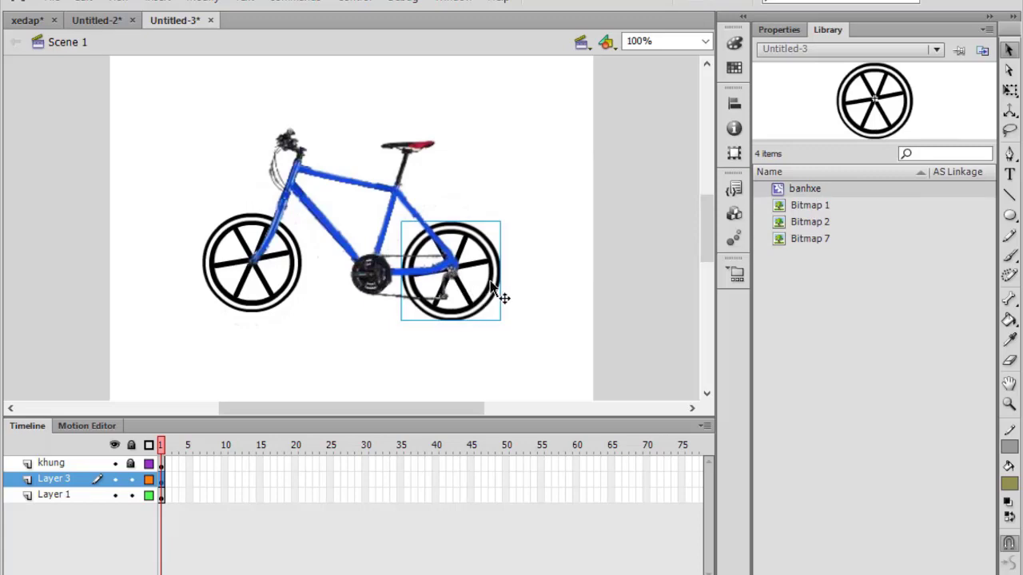
pyautogui.press('Right')
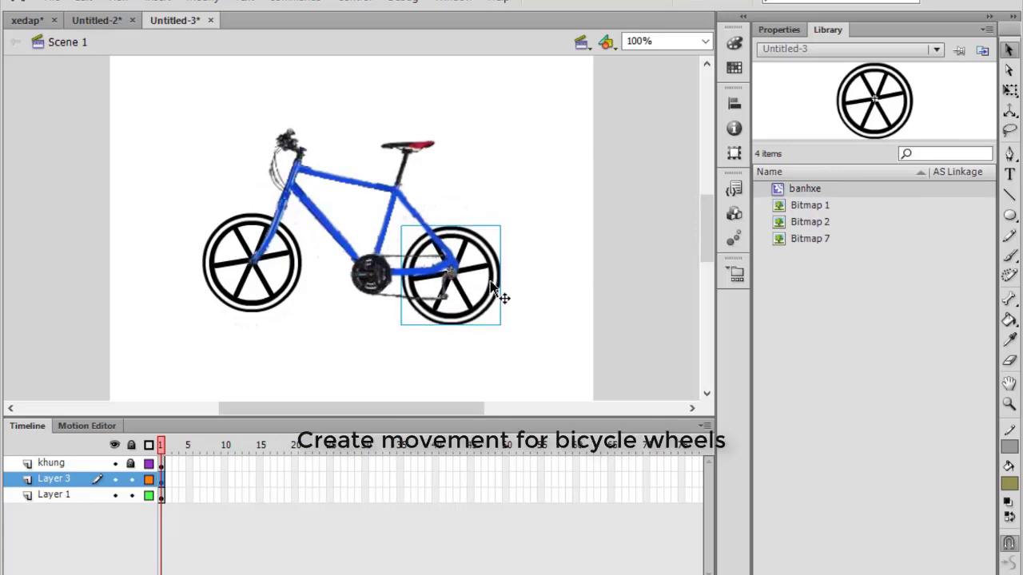
pyautogui.press('Down')
pyautogui.press('Up')
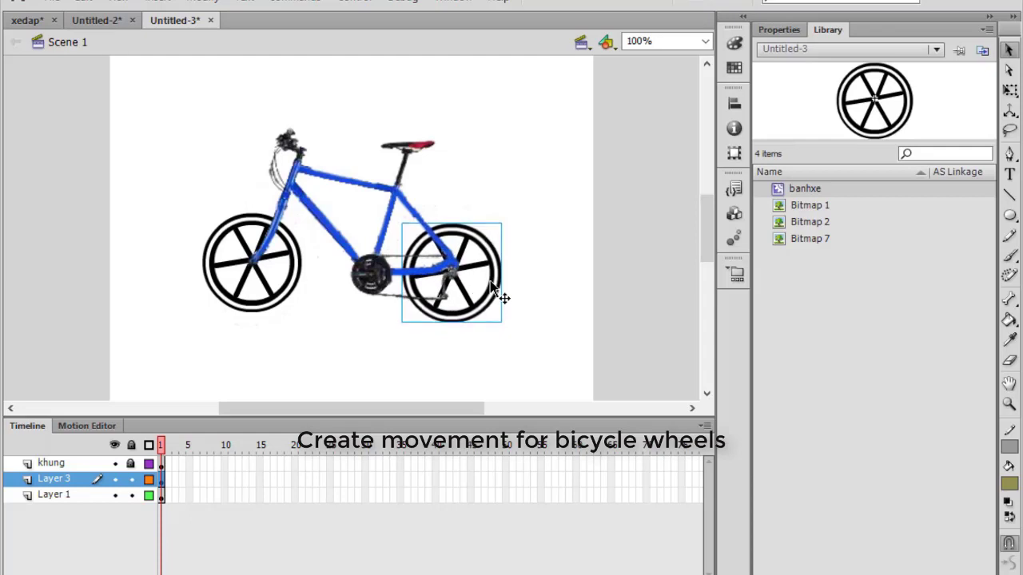
pyautogui.press('Up')
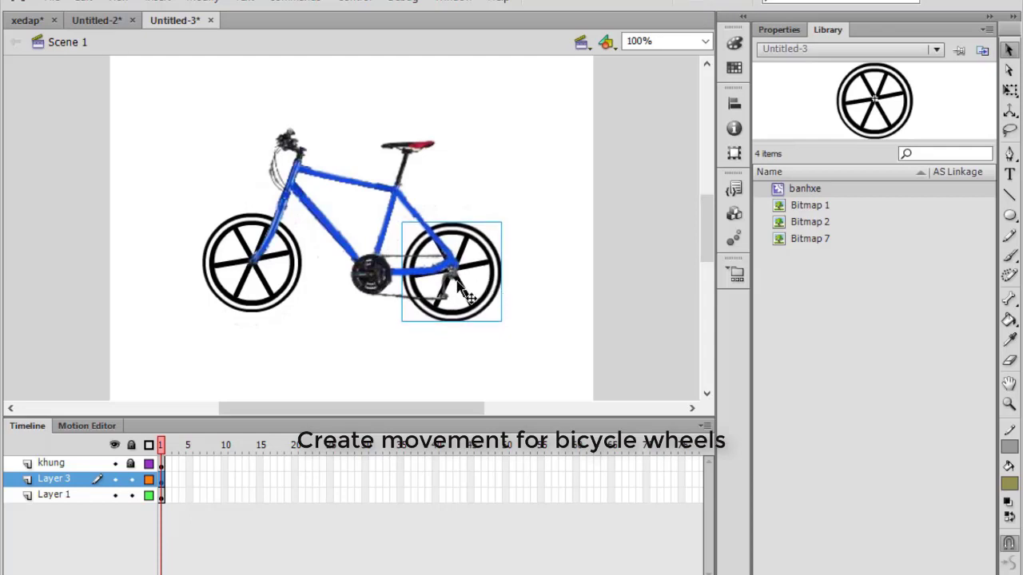
# Nudge the front wheel right and down into place.
pyautogui.click(279, 289)
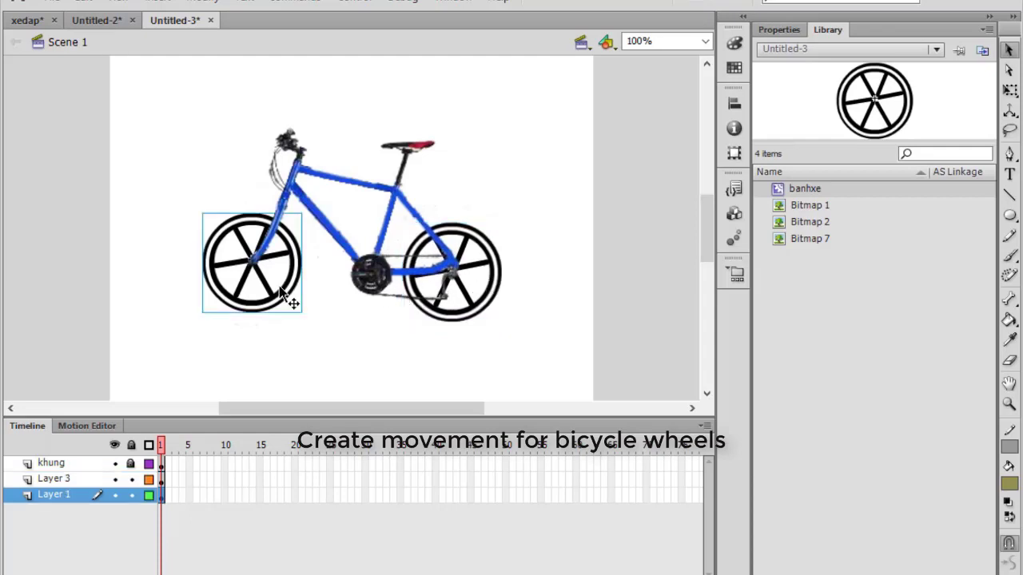
pyautogui.press('Right')
pyautogui.press('Down')
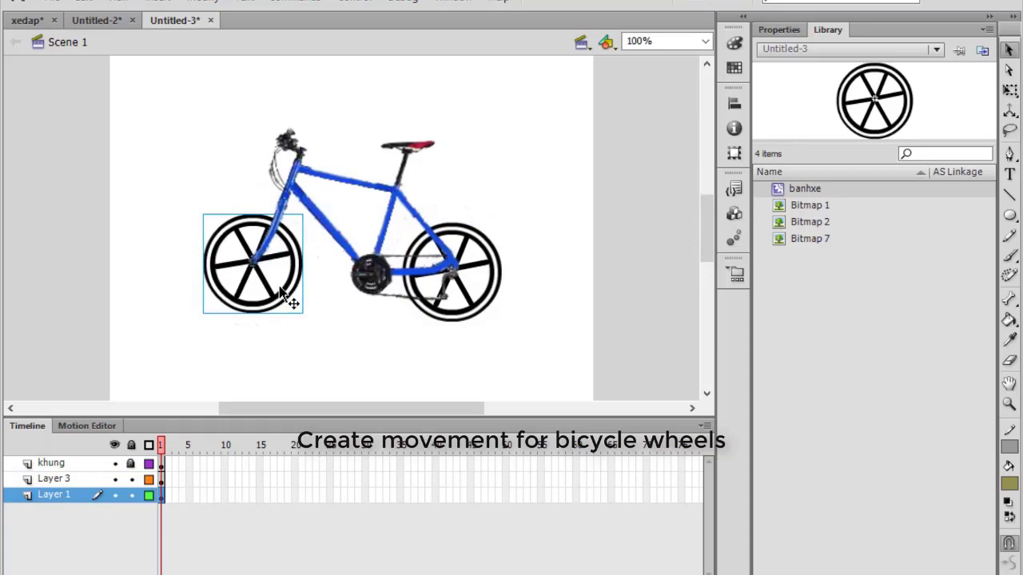
pyautogui.click(344, 383)
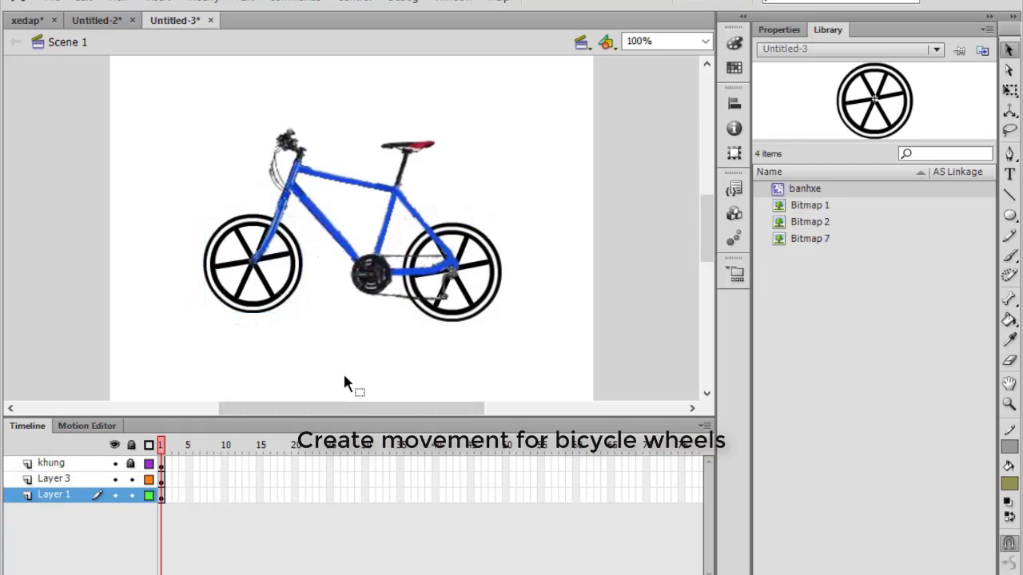
# Insert frames through frame 28 on all three bicycle layers.
pyautogui.click(343, 465)
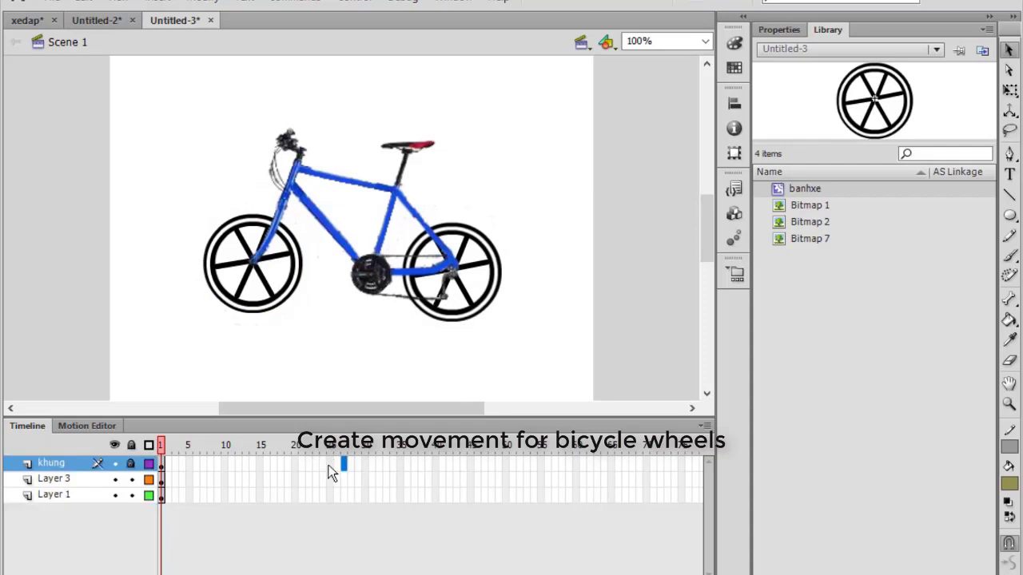
pyautogui.click(163, 464)
pyautogui.keyDown('shift'); pyautogui.click(348, 498); pyautogui.keyUp('shift')
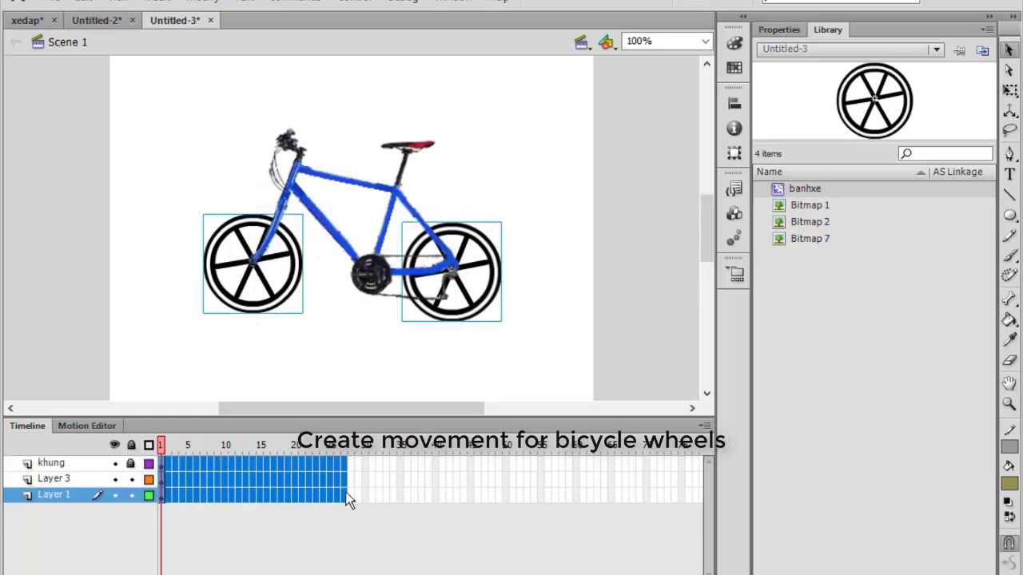
pyautogui.rightClick(334, 493)
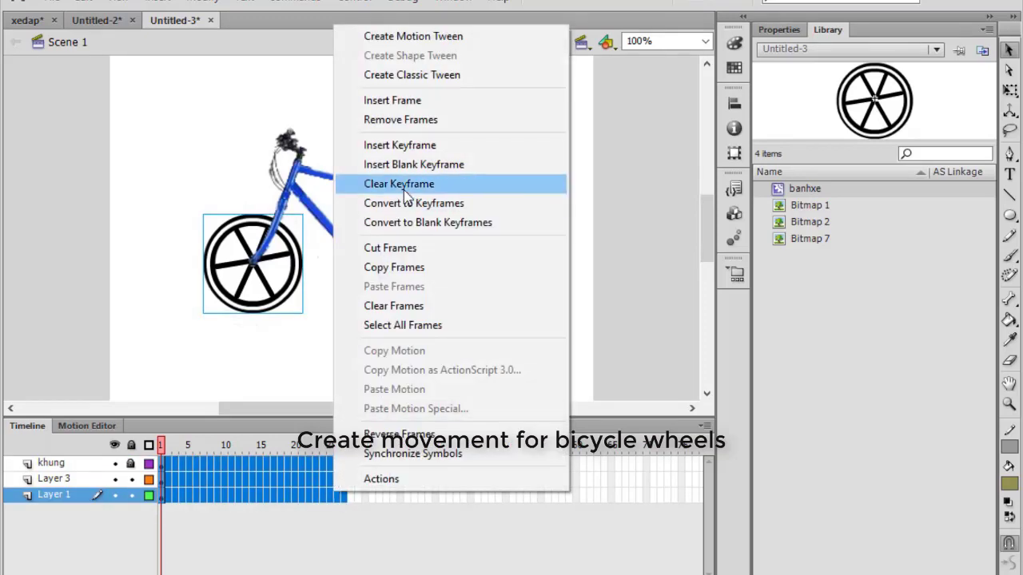
pyautogui.click(382, 100)
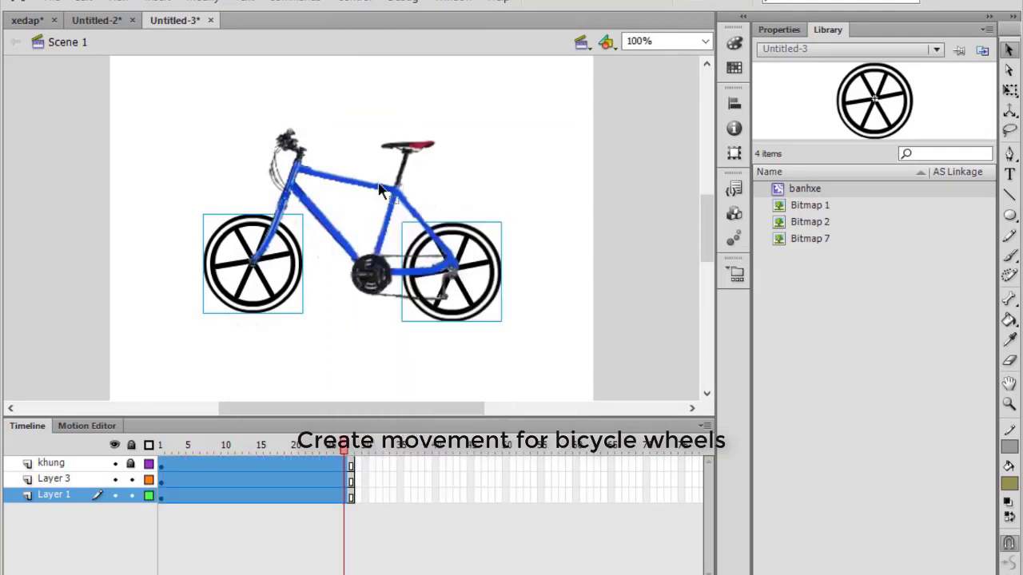
# Create a motion tween on the rear wheel.
pyautogui.click(161, 479)
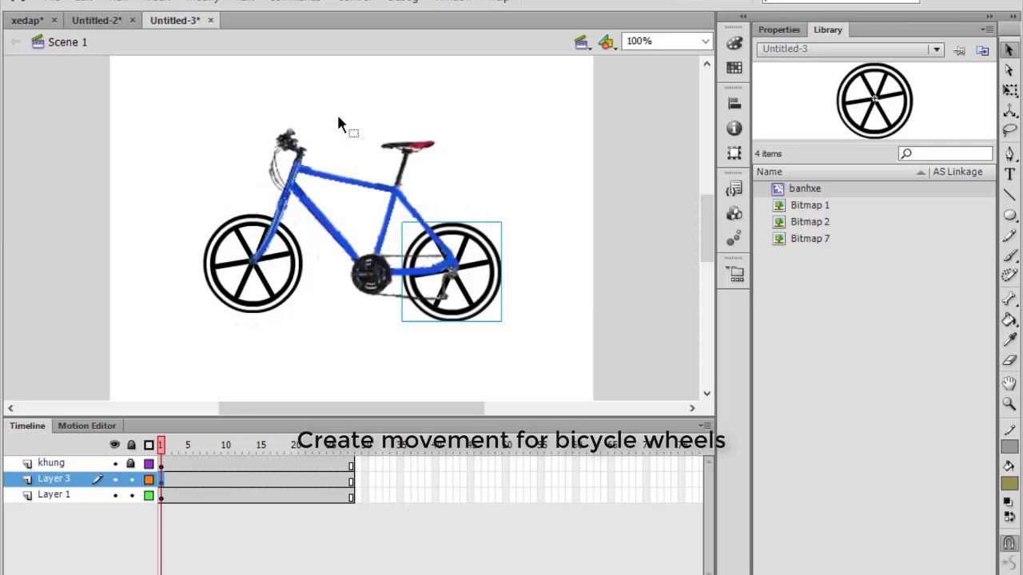
pyautogui.rightClick(433, 262)
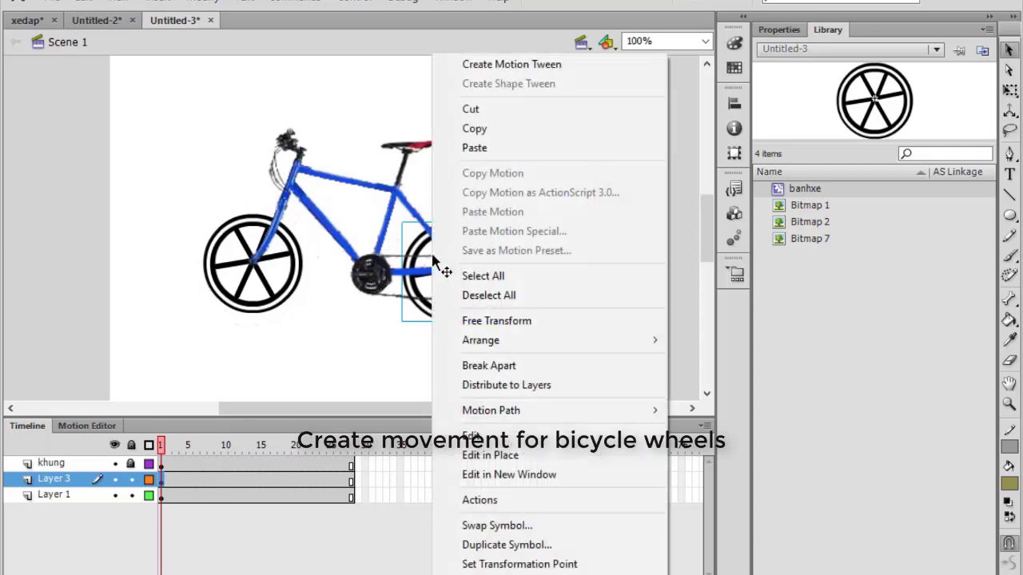
pyautogui.click(497, 65)
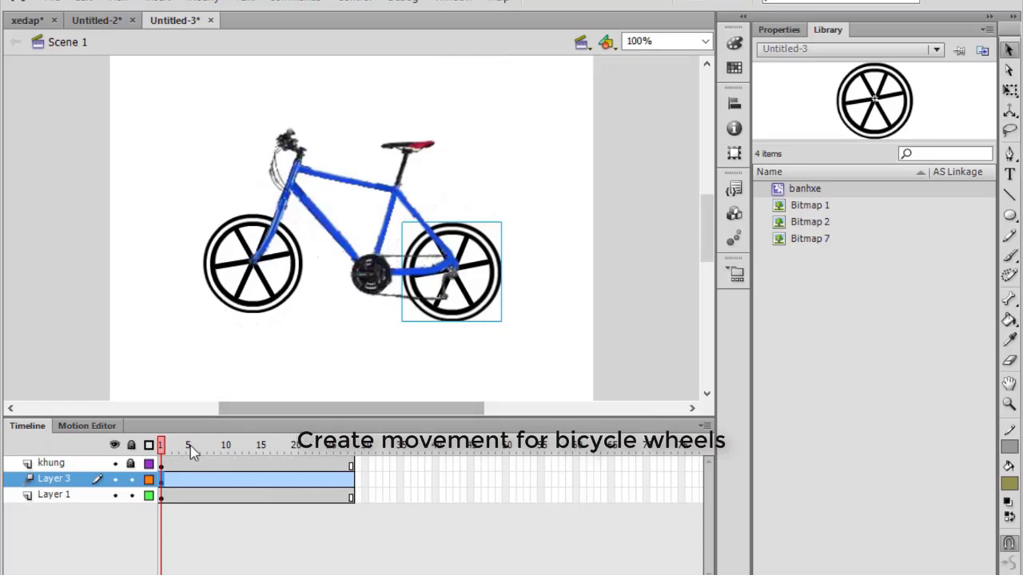
# Make the rear wheel's tween rotate once (360°) counter-clockwise.
pyautogui.click(87, 426)
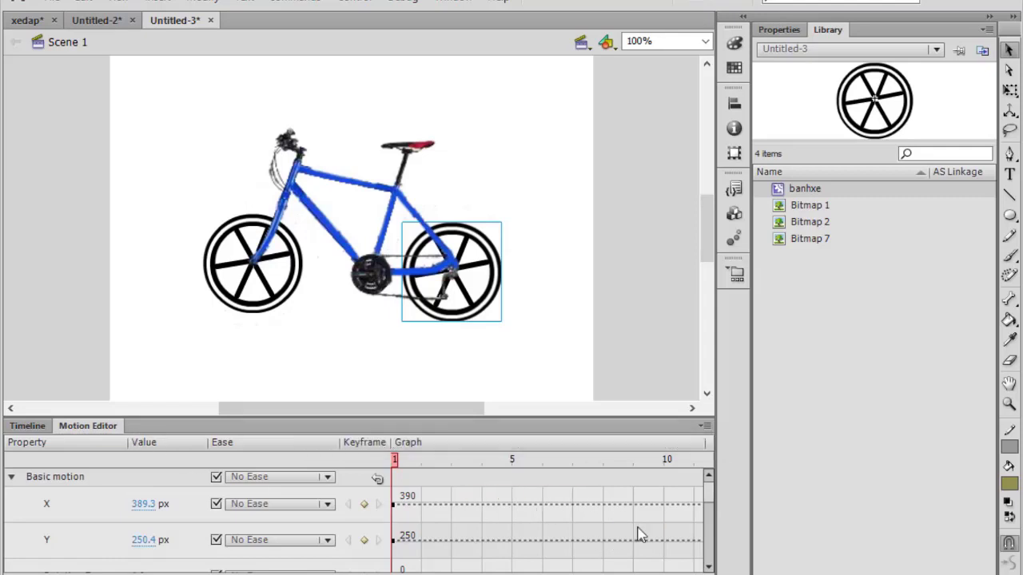
pyautogui.scroll(-3, 695, 507)
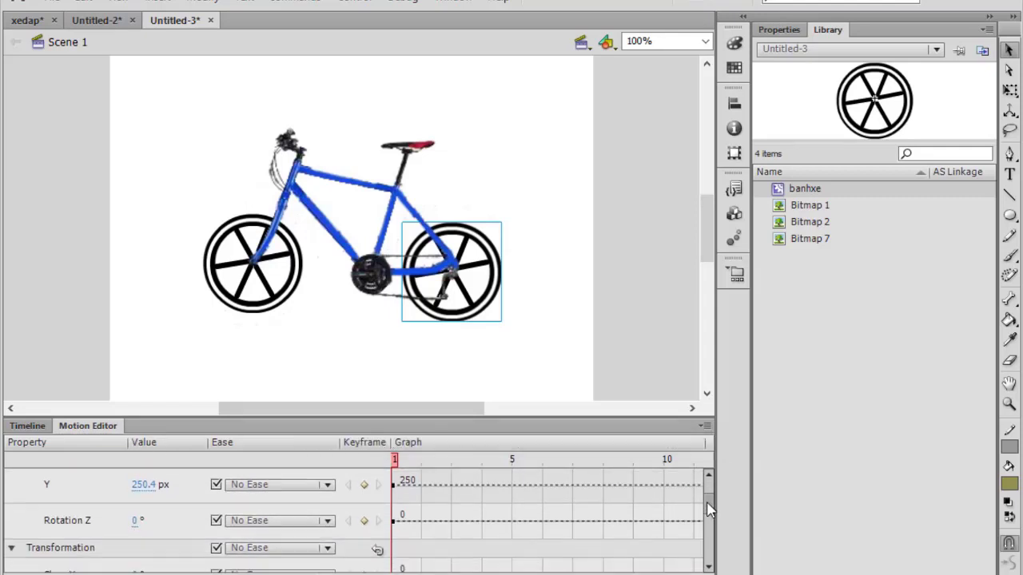
pyautogui.click(135, 516)
pyautogui.write('360')
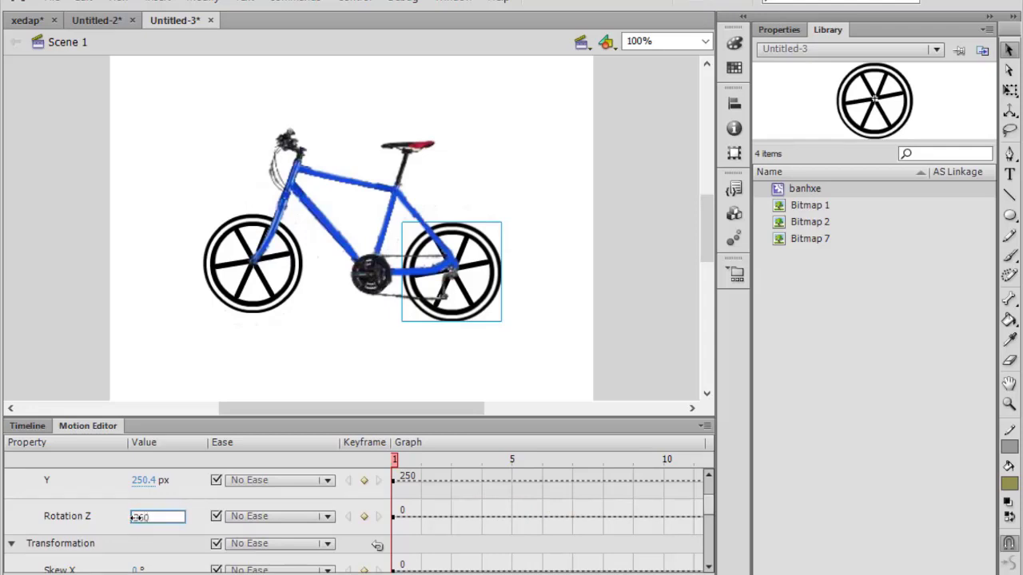
pyautogui.press('Return')
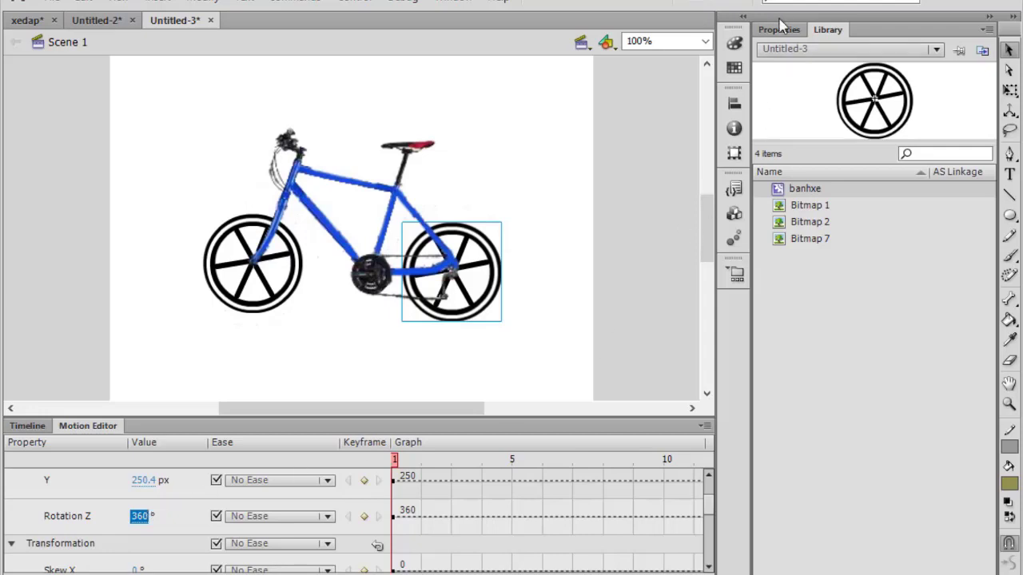
pyautogui.click(779, 30)
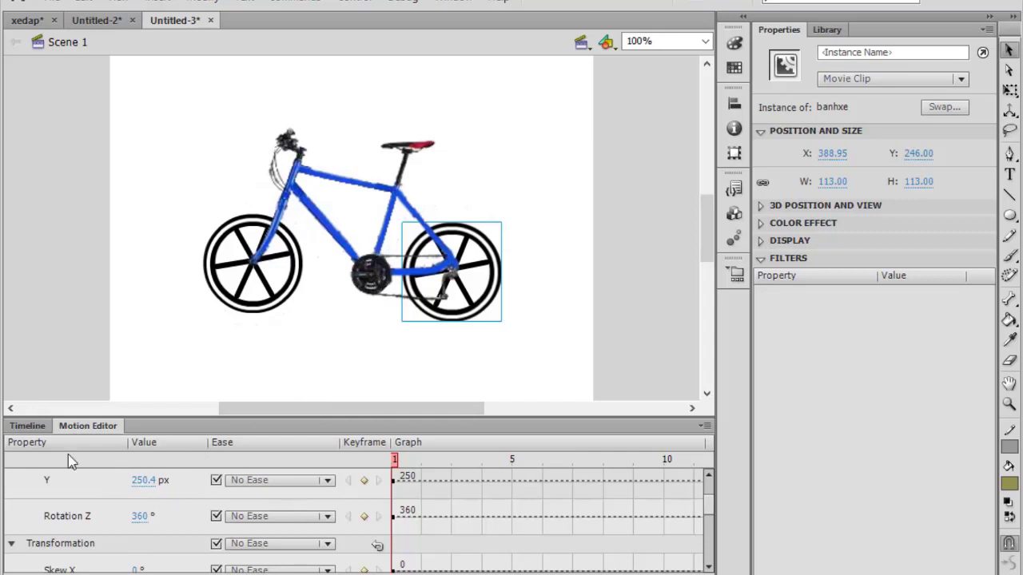
pyautogui.click(28, 426)
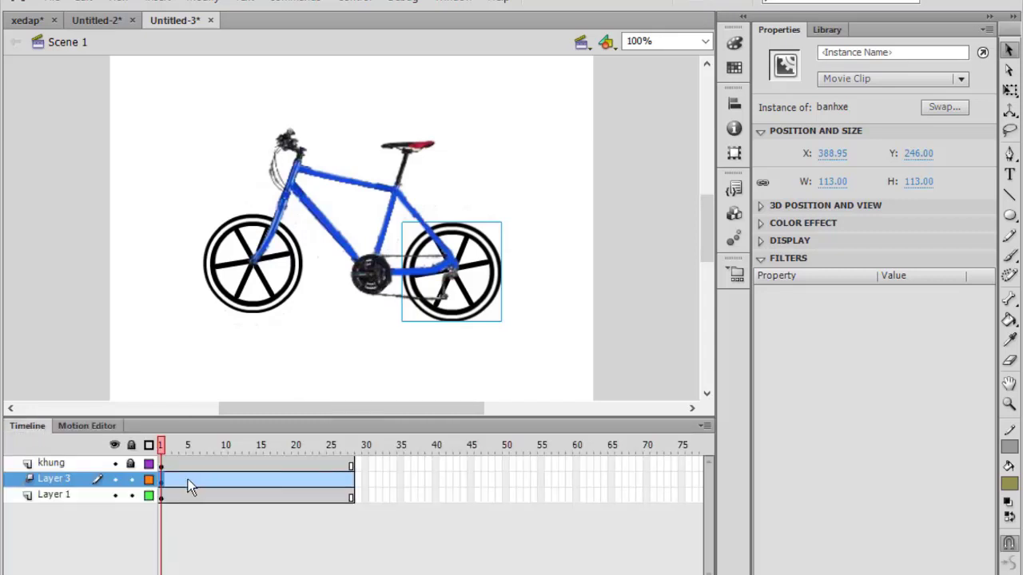
pyautogui.click(165, 479)
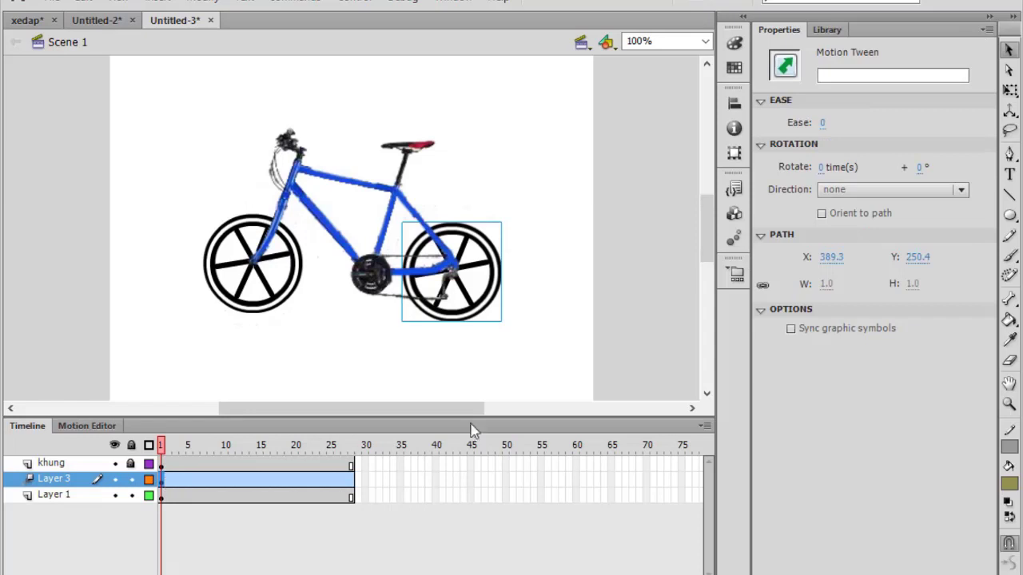
pyautogui.click(920, 169)
pyautogui.write('360')
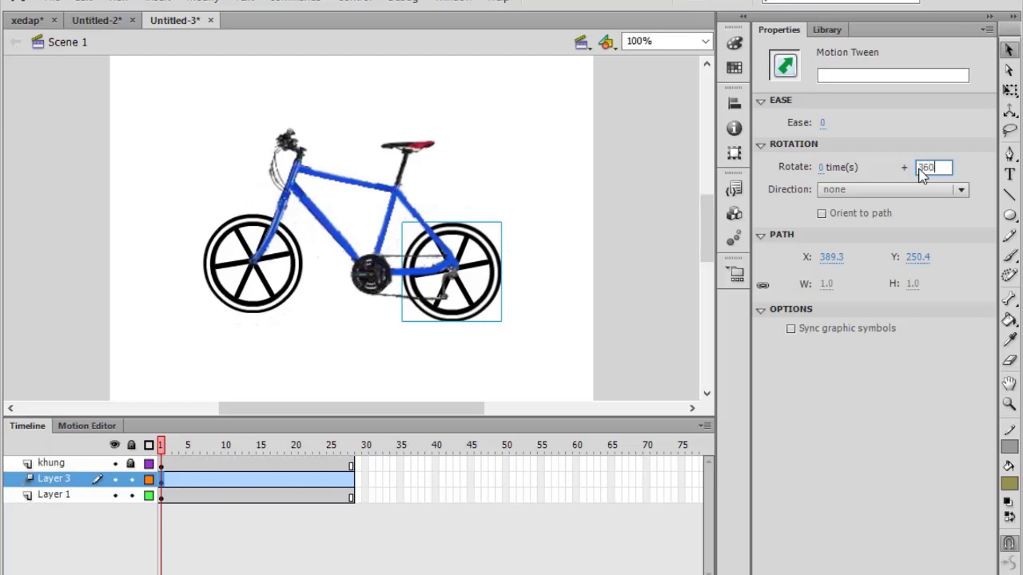
pyautogui.click(959, 193)
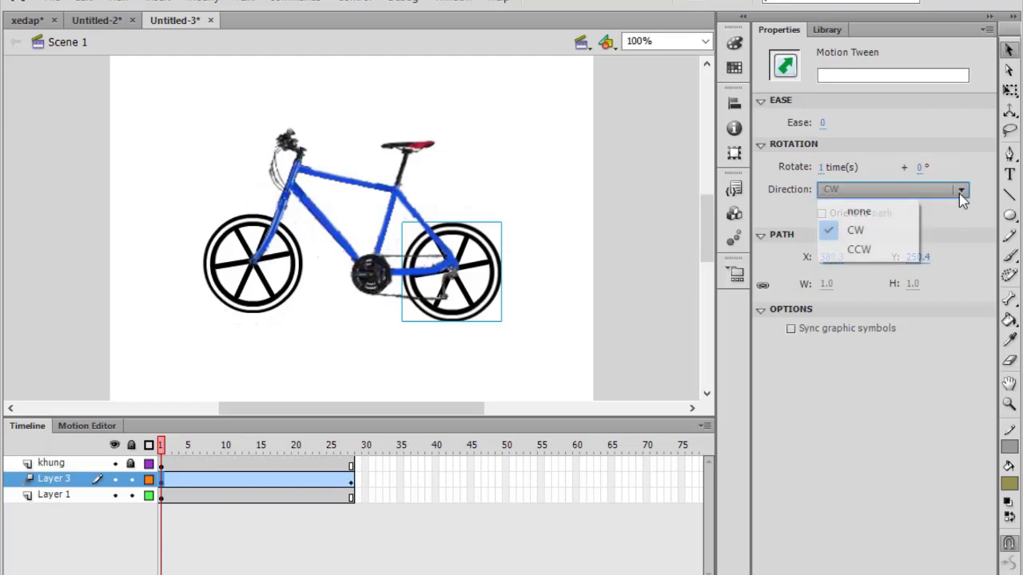
pyautogui.click(863, 249)
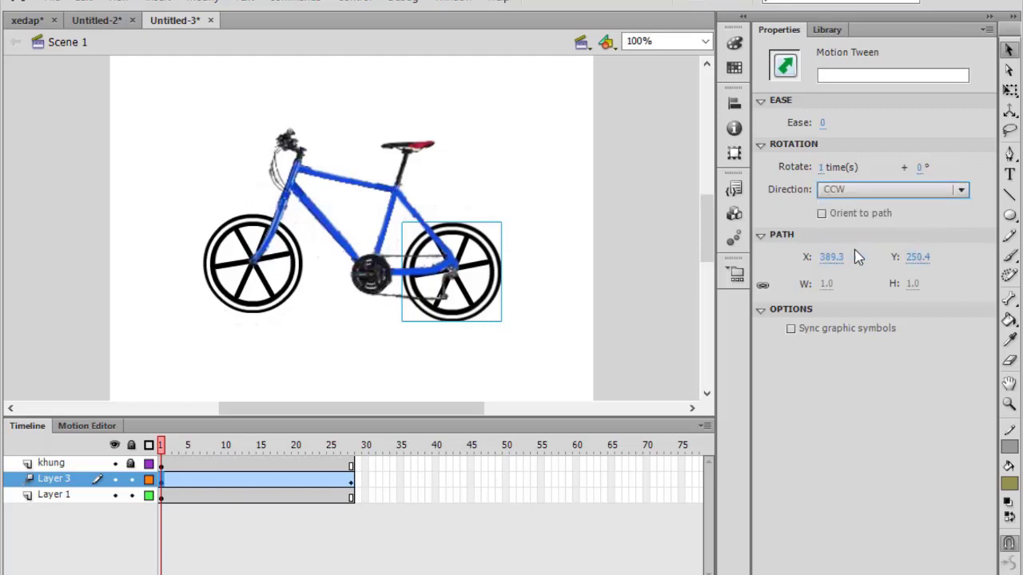
# Test-play the movie in Flash Professional and close the player.
pyautogui.click(350, 2)
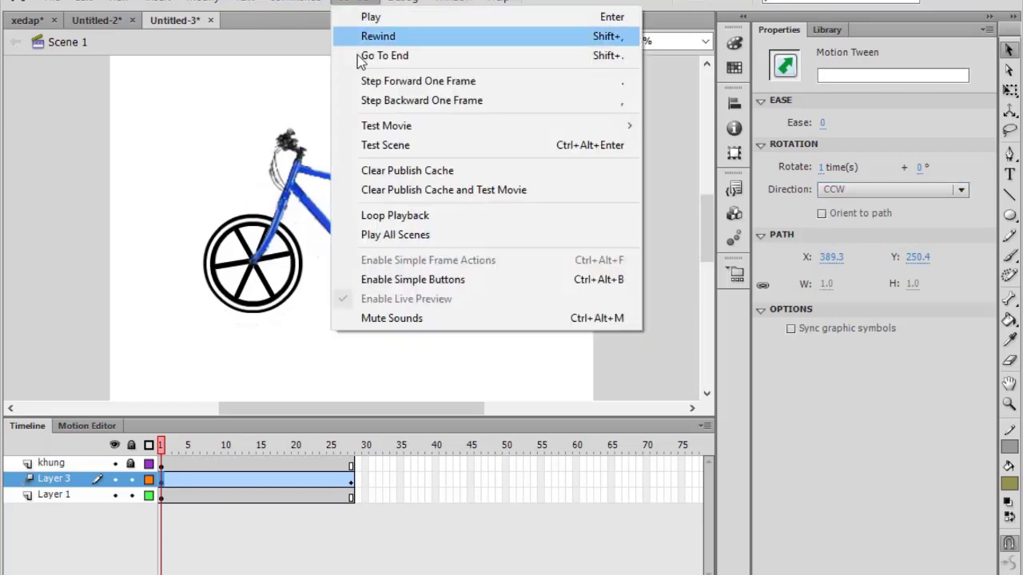
pyautogui.moveTo(386, 125)
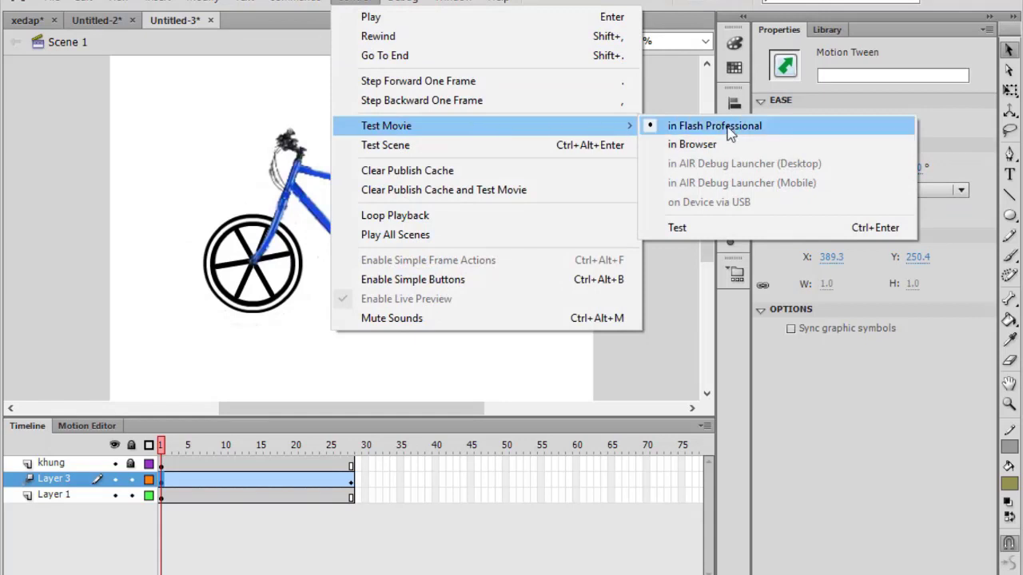
pyautogui.click(728, 133)
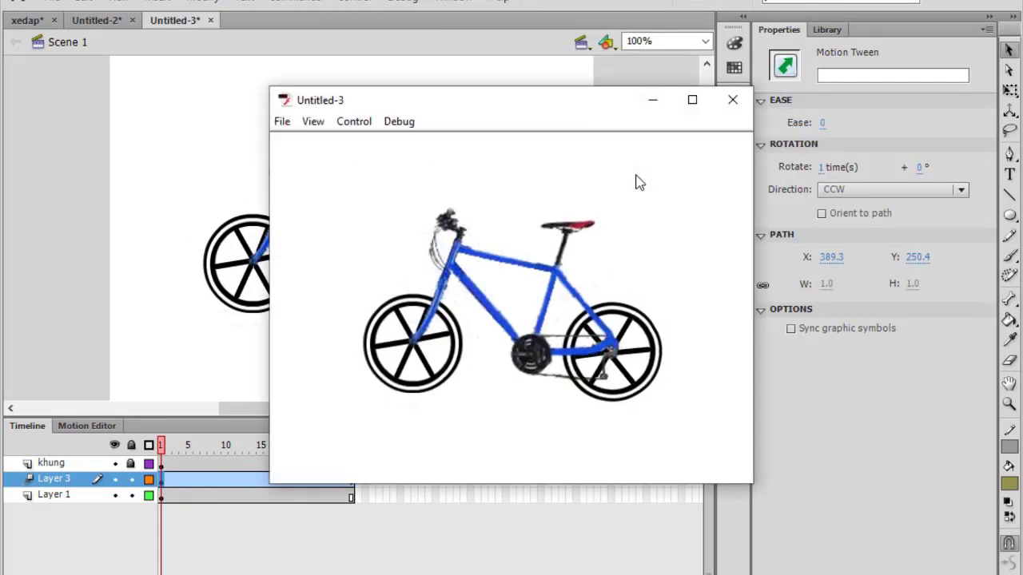
pyautogui.click(732, 99)
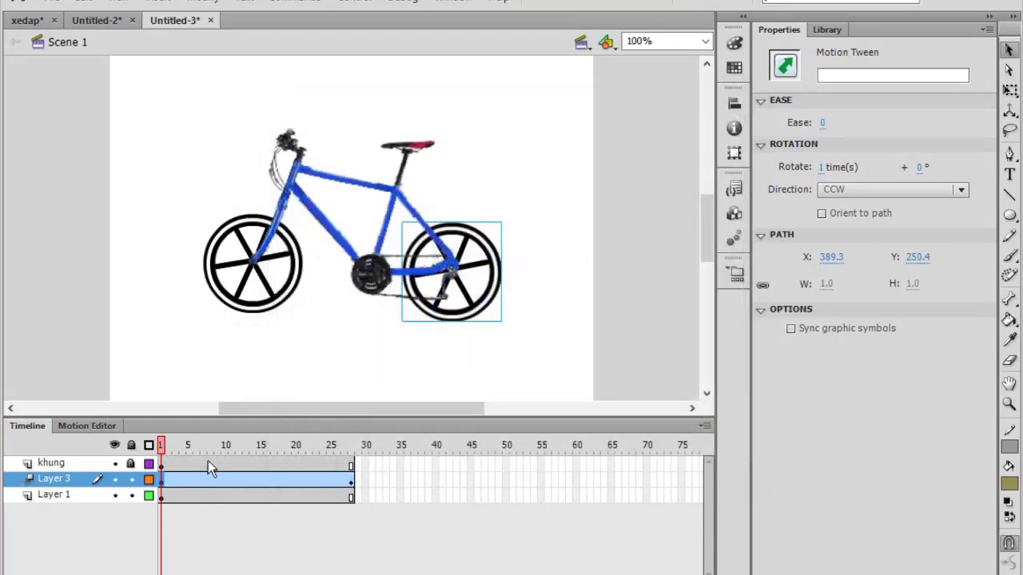
# Give the front wheel on Layer 1 a motion tween rotating 1 time CCW.
pyautogui.click(163, 500)
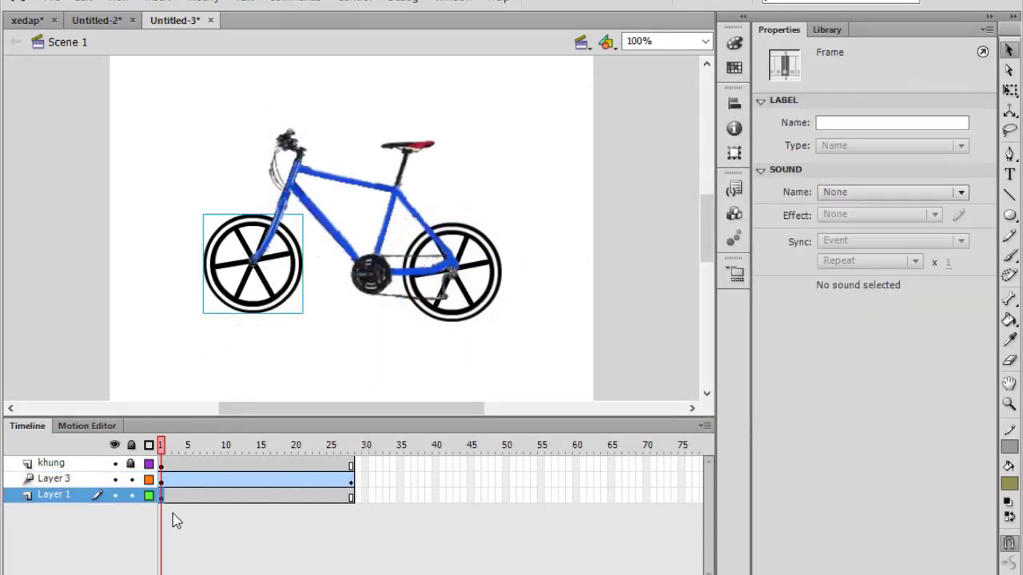
pyautogui.rightClick(163, 500)
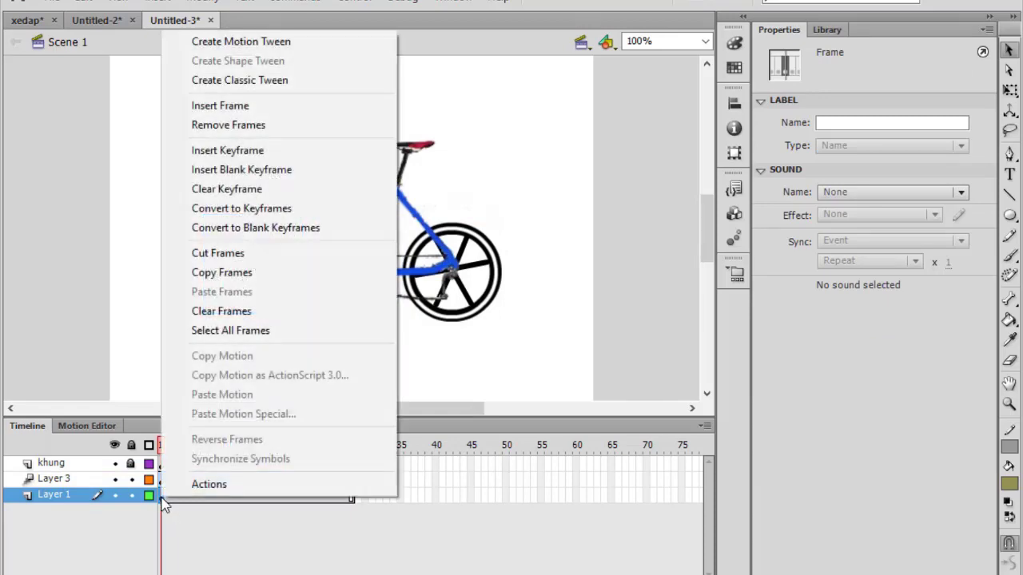
pyautogui.click(244, 41)
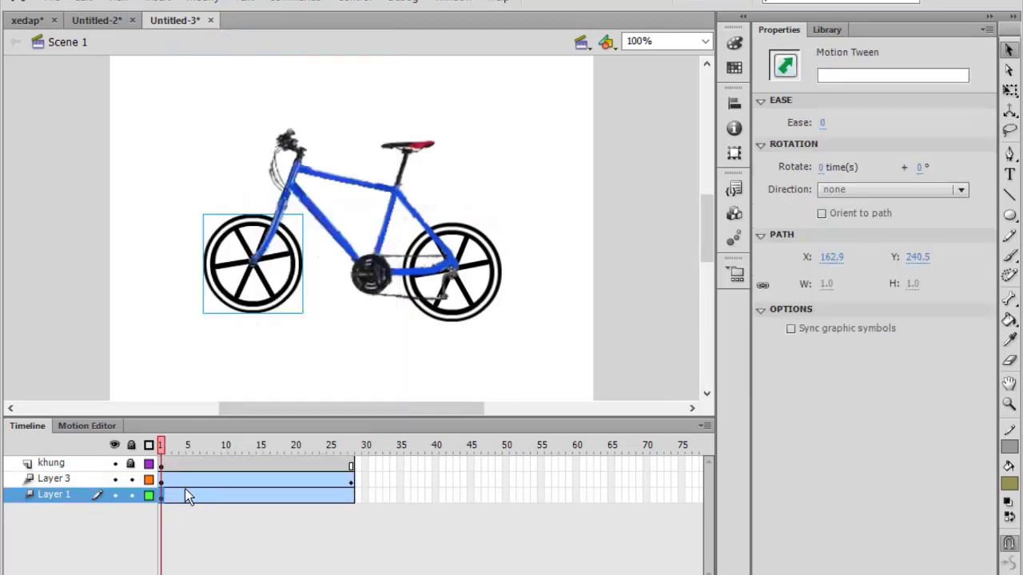
pyautogui.click(919, 169)
pyautogui.write('360')
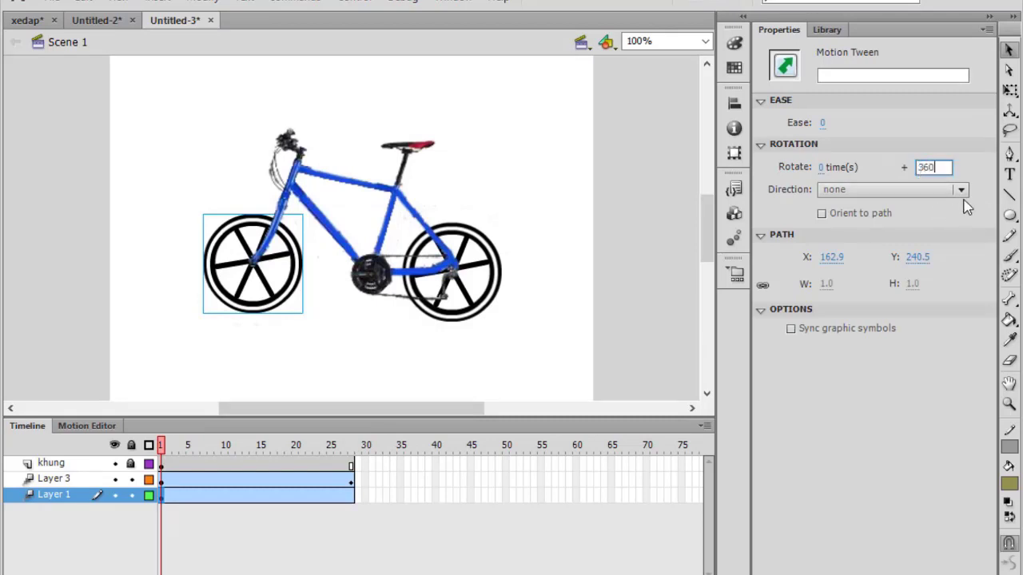
pyautogui.click(961, 190)
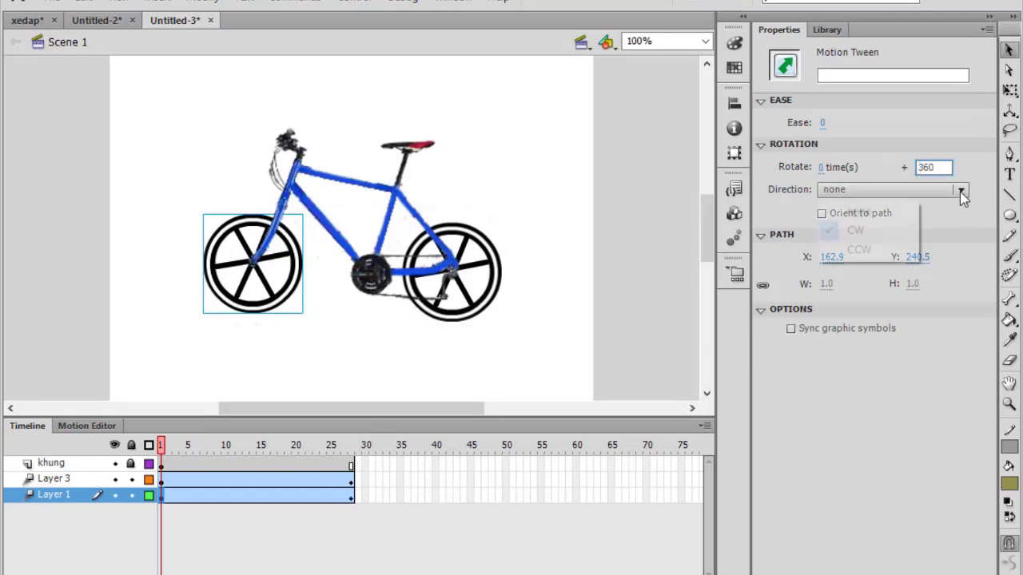
pyautogui.click(853, 250)
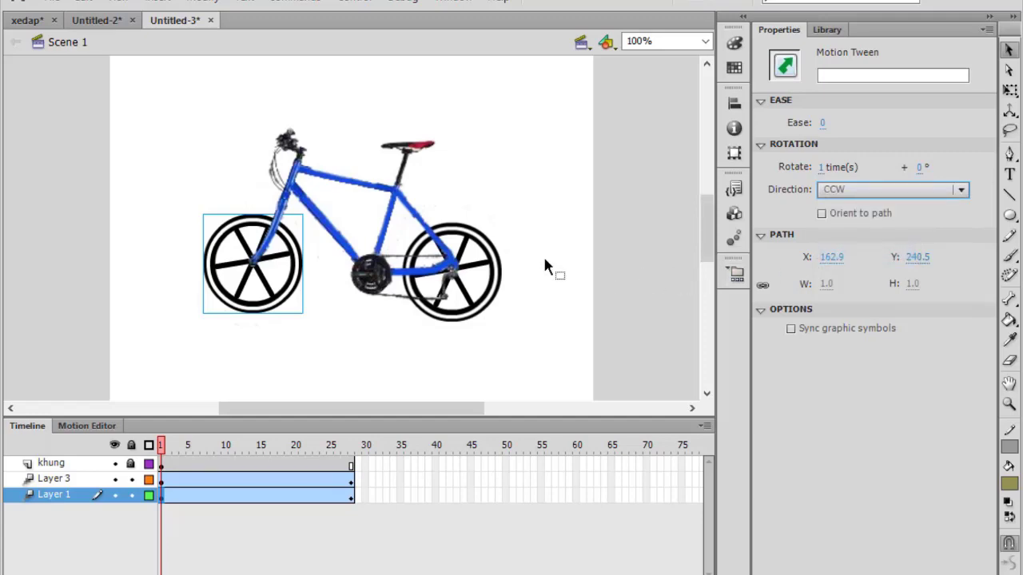
# Test-play the movie with both wheels spinning, then close the player.
pyautogui.click(365, 4)
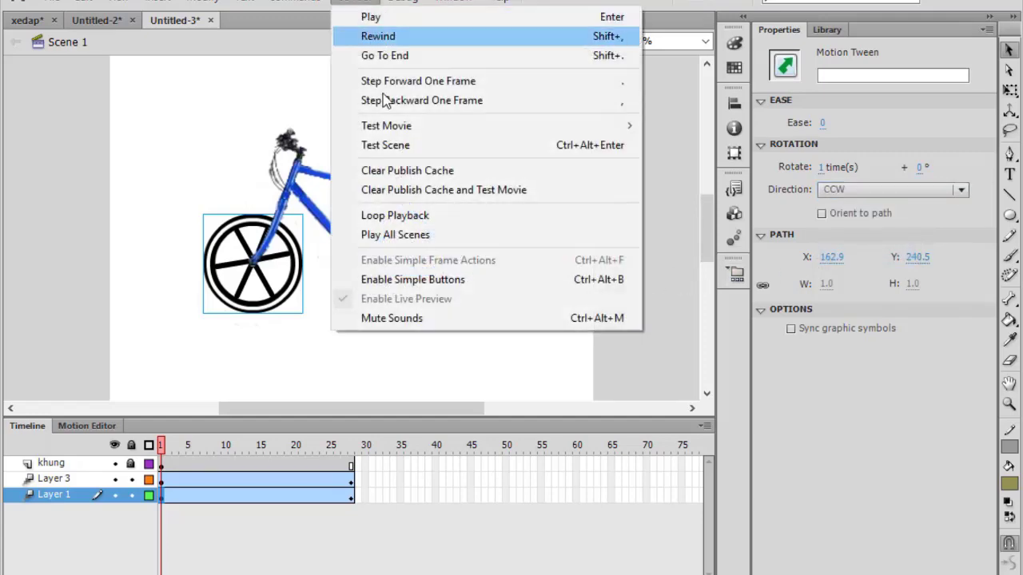
pyautogui.moveTo(386, 125)
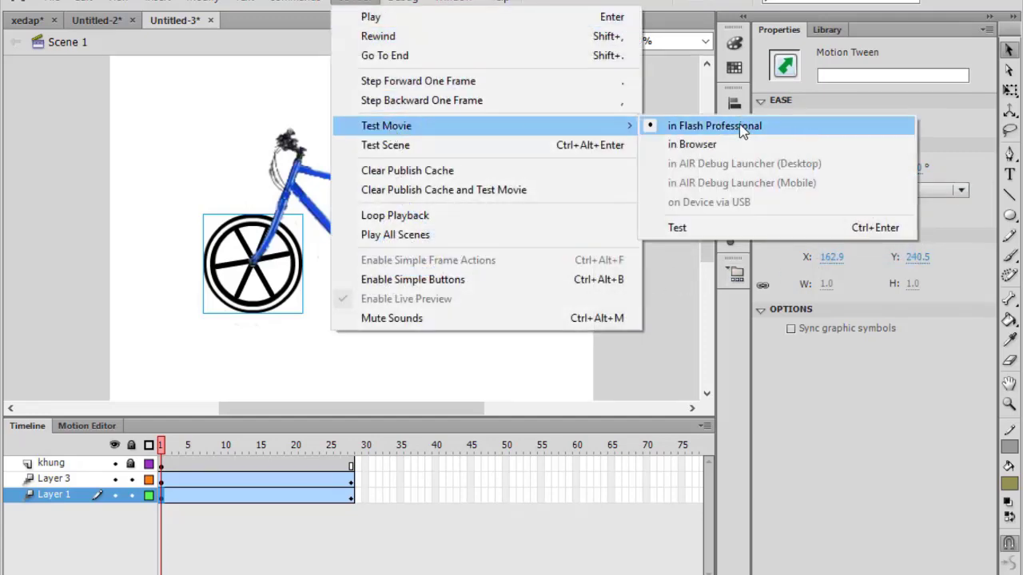
pyautogui.click(742, 130)
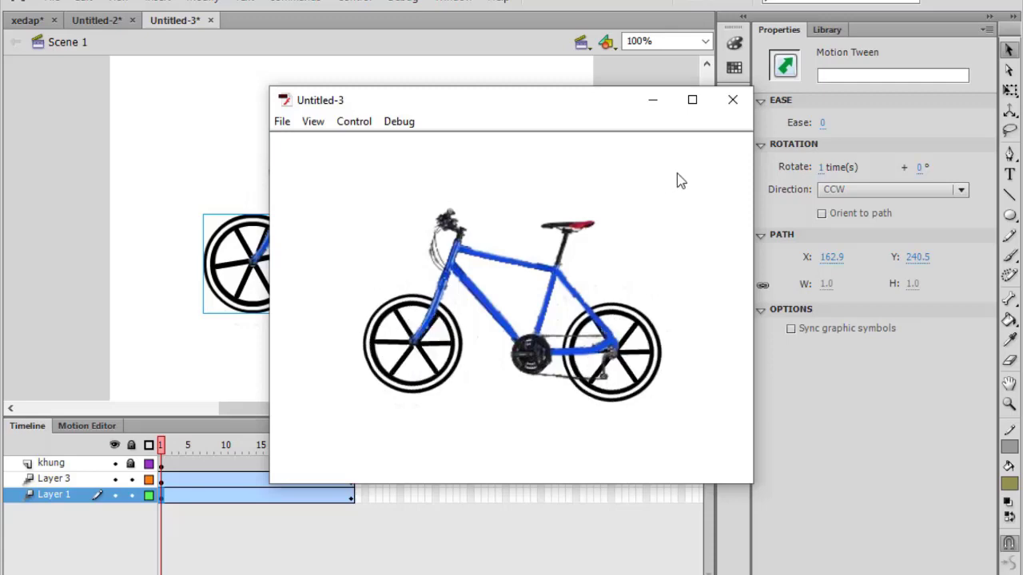
pyautogui.click(732, 103)
pyautogui.hotkey('ctrl', 'l')
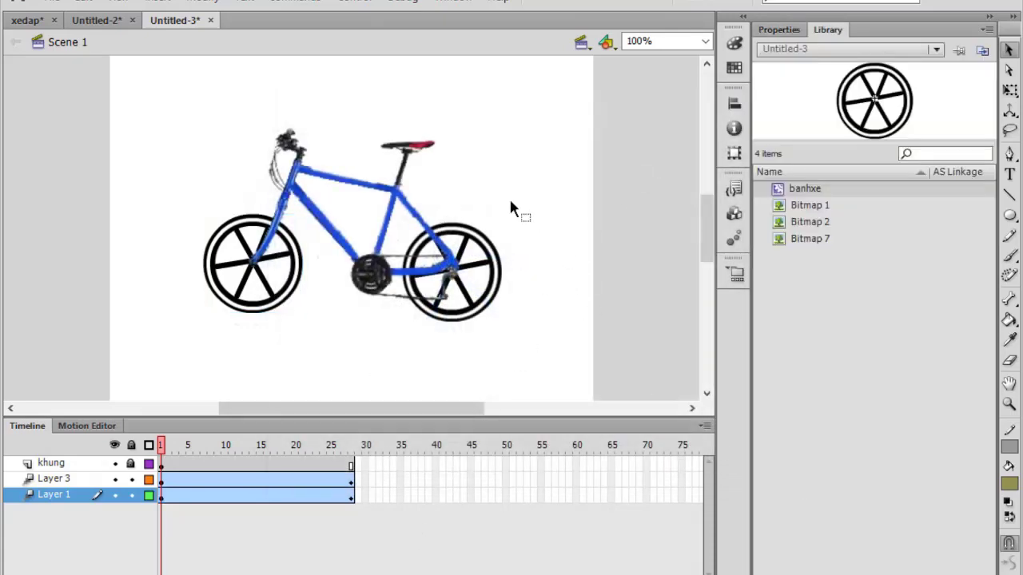
# Create an empty movie clip symbol named Chuyendongxe via Insert > New Symbol.
pyautogui.click(205, 2)
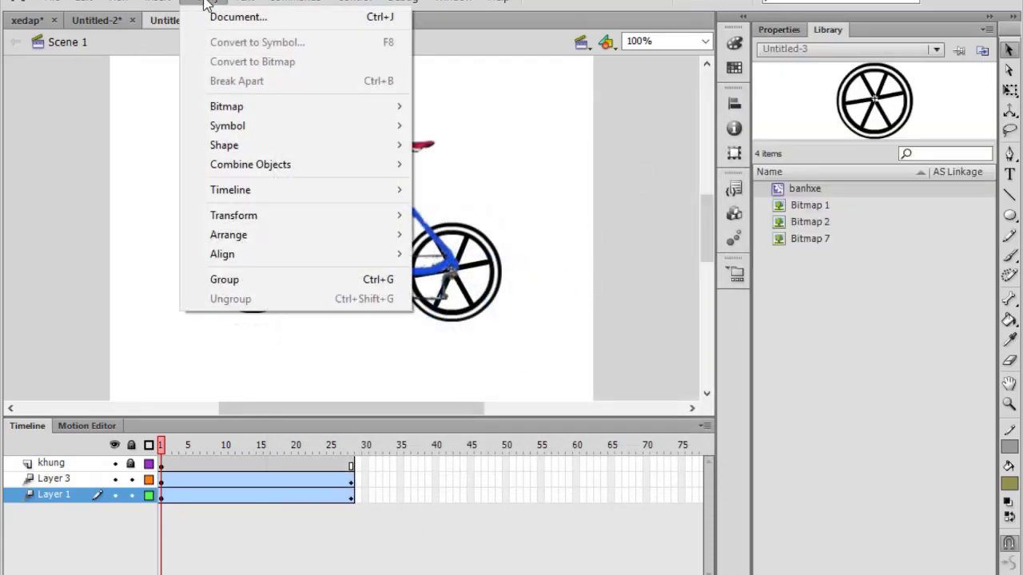
pyautogui.click(179, 18)
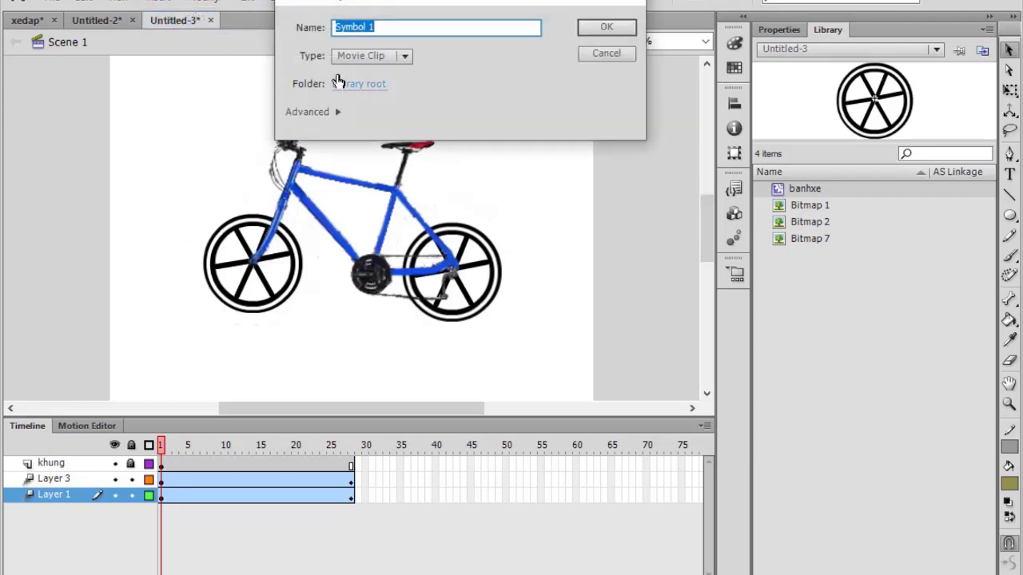
pyautogui.write('Chuyendongxe')
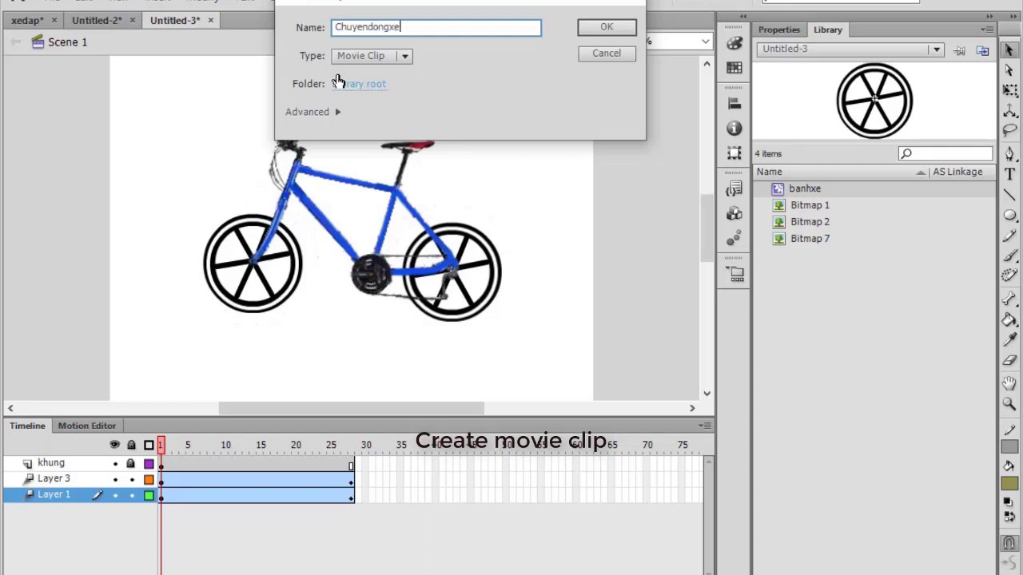
pyautogui.click(590, 31)
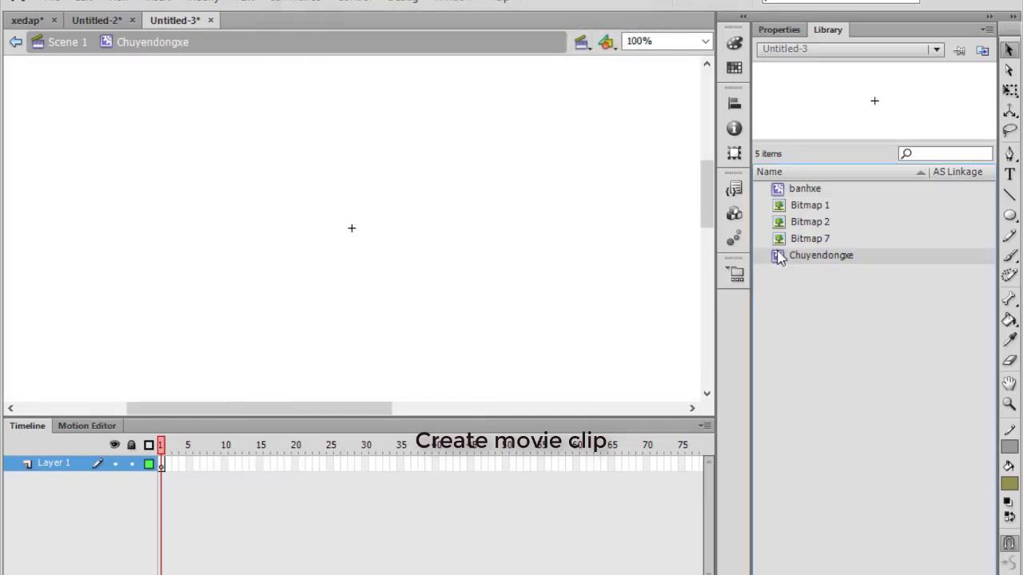
pyautogui.moveTo(779, 256); pyautogui.dragTo(212, 229)
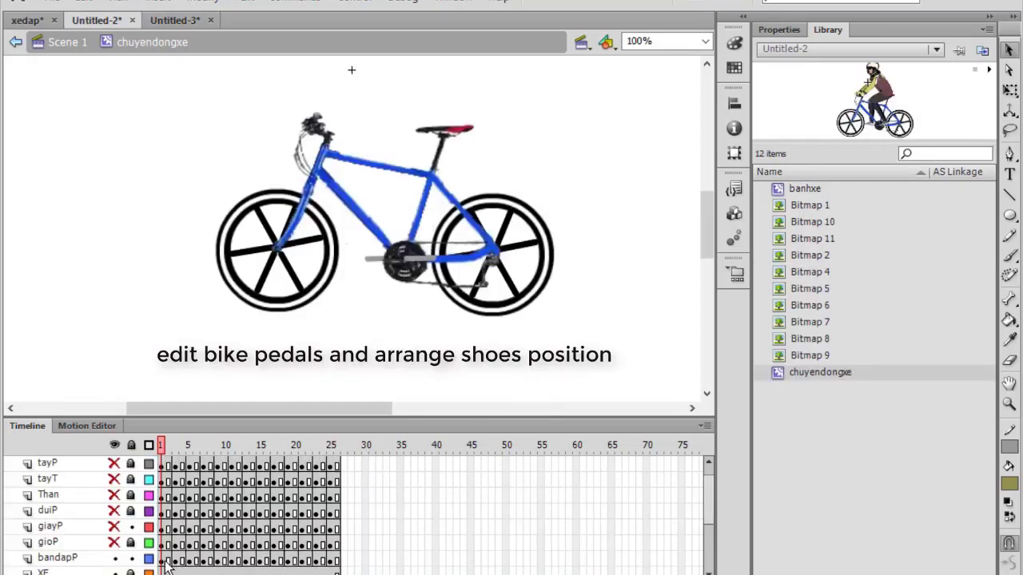
# Step the bandapP pedal crank through frames 1 to 25 to check its rotation.
pyautogui.click(165, 561)
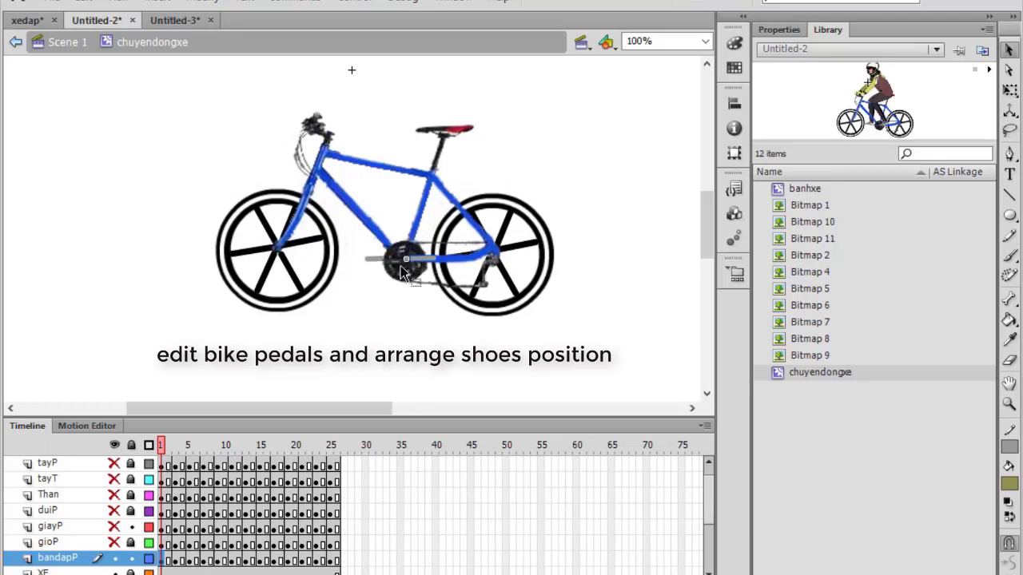
pyautogui.click(178, 561)
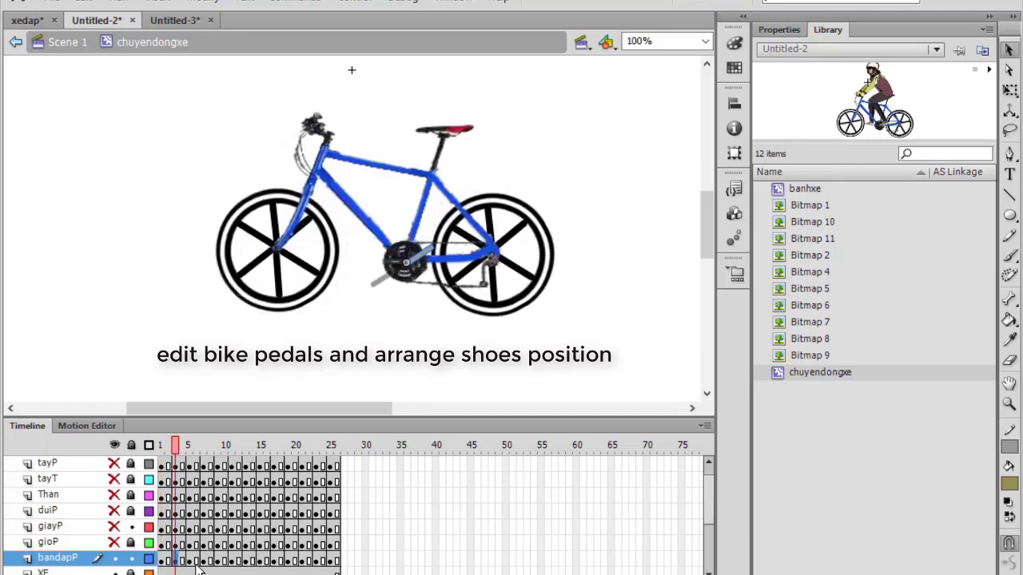
pyautogui.click(196, 561)
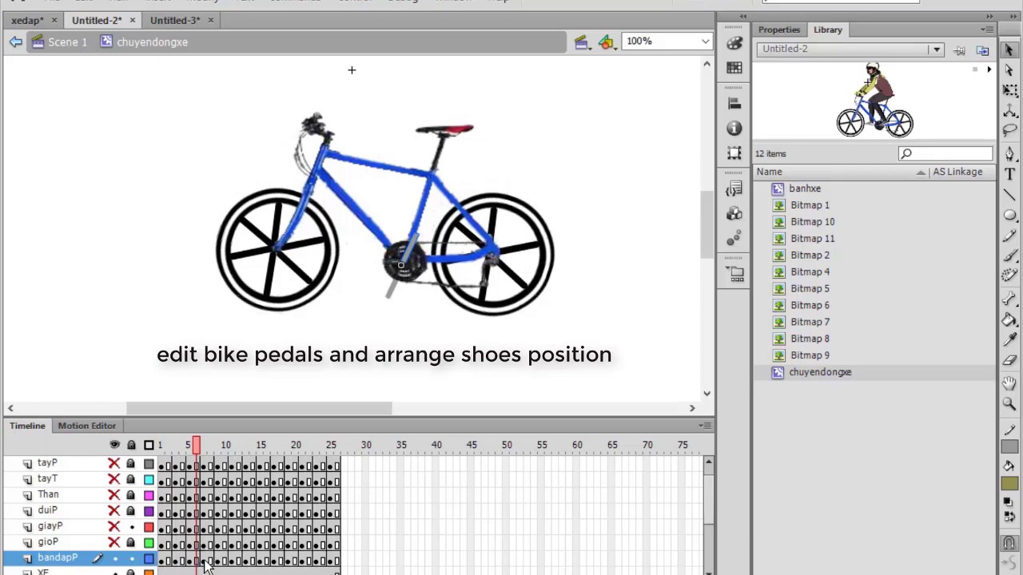
pyautogui.click(203, 561)
pyautogui.click(217, 561)
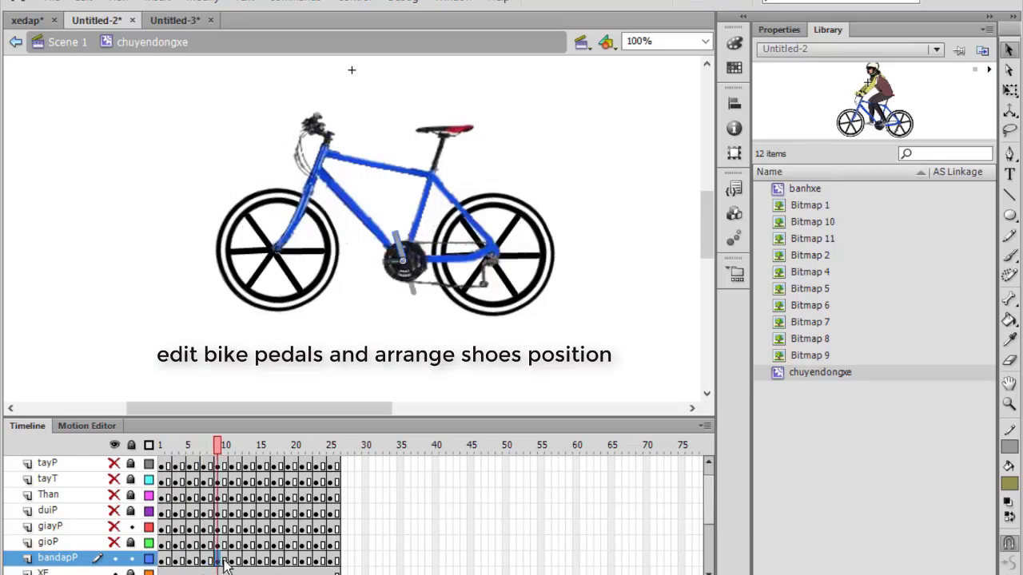
pyautogui.click(231, 562)
pyautogui.click(249, 564)
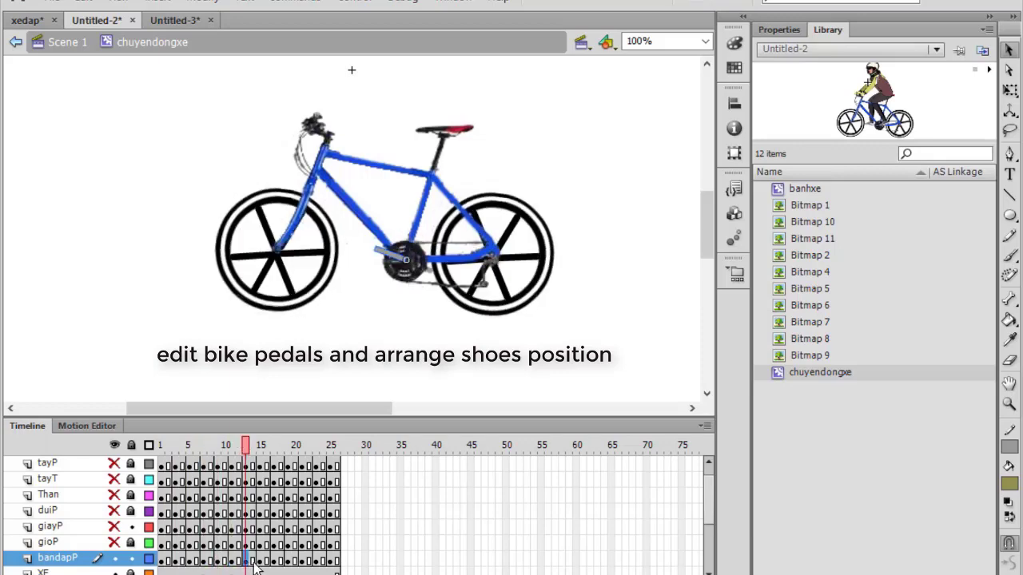
pyautogui.click(260, 561)
pyautogui.click(274, 562)
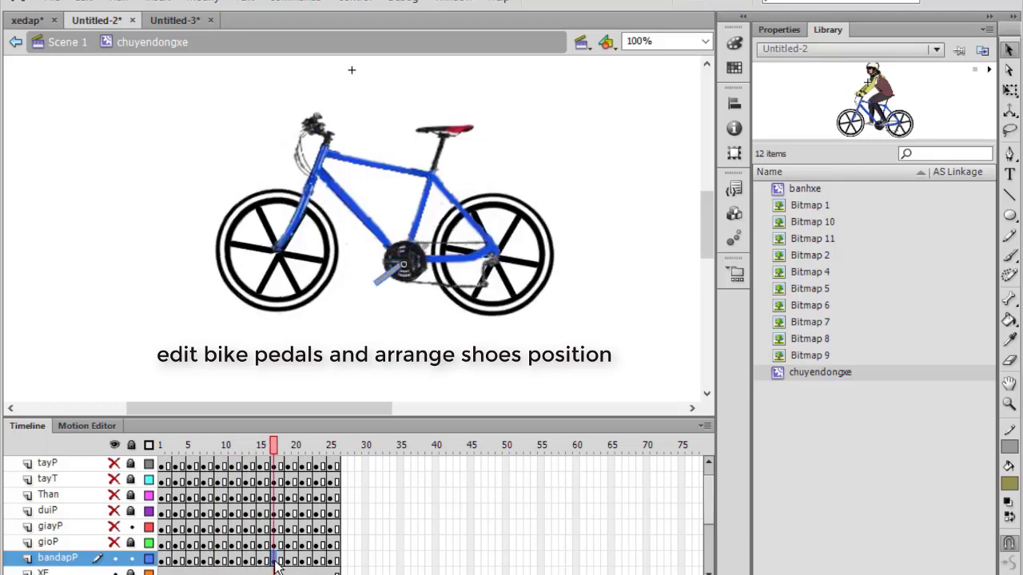
pyautogui.click(288, 562)
pyautogui.click(303, 561)
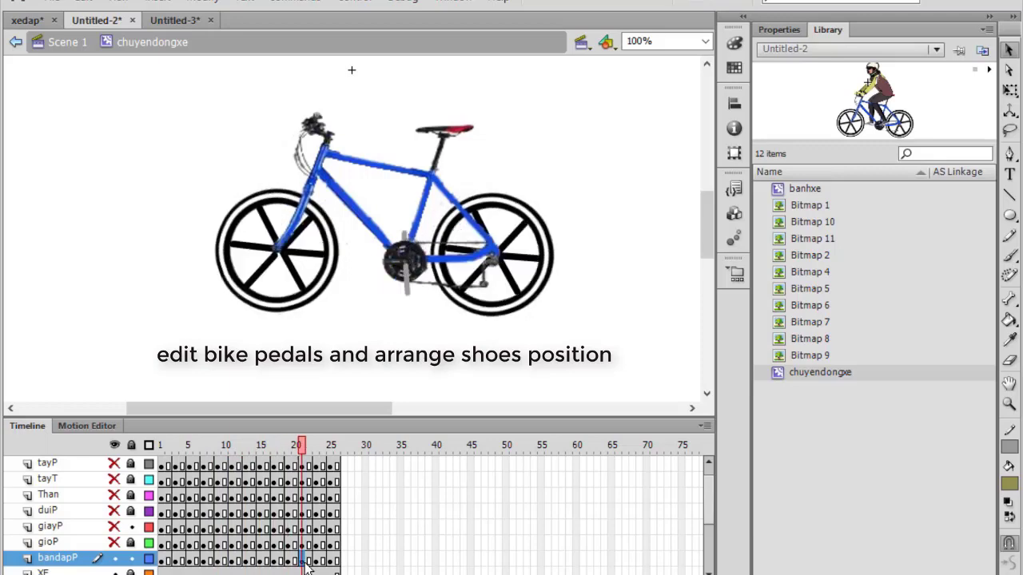
pyautogui.click(315, 562)
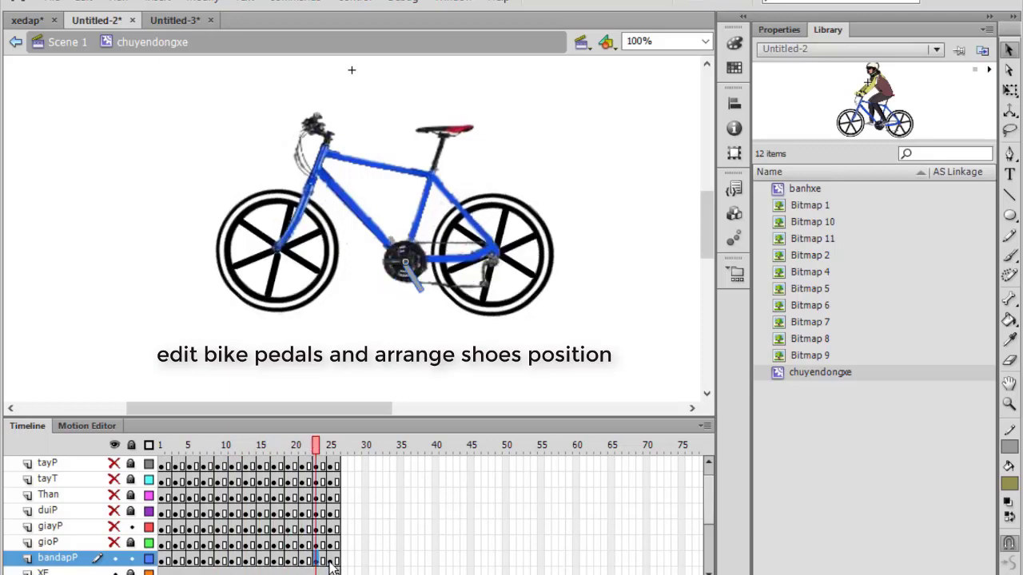
pyautogui.click(330, 562)
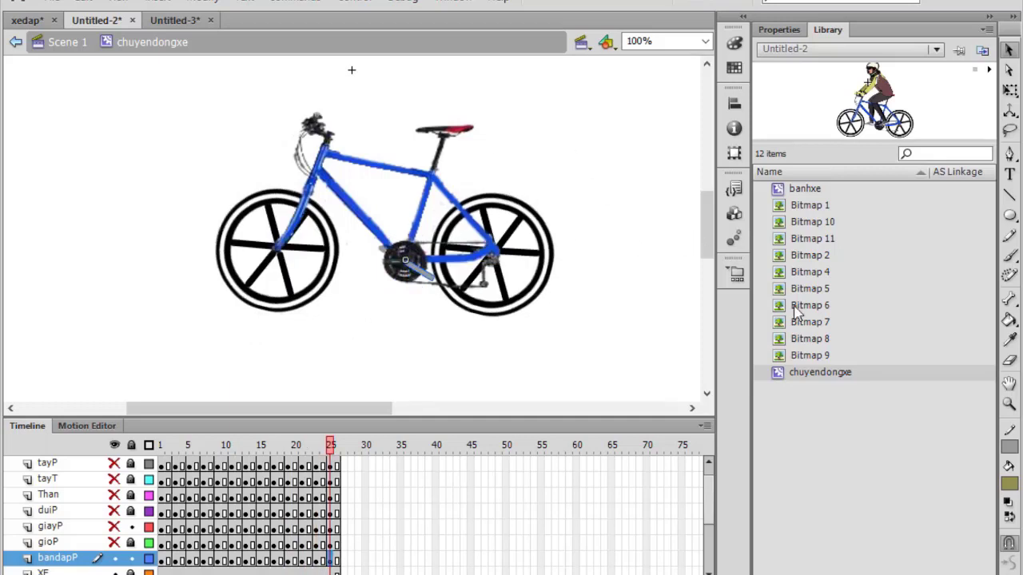
# Preview the shoe bitmaps, Bitmap 5 through 9, in the Library.
pyautogui.click(836, 355)
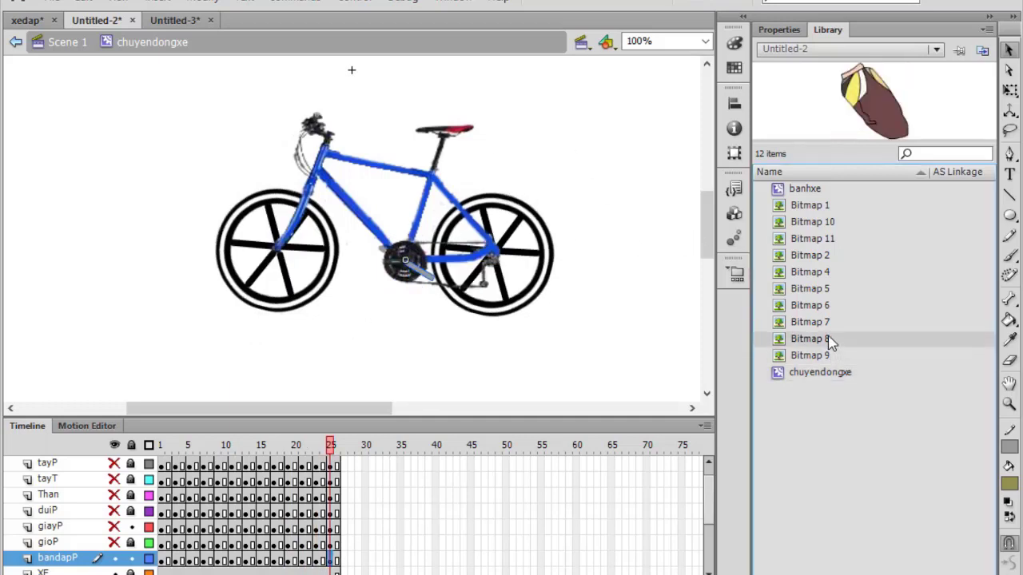
pyautogui.click(818, 321)
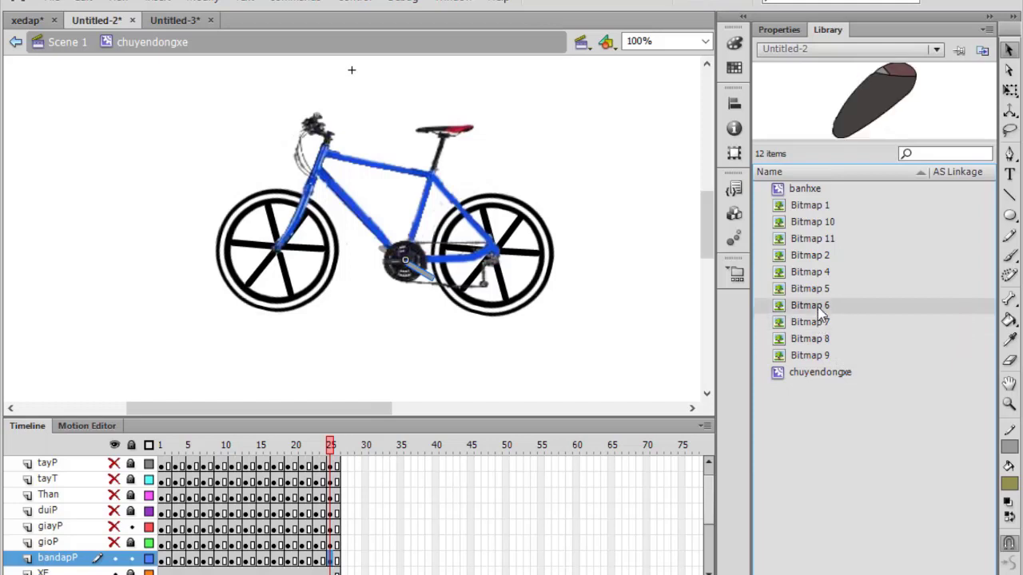
pyautogui.click(817, 291)
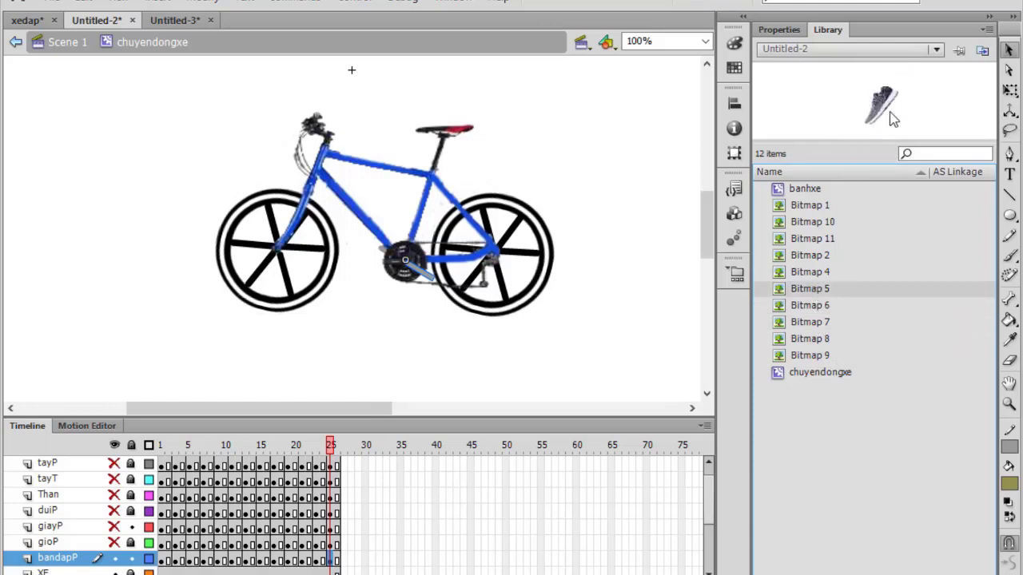
pyautogui.moveTo(893, 117); pyautogui.dragTo(673, 163)
# Unhide the giaytrai and giayP shoe layers.
pyautogui.scroll(-1, 119, 559)
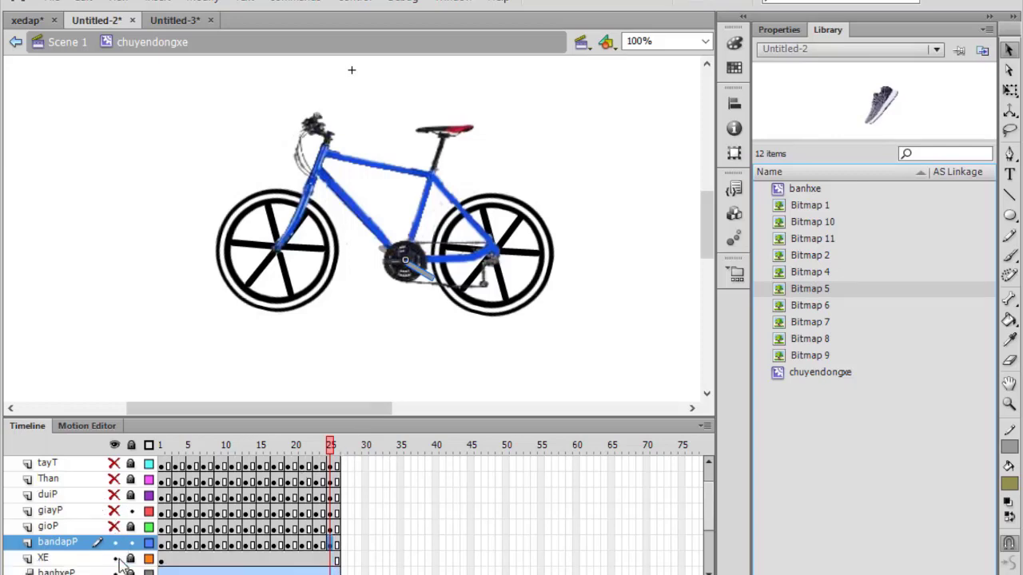
pyautogui.scroll(-2, 120, 564)
pyautogui.scroll(-1, 120, 563)
pyautogui.scroll(-1, 120, 563)
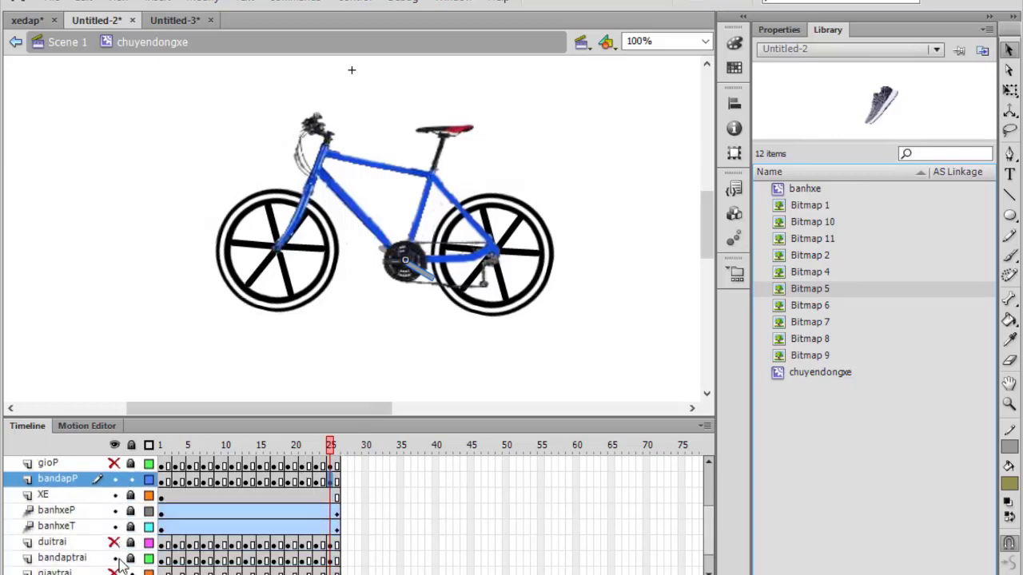
pyautogui.scroll(-2, 120, 563)
pyautogui.click(115, 542)
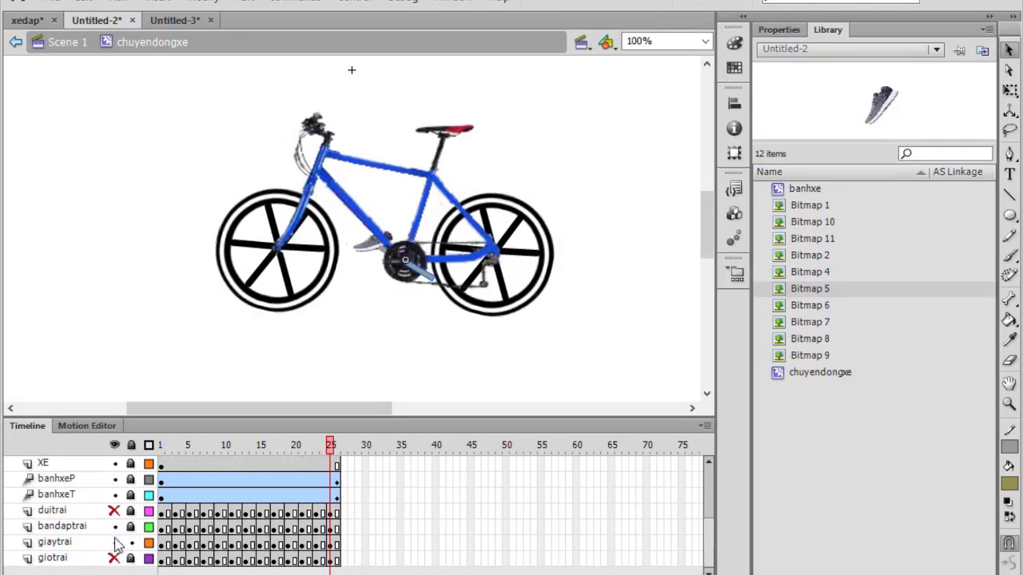
pyautogui.scroll(3, 204, 510)
pyautogui.scroll(1, 203, 510)
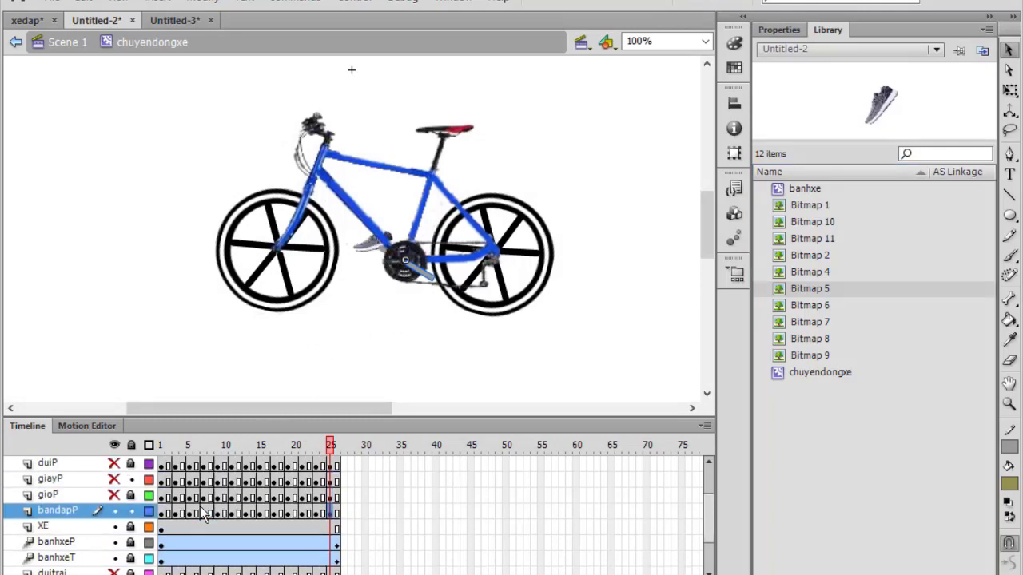
pyautogui.scroll(2, 204, 510)
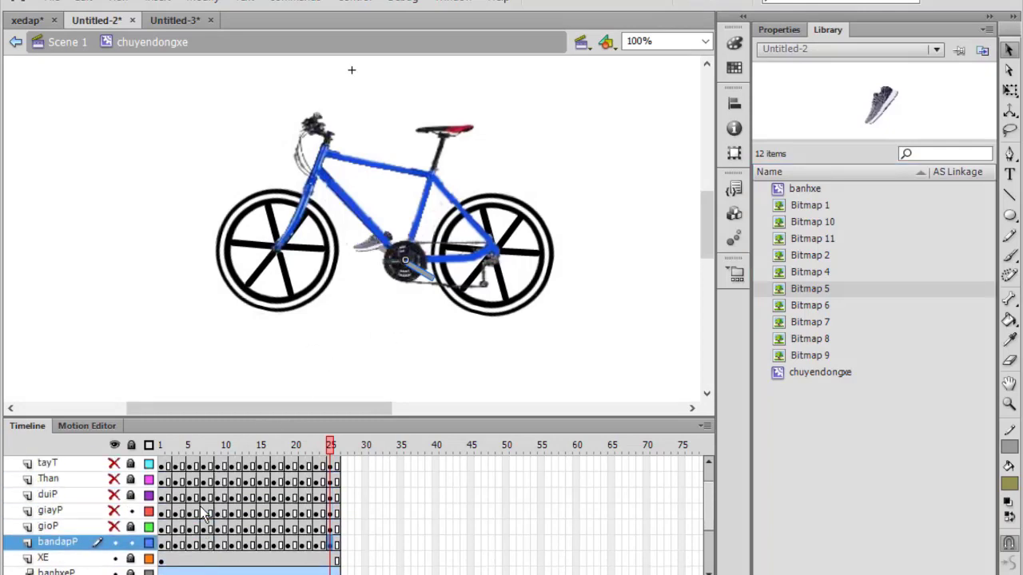
pyautogui.click(114, 510)
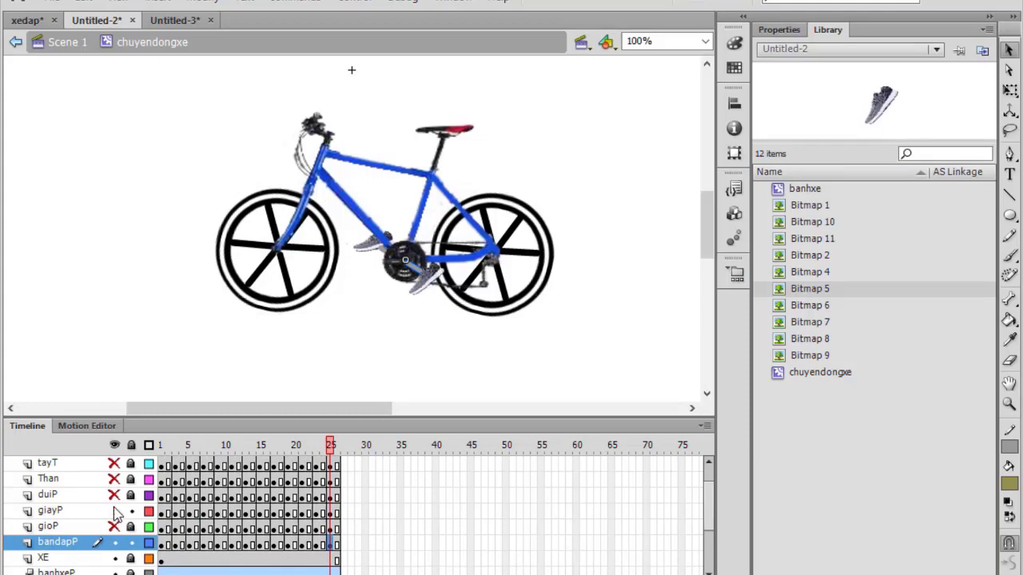
# Scrub the clip from frame 1 to 25 to preview the shoes pedaling.
pyautogui.click(163, 468)
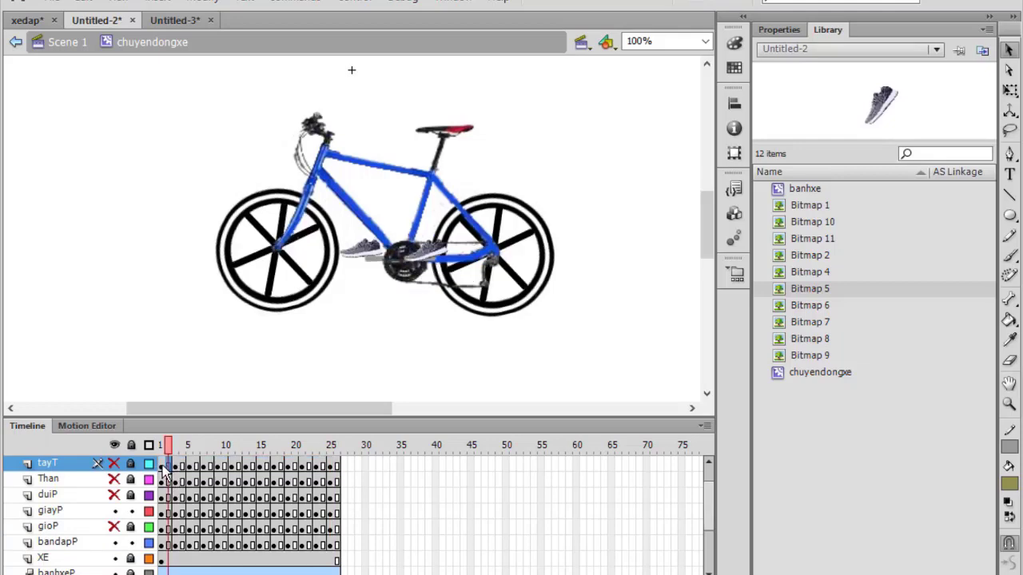
pyautogui.moveTo(168, 473); pyautogui.dragTo(180, 474)
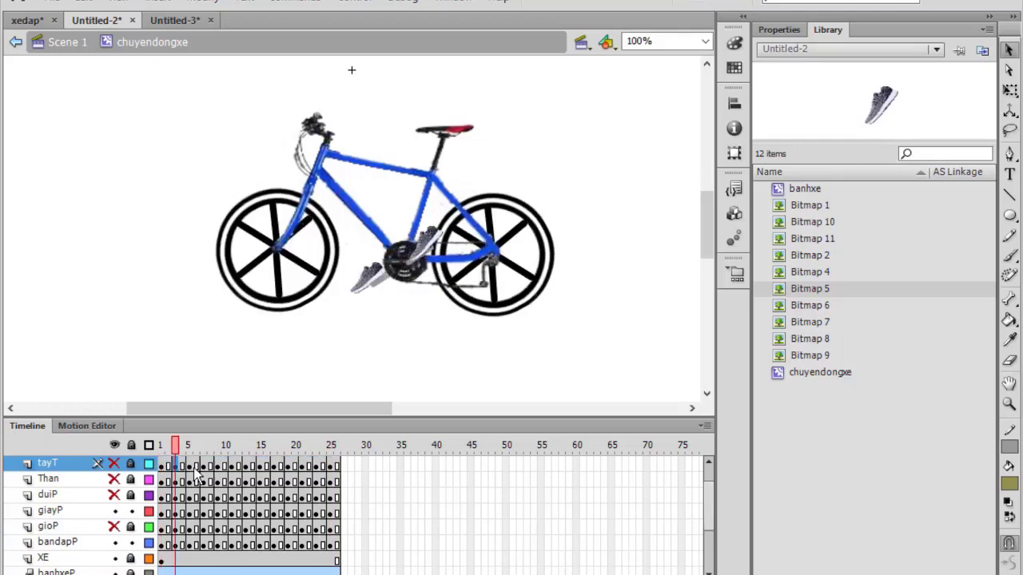
pyautogui.click(196, 473)
pyautogui.click(206, 472)
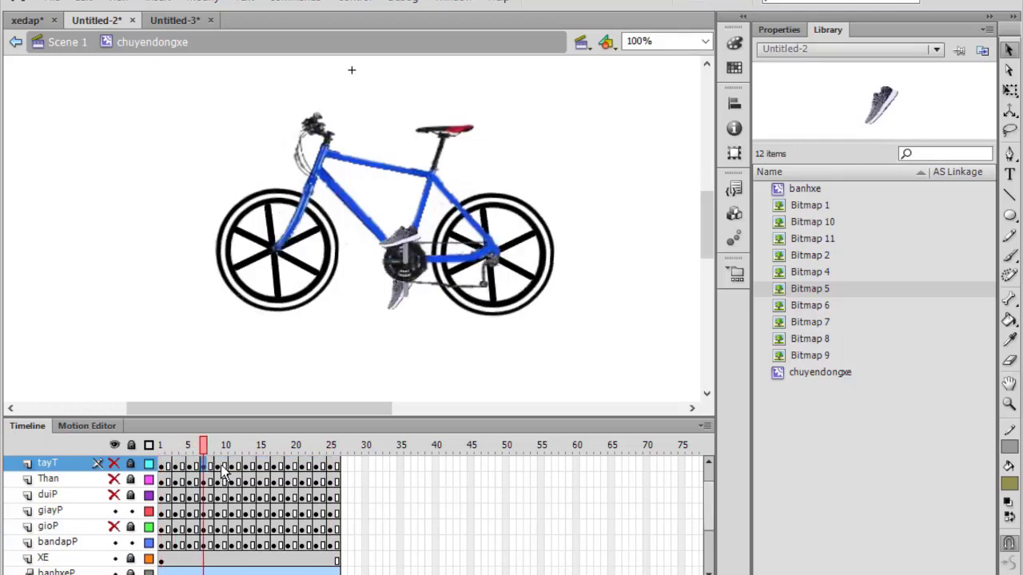
pyautogui.click(226, 472)
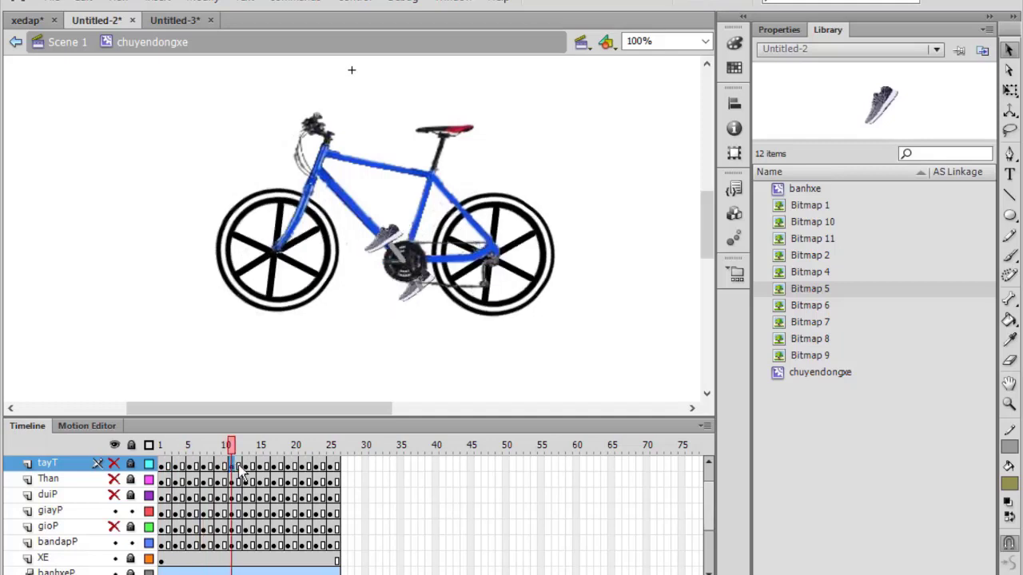
pyautogui.click(246, 472)
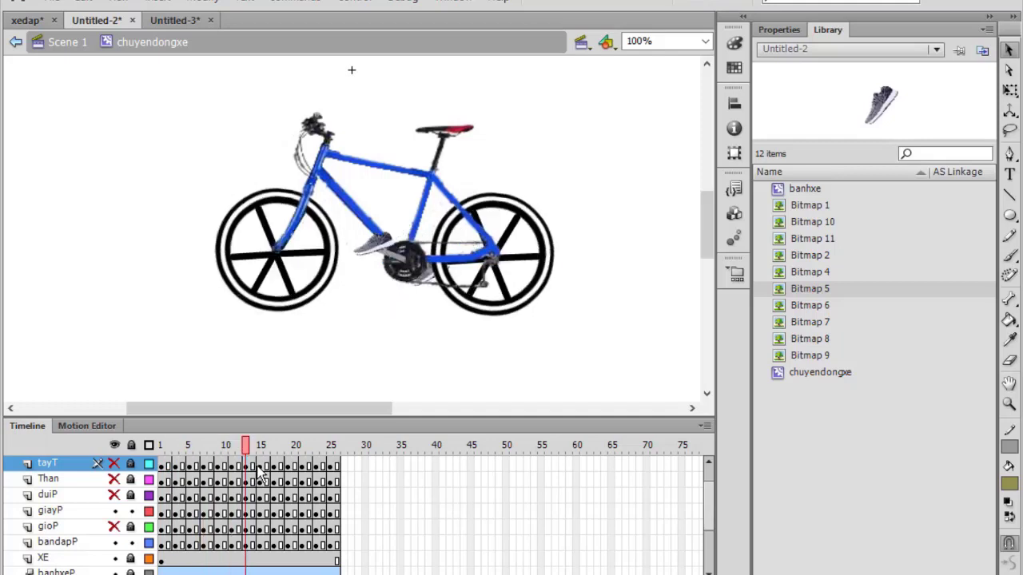
pyautogui.click(260, 472)
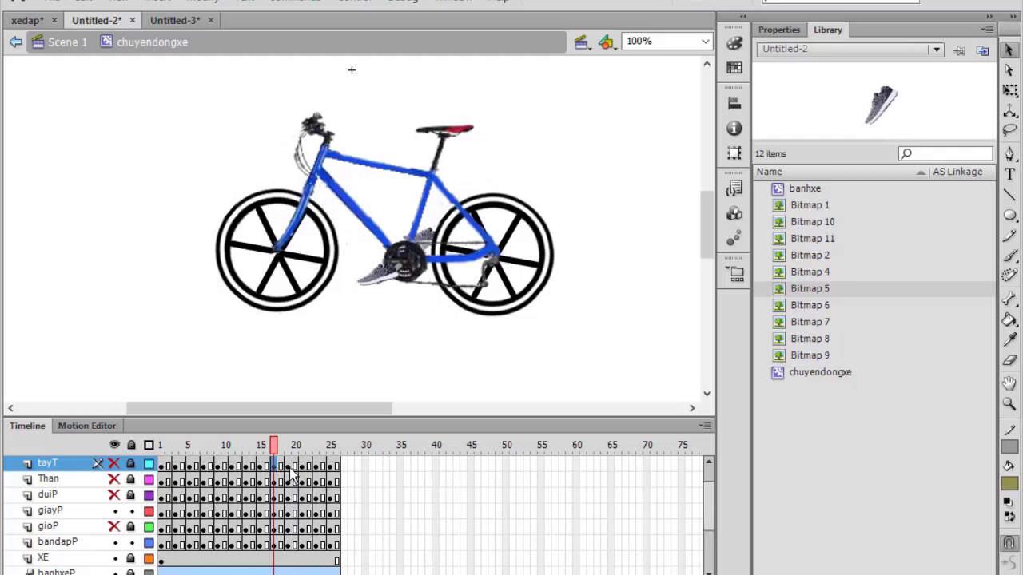
pyautogui.click(292, 474)
pyautogui.click(304, 475)
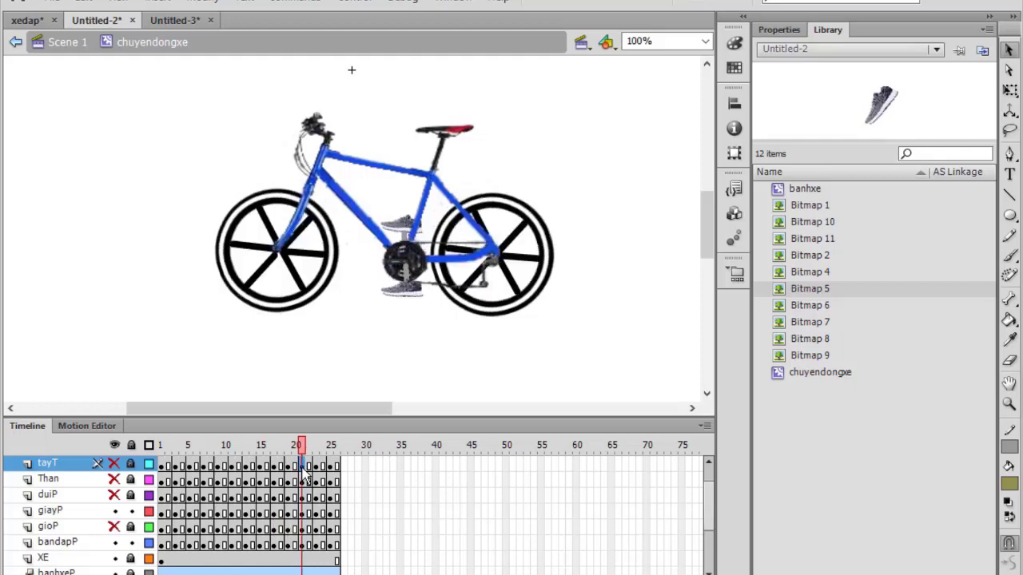
pyautogui.click(331, 475)
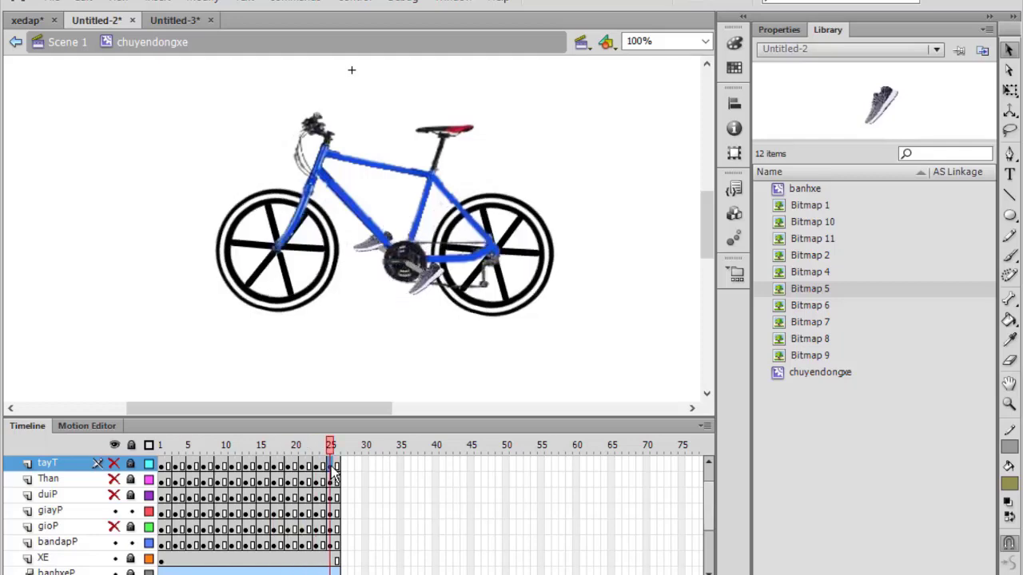
pyautogui.scroll(1, 254, 496)
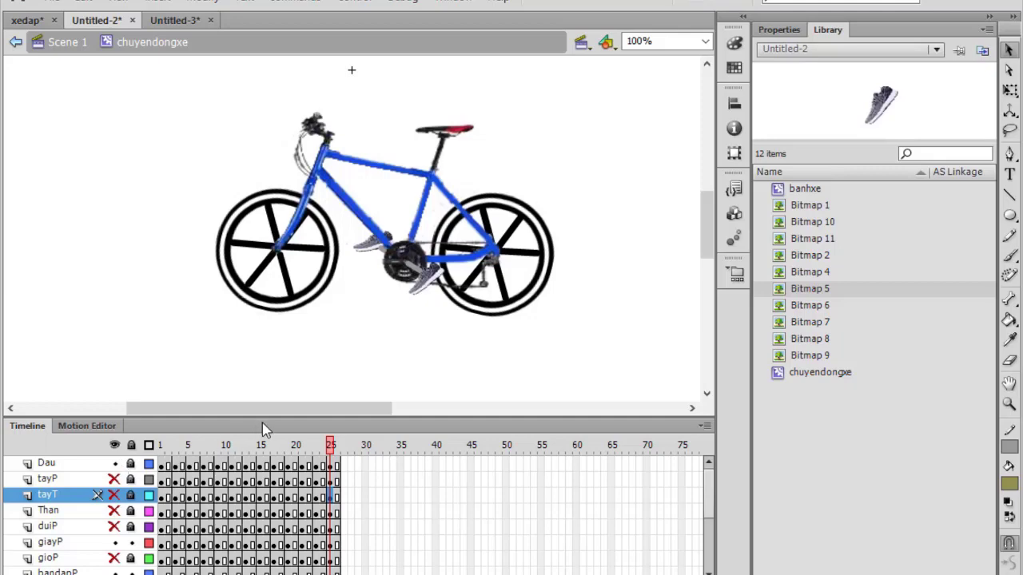
# Unhide the tayP and tayT arm layers and the Than torso layer.
pyautogui.click(175, 463)
pyautogui.scroll(3, 453, 281)
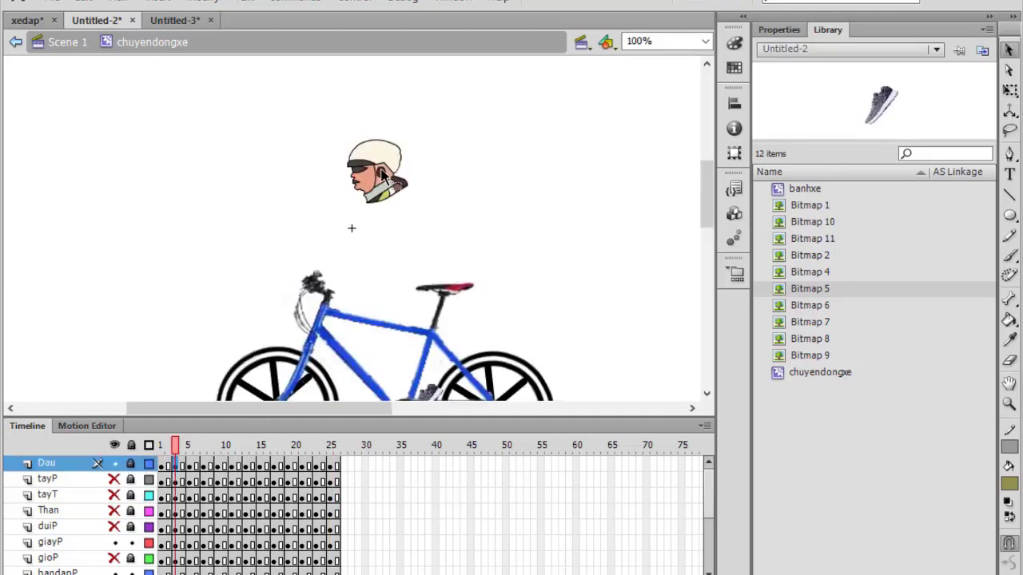
pyautogui.click(113, 478)
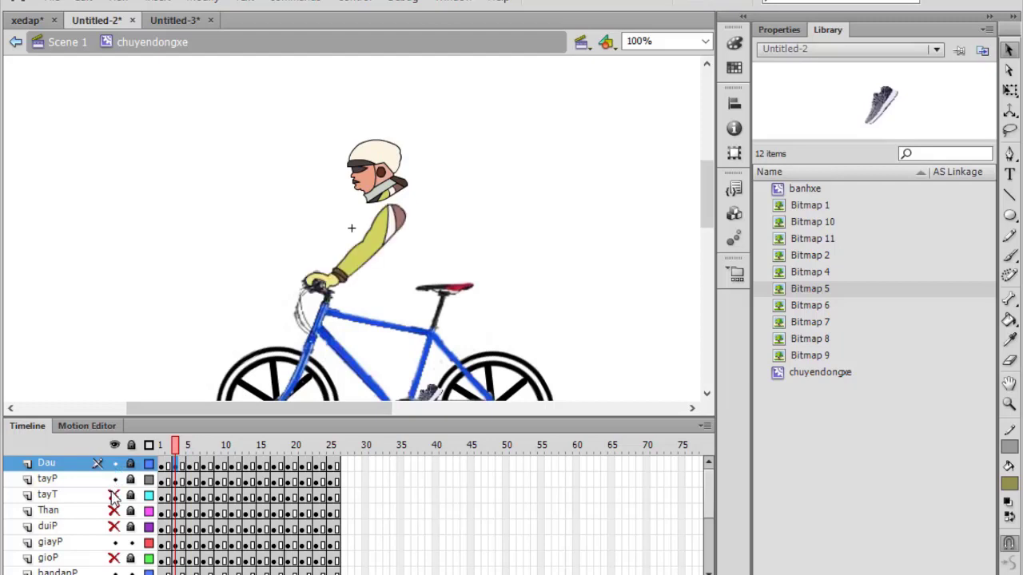
pyautogui.click(114, 494)
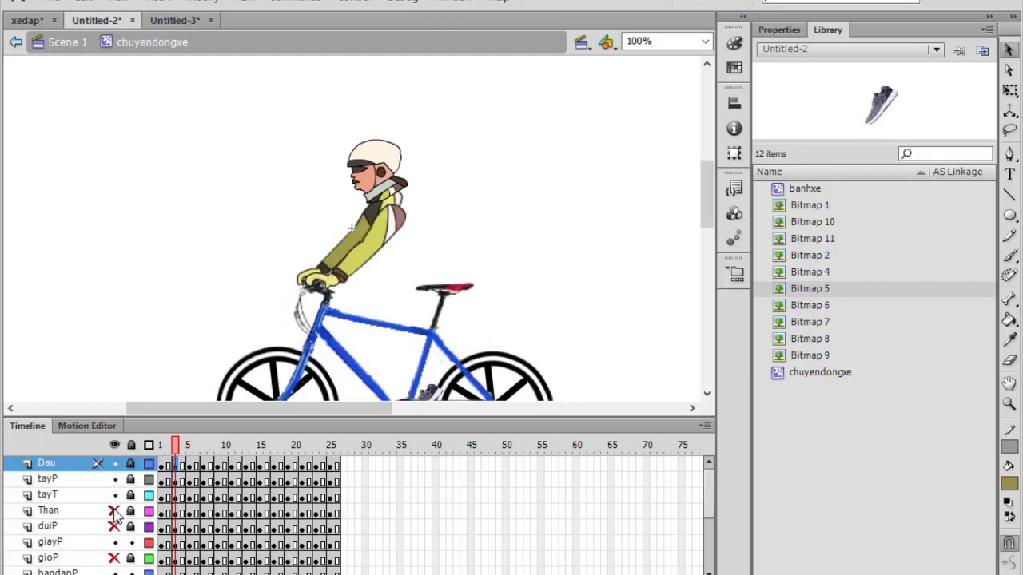
pyautogui.click(114, 511)
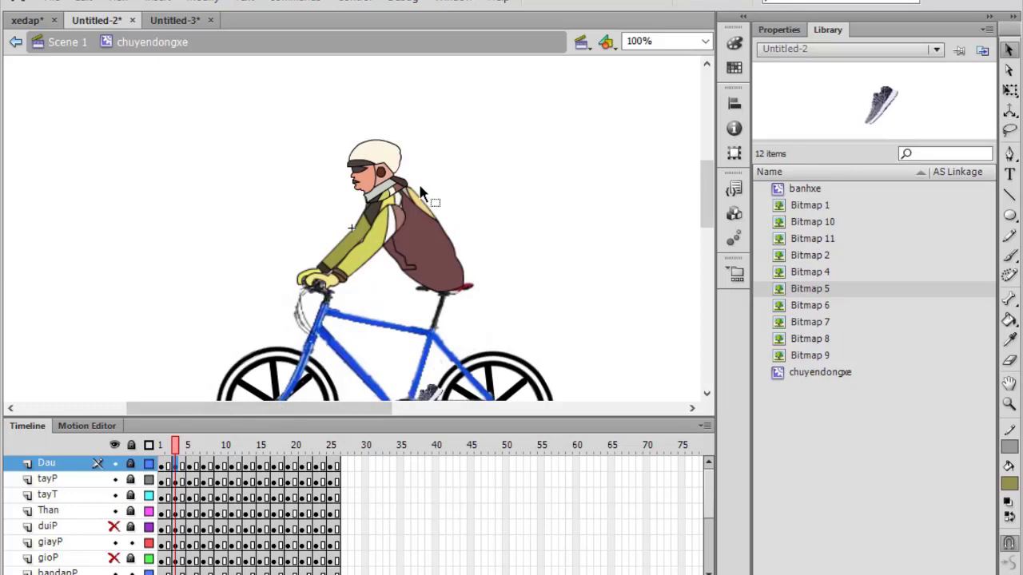
pyautogui.scroll(-3, 421, 191)
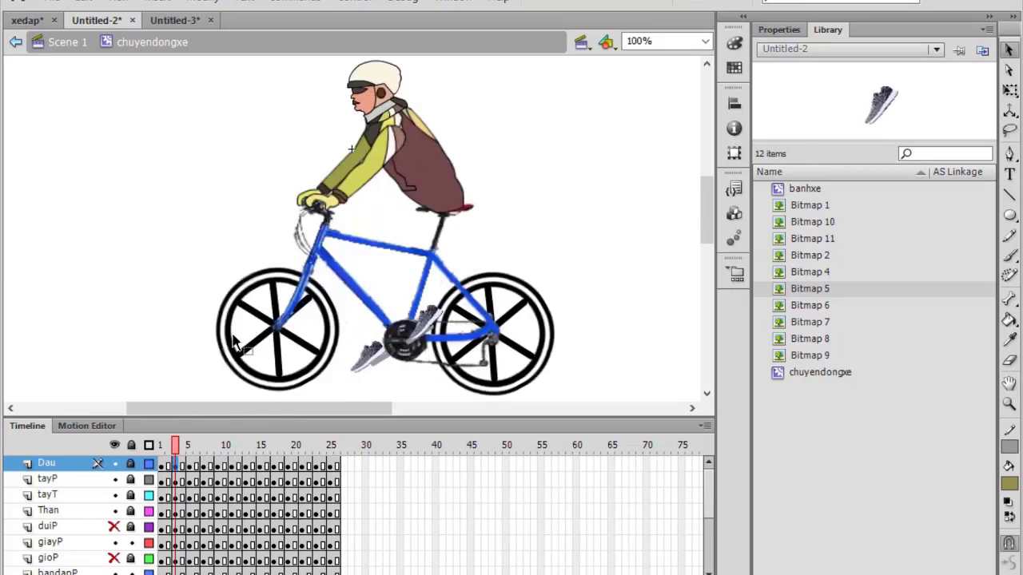
# Unhide the duiP thigh layer at frame 1 and select the gioP layer.
pyautogui.click(163, 478)
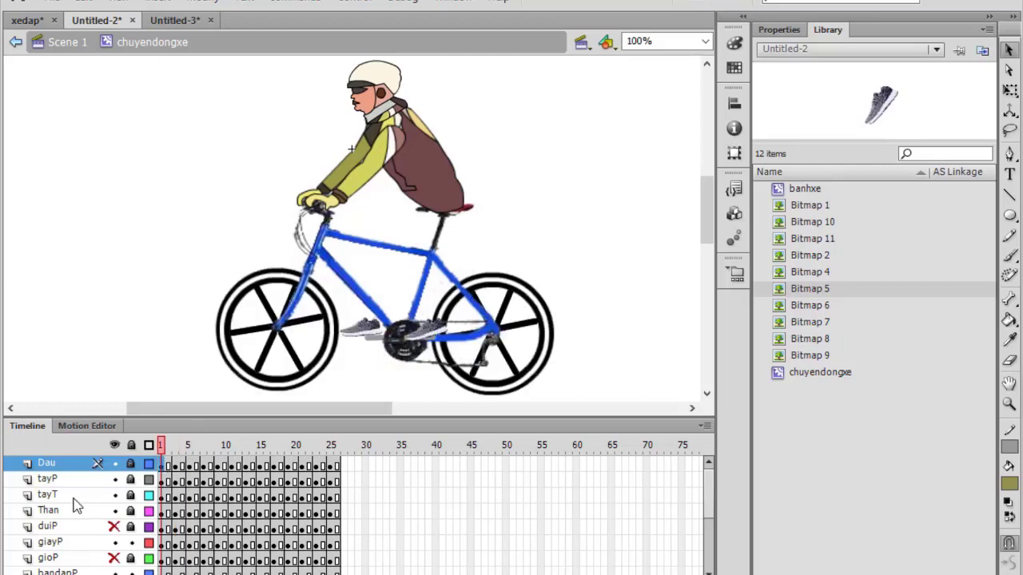
pyautogui.click(113, 527)
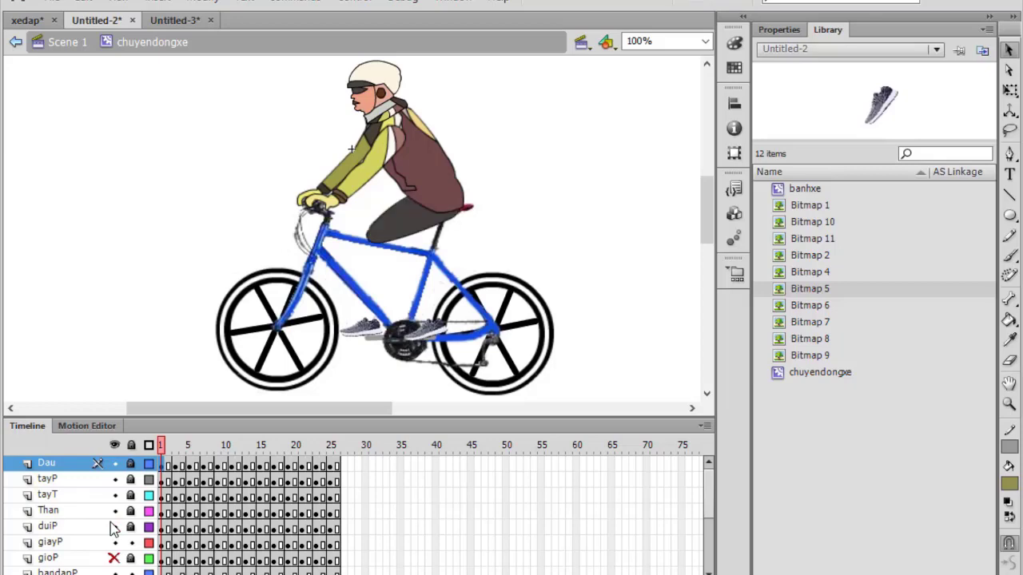
pyautogui.scroll(-1, 113, 528)
pyautogui.scroll(1, 113, 528)
pyautogui.scroll(-1, 113, 527)
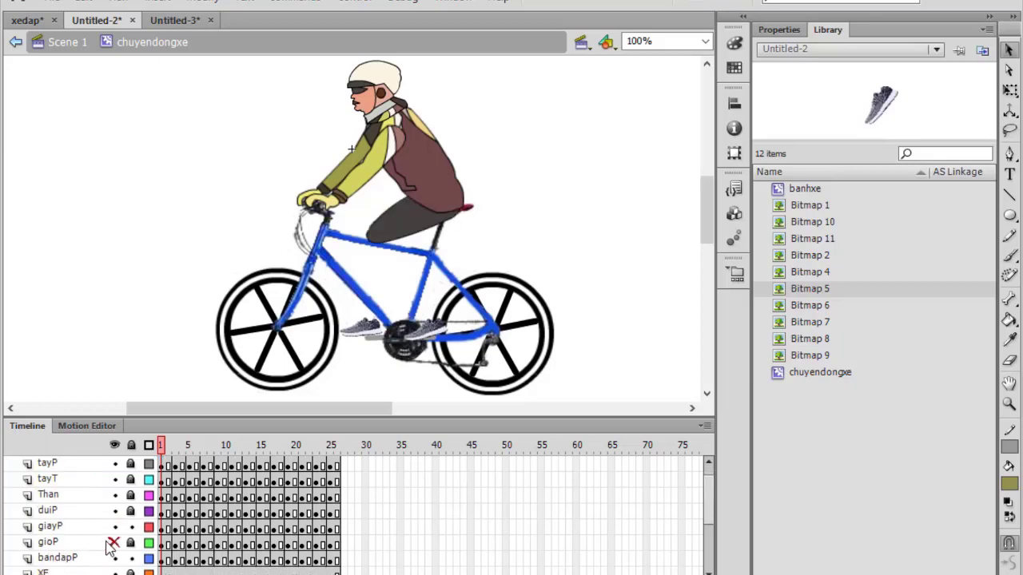
pyautogui.click(109, 544)
pyautogui.click(114, 544)
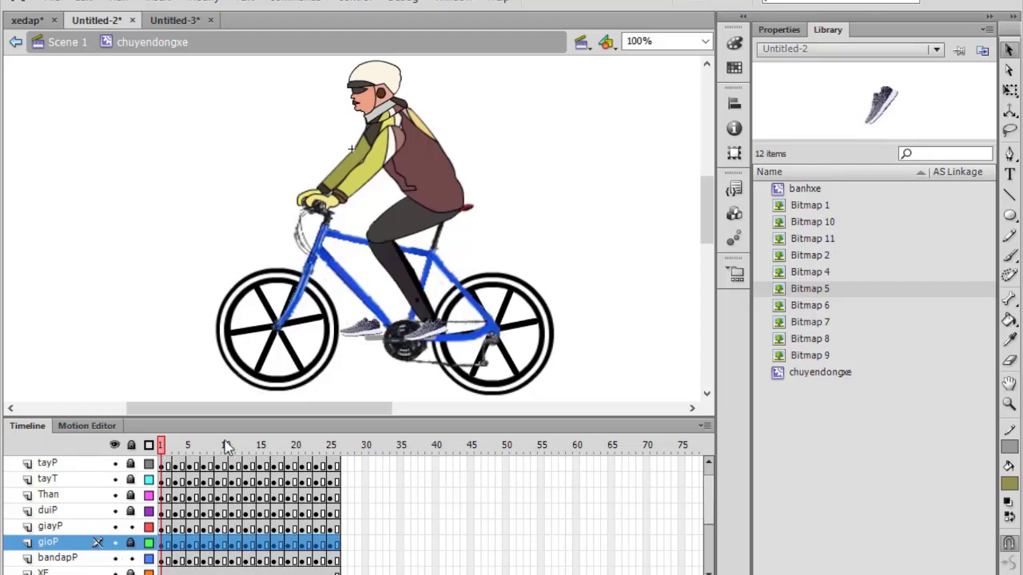
pyautogui.scroll(-1, 214, 475)
pyautogui.scroll(-2, 212, 483)
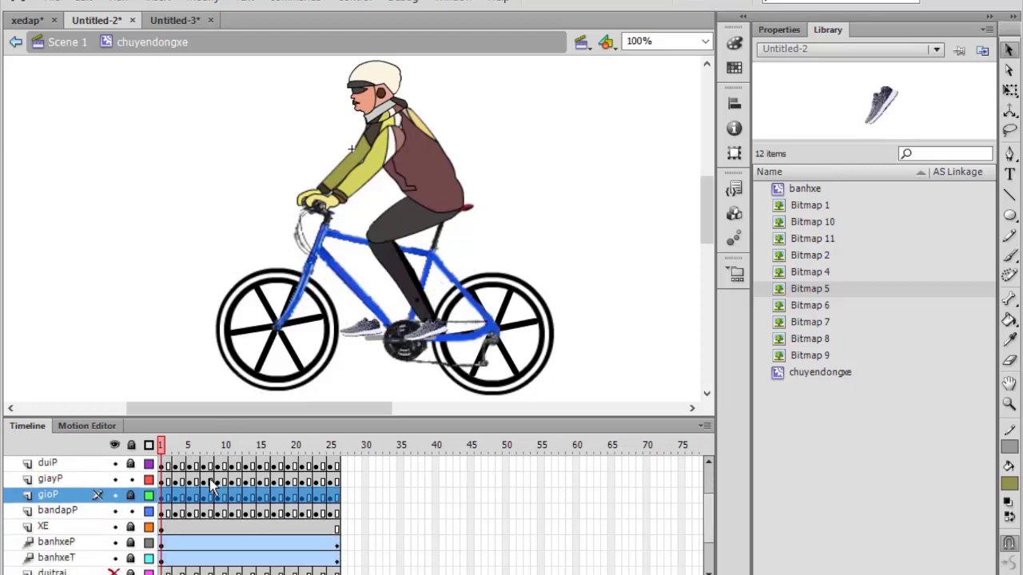
pyautogui.scroll(-2, 212, 487)
pyautogui.scroll(-1, 201, 484)
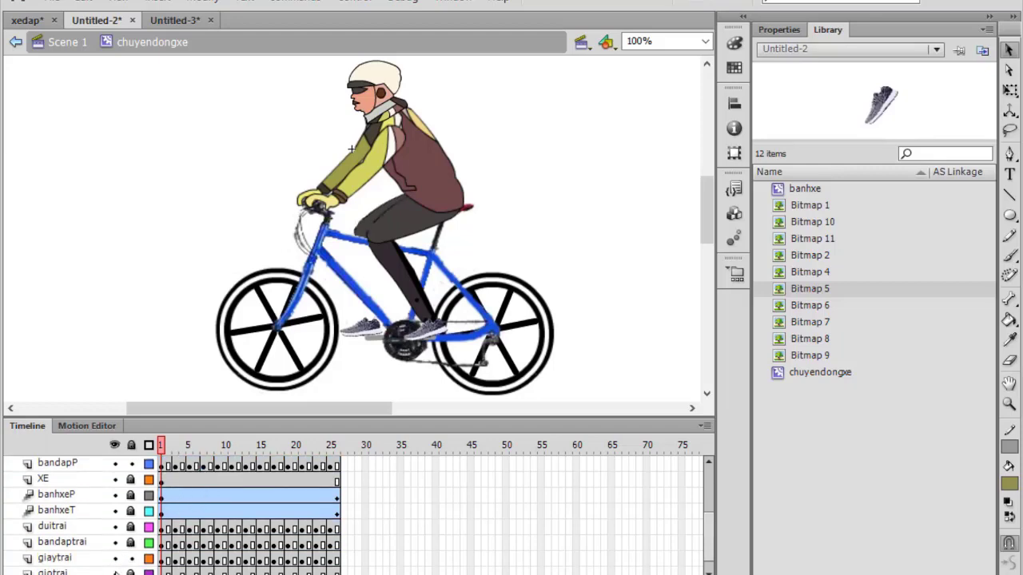
pyautogui.click(175, 529)
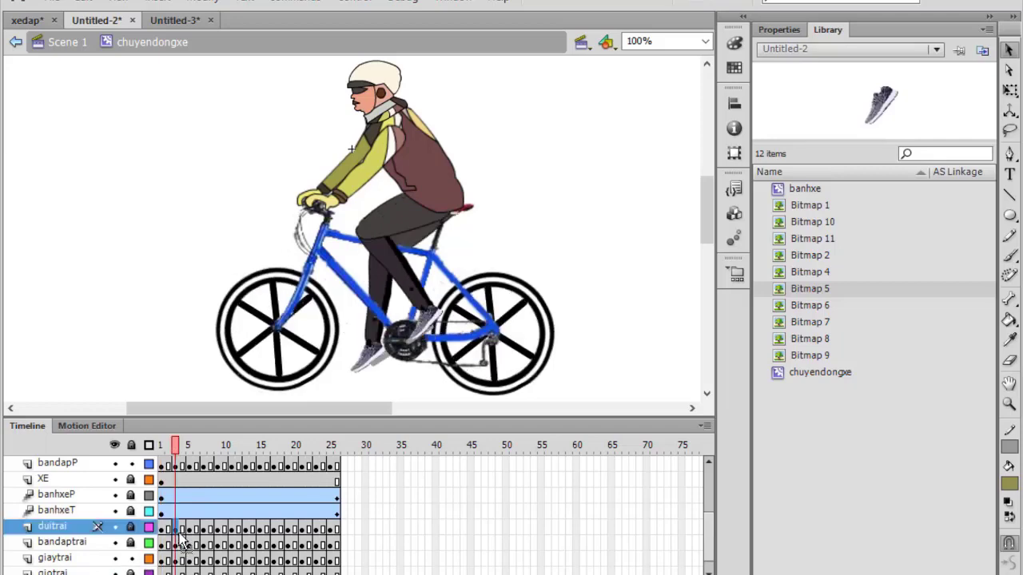
pyautogui.click(189, 543)
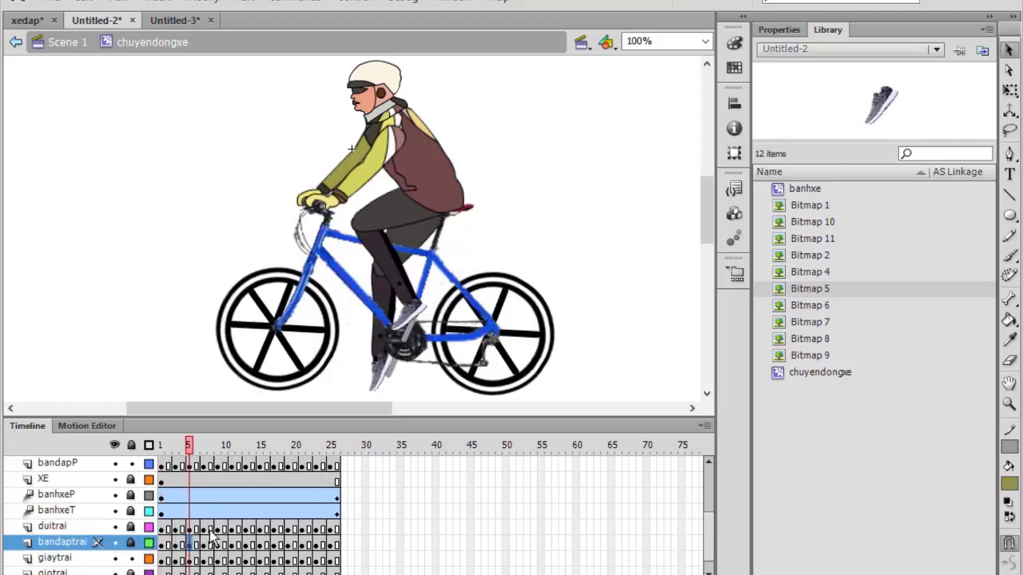
pyautogui.click(203, 529)
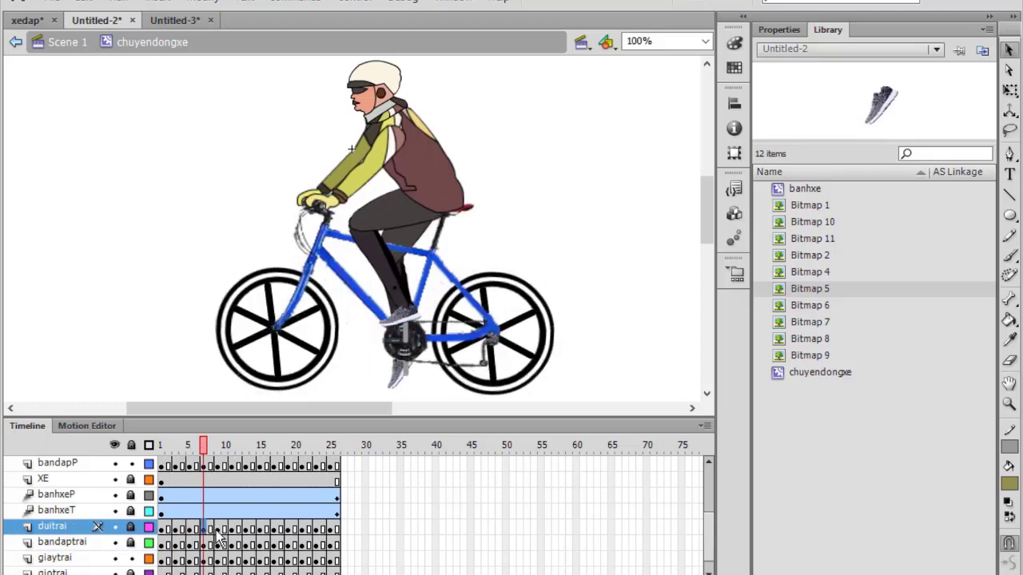
pyautogui.click(218, 530)
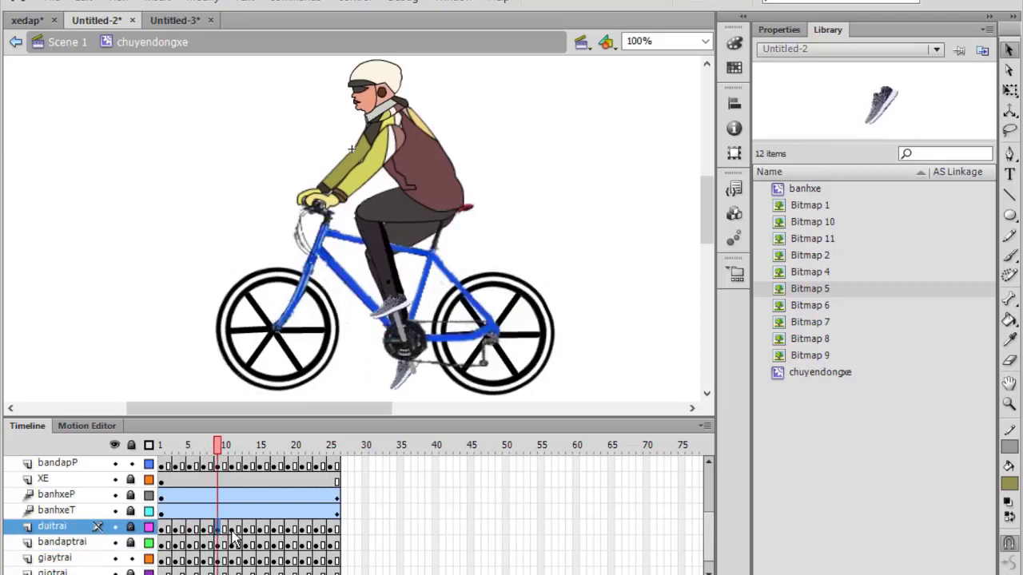
pyautogui.click(232, 532)
pyautogui.click(244, 532)
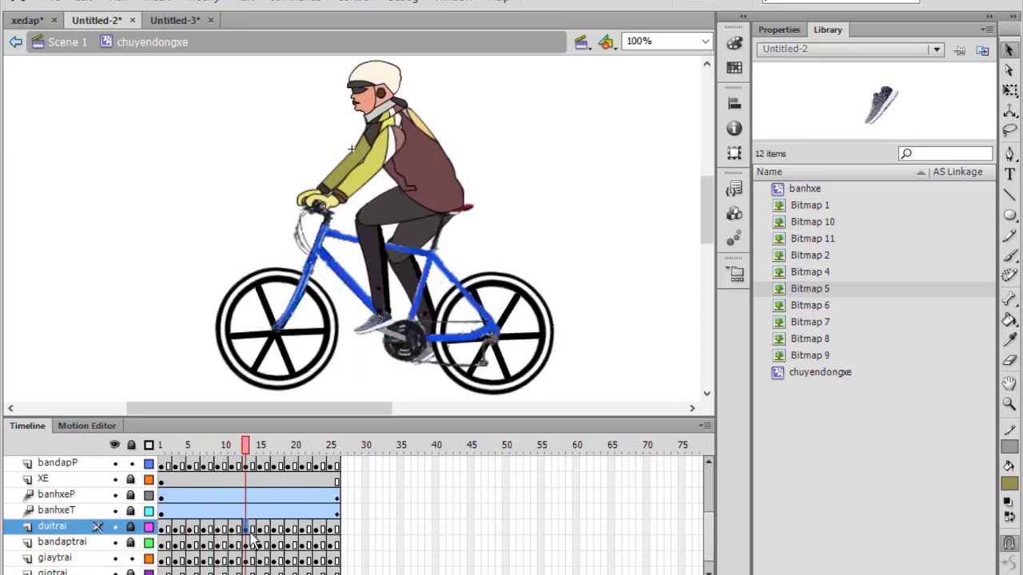
pyautogui.click(263, 532)
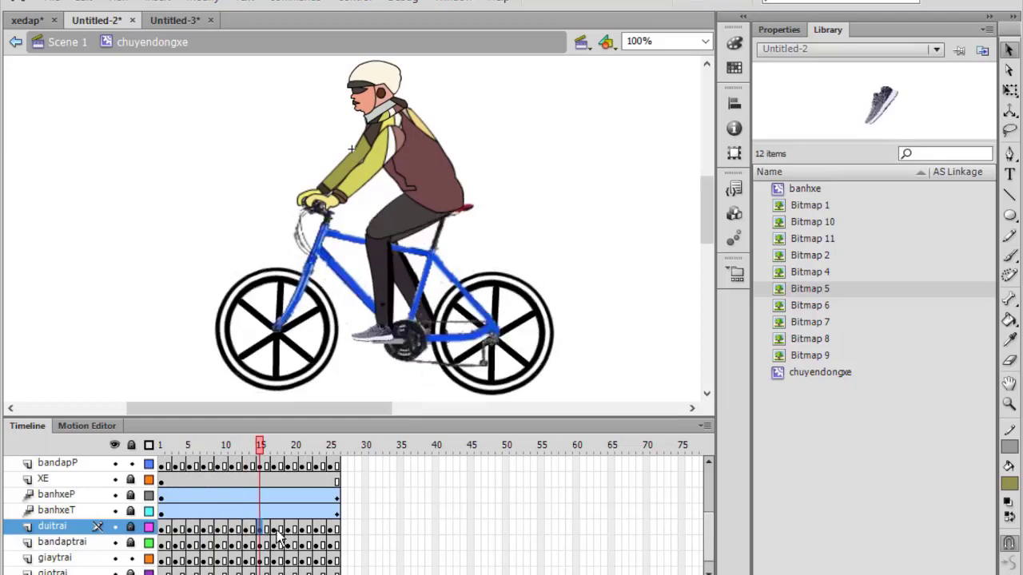
pyautogui.click(277, 532)
pyautogui.click(289, 537)
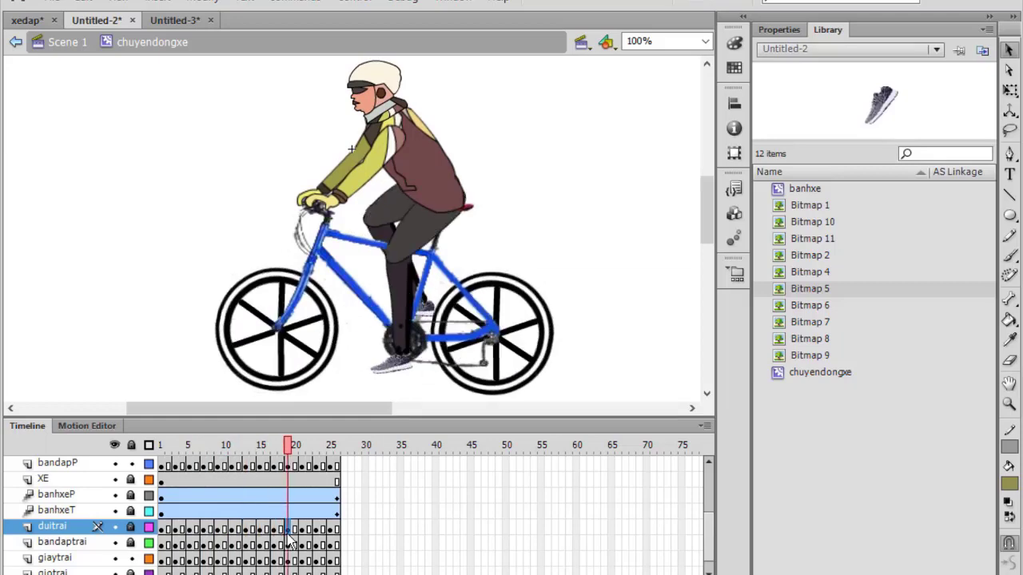
pyautogui.click(302, 530)
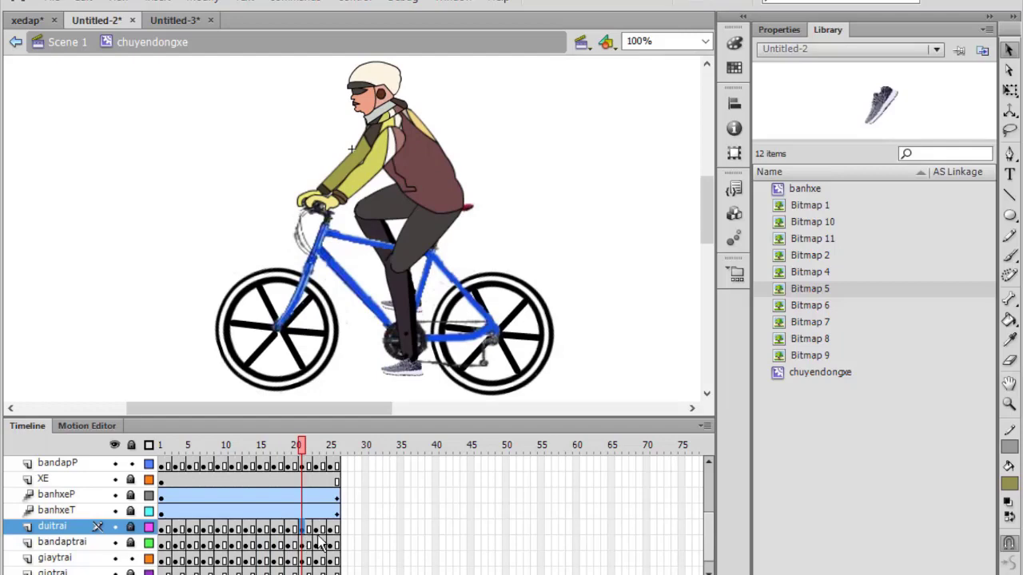
pyautogui.click(317, 543)
pyautogui.click(332, 544)
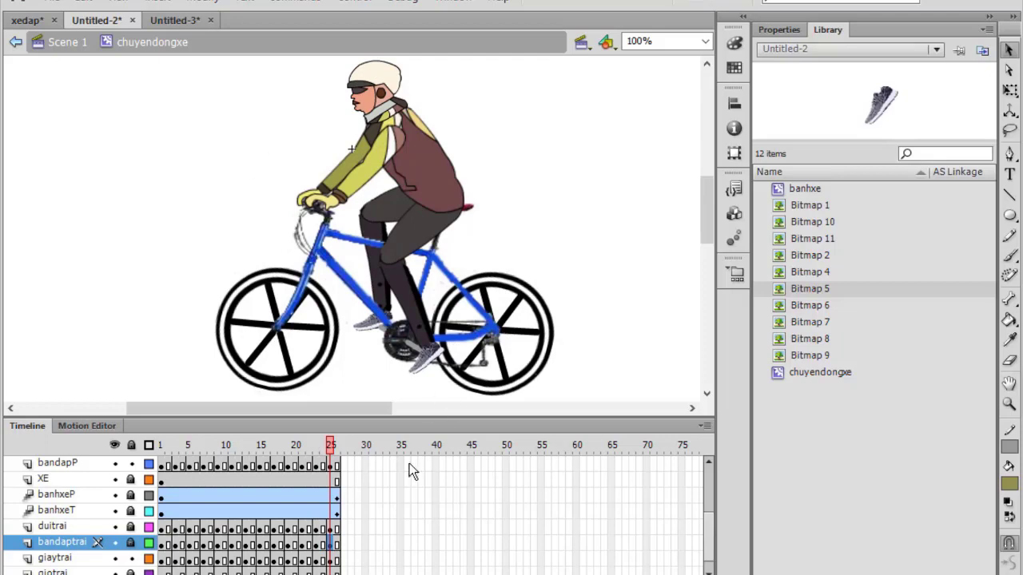
# Exit to Scene 1 with Ctrl+E, test-play the pedaling cyclist, then close the preview.
pyautogui.hotkey('ctrl', 'e')
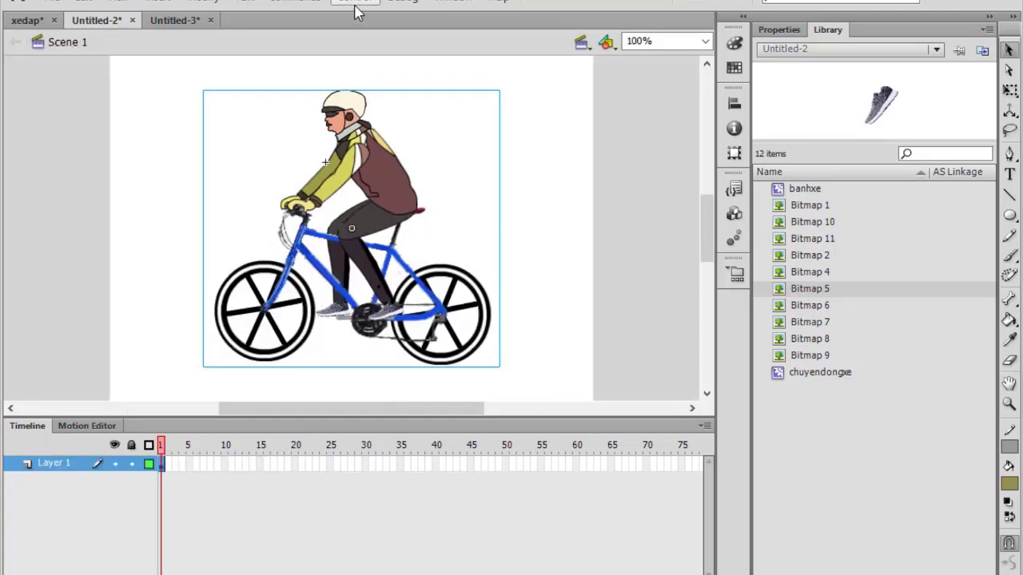
pyautogui.click(353, 3)
pyautogui.moveTo(386, 126)
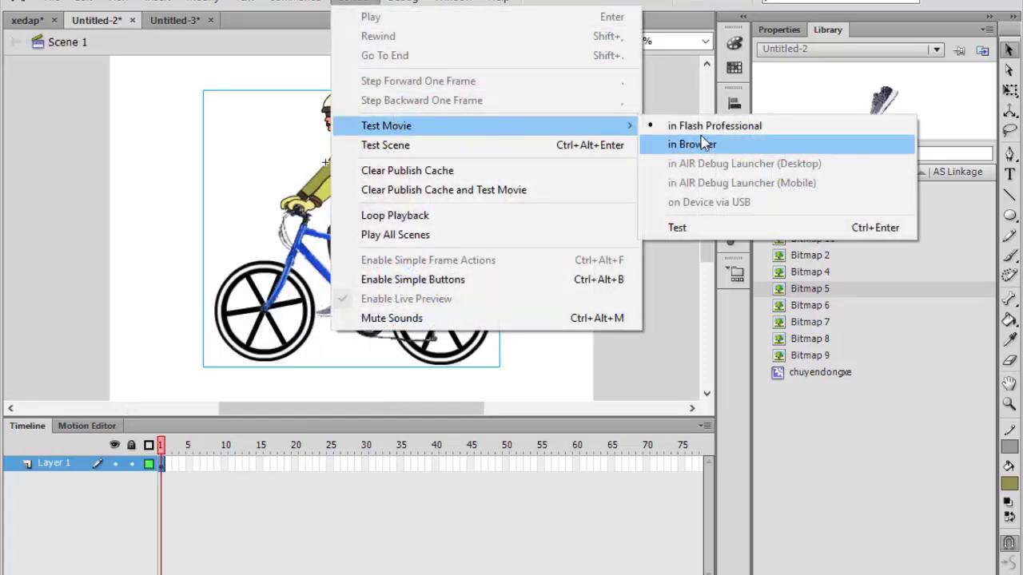
pyautogui.click(703, 132)
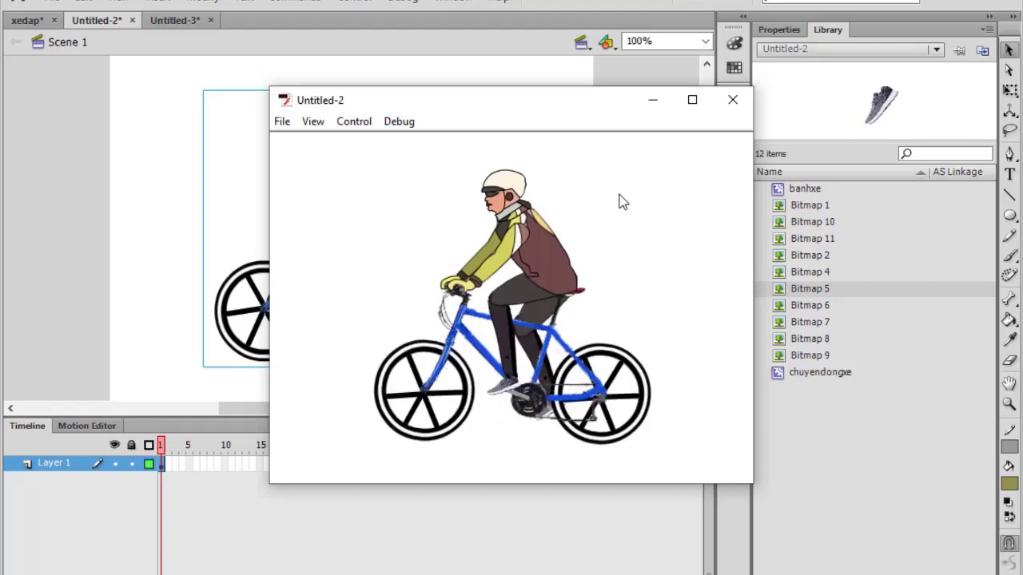
pyautogui.click(732, 99)
# Place the chuyendongxe cyclist on Untitled-3's stage and flip it to face right.
pyautogui.hotkey('ctrl', 'Tab')
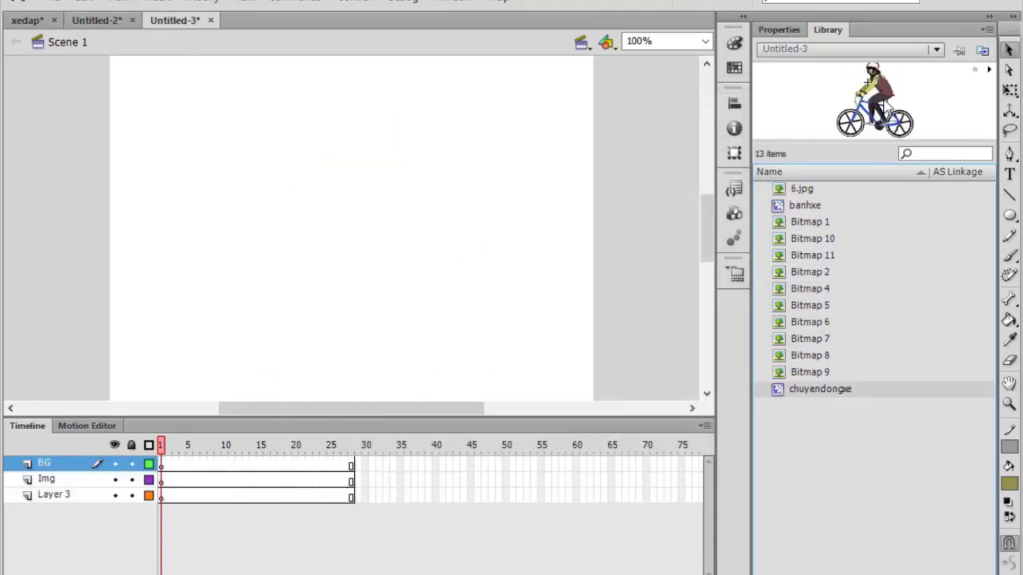
pyautogui.moveTo(867, 104); pyautogui.dragTo(313, 216)
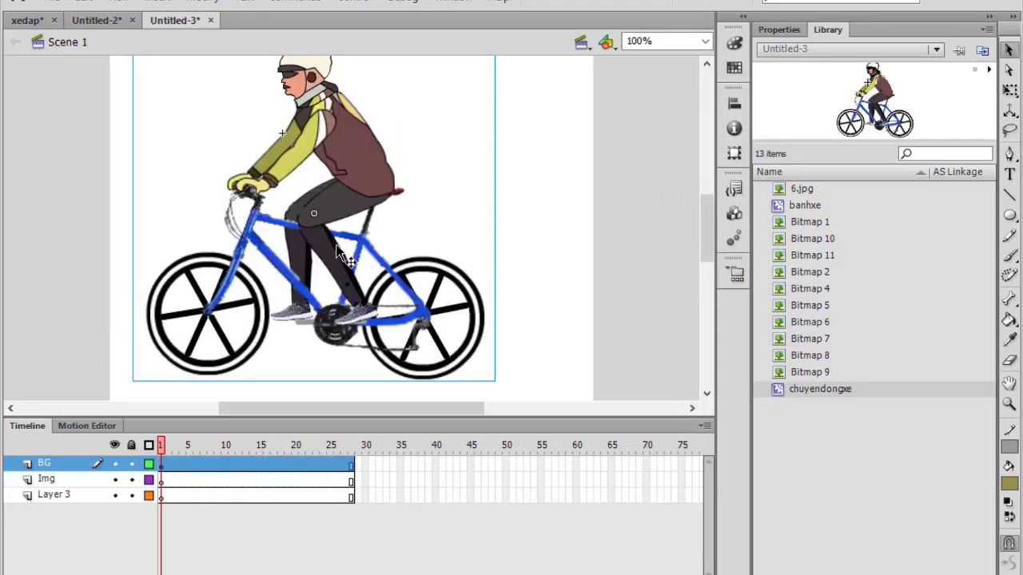
pyautogui.click(1009, 90)
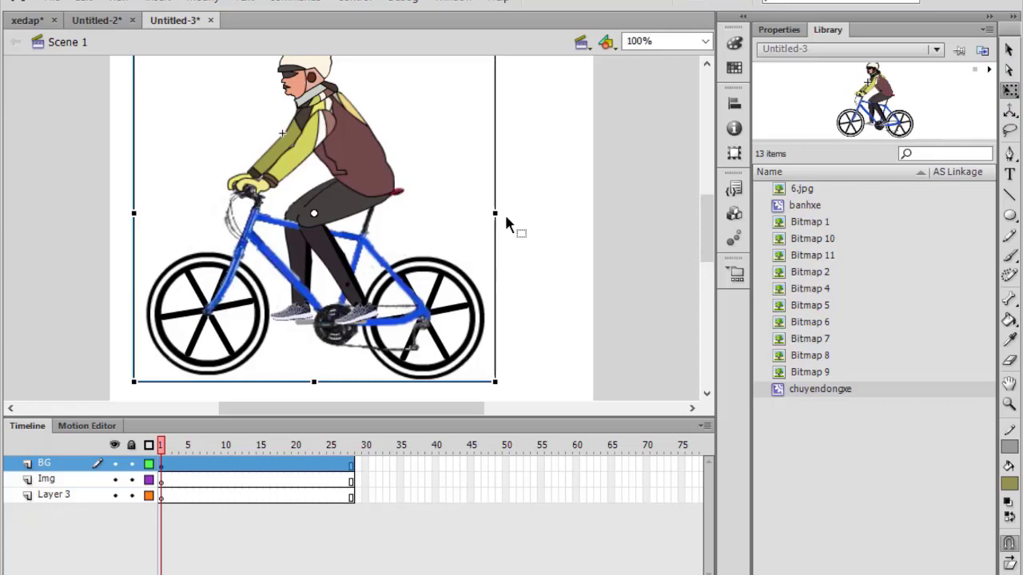
pyautogui.moveTo(497, 212); pyautogui.dragTo(144, 196)
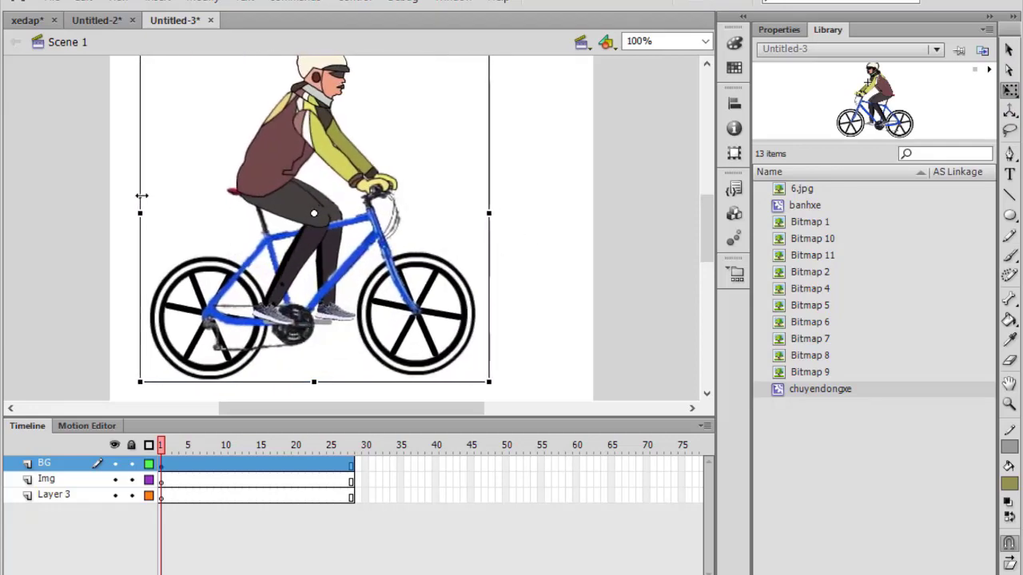
# Shrink the cyclist and move it just past the stage's left edge.
pyautogui.scroll(2, 349, 263)
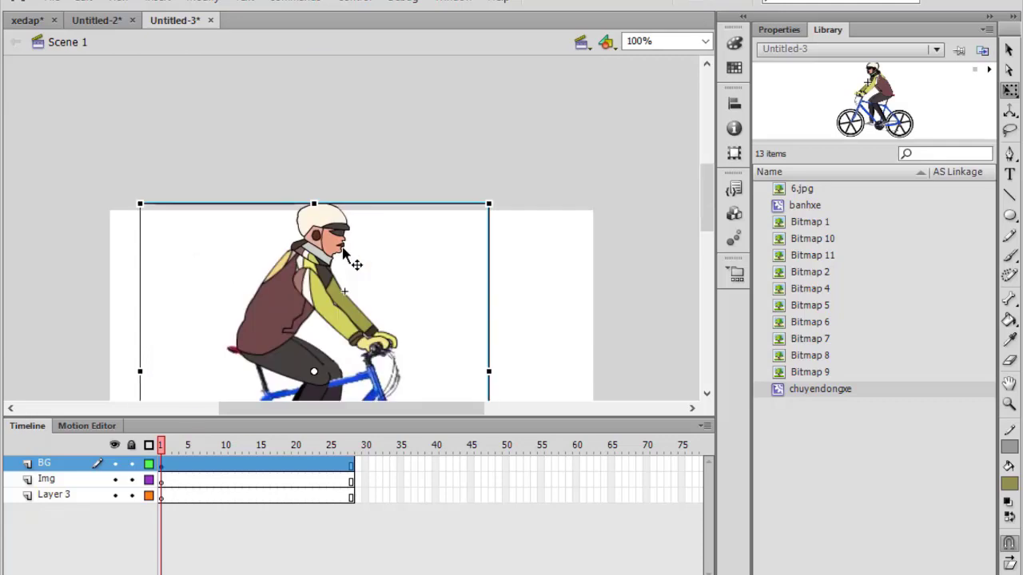
pyautogui.scroll(-1, 354, 263)
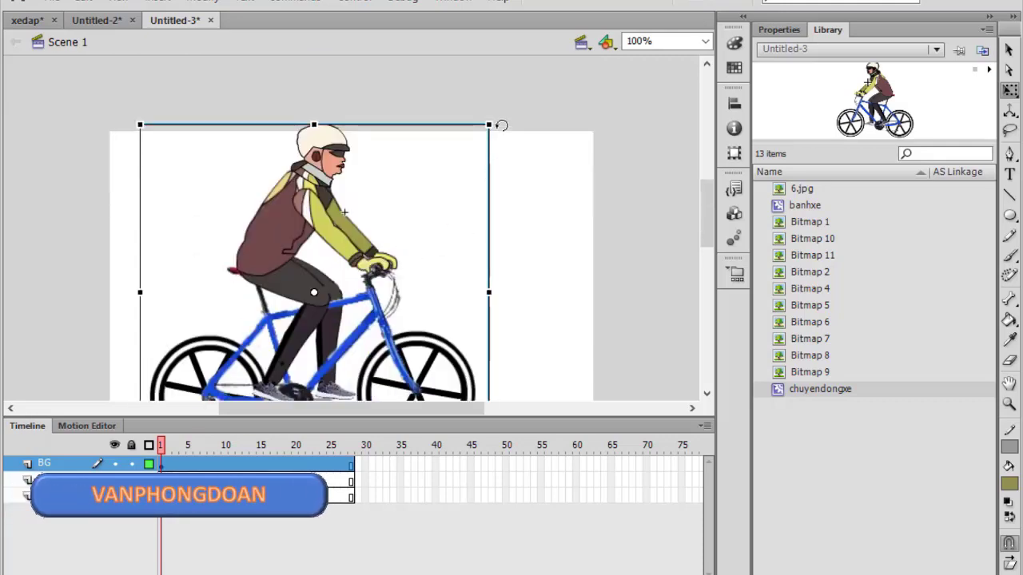
pyautogui.moveTo(487, 125)
pyautogui.mouseDown()
pyautogui.moveTo(393, 202)
pyautogui.moveTo(406, 187)
pyautogui.mouseUp()
pyautogui.scroll(-1, 422, 222)
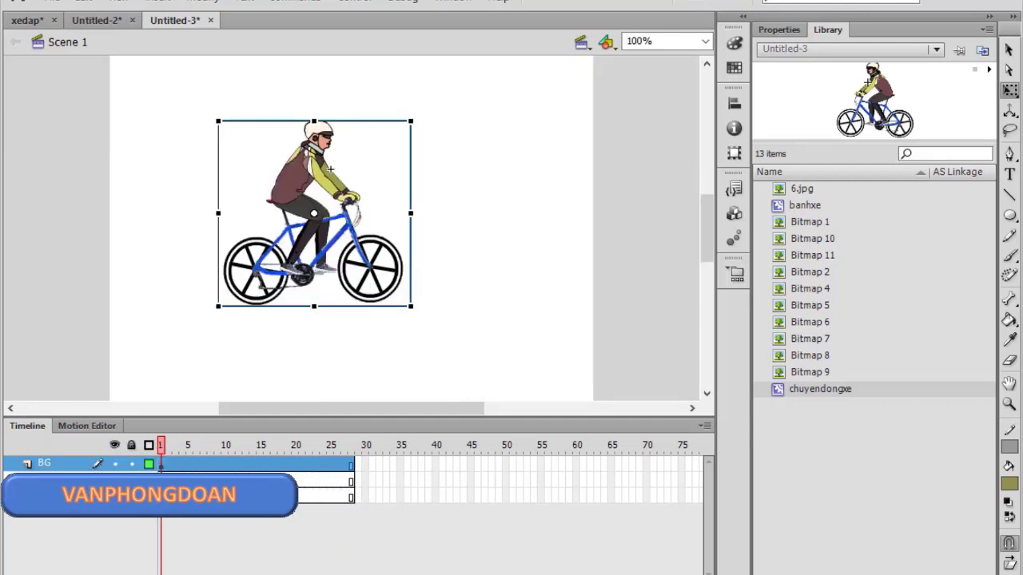
pyautogui.press('v')
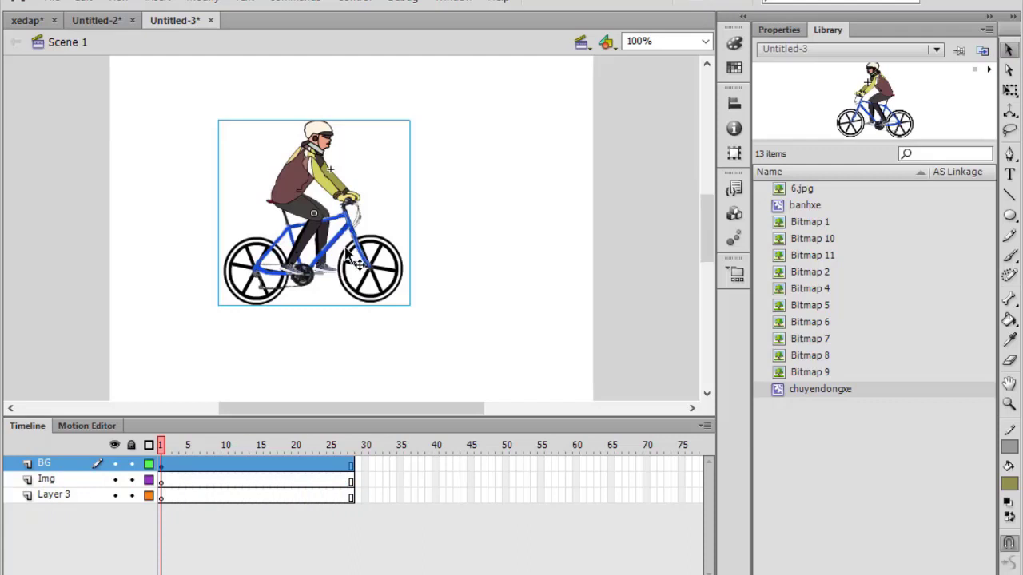
pyautogui.moveTo(345, 284); pyautogui.dragTo(160, 316)
pyautogui.scroll(-3, 287, 374)
pyautogui.scroll(1, 268, 369)
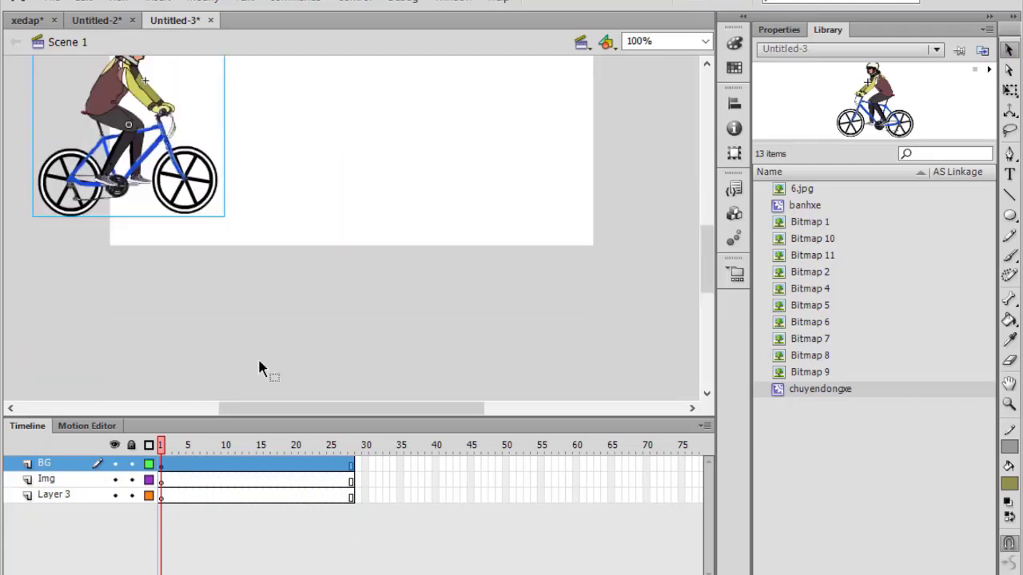
pyautogui.moveTo(205, 200); pyautogui.dragTo(92, 192)
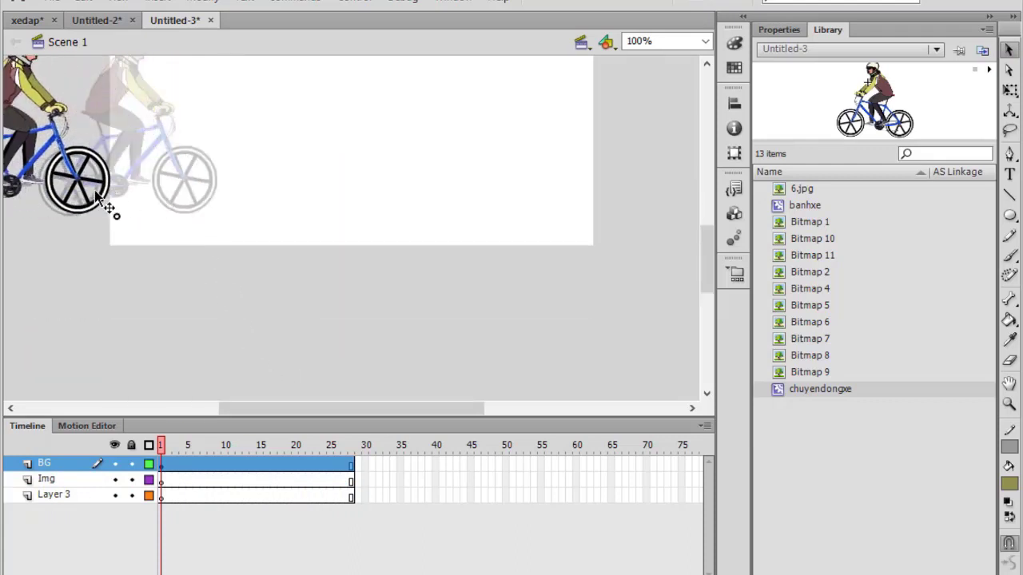
pyautogui.scroll(1, 228, 330)
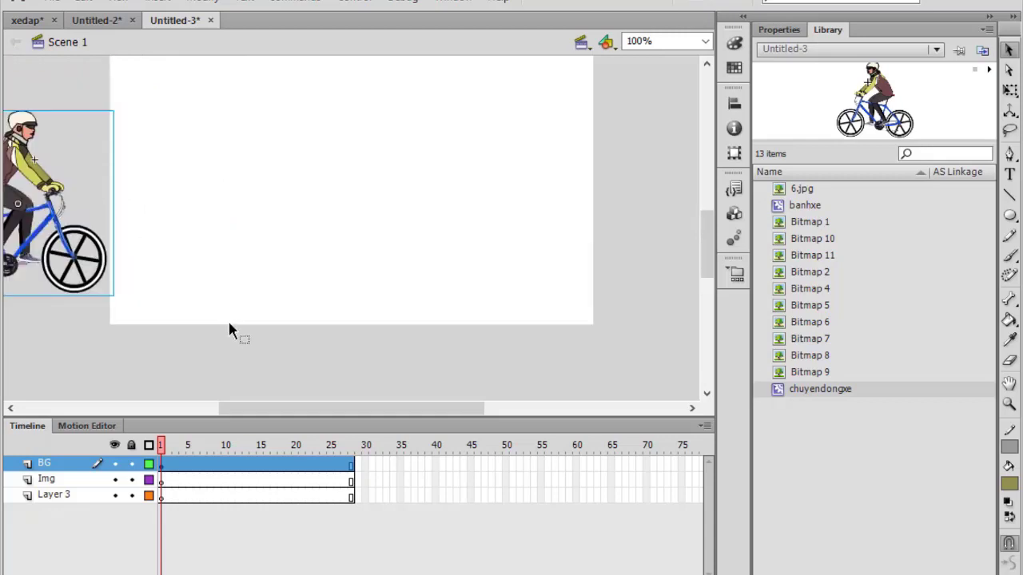
# Motion-tween the BG layer so the cyclist reaches the stage's right edge at frame 28.
pyautogui.rightClick(165, 464)
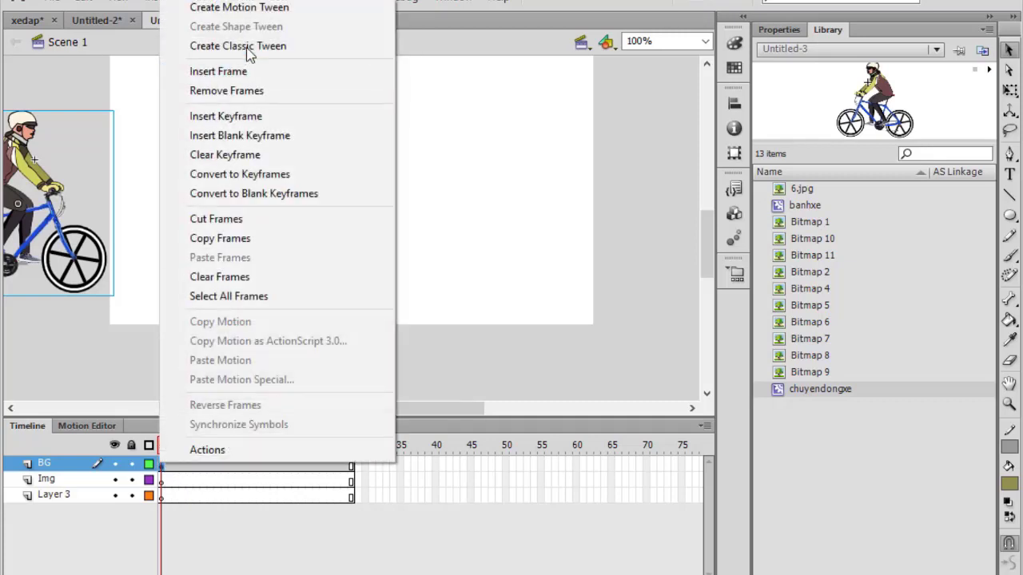
pyautogui.click(239, 8)
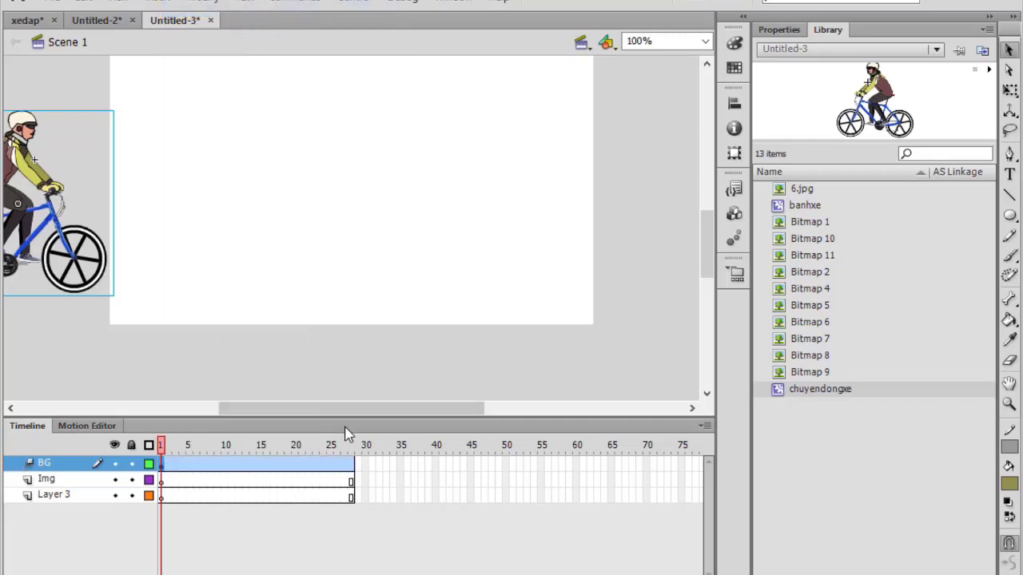
pyautogui.moveTo(162, 447); pyautogui.dragTo(353, 460)
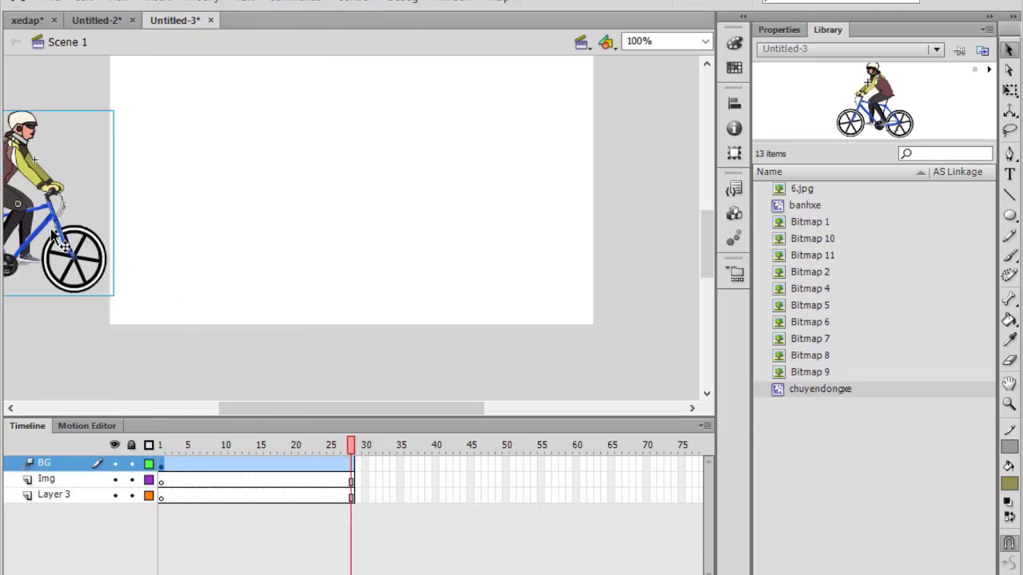
pyautogui.moveTo(48, 209)
pyautogui.mouseDown()
pyautogui.moveTo(709, 204)
pyautogui.moveTo(679, 206)
pyautogui.mouseUp()
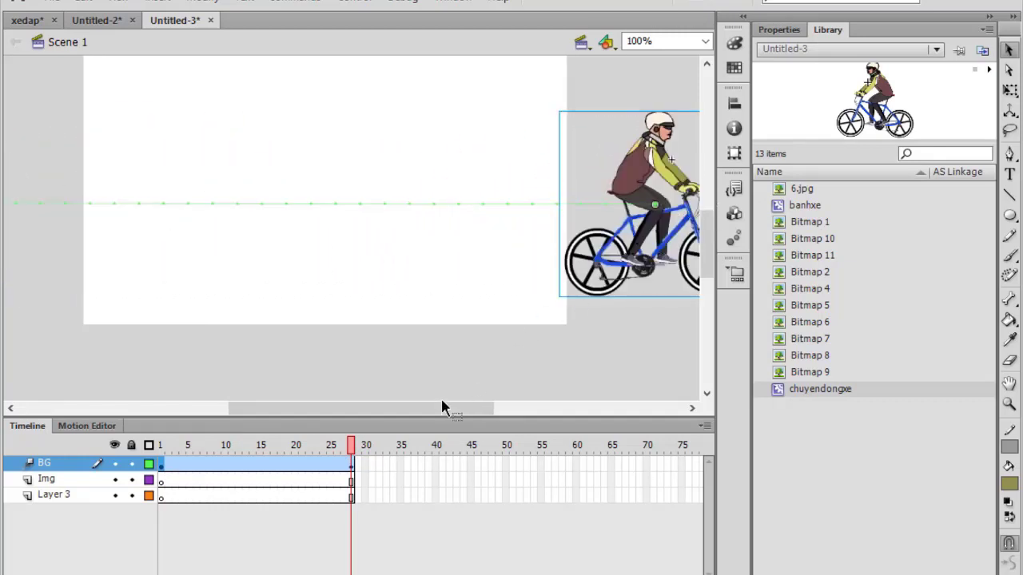
pyautogui.moveTo(442, 407); pyautogui.dragTo(479, 408)
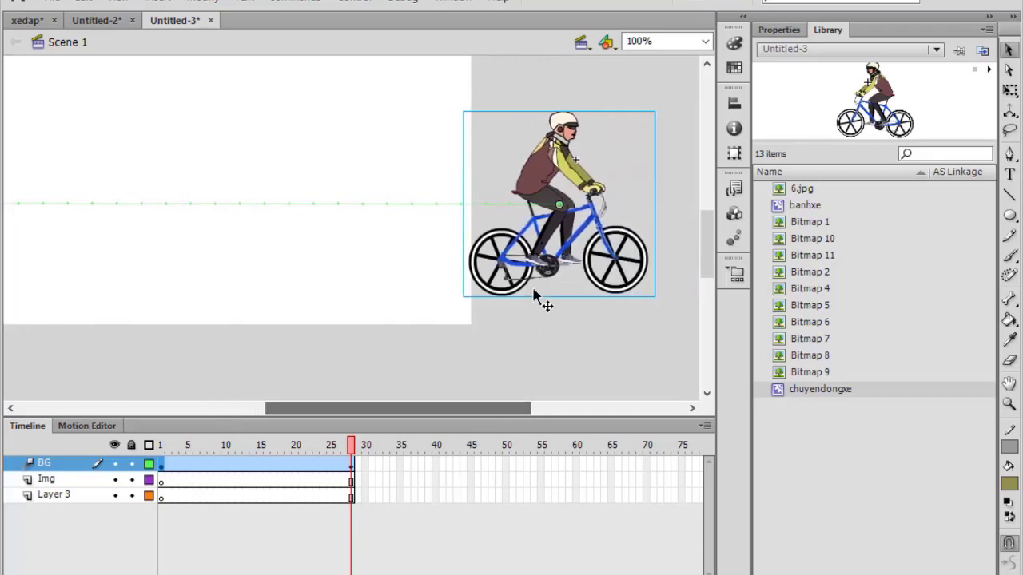
pyautogui.moveTo(560, 206); pyautogui.dragTo(572, 206)
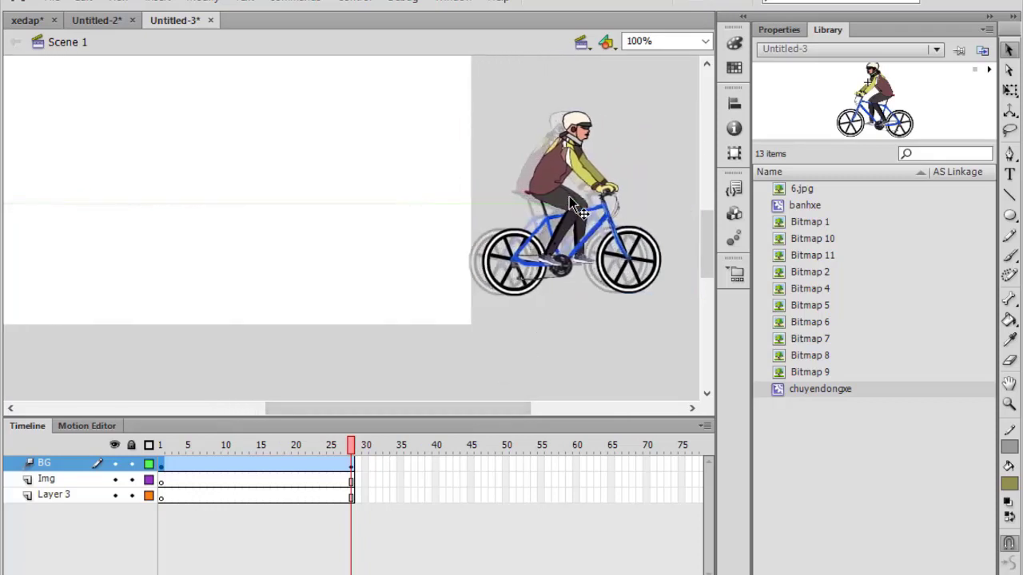
pyautogui.moveTo(473, 413); pyautogui.dragTo(427, 413)
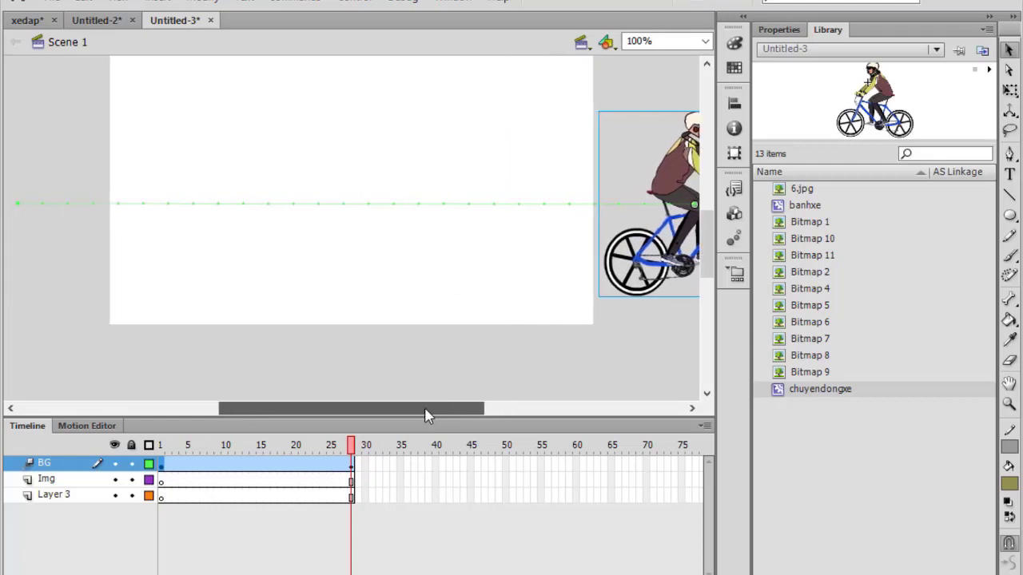
pyautogui.click(161, 483)
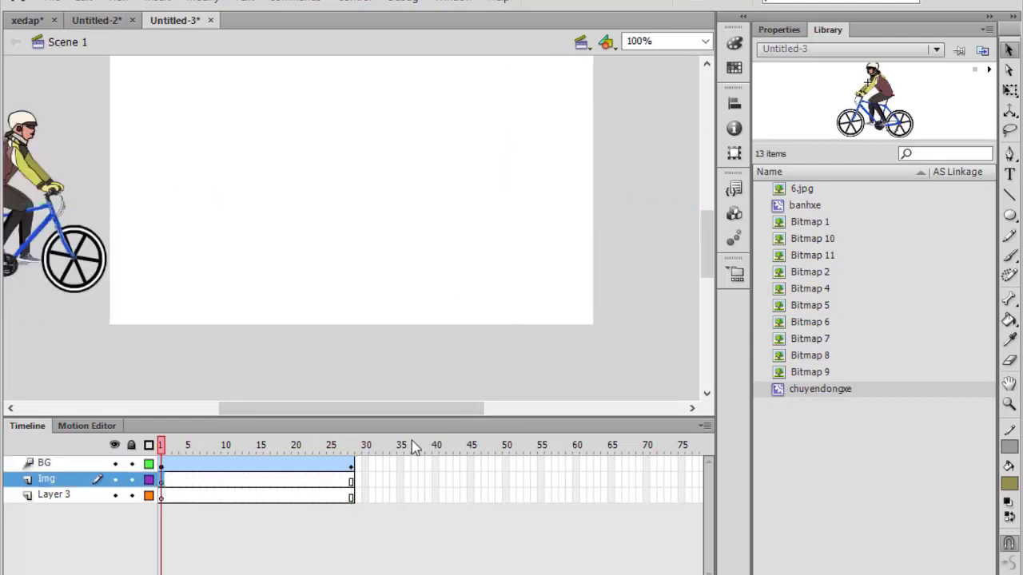
# Place the 6.jpg street photo from the Library onto the stage.
pyautogui.click(803, 191)
pyautogui.moveTo(854, 112); pyautogui.dragTo(283, 228)
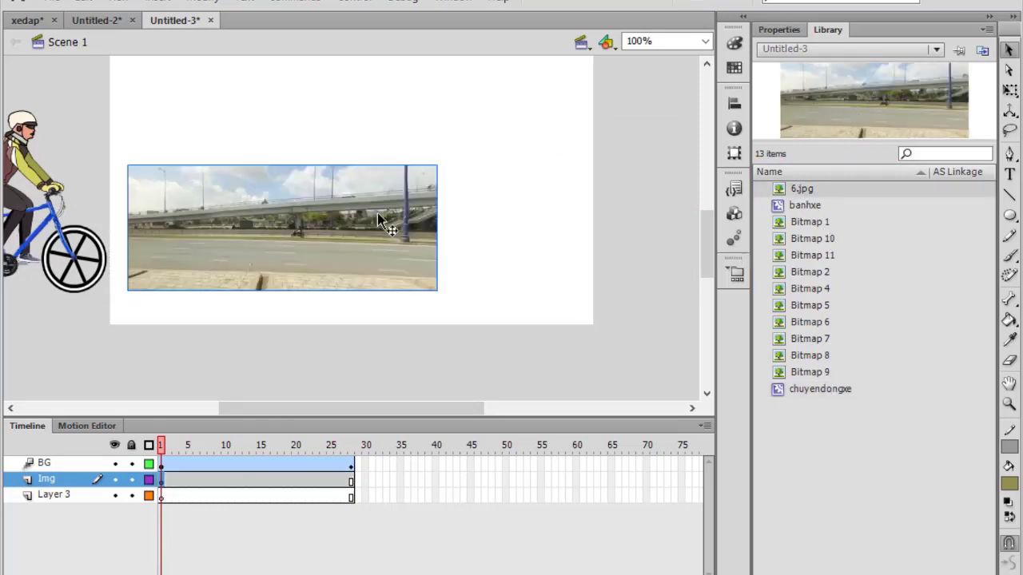
pyautogui.click(1009, 89)
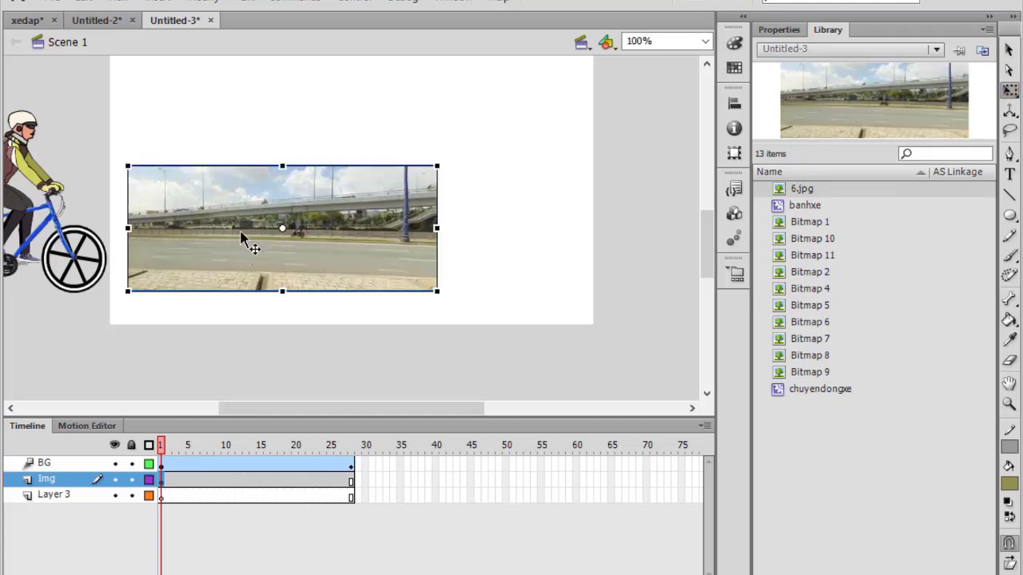
pyautogui.click(283, 230)
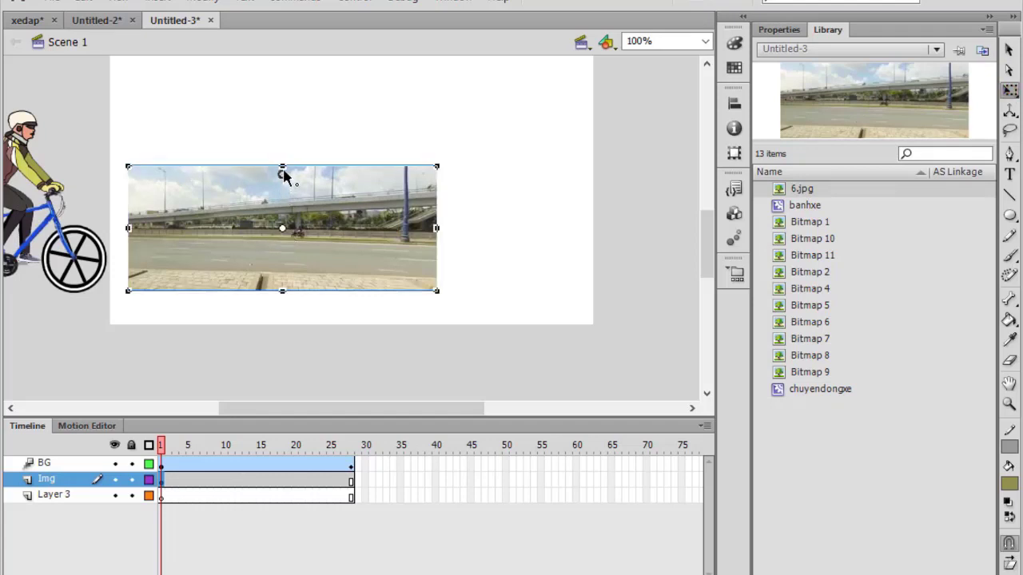
# Stretch the photo with Free Transform to cover the whole stage.
pyautogui.moveTo(282, 172); pyautogui.dragTo(281, 178)
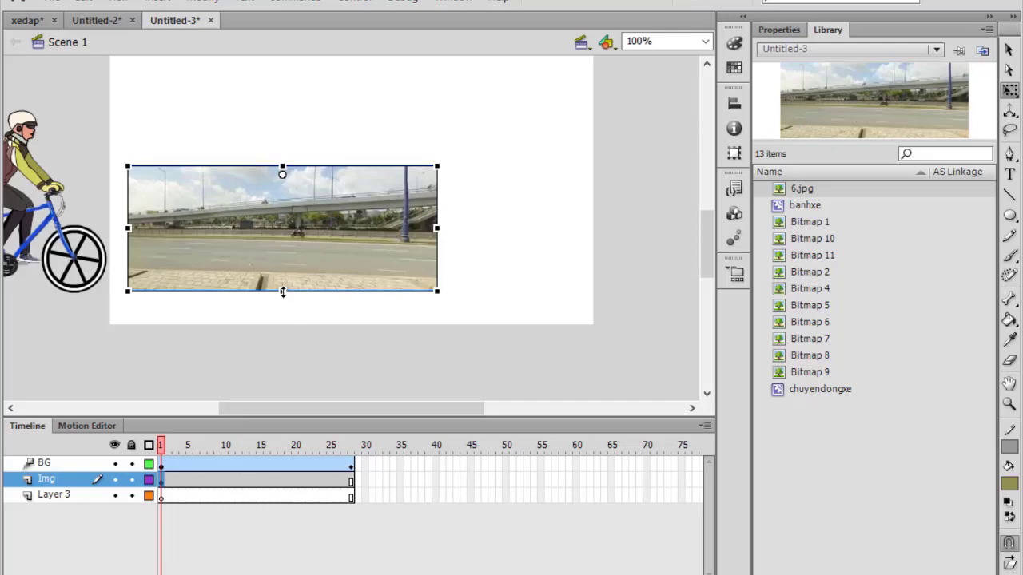
pyautogui.moveTo(282, 293); pyautogui.dragTo(282, 312)
pyautogui.moveTo(332, 225); pyautogui.dragTo(302, 143)
pyautogui.moveTo(264, 205); pyautogui.dragTo(265, 324)
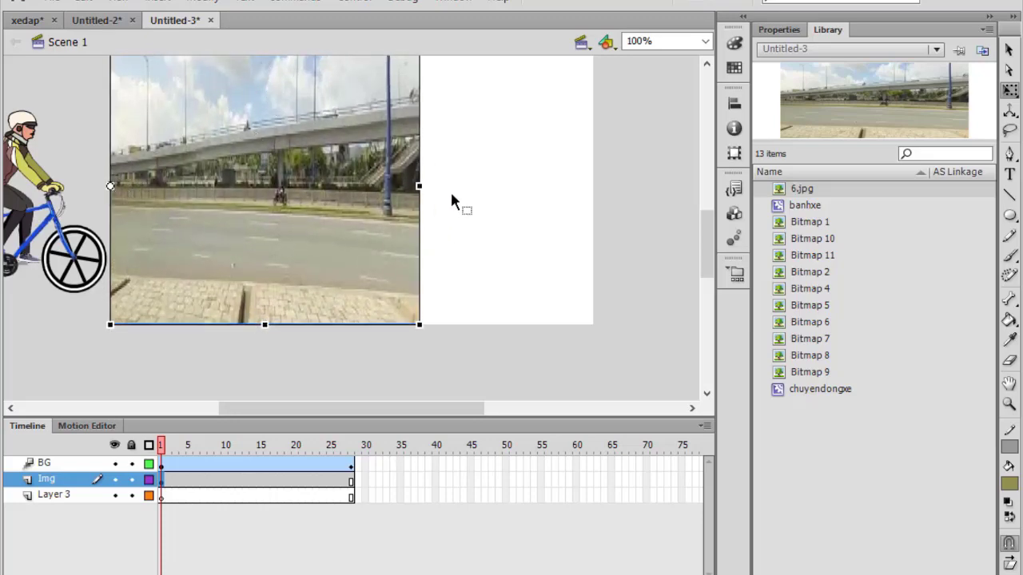
pyautogui.moveTo(416, 185); pyautogui.dragTo(593, 187)
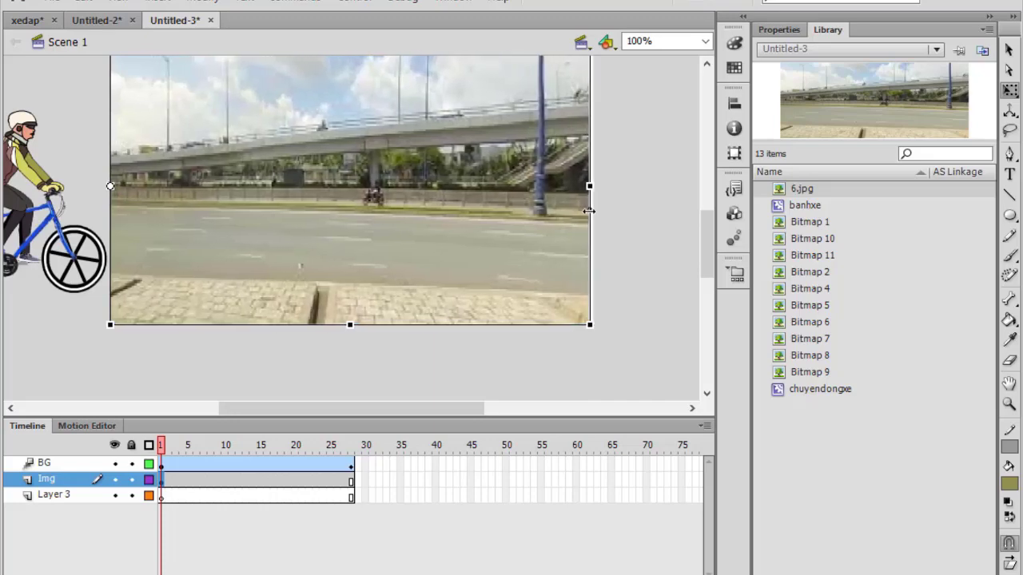
pyautogui.click(363, 383)
pyautogui.click(354, 1)
pyautogui.moveTo(386, 125)
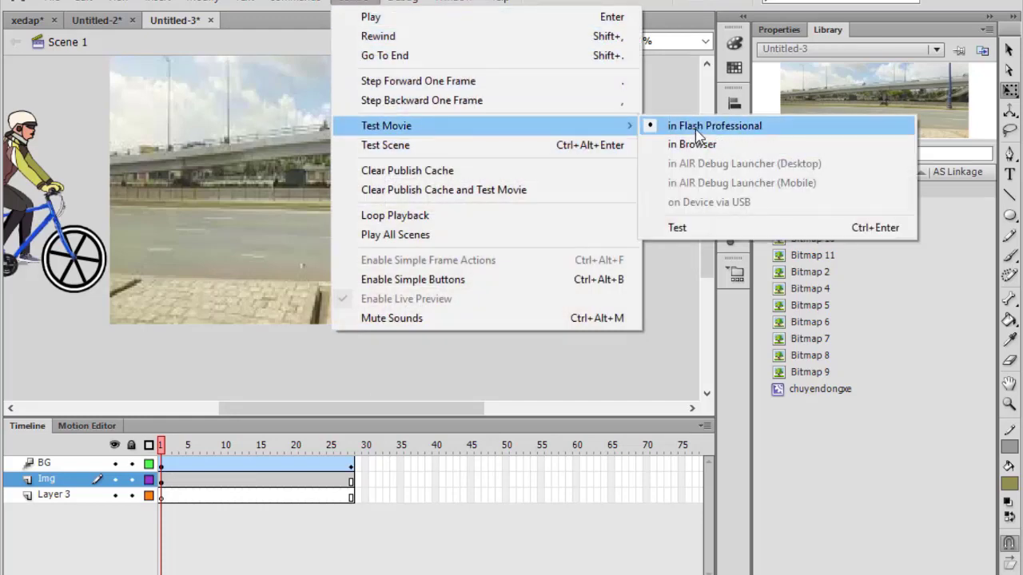
pyautogui.click(693, 127)
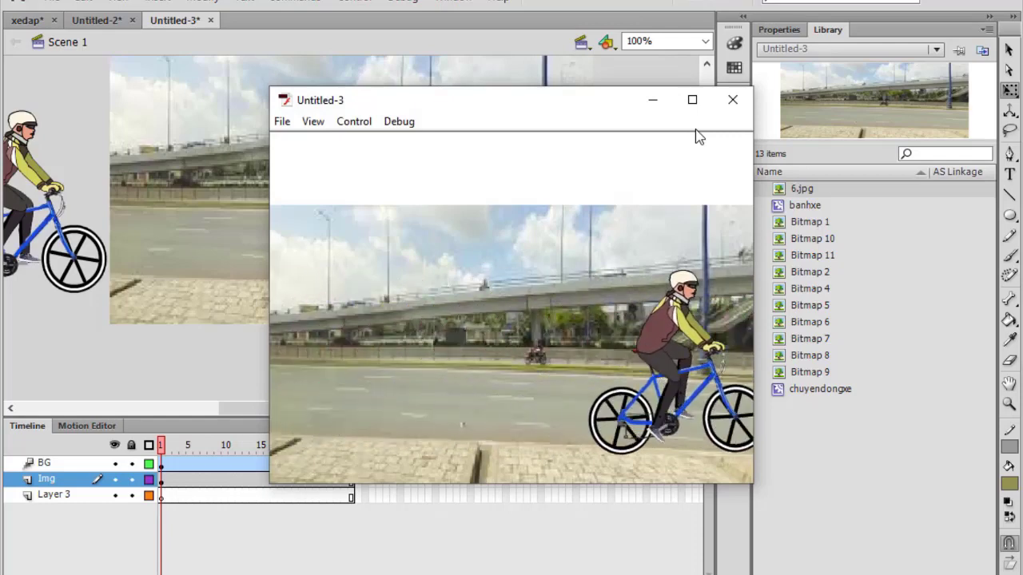
pyautogui.click(730, 103)
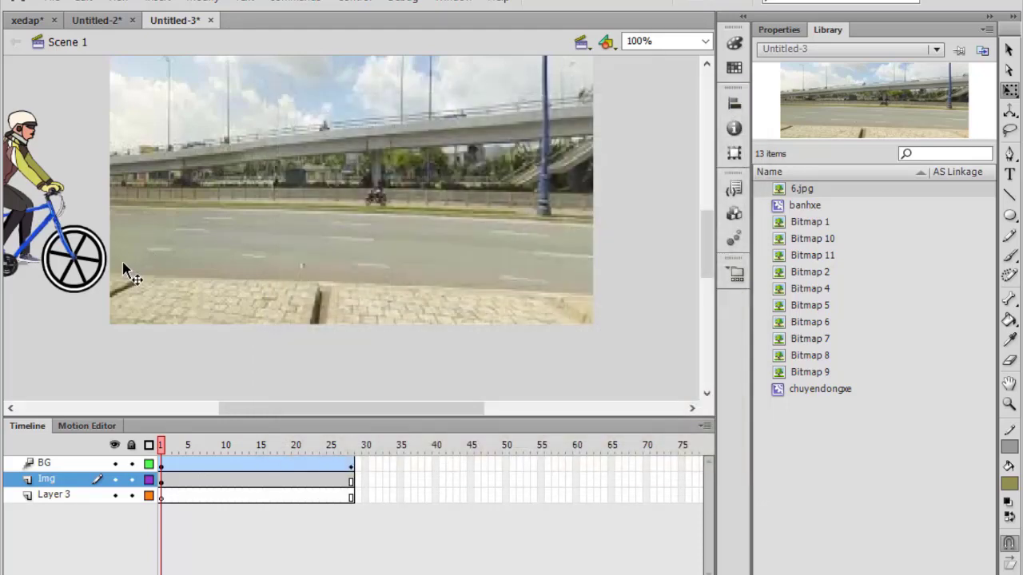
# Scale the BG-layer cyclist down to a small figure left of the road photo.
pyautogui.click(72, 261)
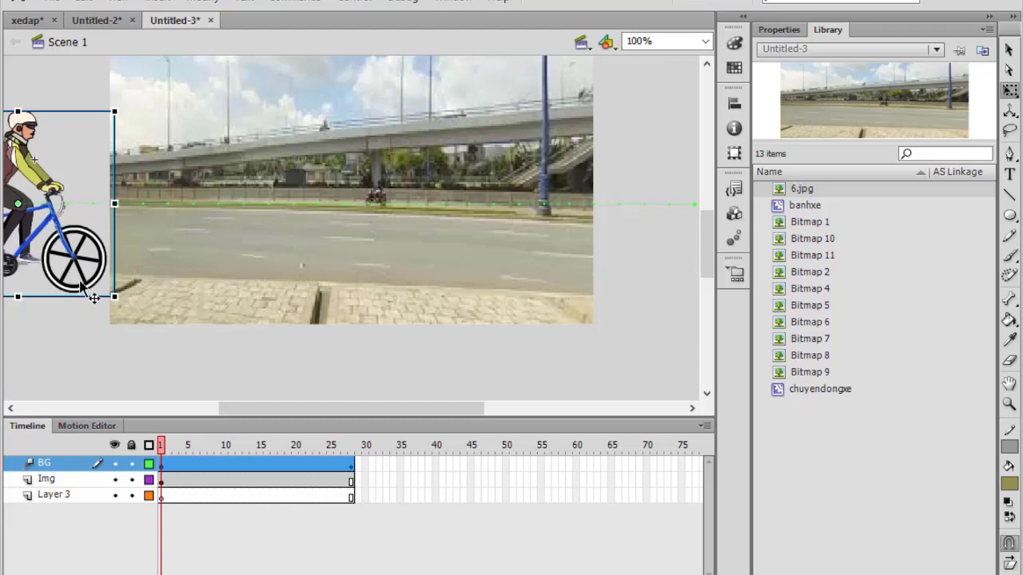
pyautogui.moveTo(359, 406); pyautogui.dragTo(319, 408)
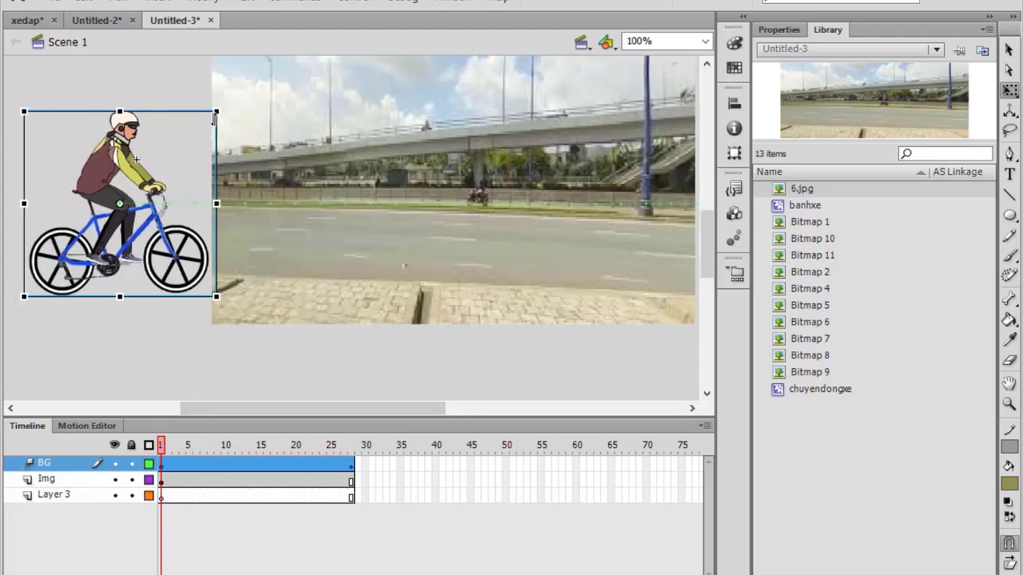
pyautogui.moveTo(216, 110); pyautogui.dragTo(158, 159)
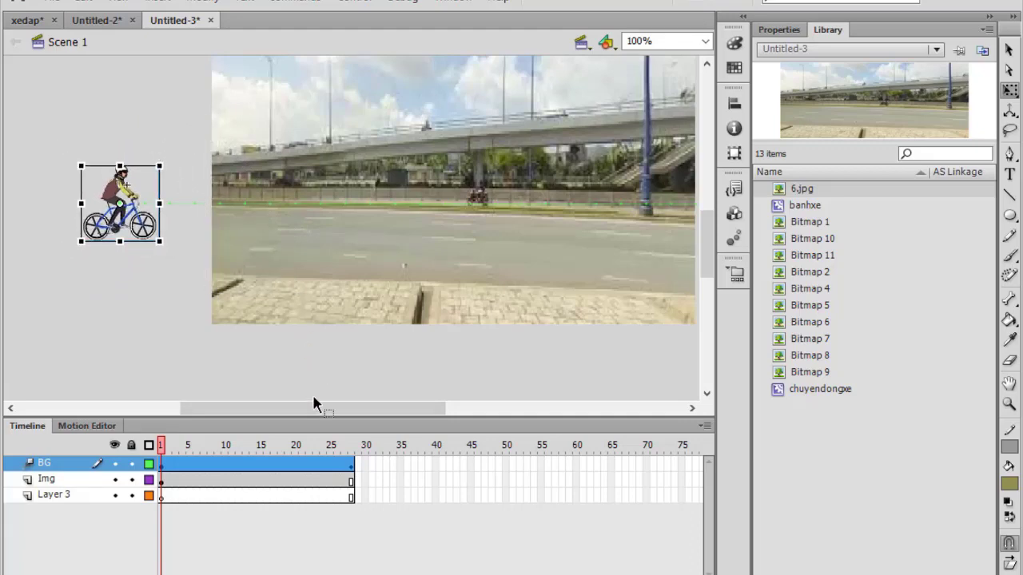
pyautogui.click(161, 464)
# Extend the Img layer's frames and the cyclist's tween to about frame 56.
pyautogui.click(350, 483)
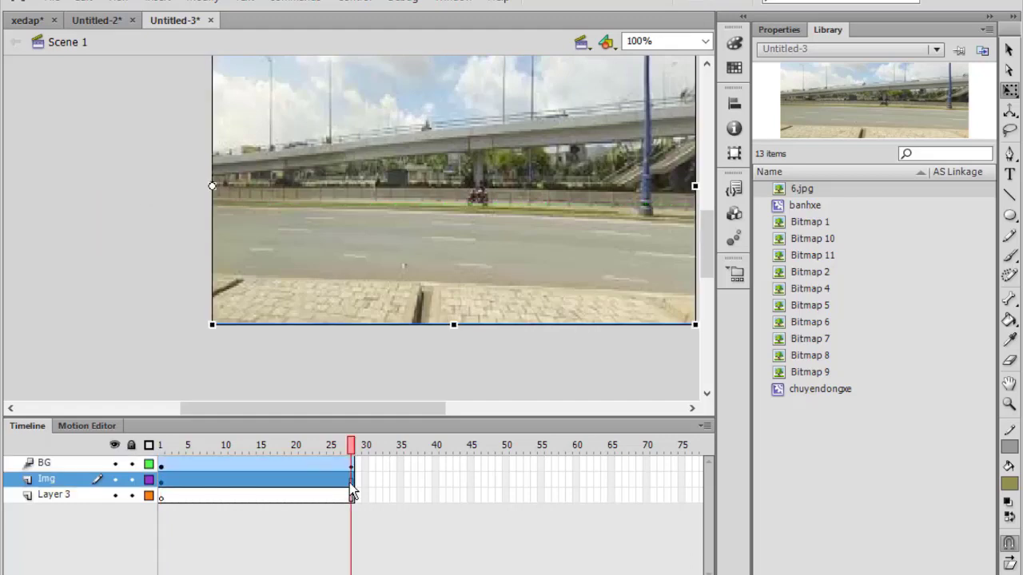
pyautogui.rightClick(353, 489)
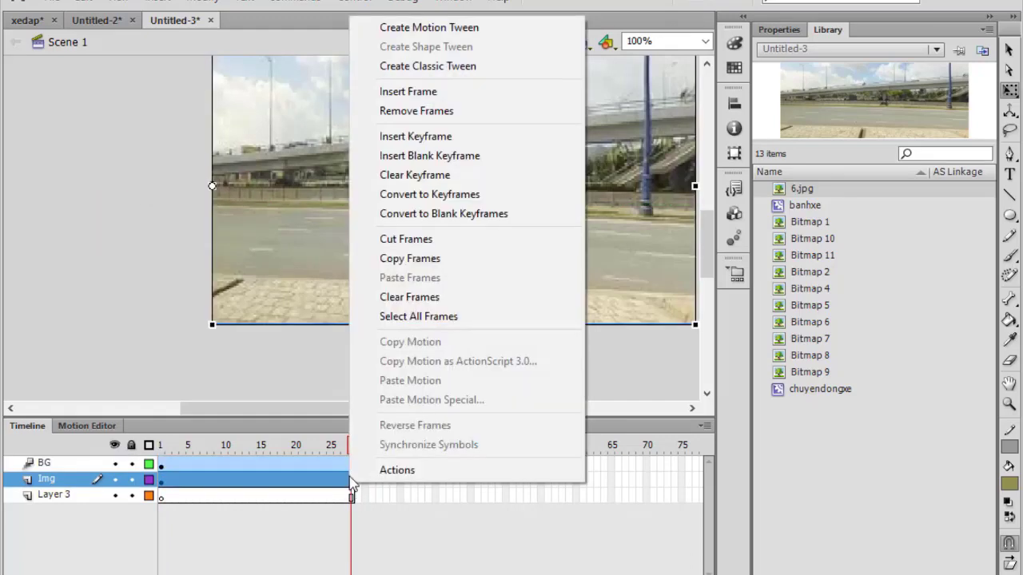
pyautogui.click(412, 93)
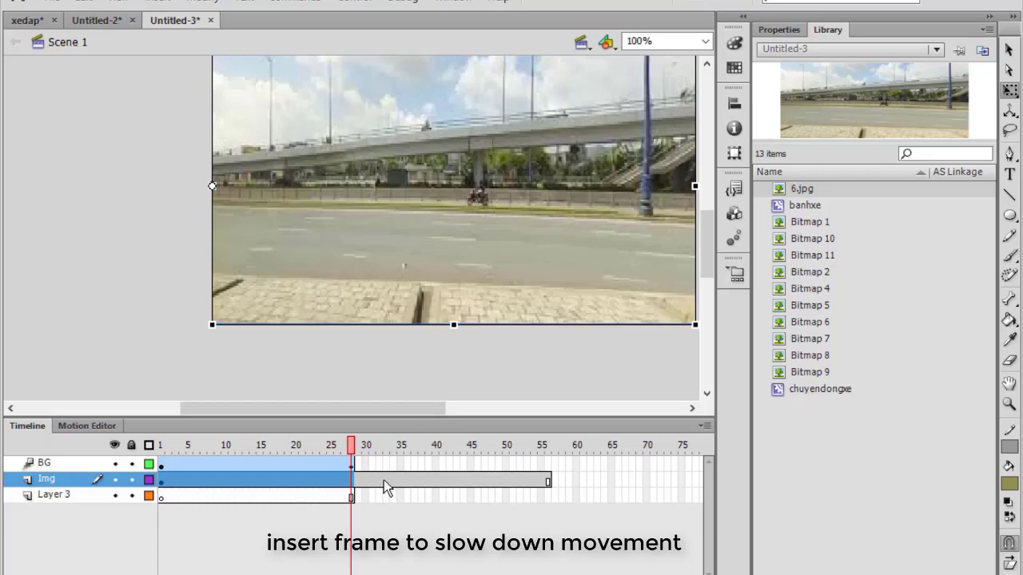
pyautogui.click(386, 481)
pyautogui.press('F5')
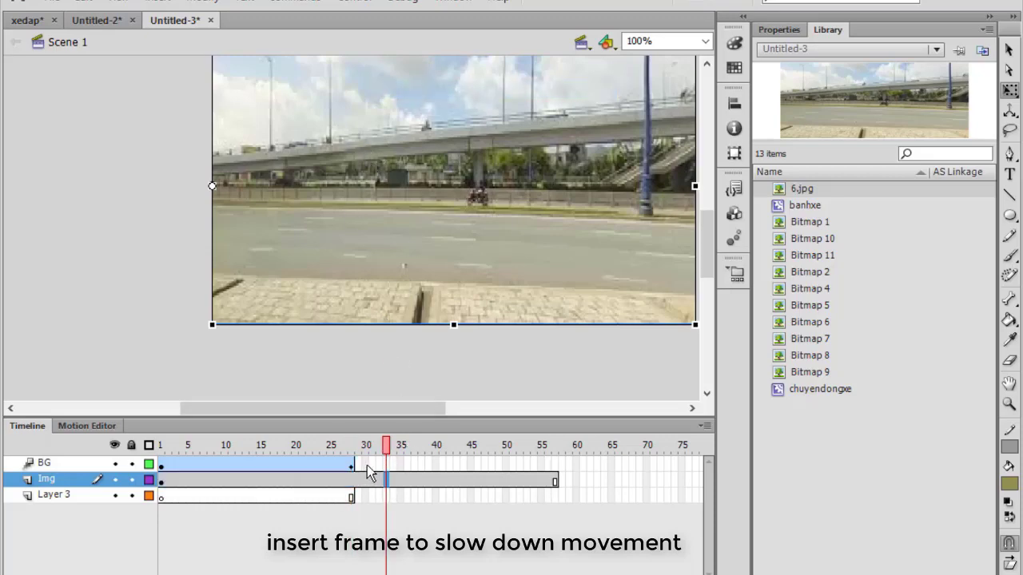
pyautogui.click(369, 467)
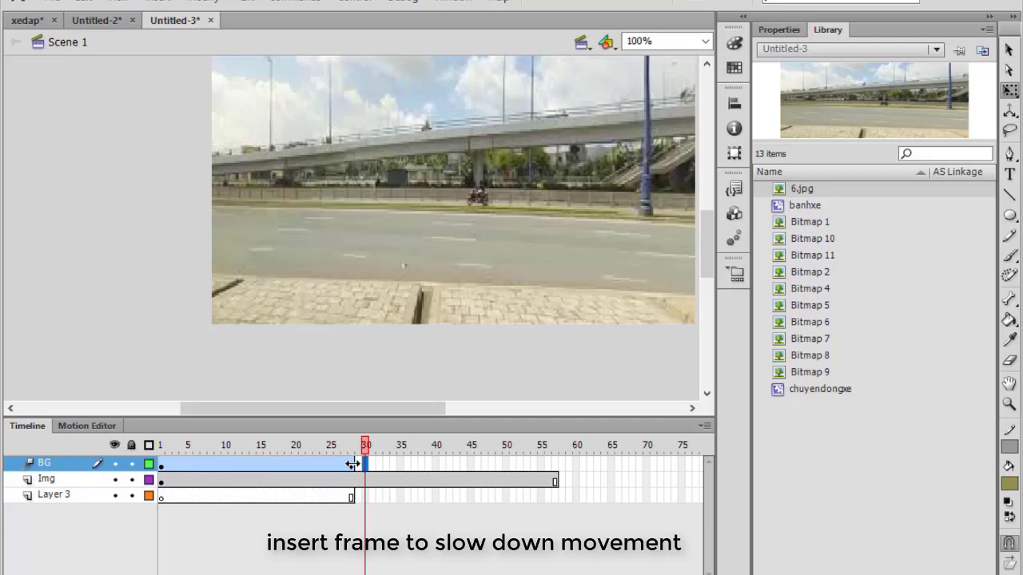
pyautogui.moveTo(356, 464); pyautogui.dragTo(553, 465)
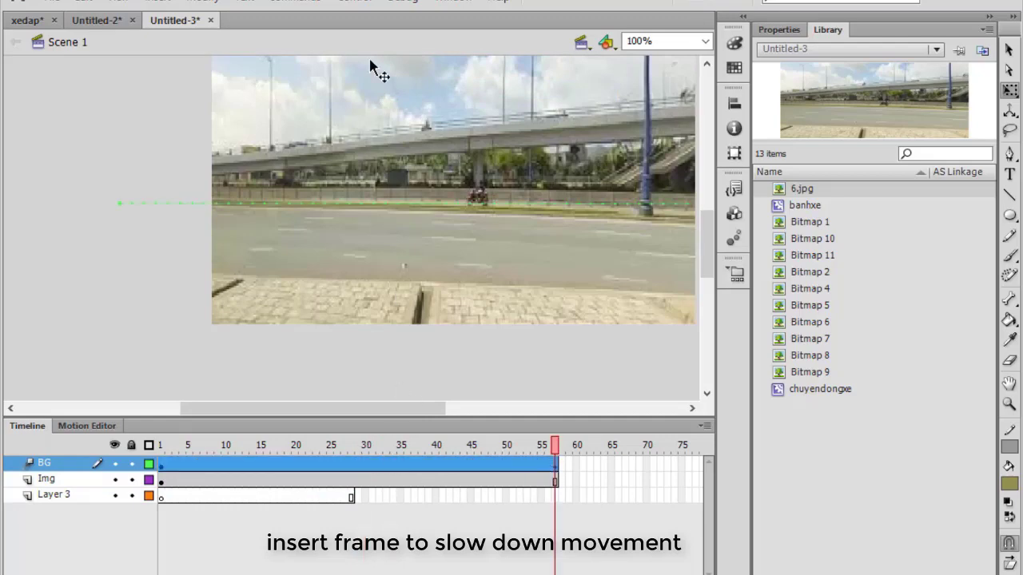
# Test-play the slower animation, then return to frame 1 of the Img layer.
pyautogui.click(368, 2)
pyautogui.moveTo(386, 126)
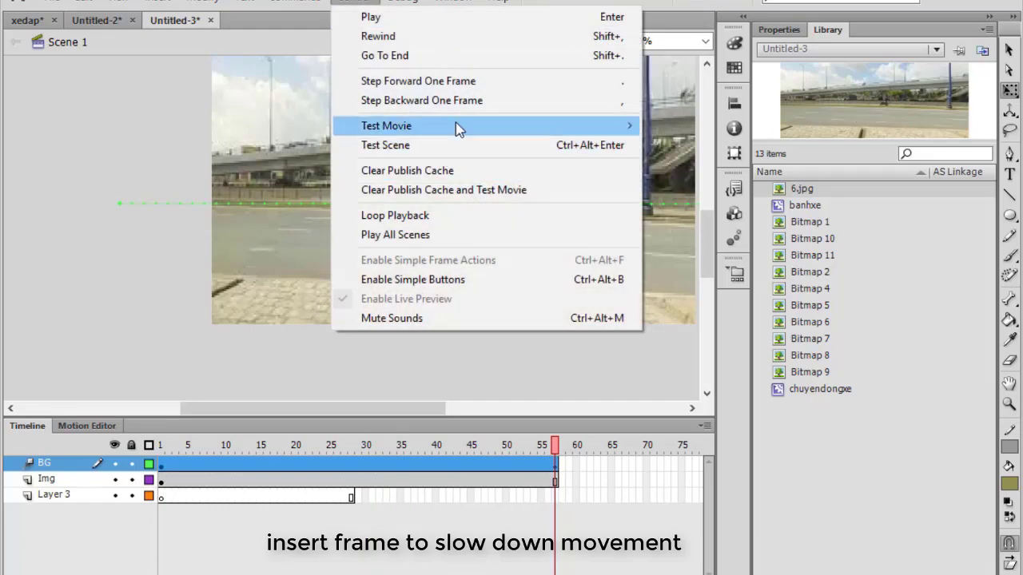
pyautogui.click(715, 126)
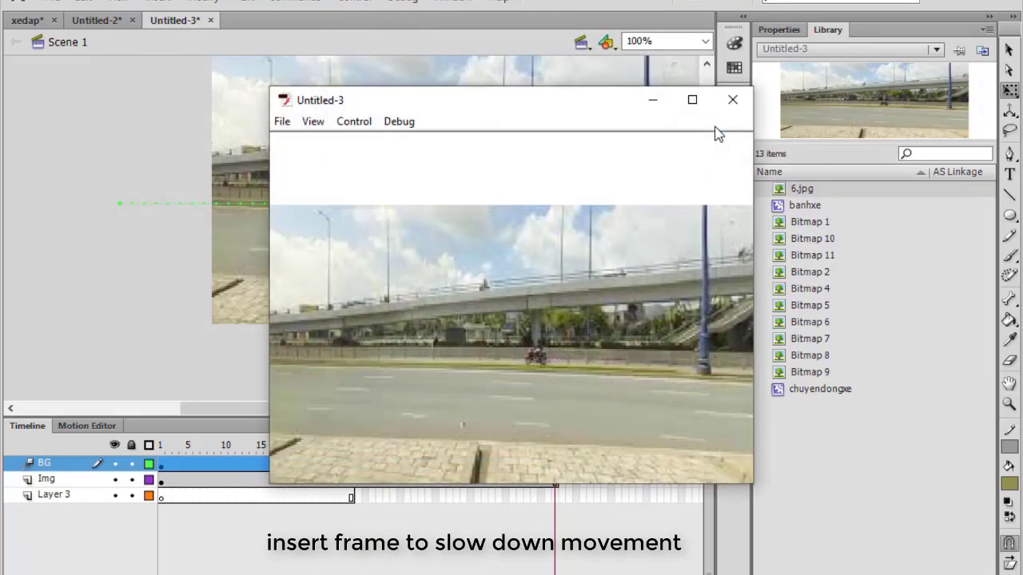
pyautogui.click(732, 100)
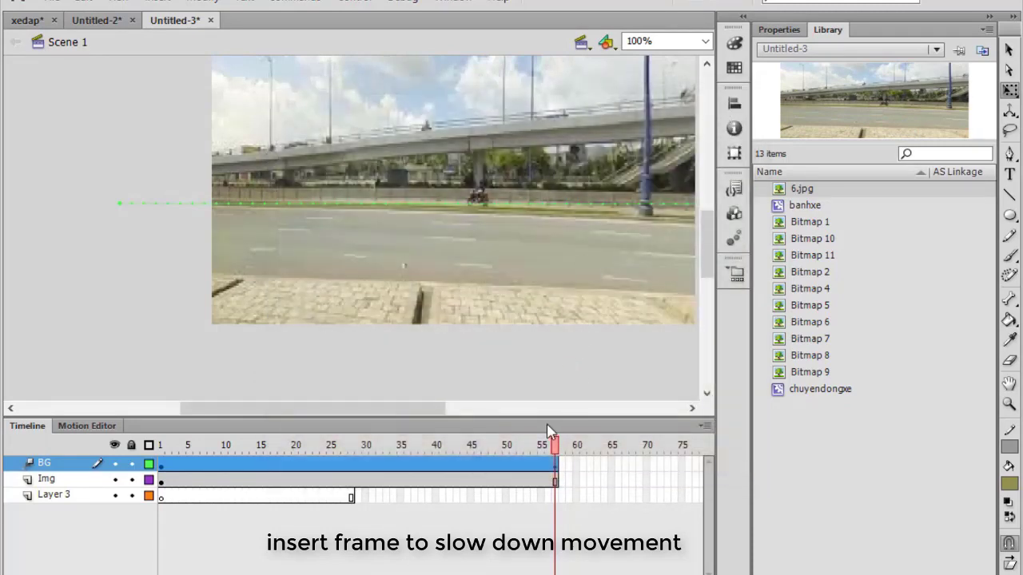
pyautogui.click(162, 482)
# Insert frames at the Img layer's end to extend the animation to about frame 171.
pyautogui.click(551, 484)
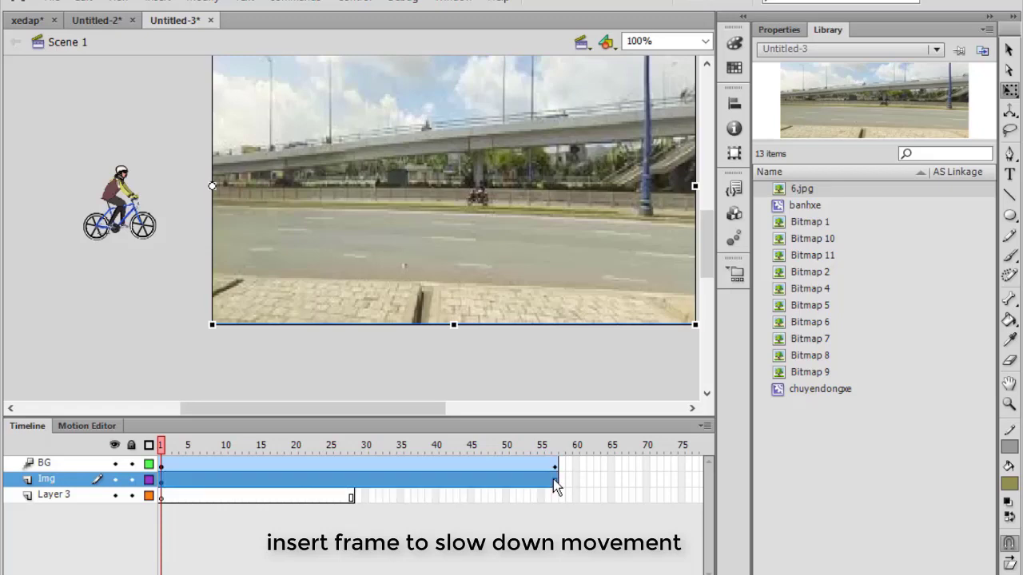
pyautogui.rightClick(554, 482)
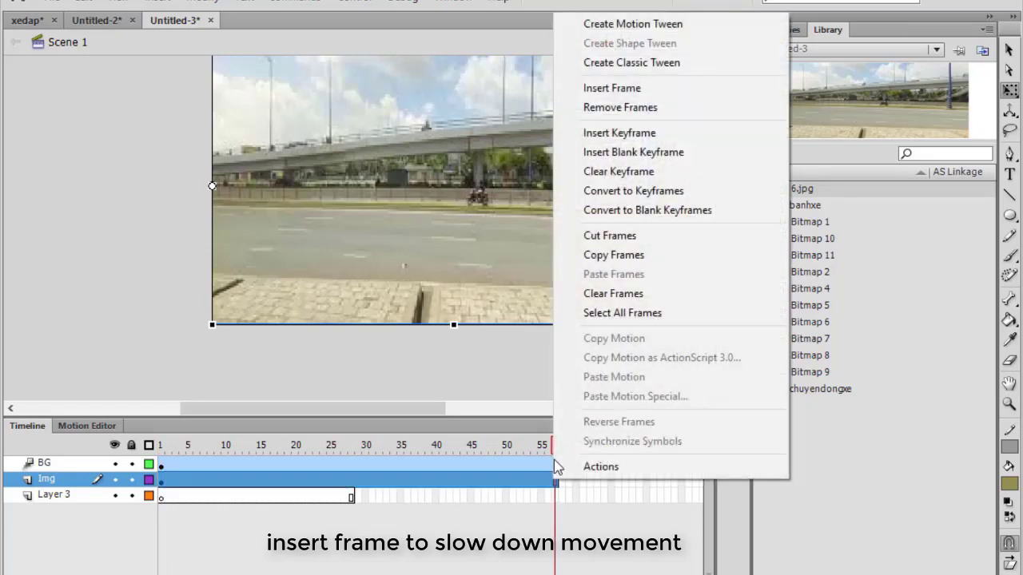
pyautogui.click(627, 90)
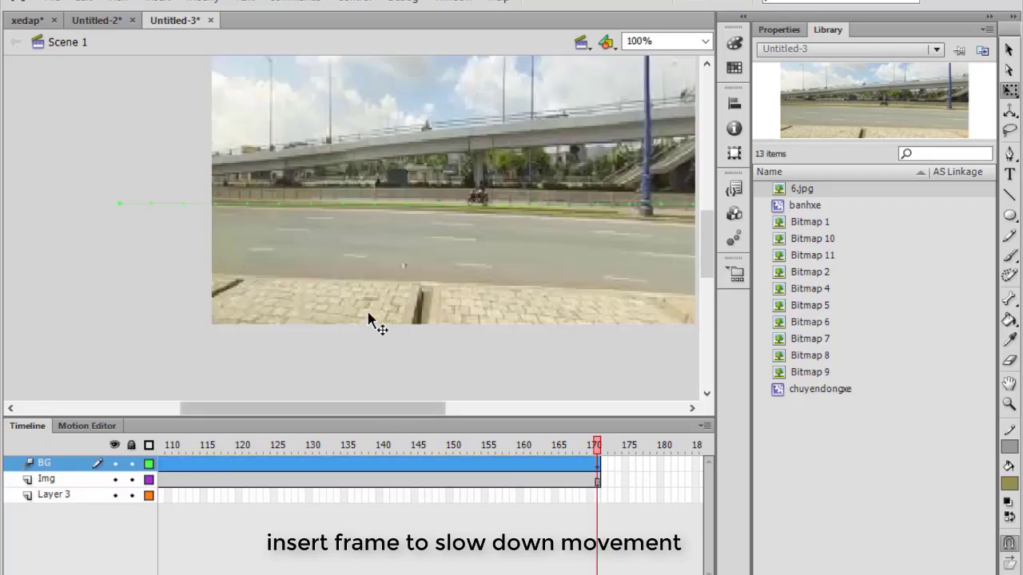
# Test the slowed ride in Flash Professional and close the preview.
pyautogui.click(356, 4)
pyautogui.moveTo(386, 125)
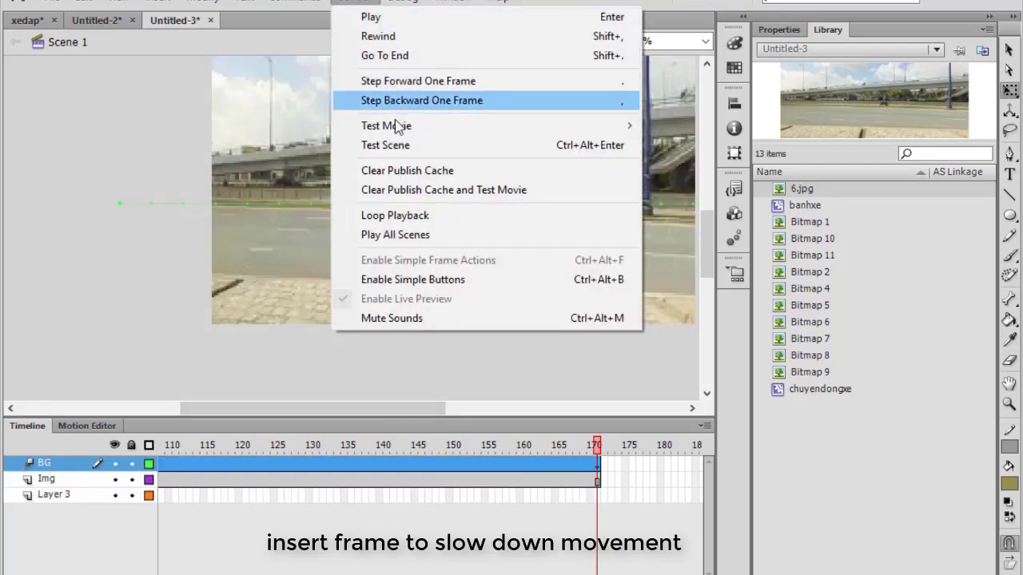
pyautogui.click(669, 127)
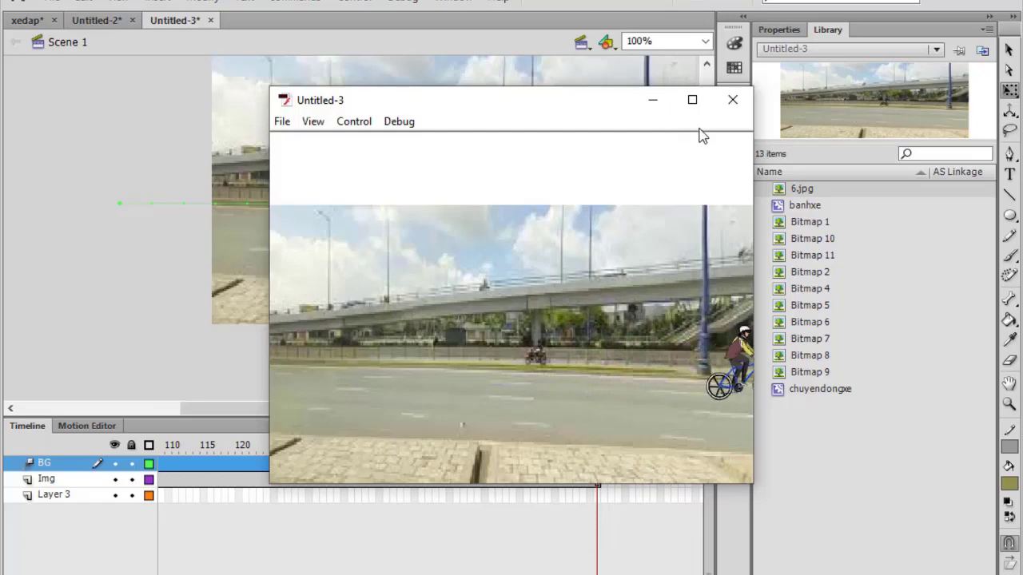
pyautogui.click(731, 100)
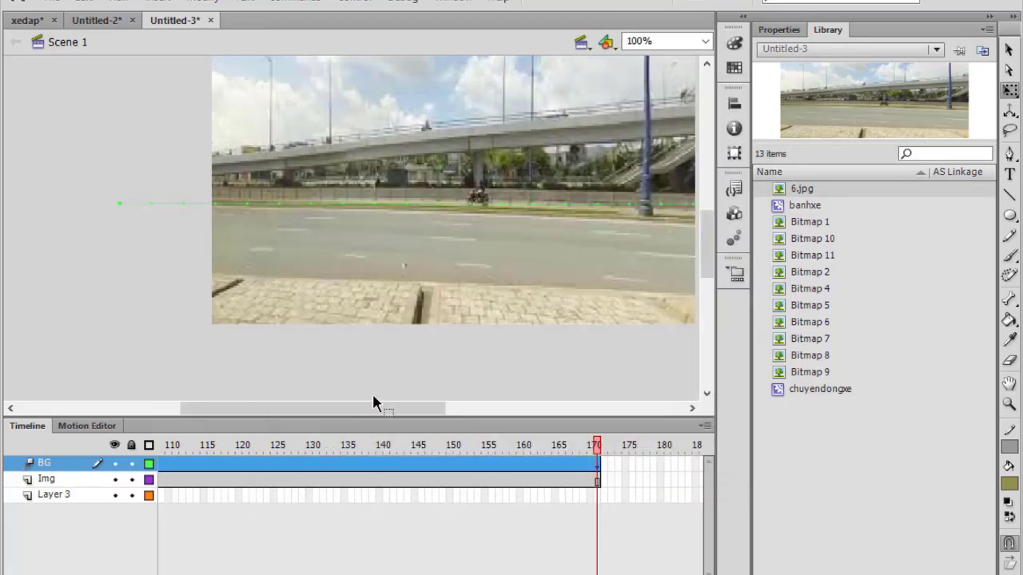
# Lower the cyclist and its motion path onto the road, back at frame 1.
pyautogui.moveTo(382, 414); pyautogui.dragTo(494, 415)
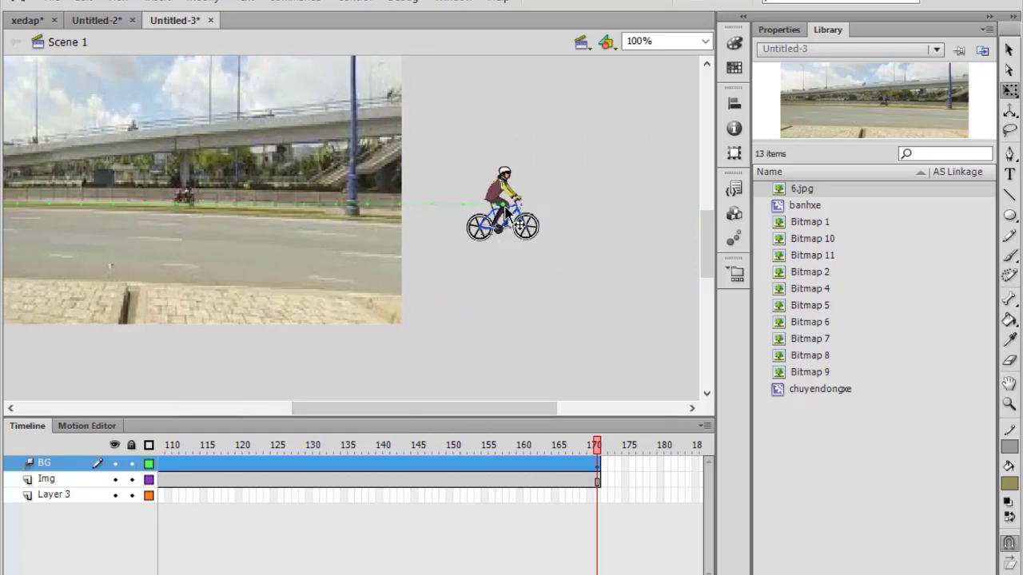
pyautogui.moveTo(506, 212); pyautogui.dragTo(501, 232)
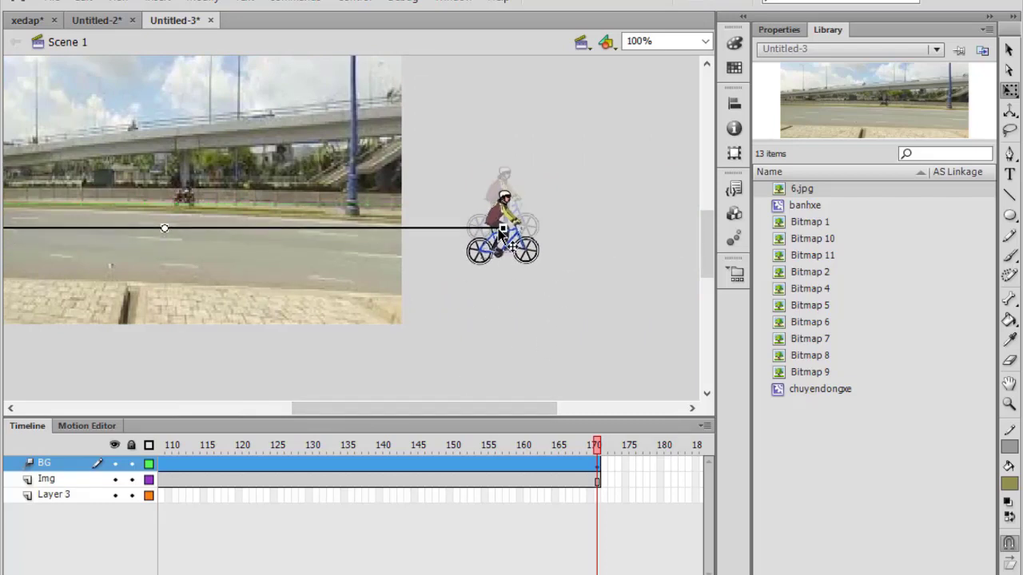
pyautogui.hotkey('shift', ',')
# Test-play the road animation, then close it to return to xedap.
pyautogui.moveTo(357, 413); pyautogui.dragTo(573, 413)
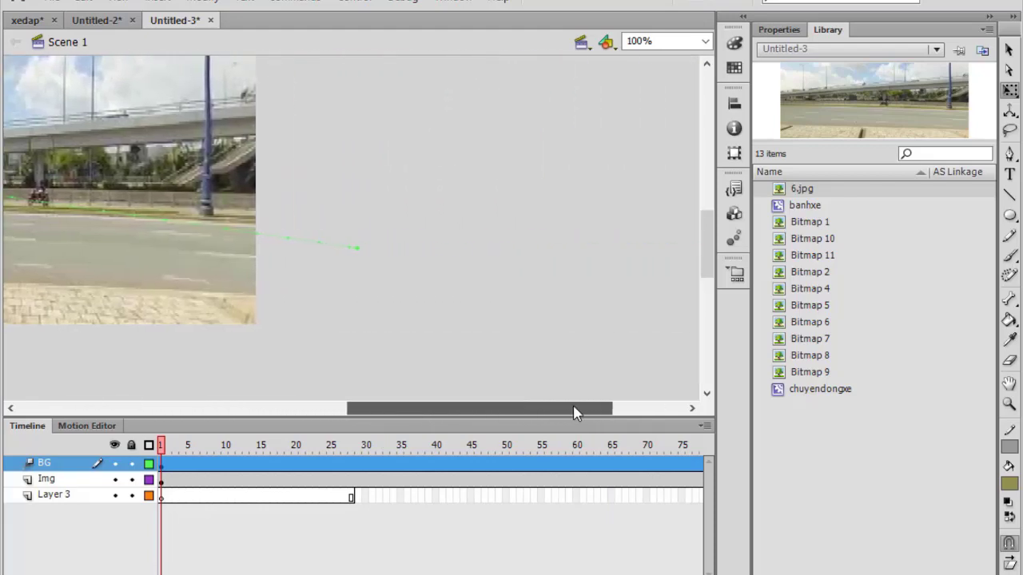
pyautogui.moveTo(573, 413); pyautogui.dragTo(402, 409)
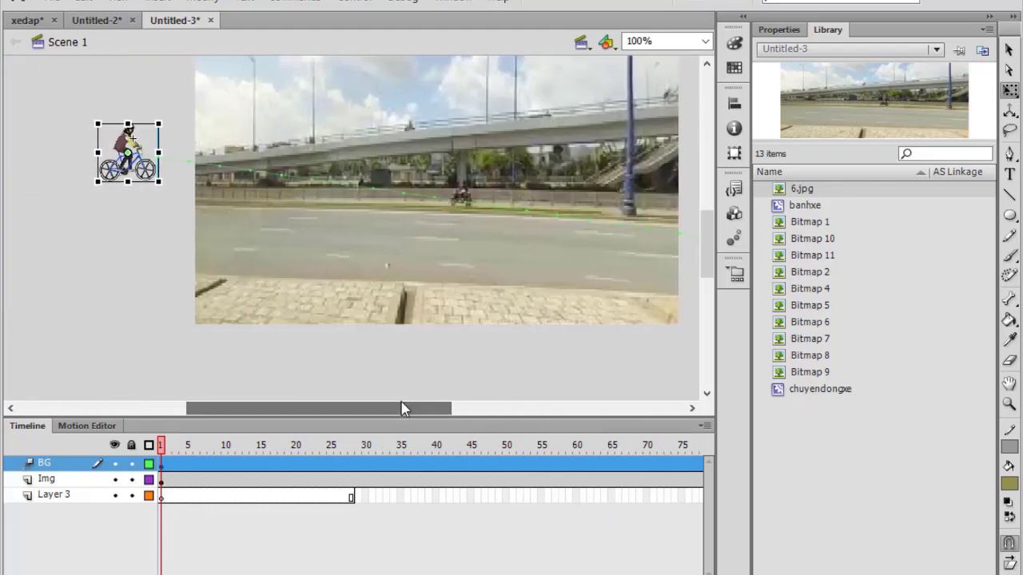
pyautogui.click(370, 3)
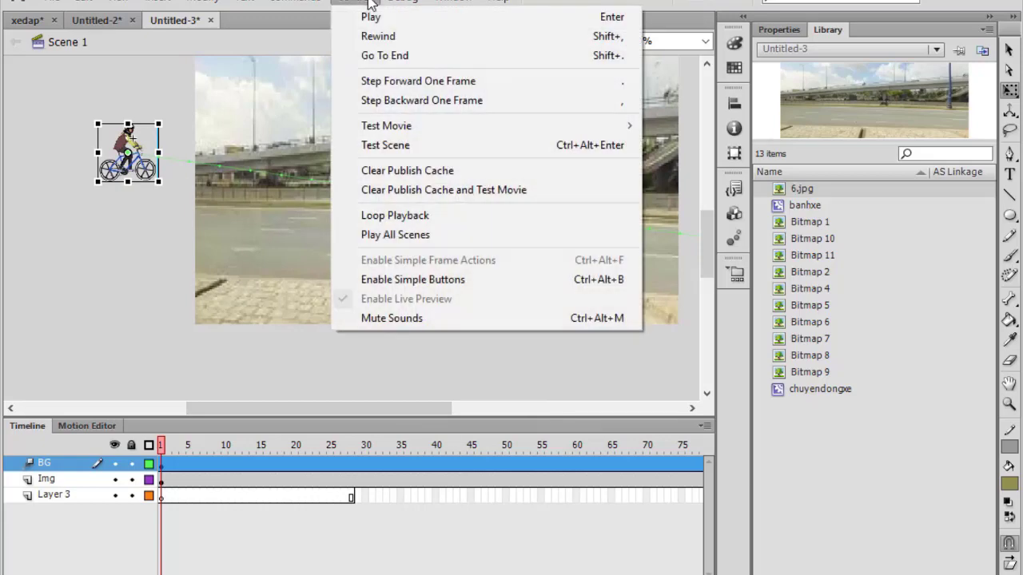
pyautogui.click(694, 126)
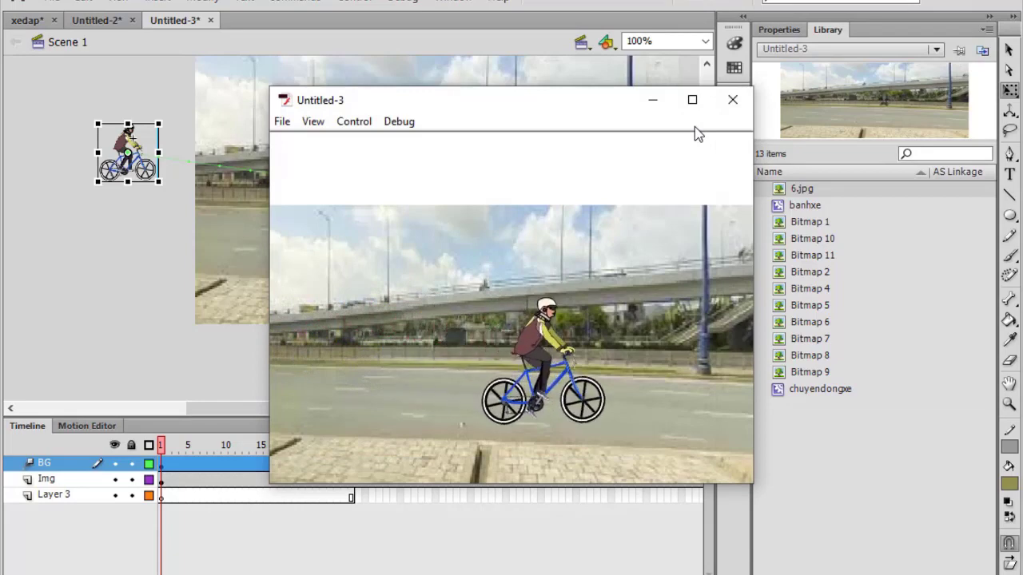
pyautogui.click(733, 100)
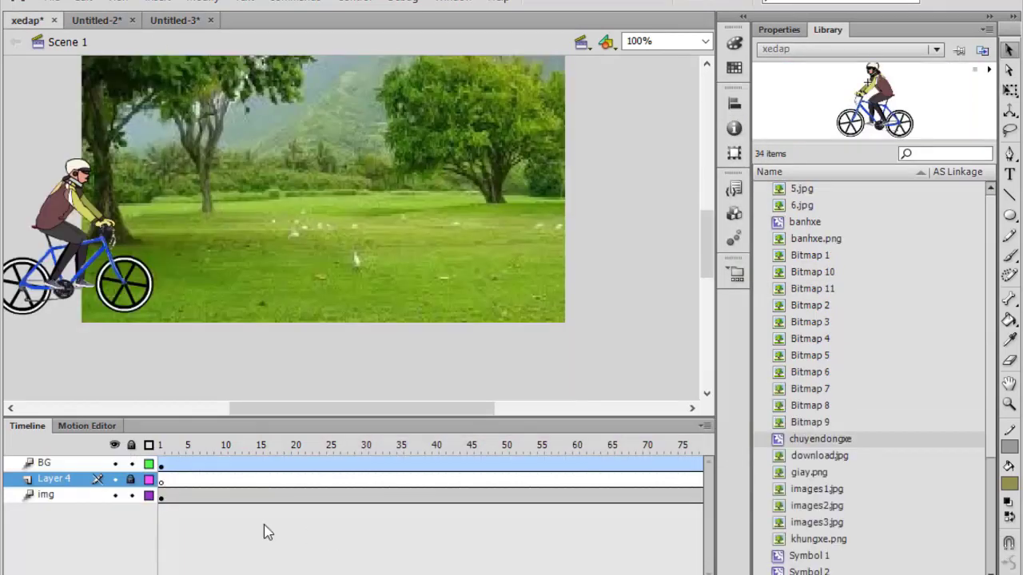
# Lock xedap's BG layer and select the img layer.
pyautogui.click(54, 467)
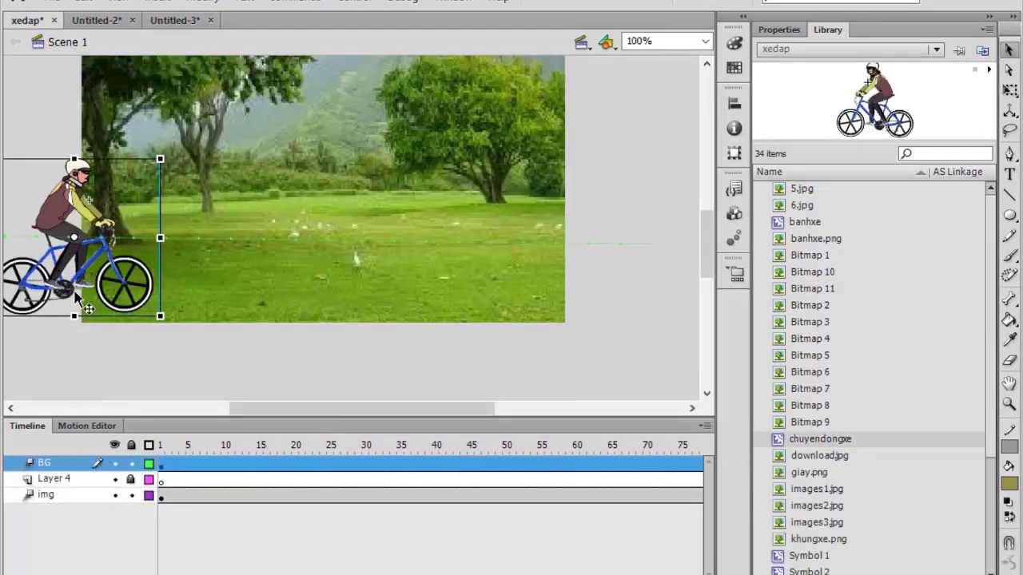
pyautogui.click(132, 464)
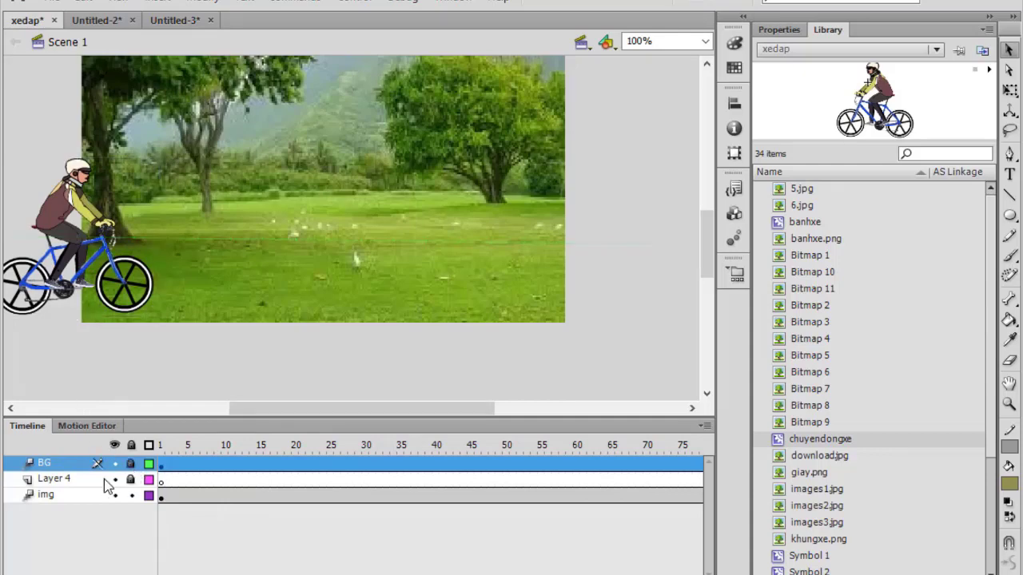
pyautogui.click(67, 494)
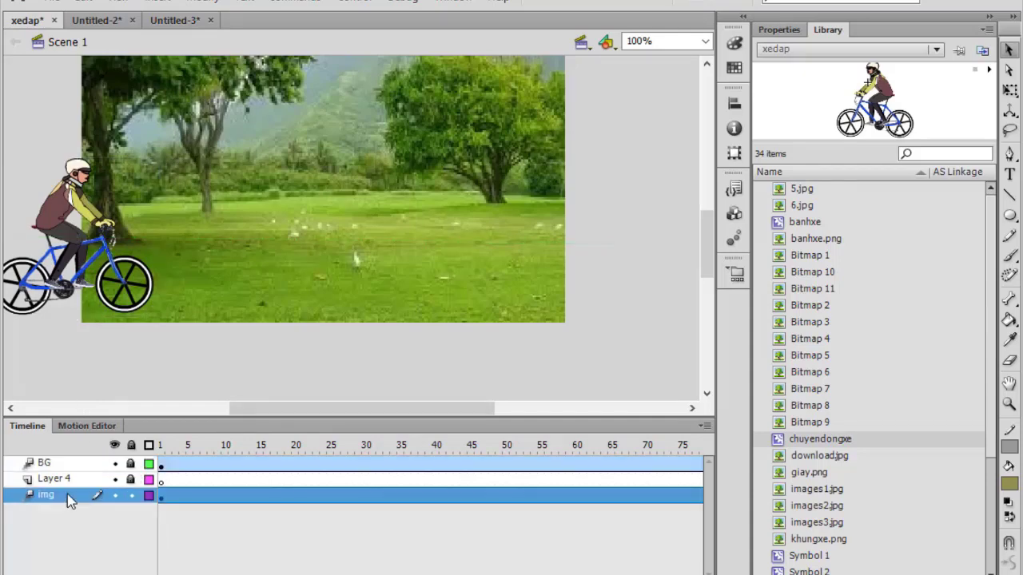
pyautogui.click(198, 498)
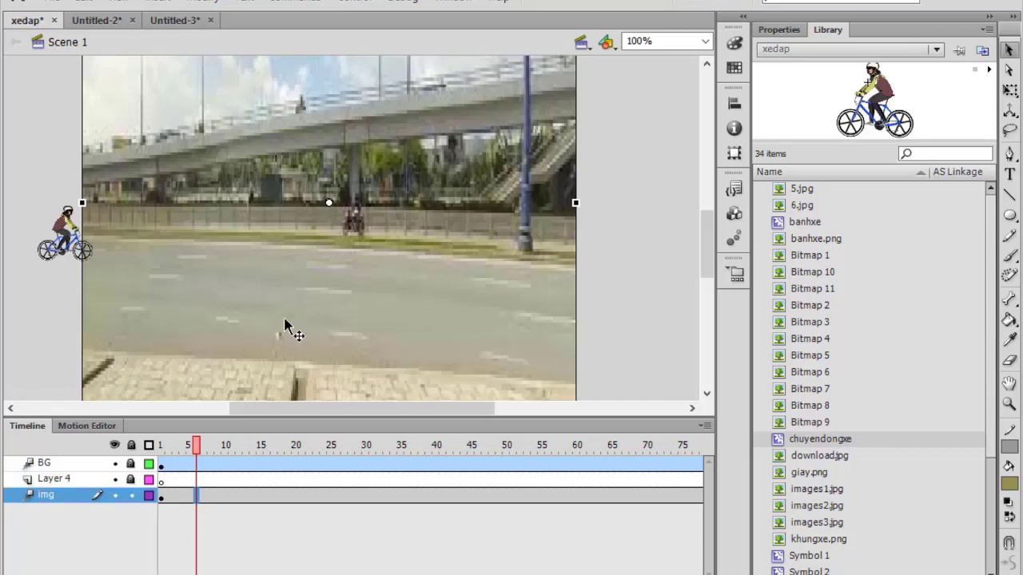
# Add frames up to frame 180 on all layers and check the cyclist there.
pyautogui.moveTo(288, 409); pyautogui.dragTo(263, 412)
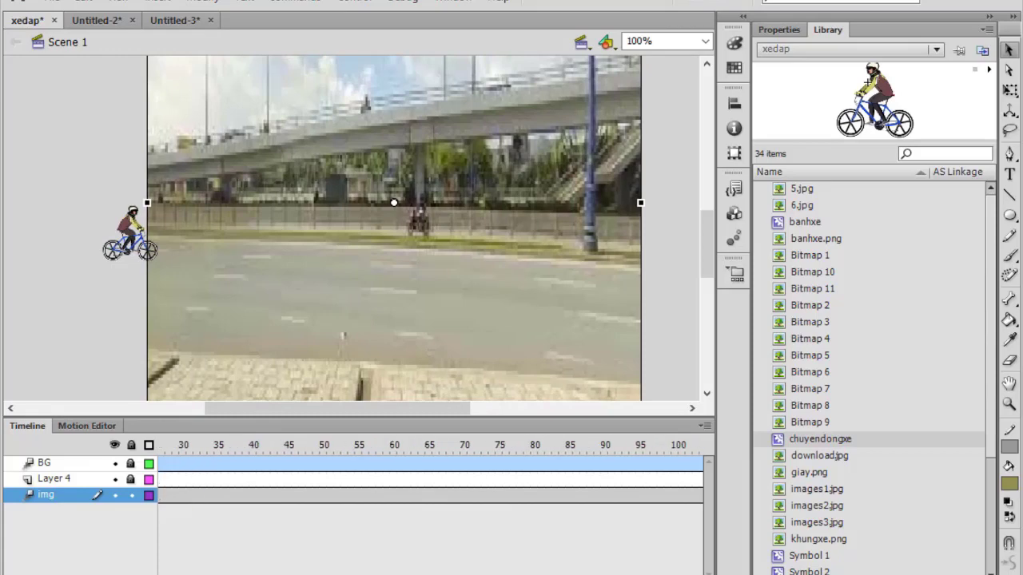
pyautogui.hscroll(10, 432, 479)
pyautogui.press('F5')
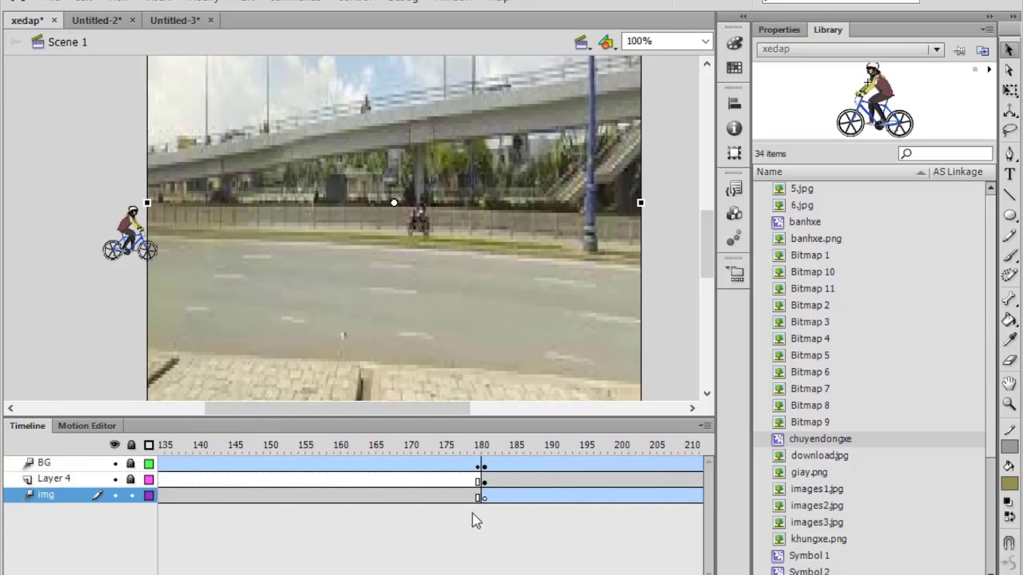
pyautogui.click(477, 497)
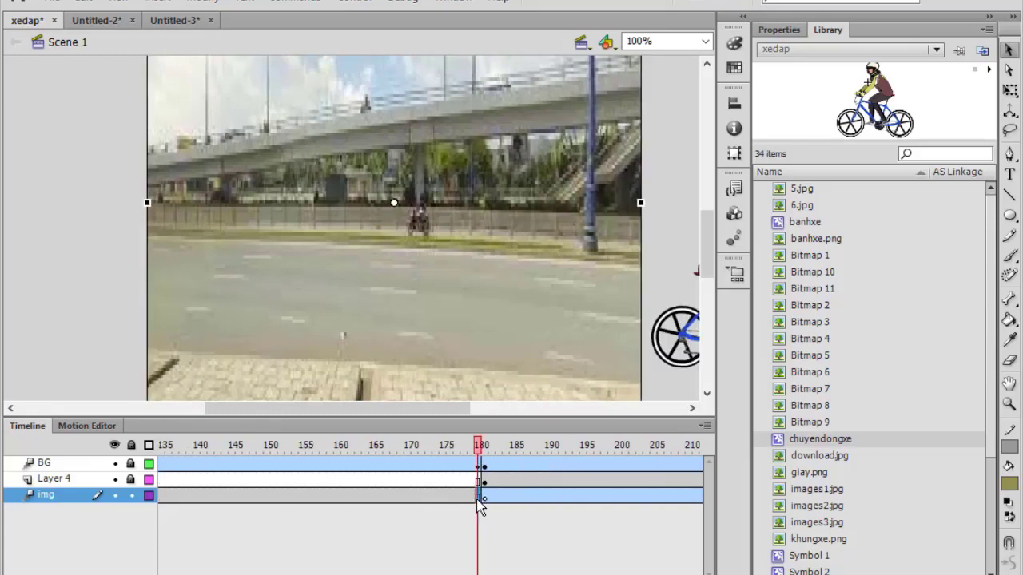
pyautogui.click(478, 465)
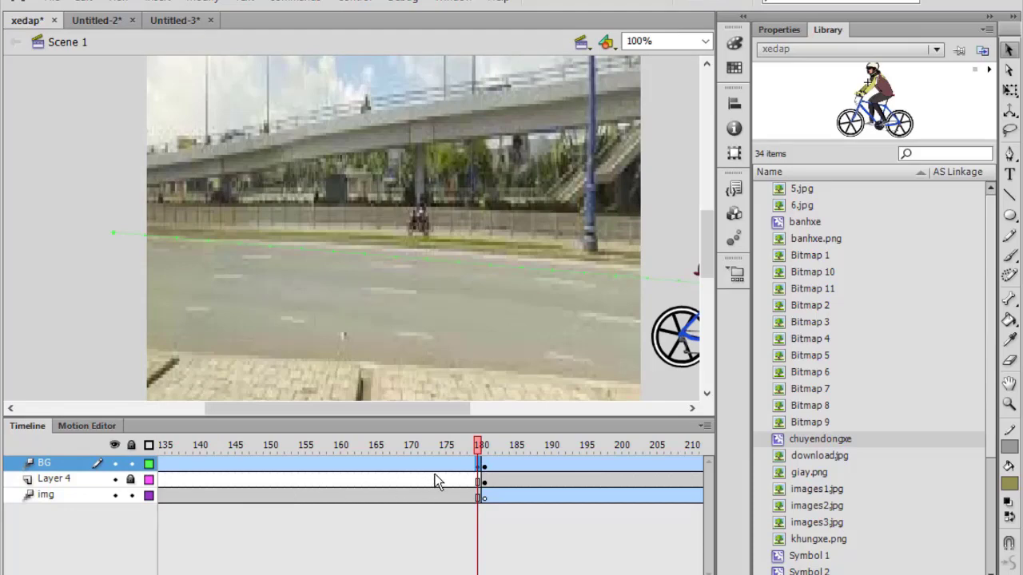
pyautogui.hscroll(5, 430, 479)
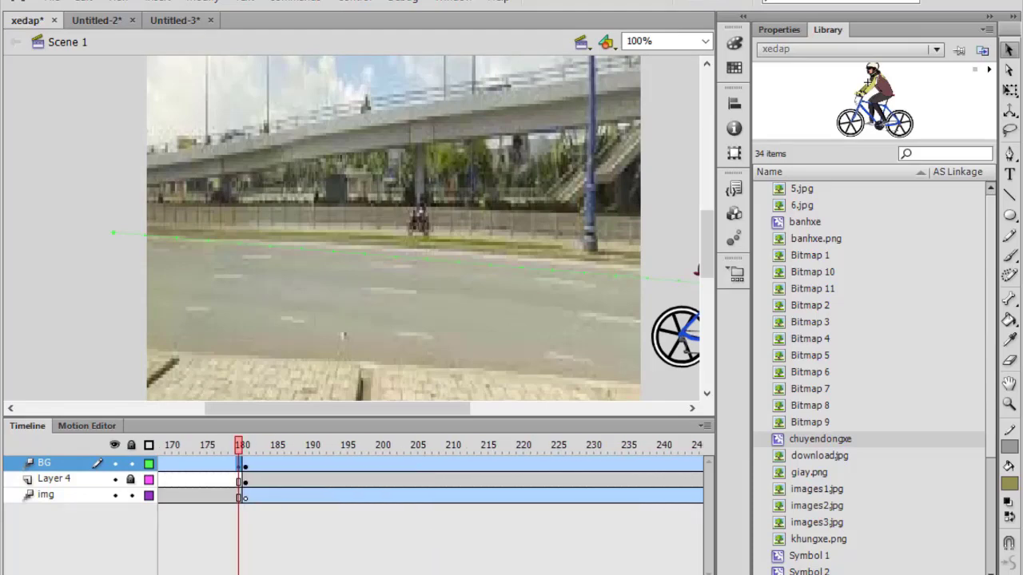
pyautogui.moveTo(416, 411); pyautogui.dragTo(507, 412)
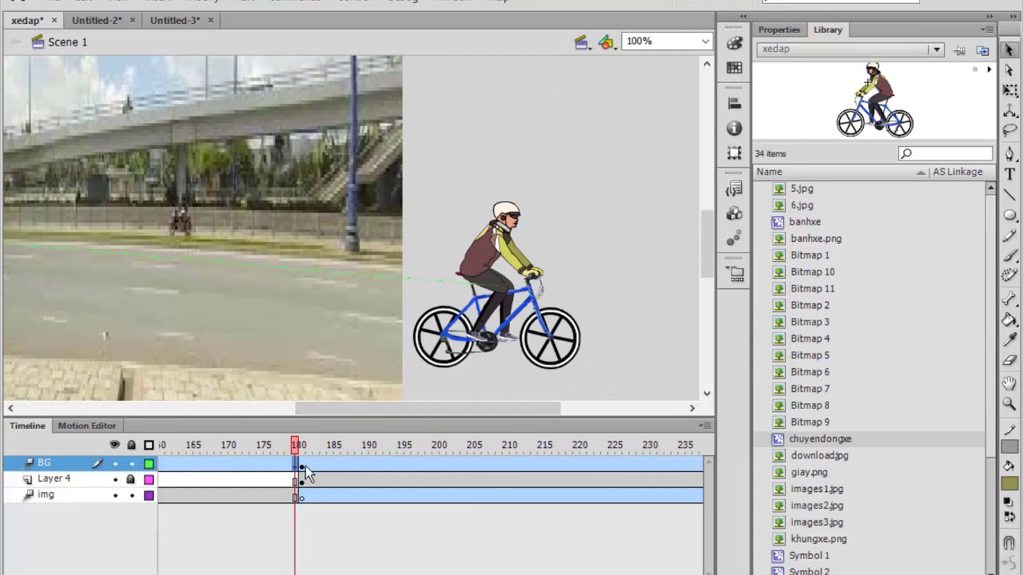
# Inspect frame 181, where the green field scene begins.
pyautogui.click(303, 466)
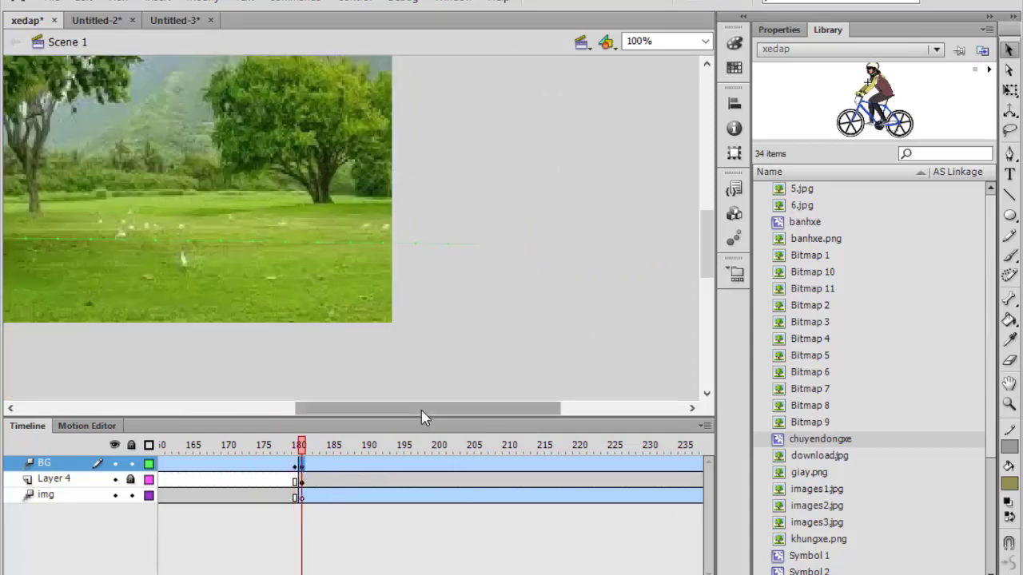
pyautogui.moveTo(422, 409); pyautogui.dragTo(327, 409)
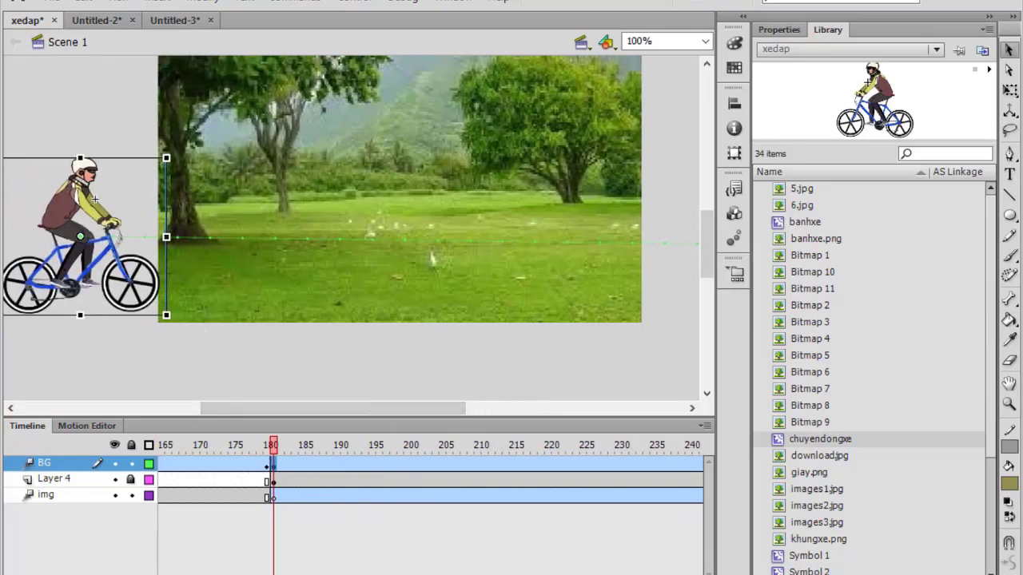
pyautogui.hscroll(3, 430, 503)
pyautogui.hscroll(4, 430, 503)
pyautogui.hscroll(4, 430, 504)
pyautogui.hscroll(4, 430, 479)
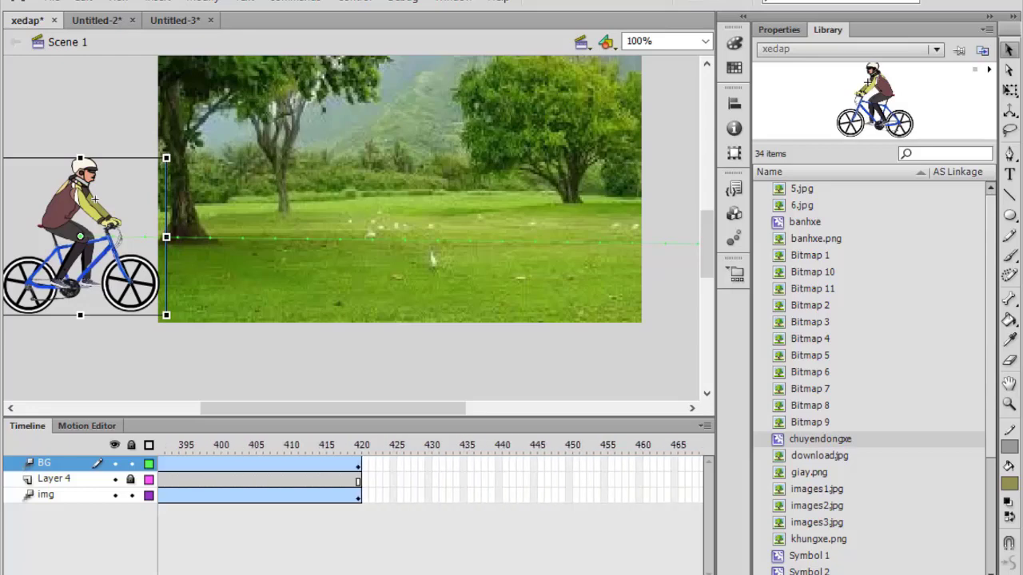
# Check the cyclist's position near the movie's last frame.
pyautogui.click(358, 472)
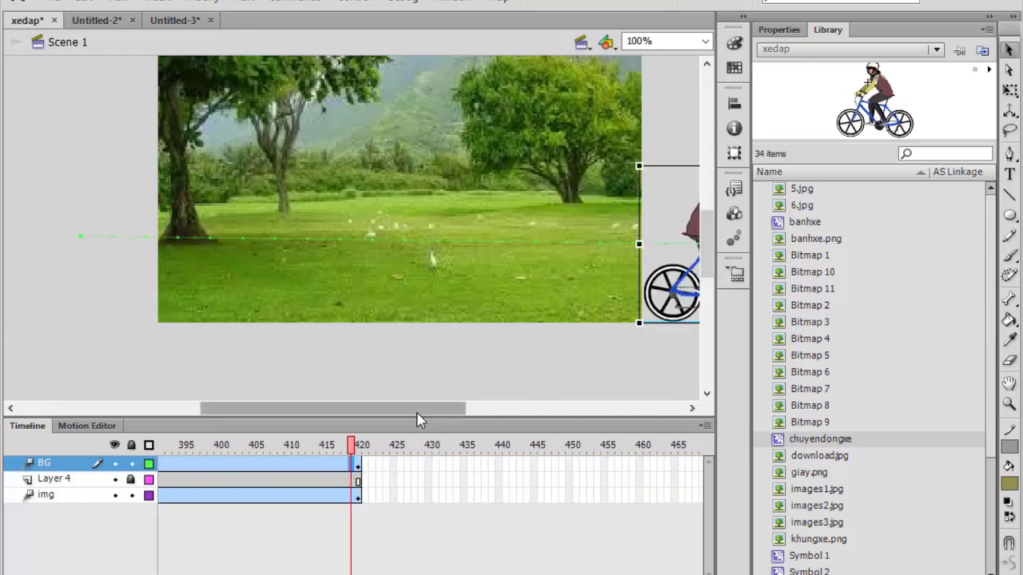
pyautogui.moveTo(426, 412); pyautogui.dragTo(490, 415)
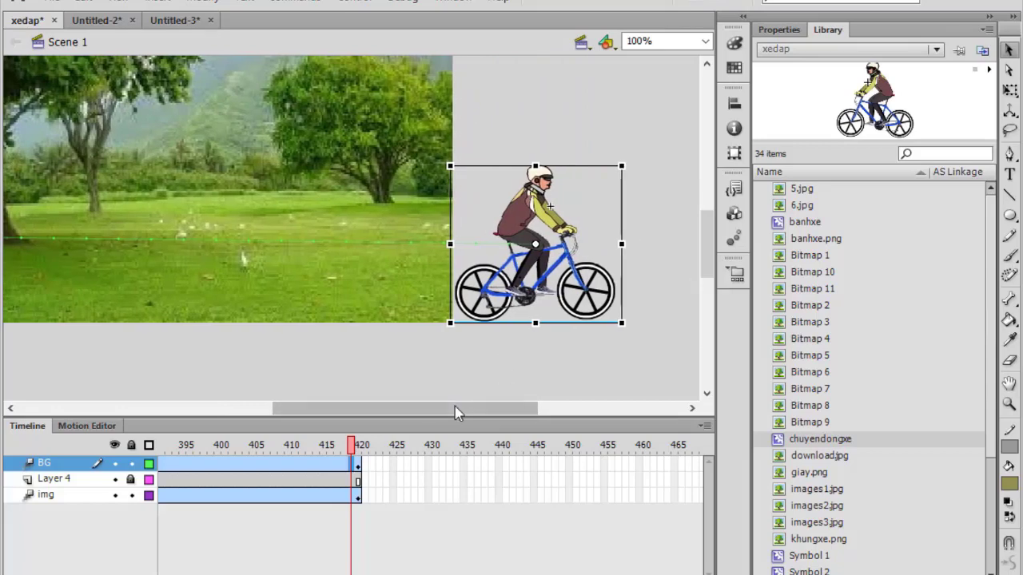
pyautogui.moveTo(455, 414); pyautogui.dragTo(365, 423)
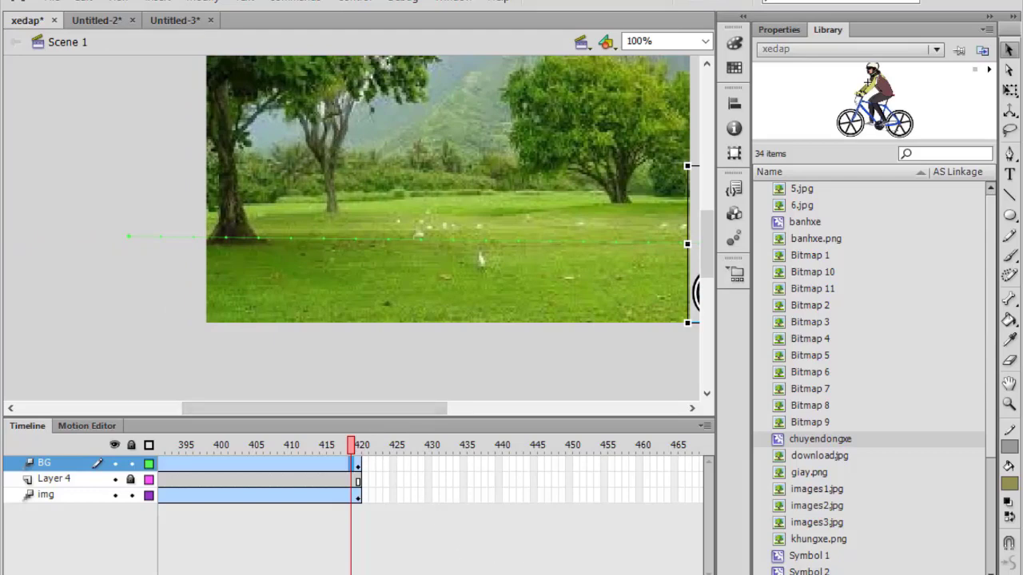
pyautogui.hscroll(-5, 432, 479)
pyautogui.hscroll(-3, 431, 480)
pyautogui.hscroll(-10, 431, 480)
pyautogui.hscroll(-10, 431, 480)
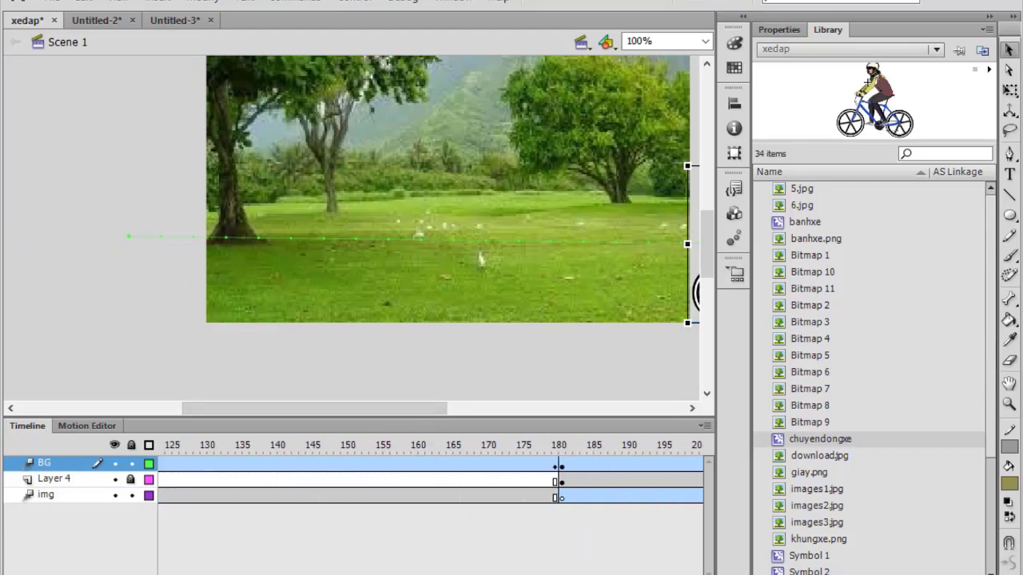
# Go to frame 160 and test-play the whole xedap movie.
pyautogui.click(425, 500)
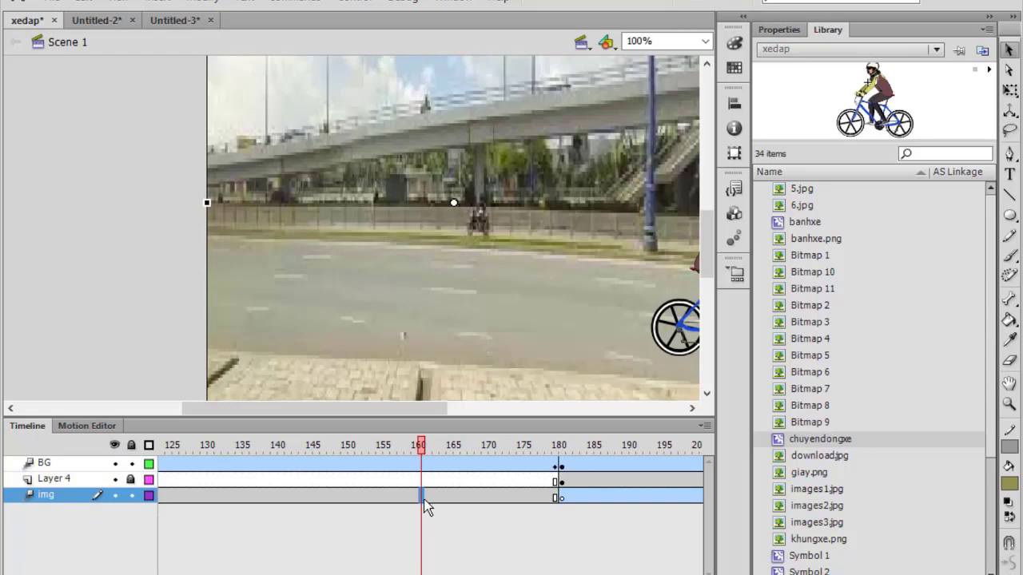
pyautogui.click(368, 4)
pyautogui.moveTo(386, 125)
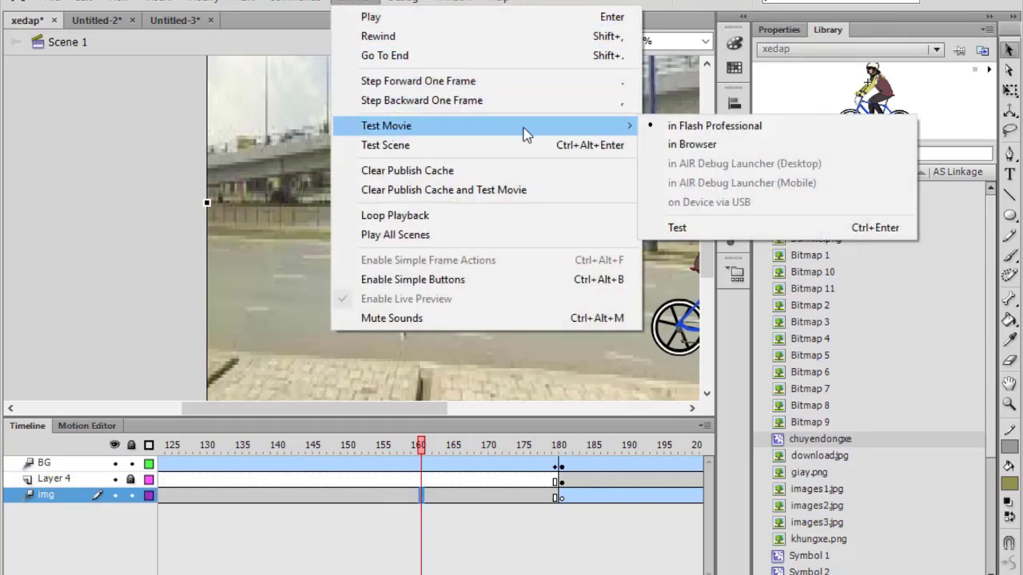
pyautogui.click(696, 128)
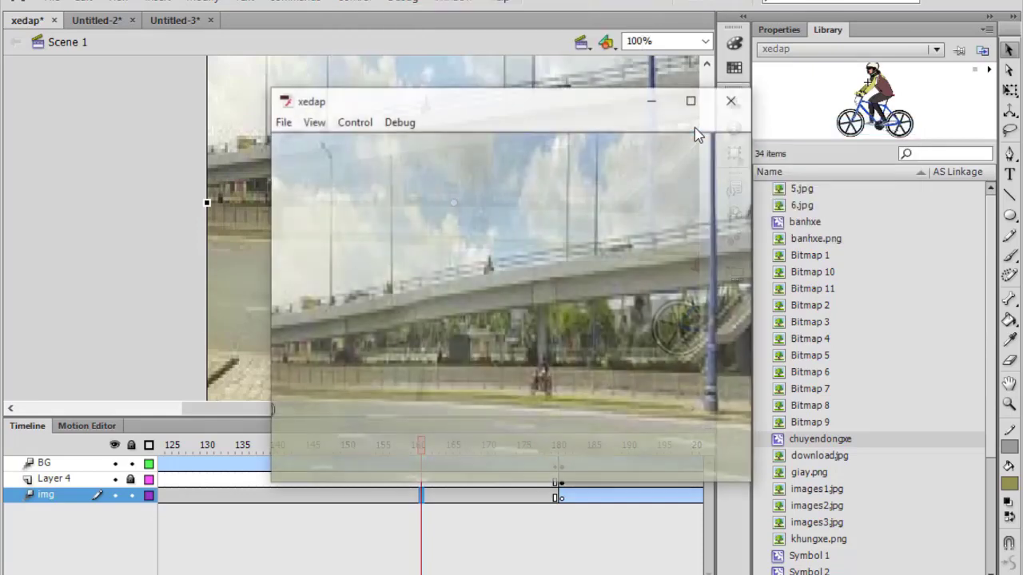